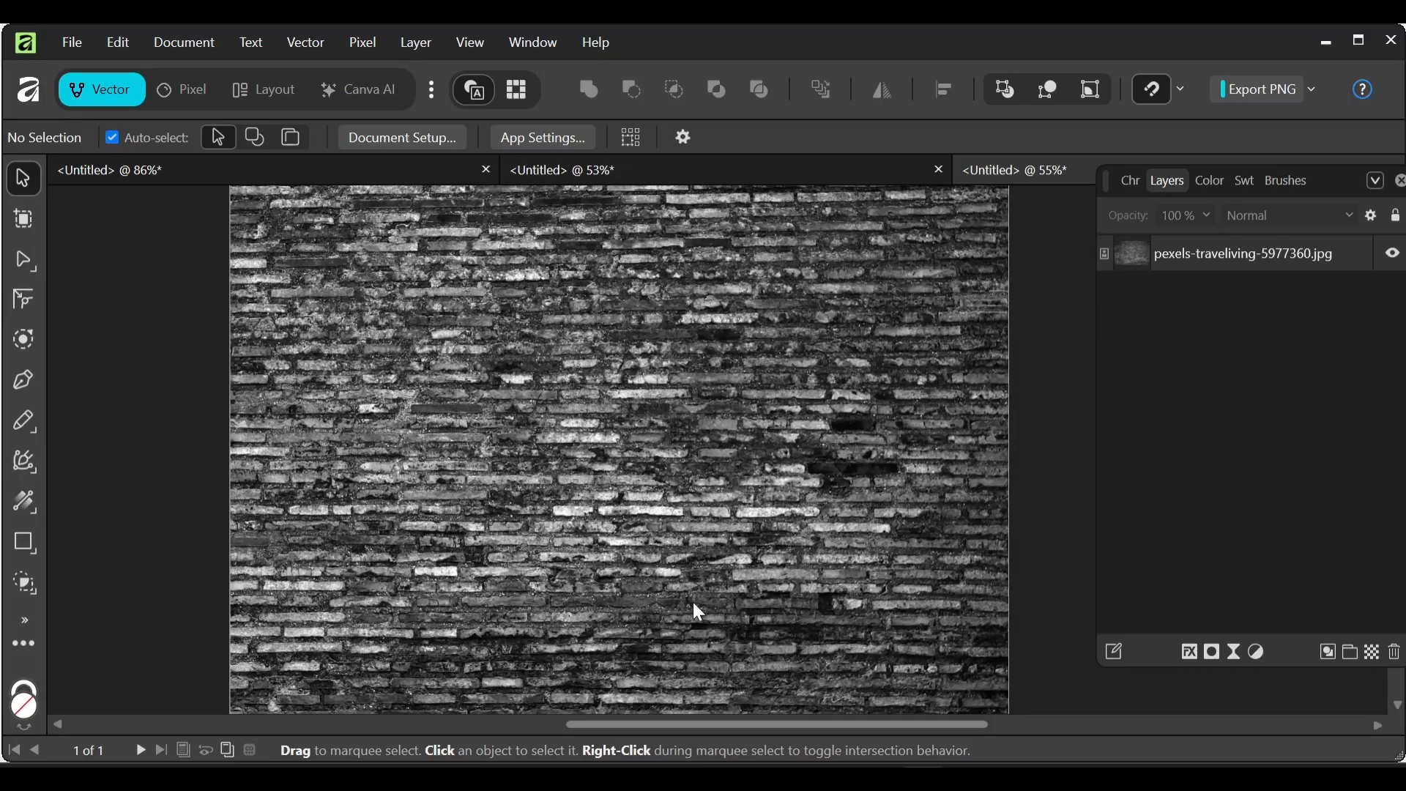
# Step: Add a Brightness / Contrast adjustment over the brick wall photo and lower its brightness to about -56 %
pyautogui.click(689, 437)
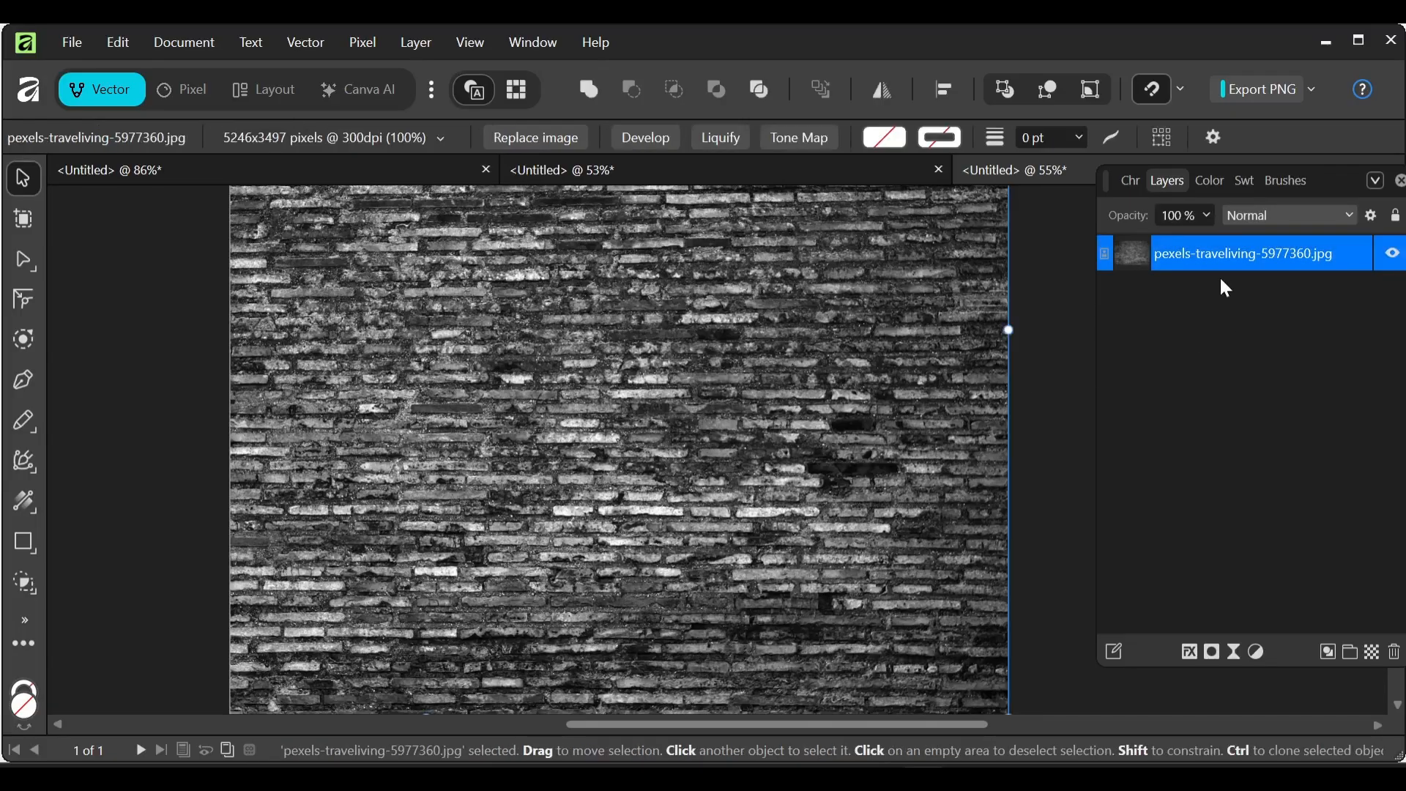
pyautogui.click(1254, 653)
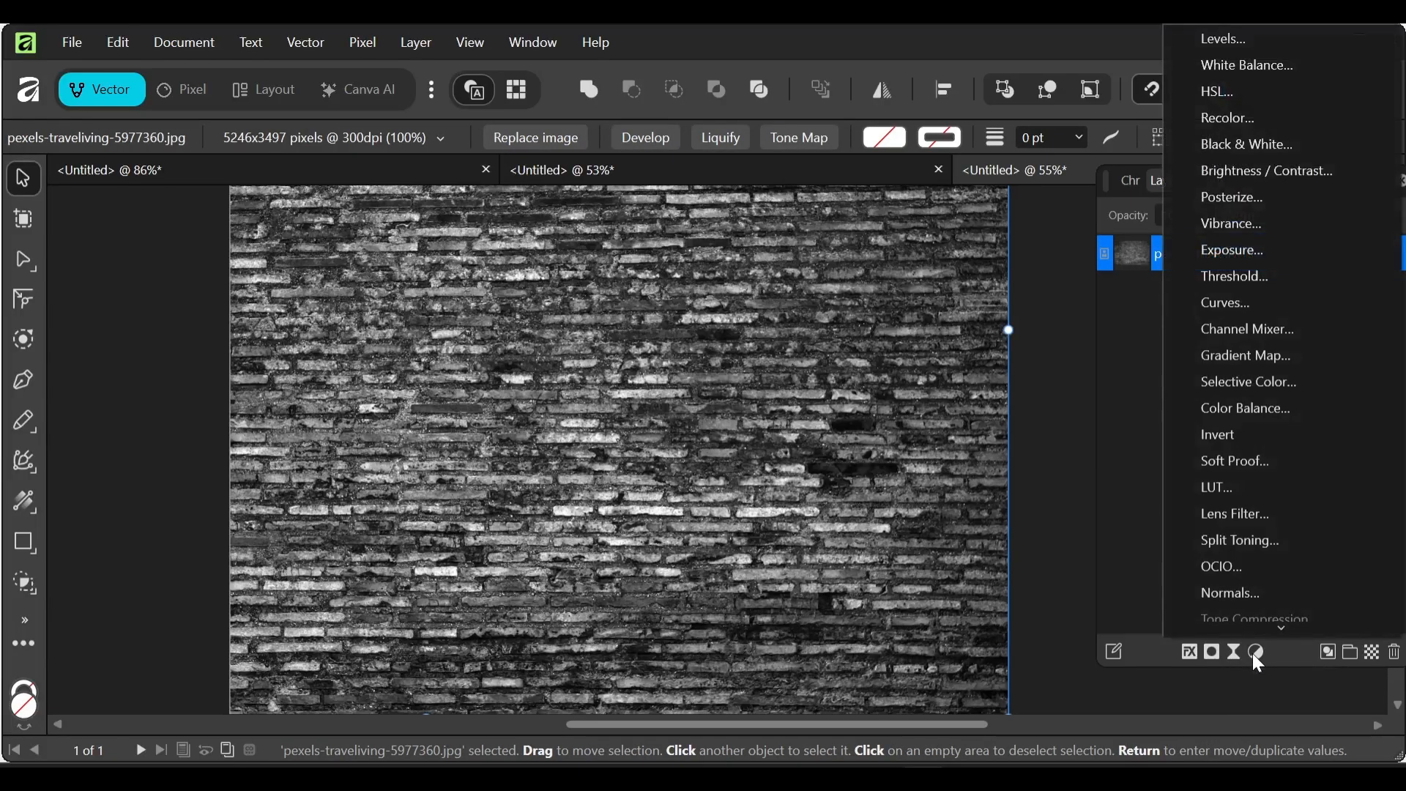
pyautogui.click(1241, 175)
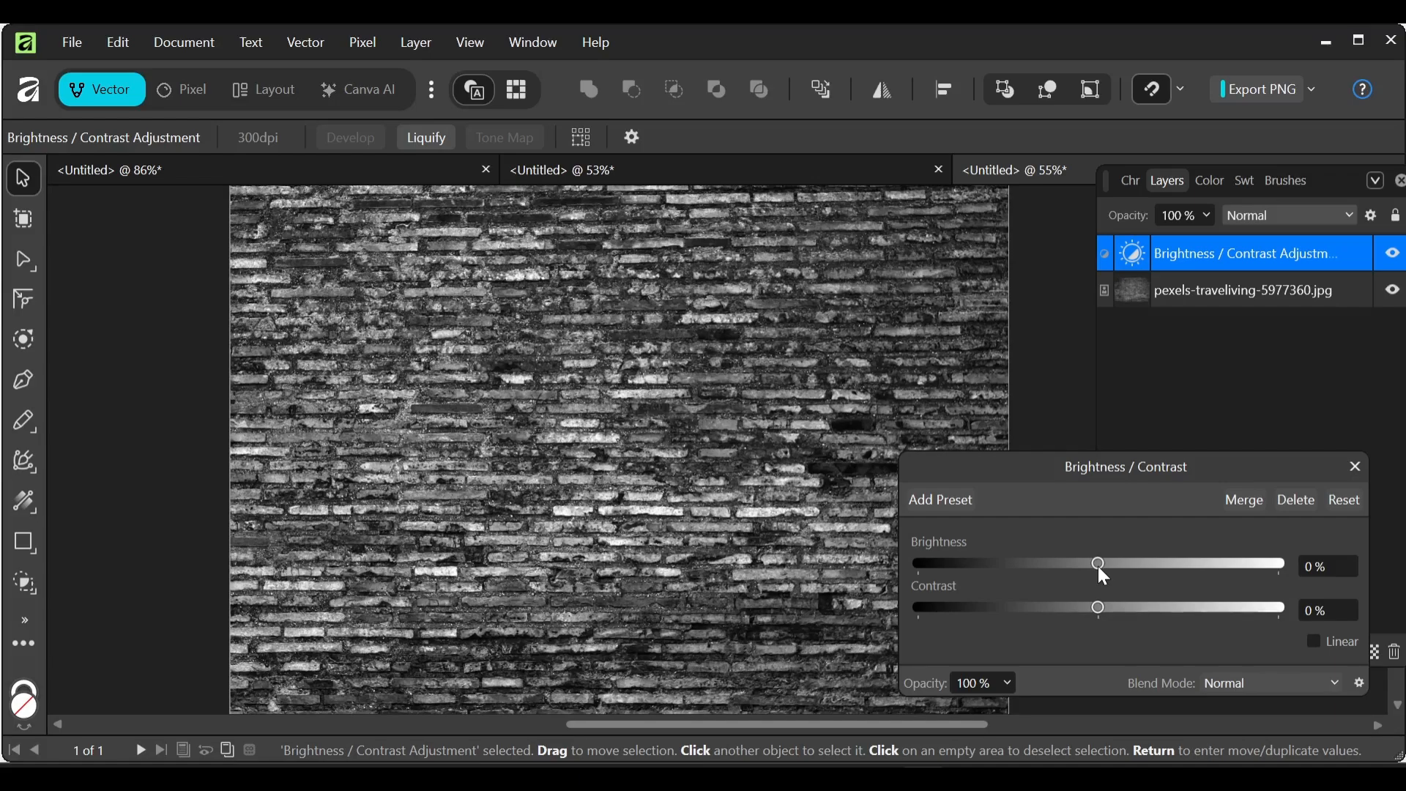
pyautogui.moveTo(1097, 564); pyautogui.dragTo(992, 567)
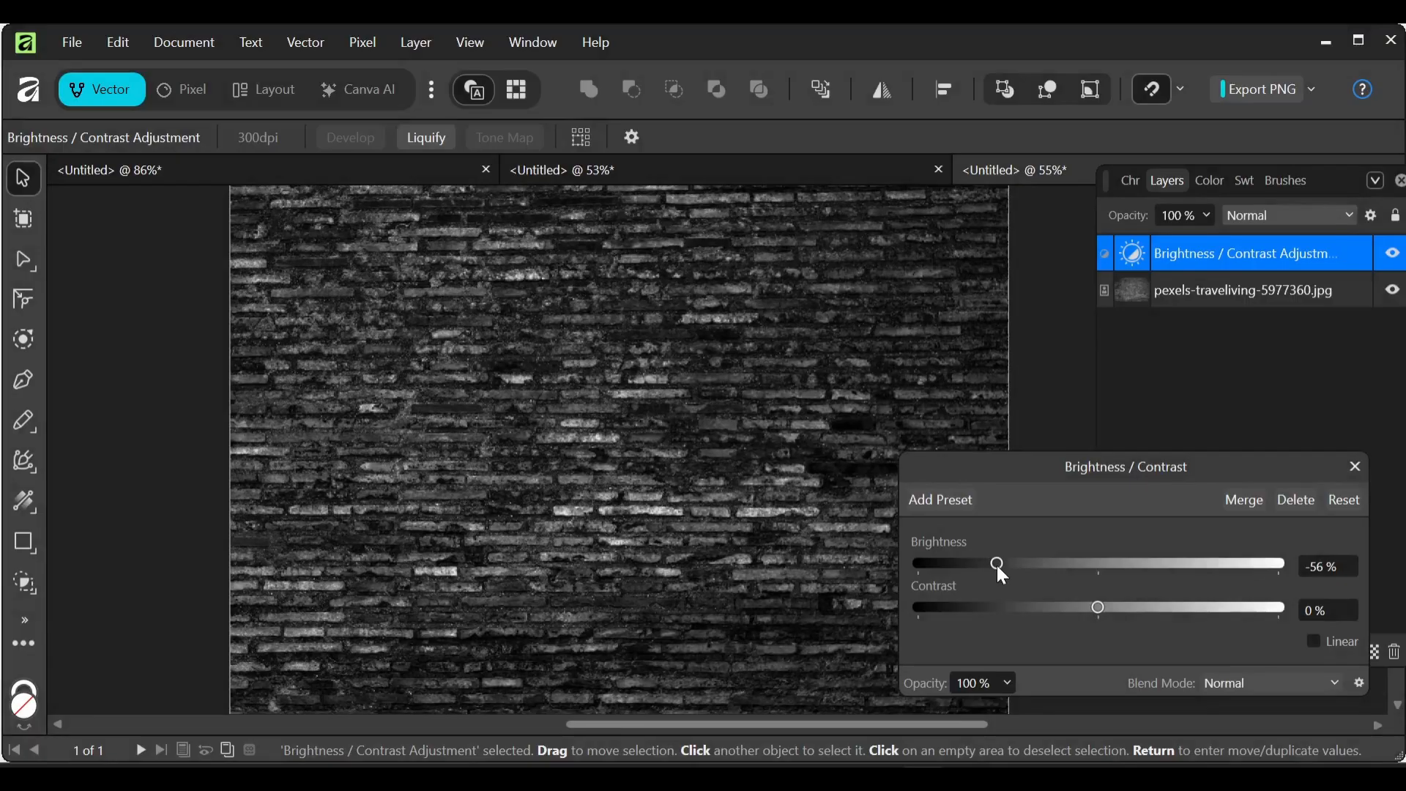
pyautogui.moveTo(1001, 566); pyautogui.dragTo(989, 564)
pyautogui.click(1353, 468)
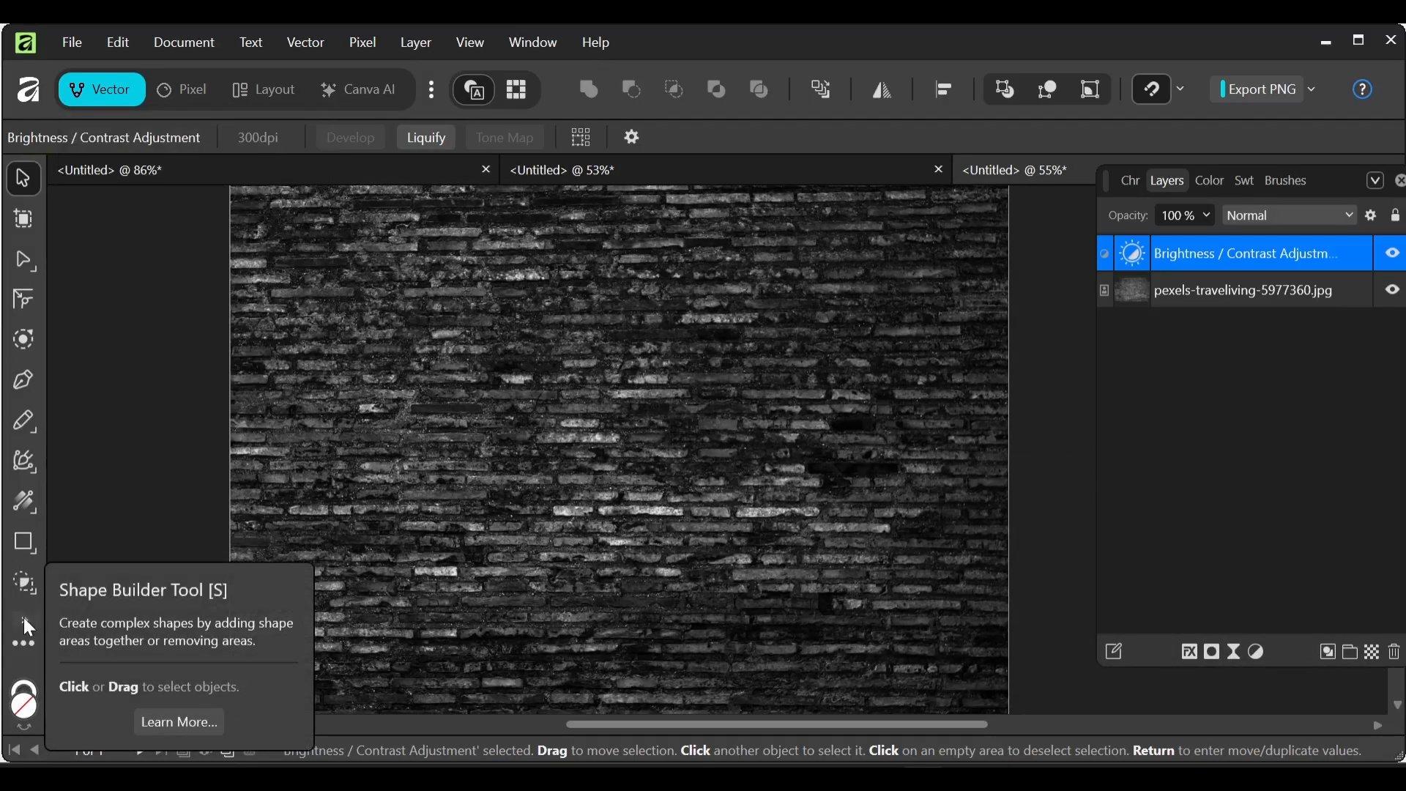
# Step: Add the artistic text "NEON" on the brick wall in the Night Vibes Free Version font
pyautogui.click(24, 617)
pyautogui.moveTo(121, 427)
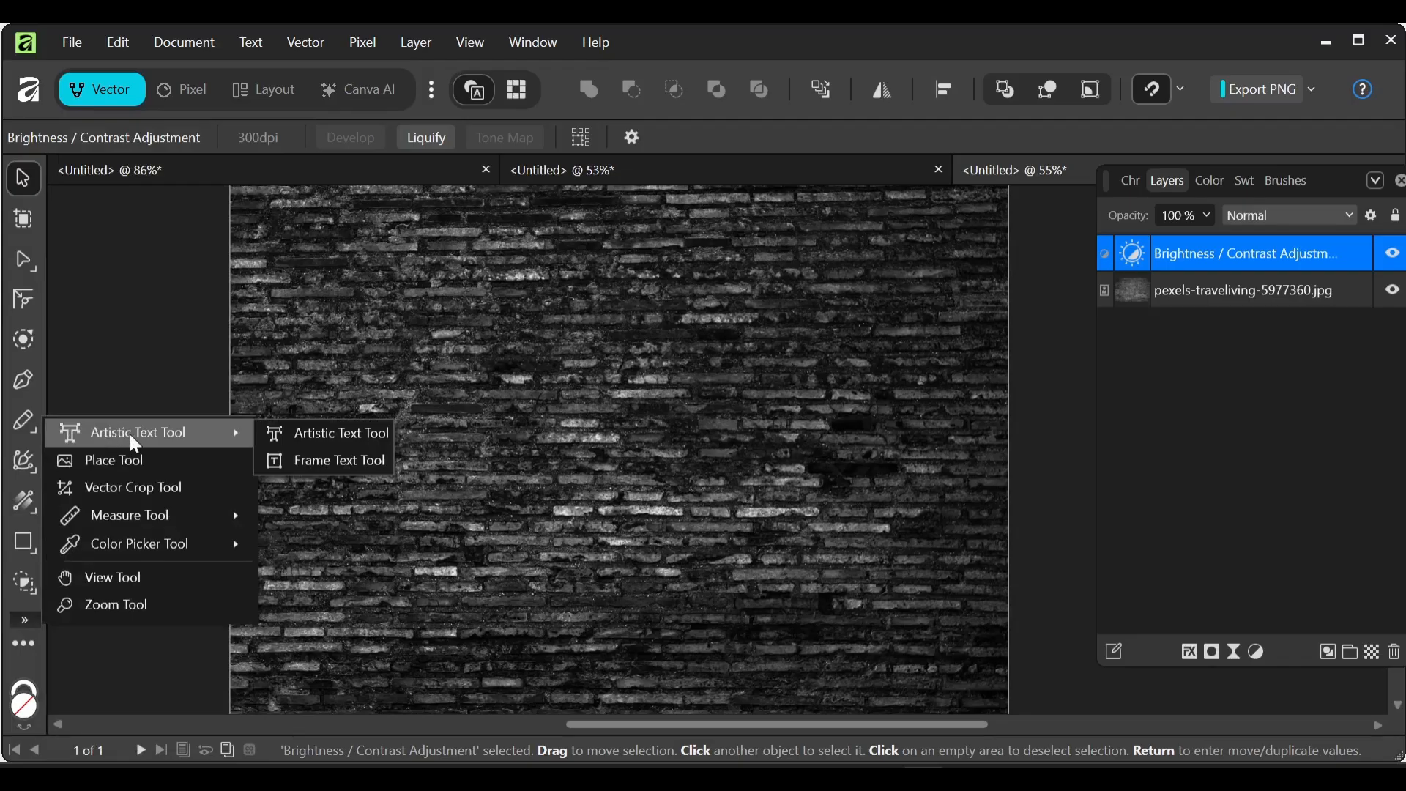
pyautogui.click(270, 432)
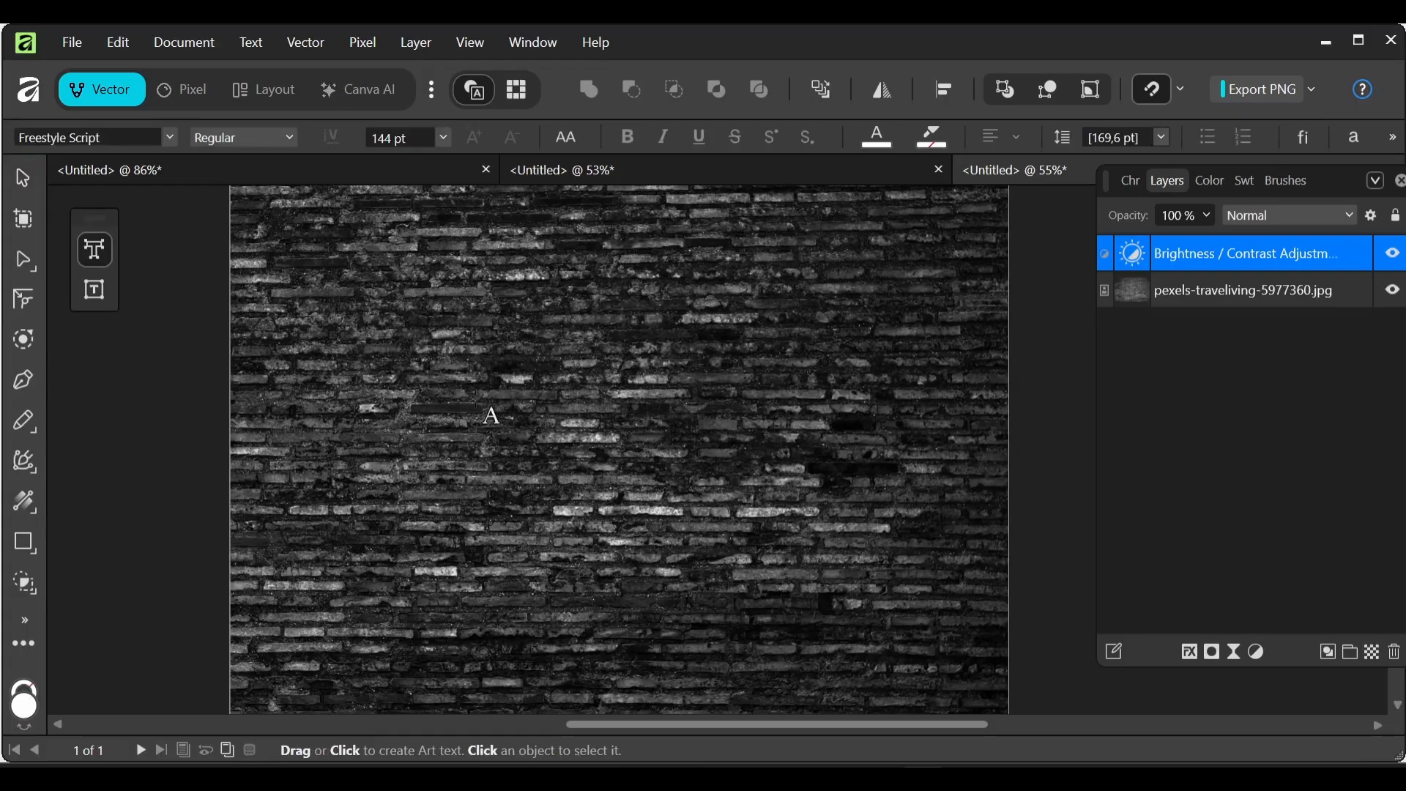
pyautogui.click(166, 140)
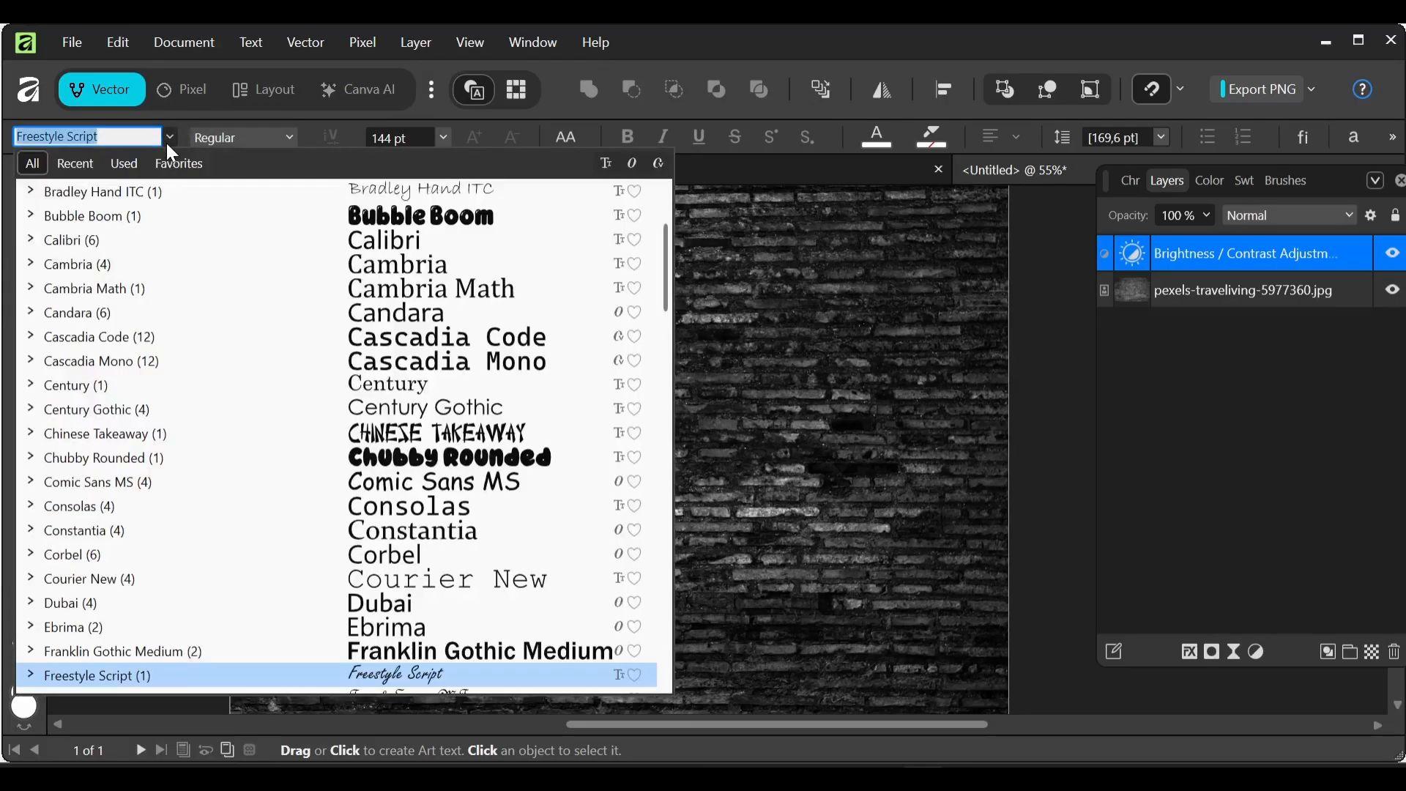
pyautogui.write('NE')
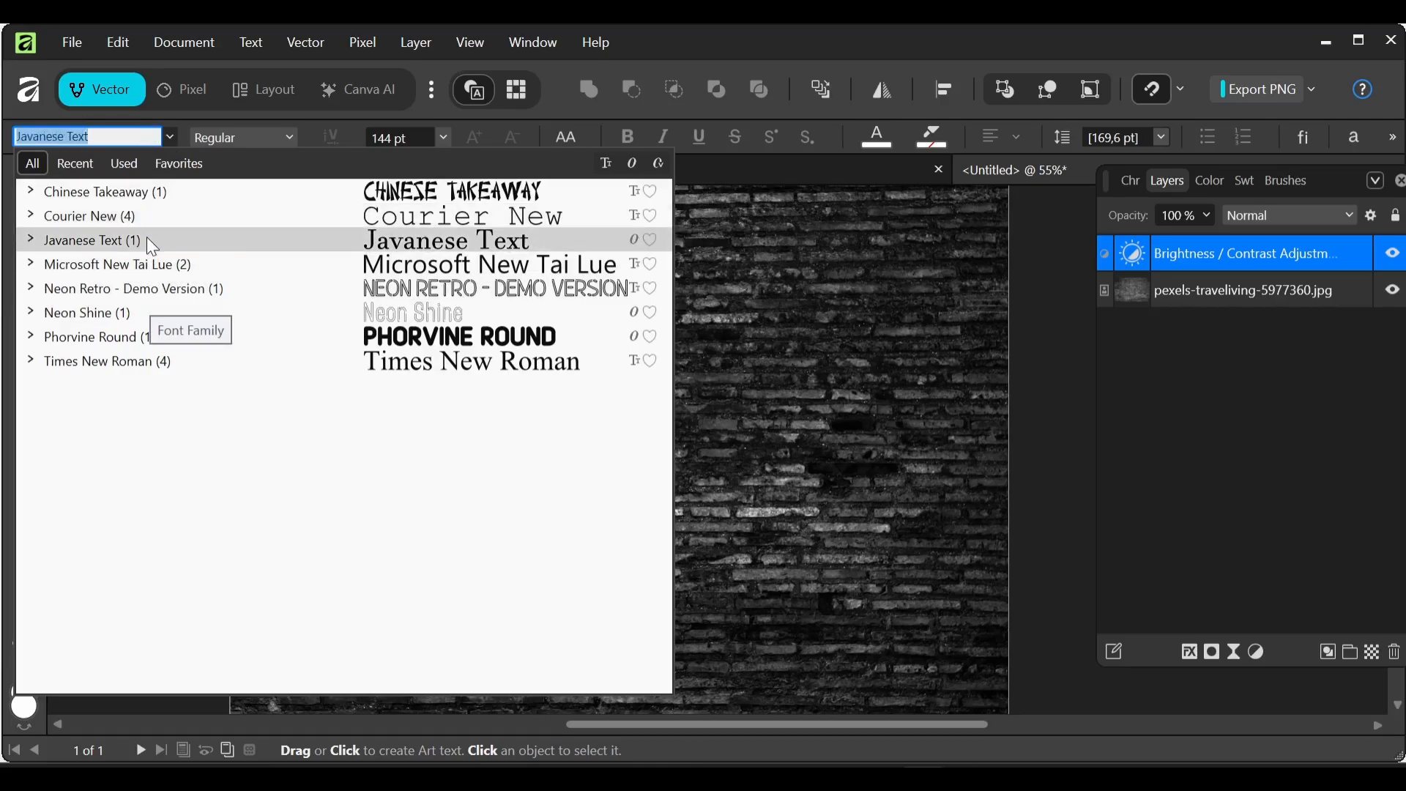
pyautogui.press('BackSpace')
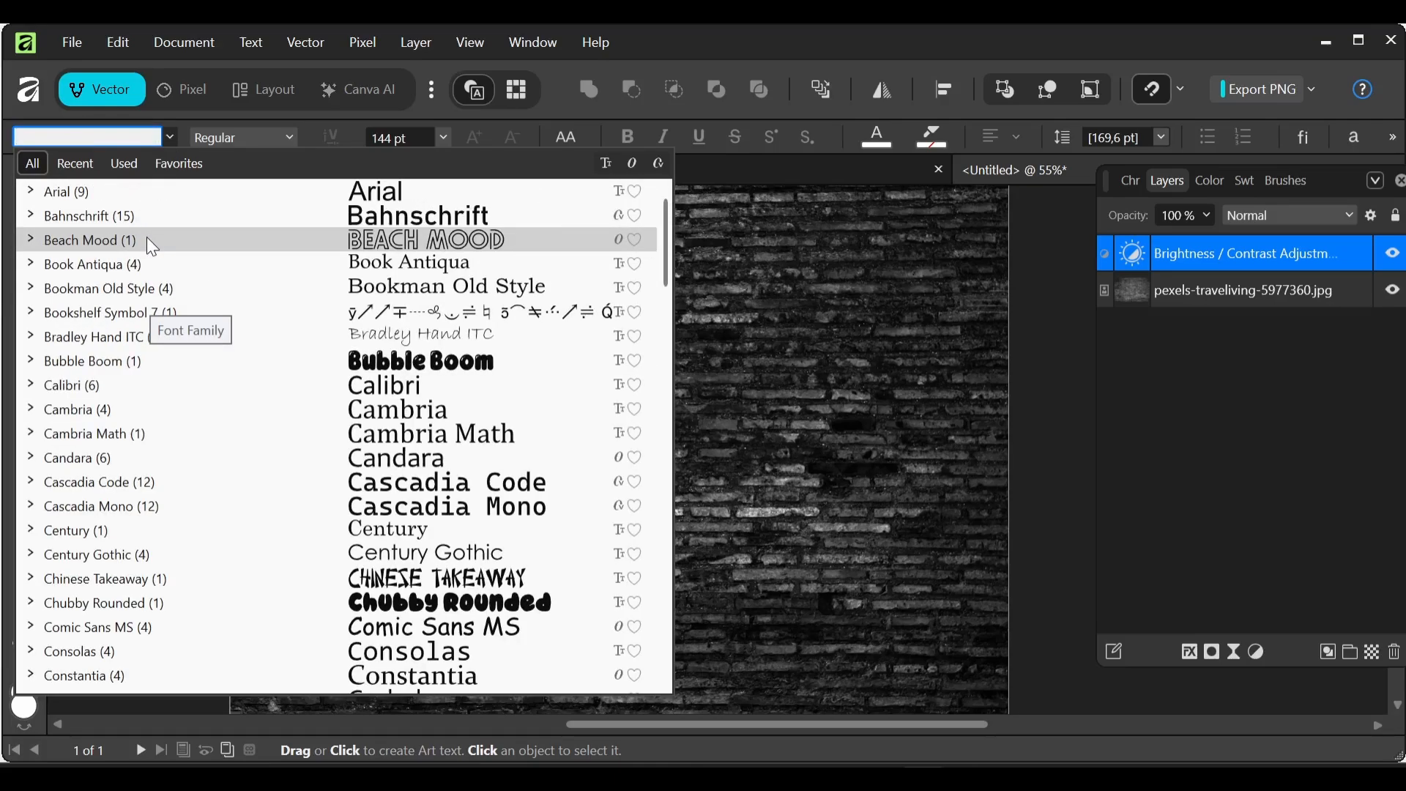
pyautogui.write('NIG')
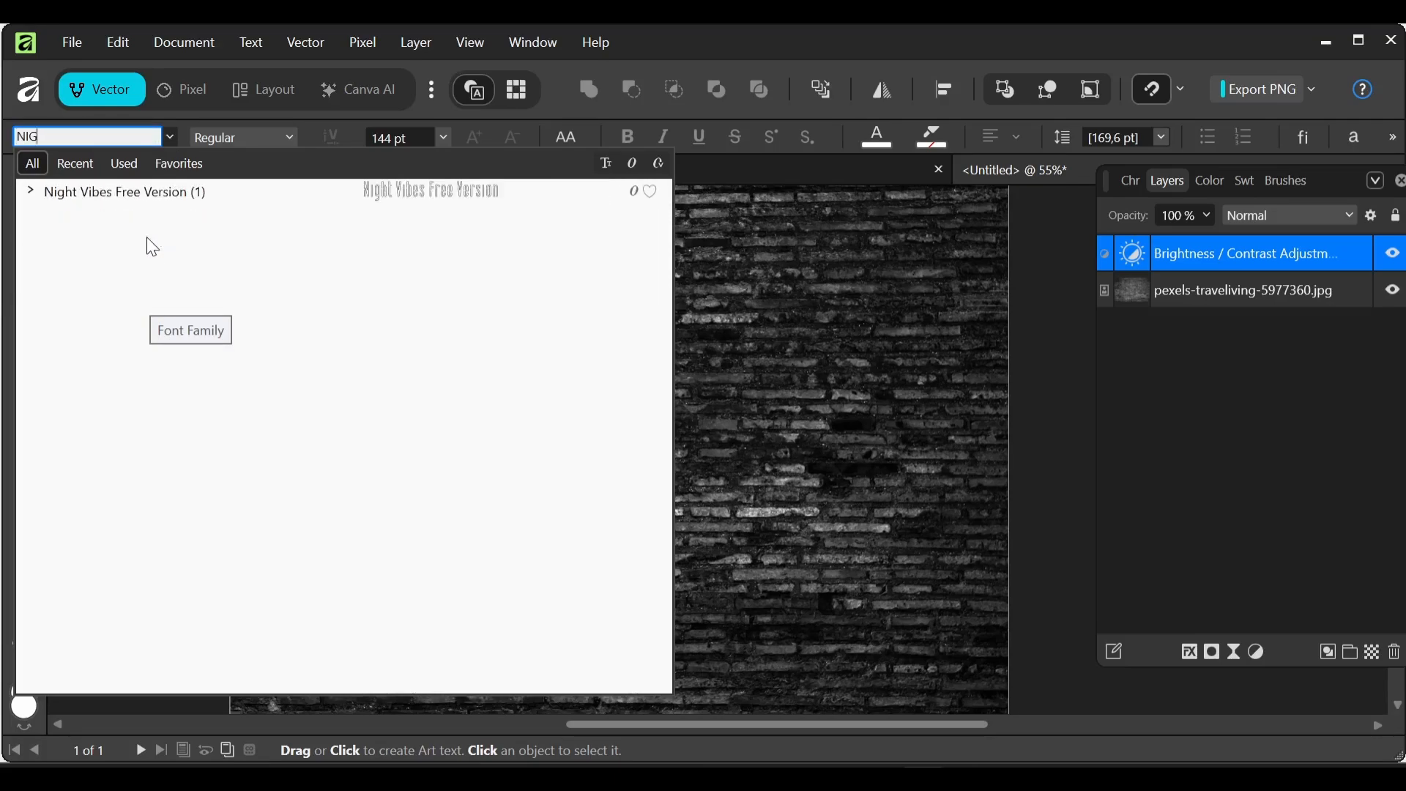
pyautogui.click(94, 189)
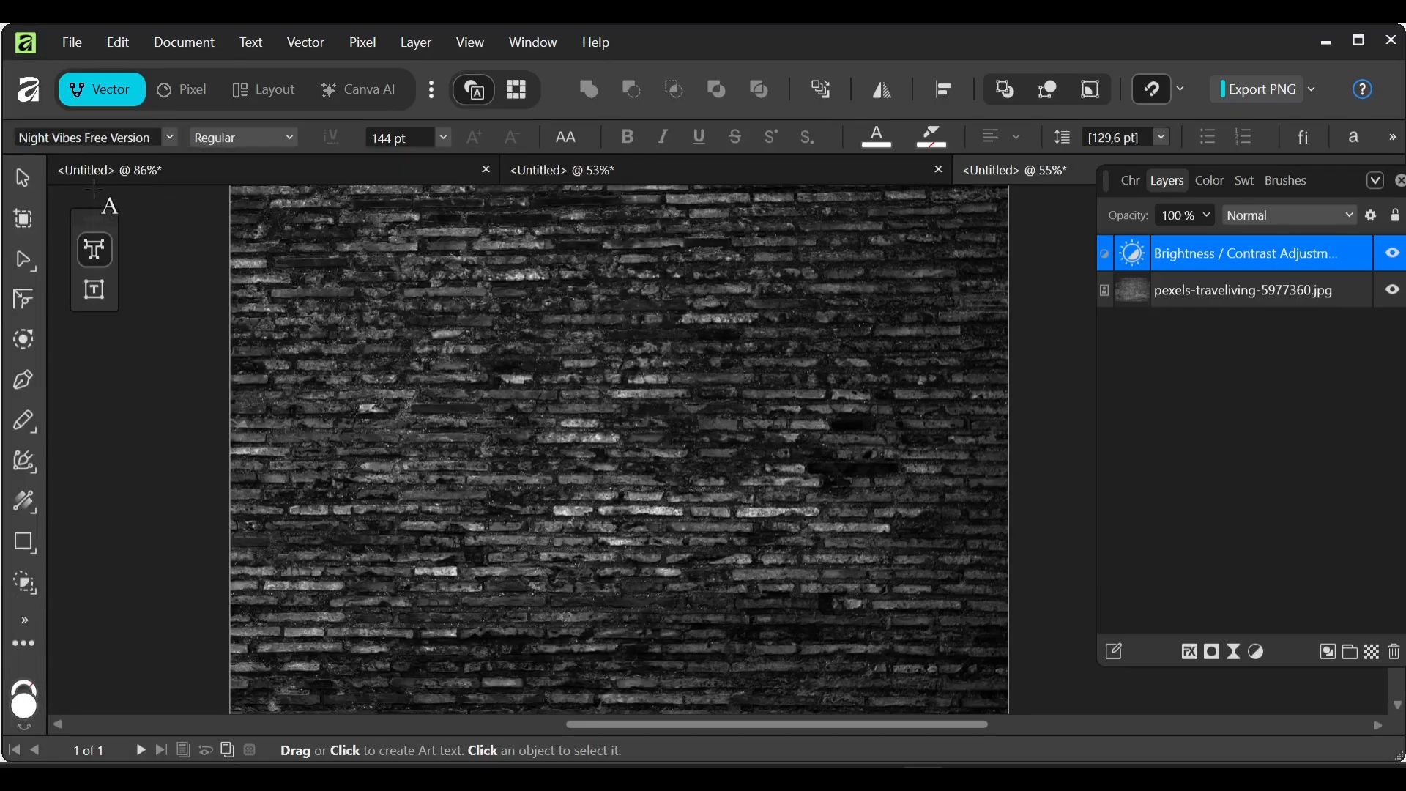
pyautogui.click(480, 408)
pyautogui.write('NEON')
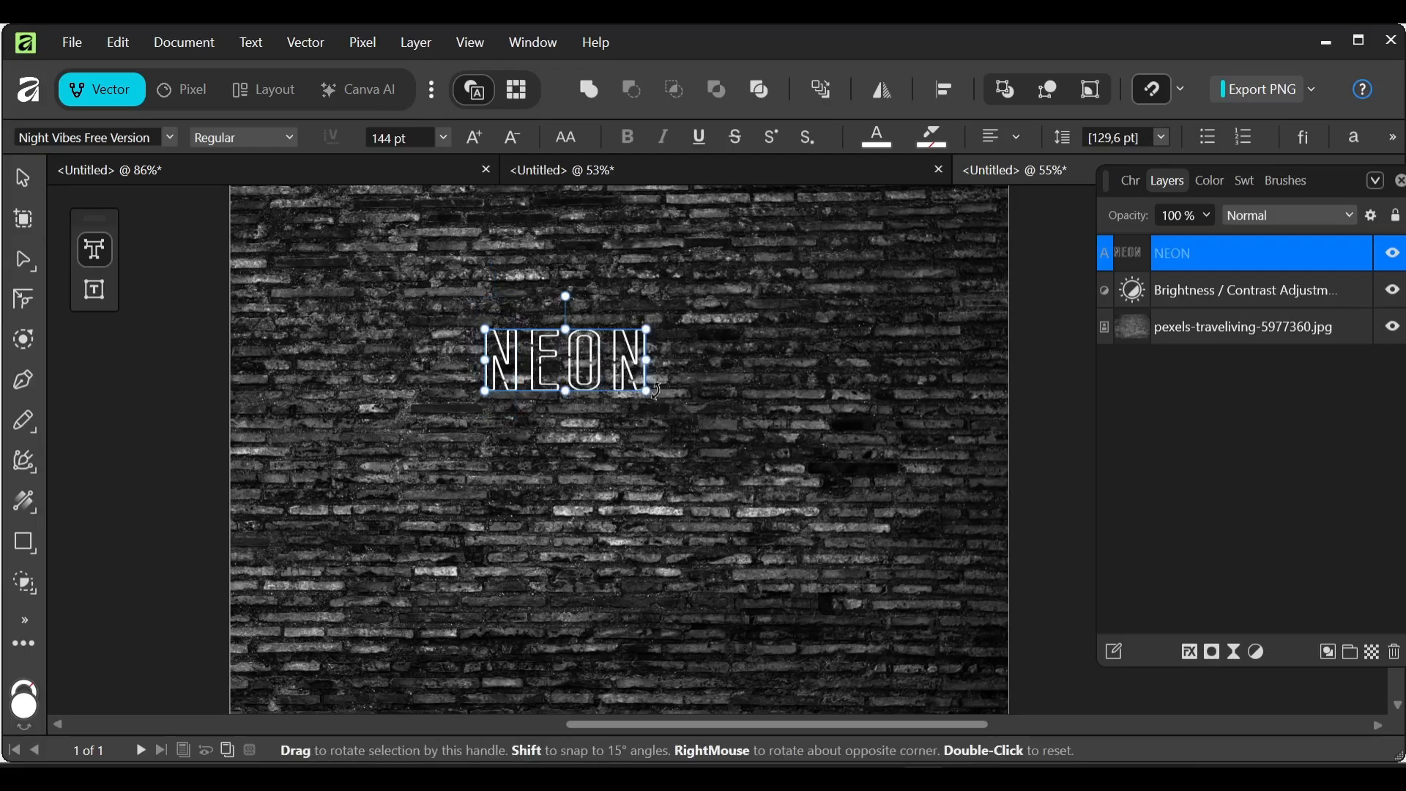
# Step: Enlarge the NEON text proportionally to about 404 pt and move it slightly down on the wall
pyautogui.moveTo(647, 391); pyautogui.dragTo(835, 532)
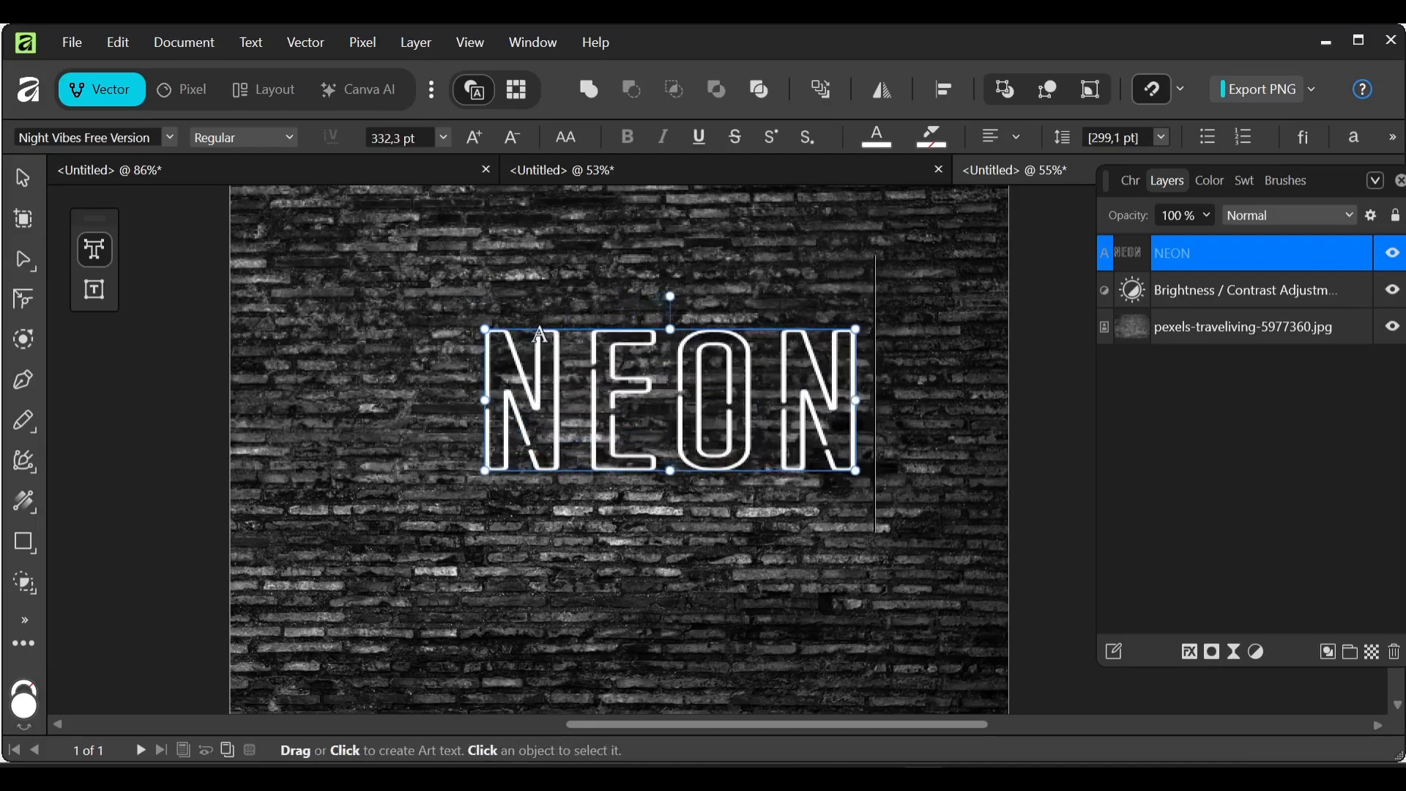
pyautogui.moveTo(484, 330); pyautogui.dragTo(410, 300)
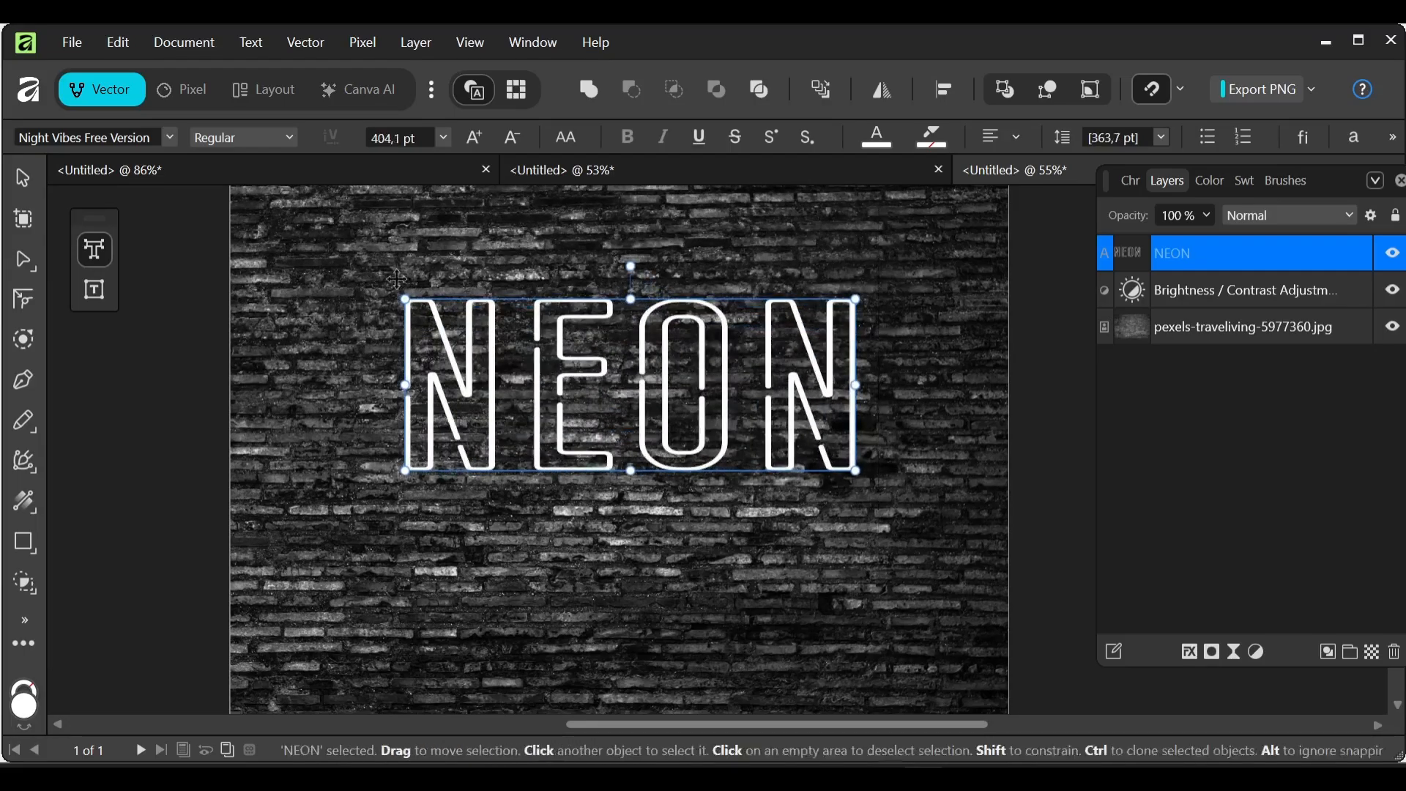
pyautogui.click(24, 178)
pyautogui.moveTo(517, 385); pyautogui.dragTo(519, 418)
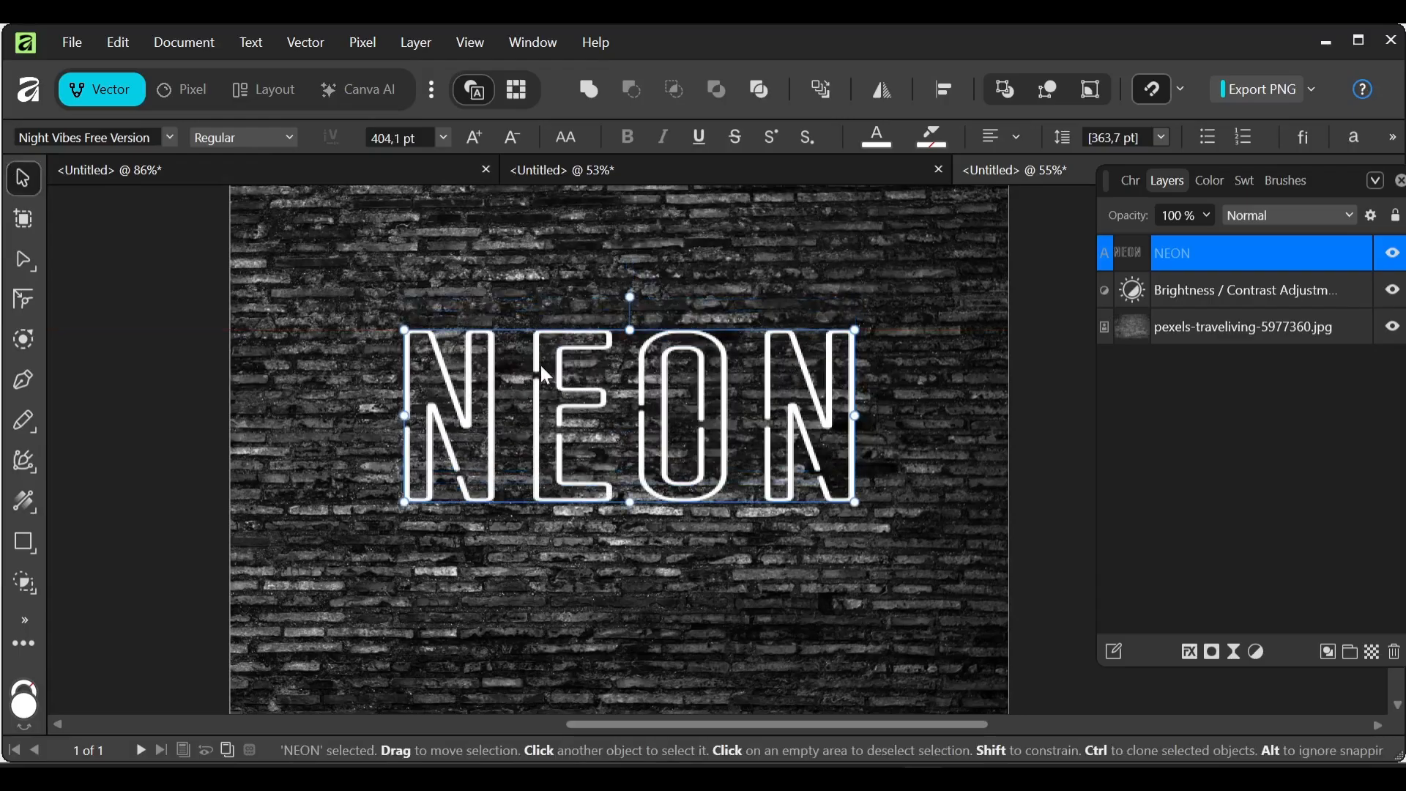
# Step: Centre the NEON text horizontally on the spread, then shift it by hand slightly right and down
pyautogui.click(946, 89)
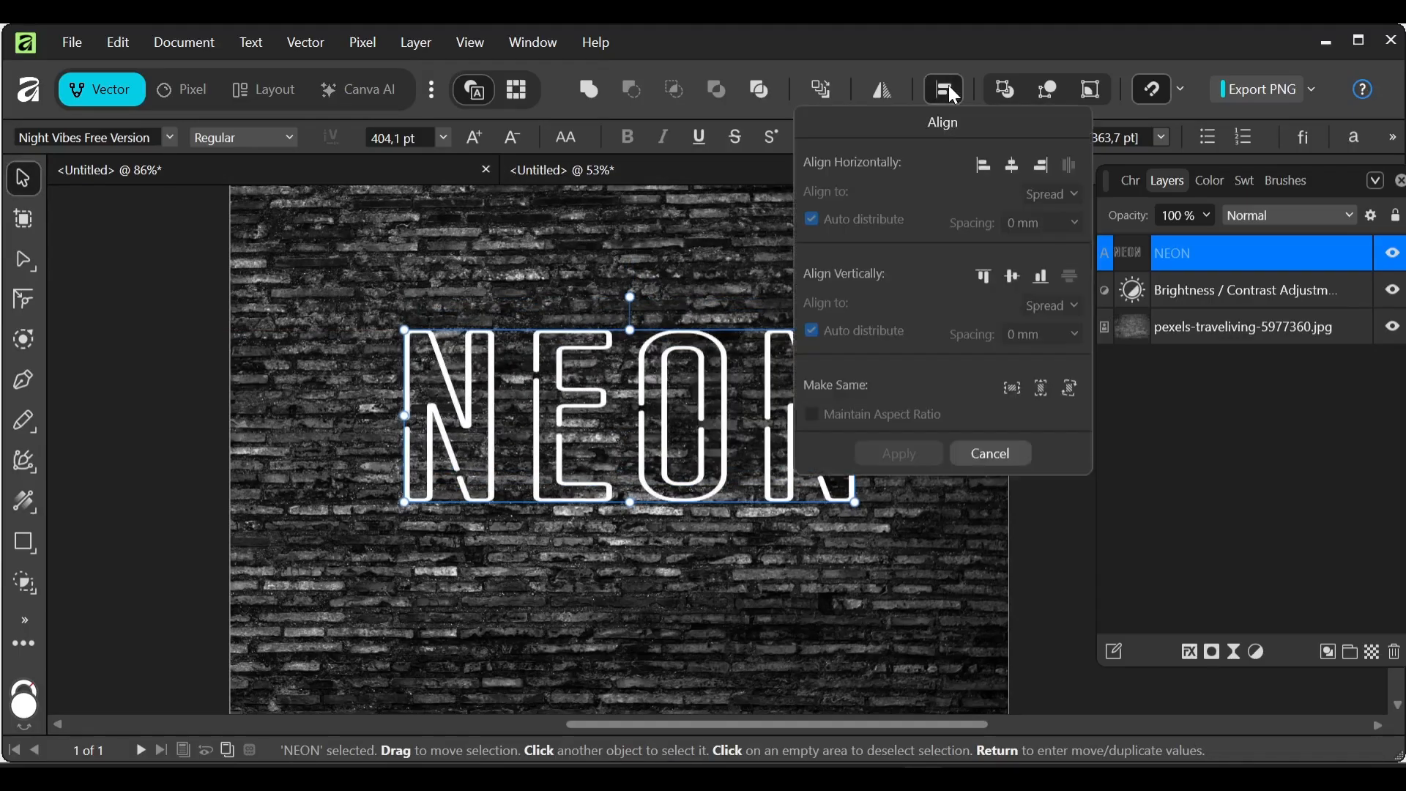
pyautogui.click(1012, 164)
pyautogui.click(885, 448)
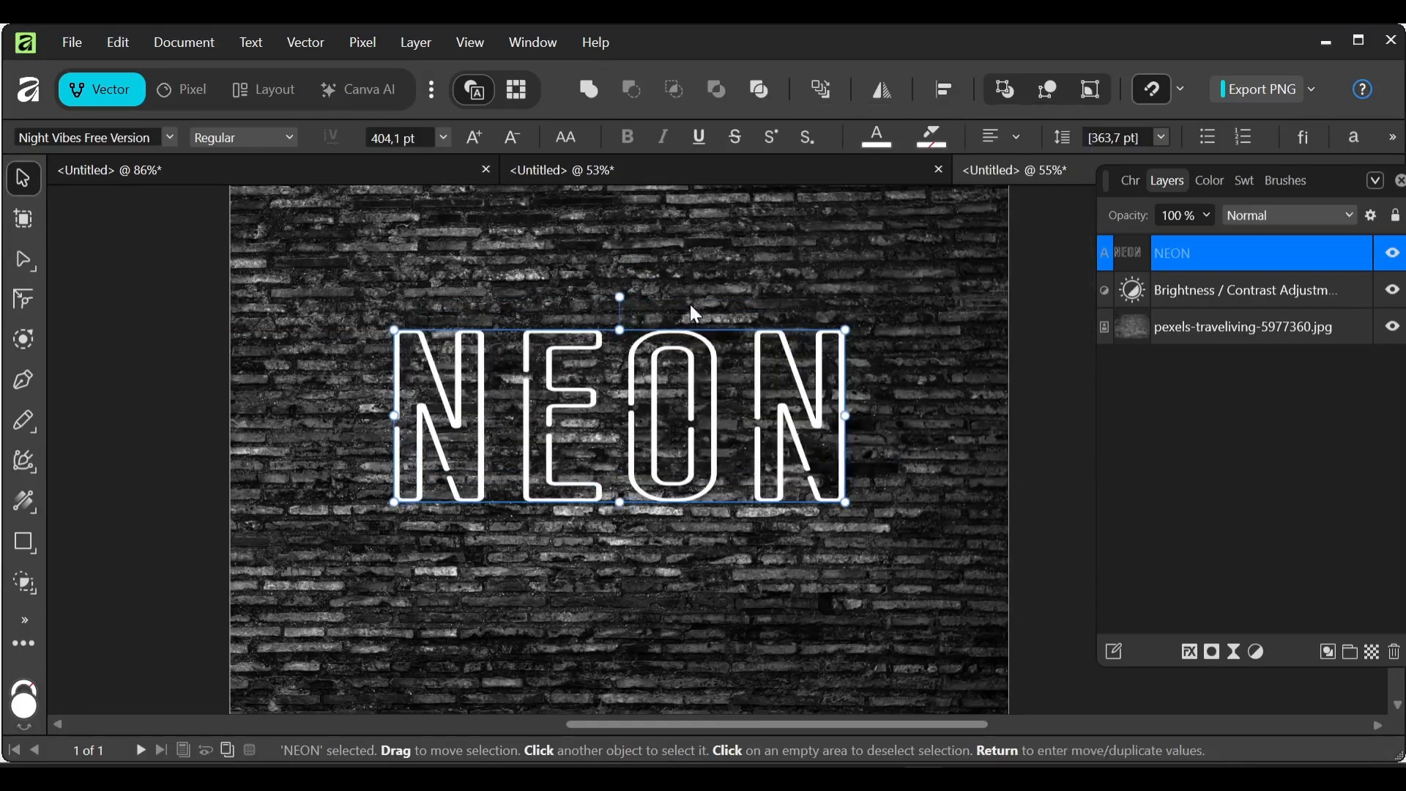
pyautogui.moveTo(675, 393); pyautogui.dragTo(687, 392)
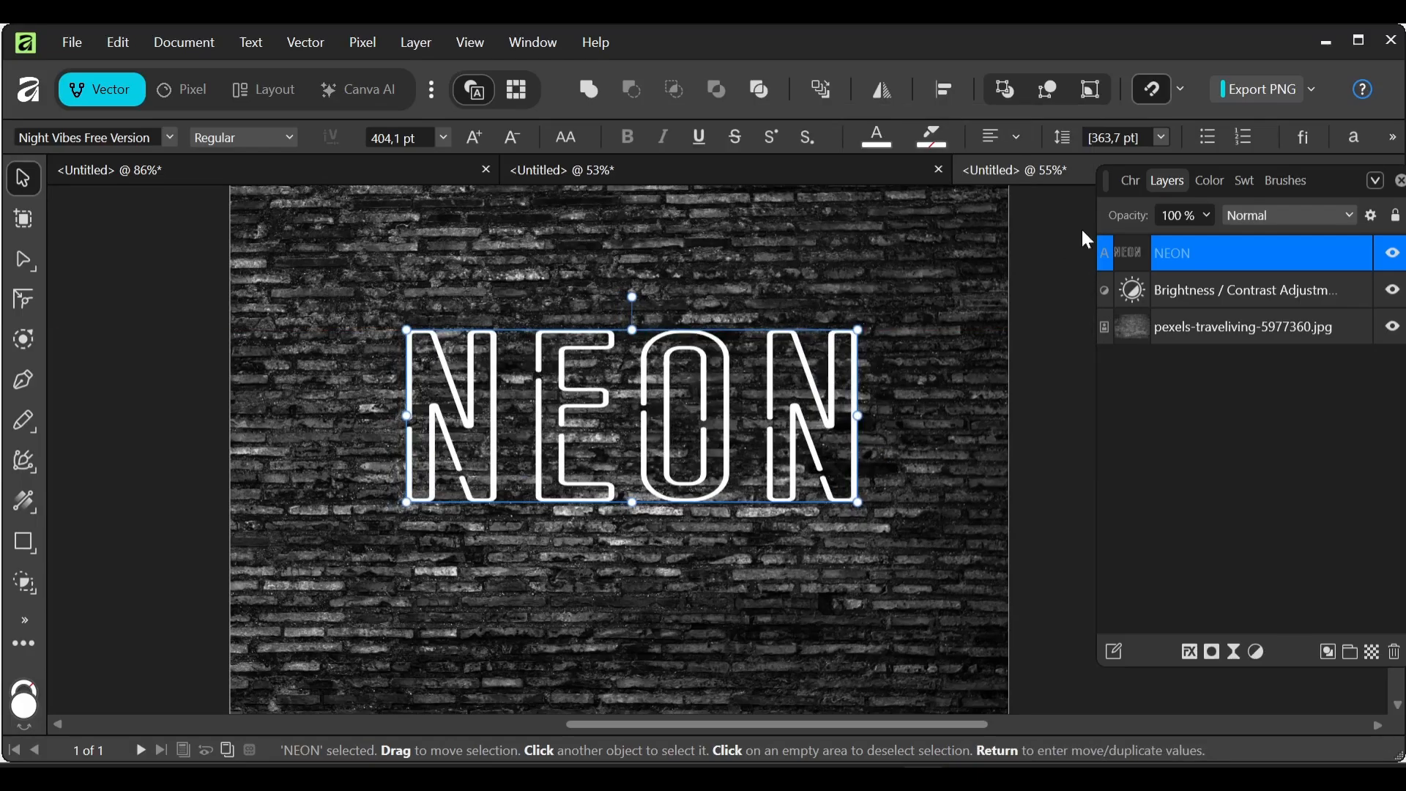
pyautogui.click(1128, 188)
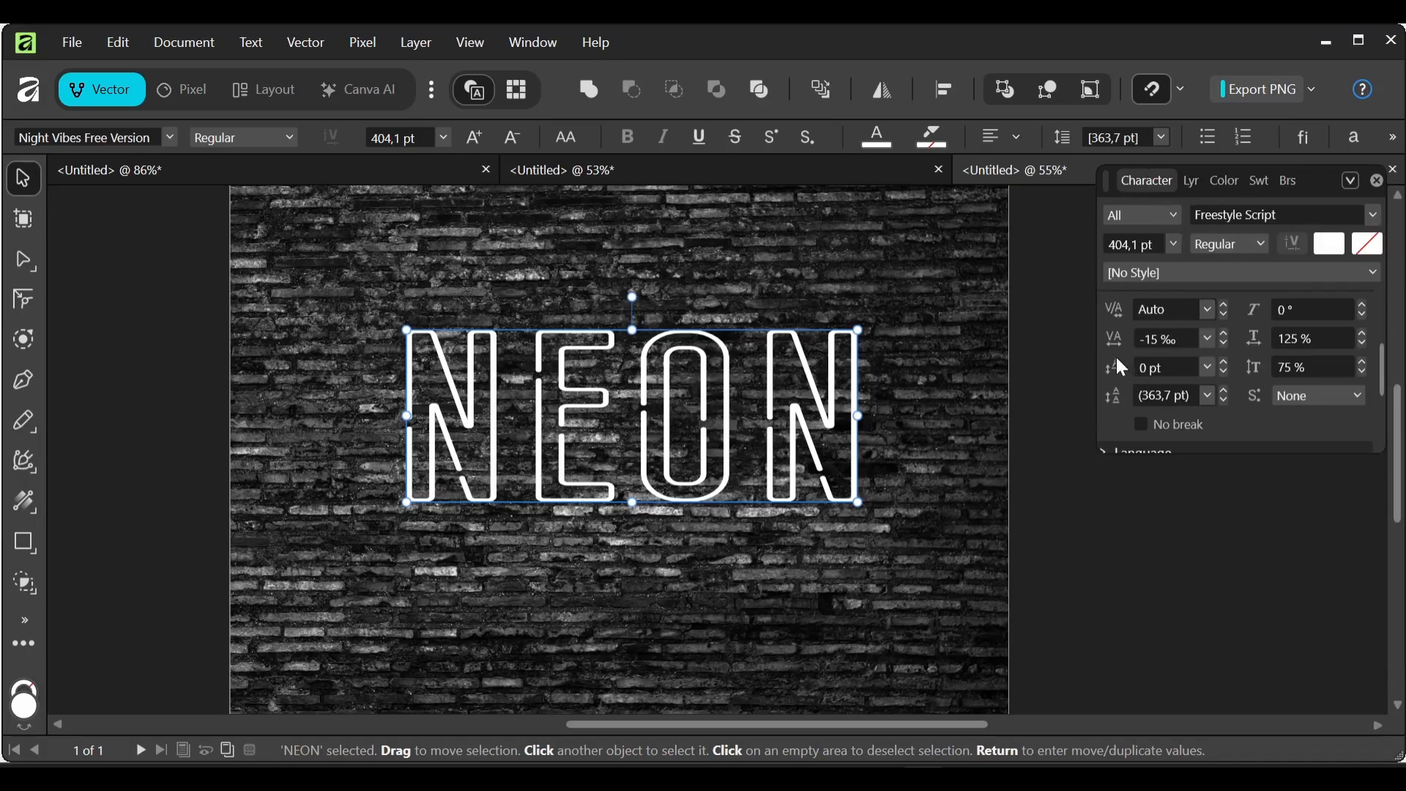
pyautogui.moveTo(610, 415); pyautogui.dragTo(618, 432)
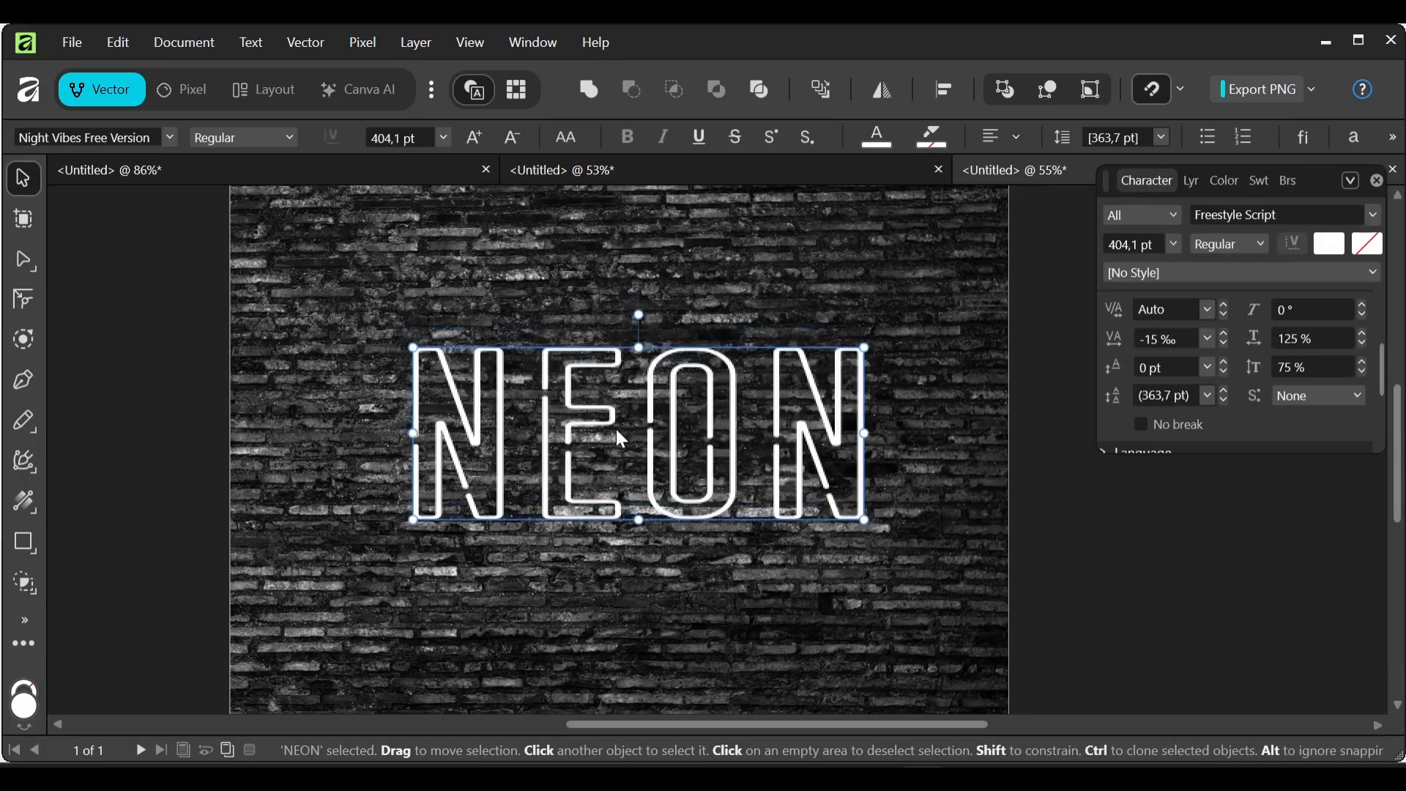
# Step: Set the NEON text's tracking to -15 ‰ and its vertical scale to 77 %
pyautogui.click(1207, 340)
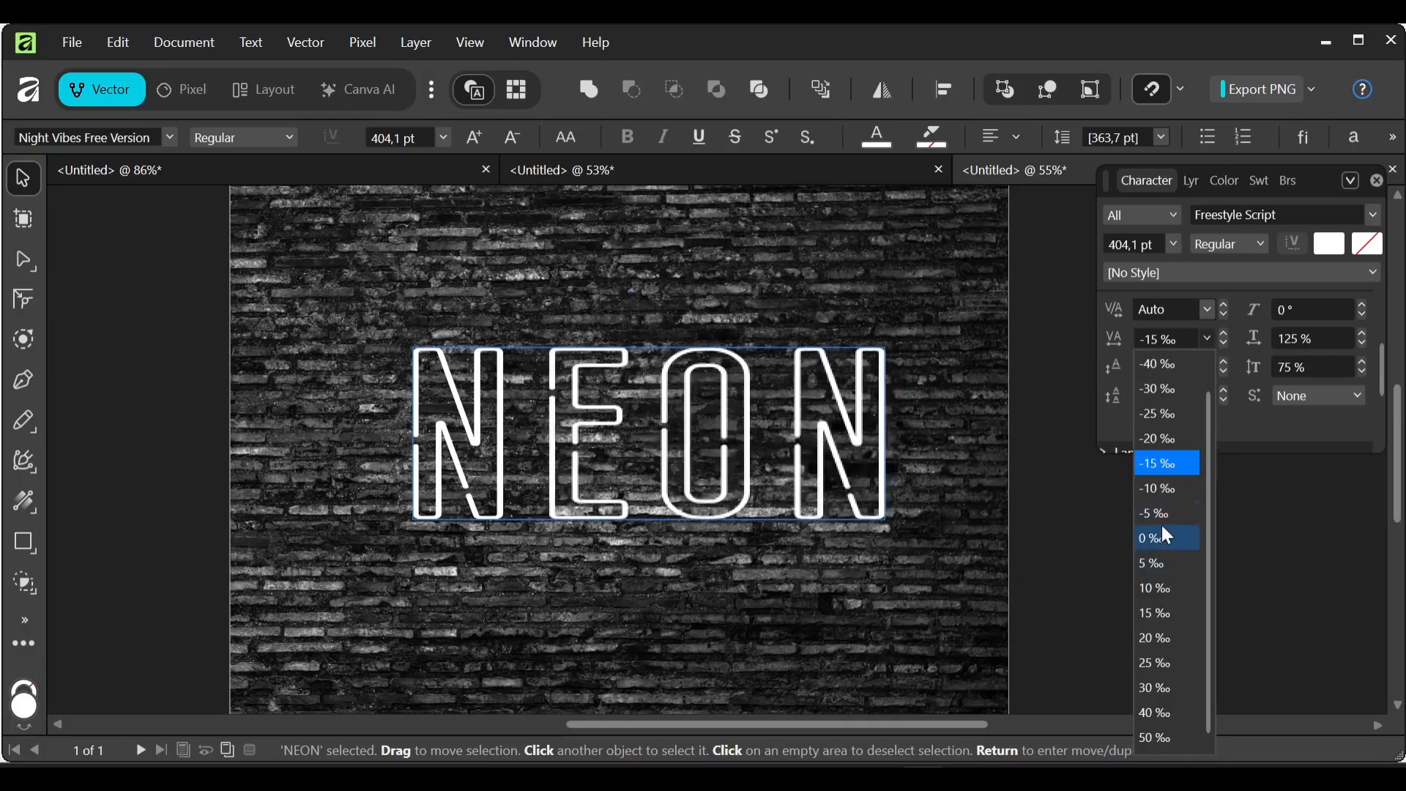
pyautogui.click(1164, 466)
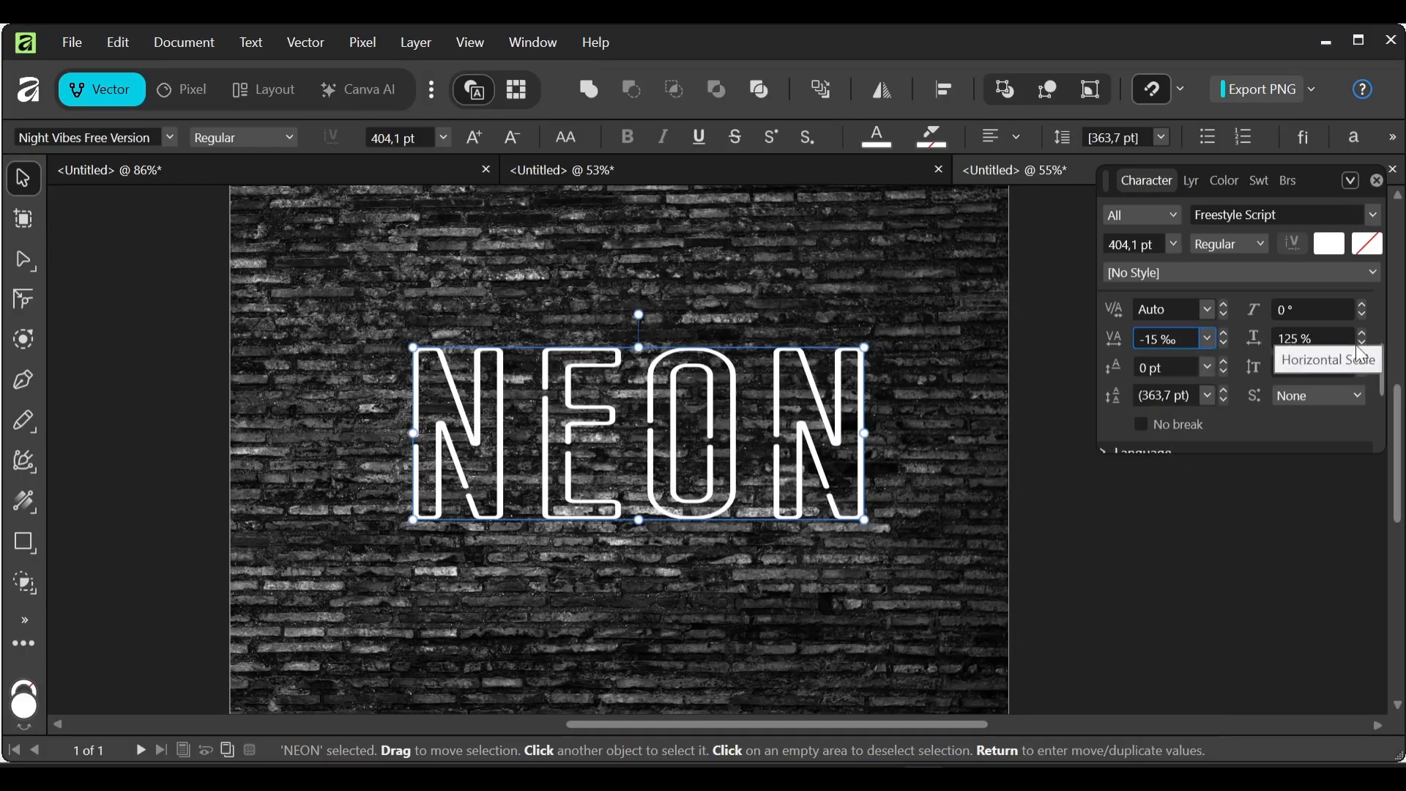
pyautogui.click(1361, 371)
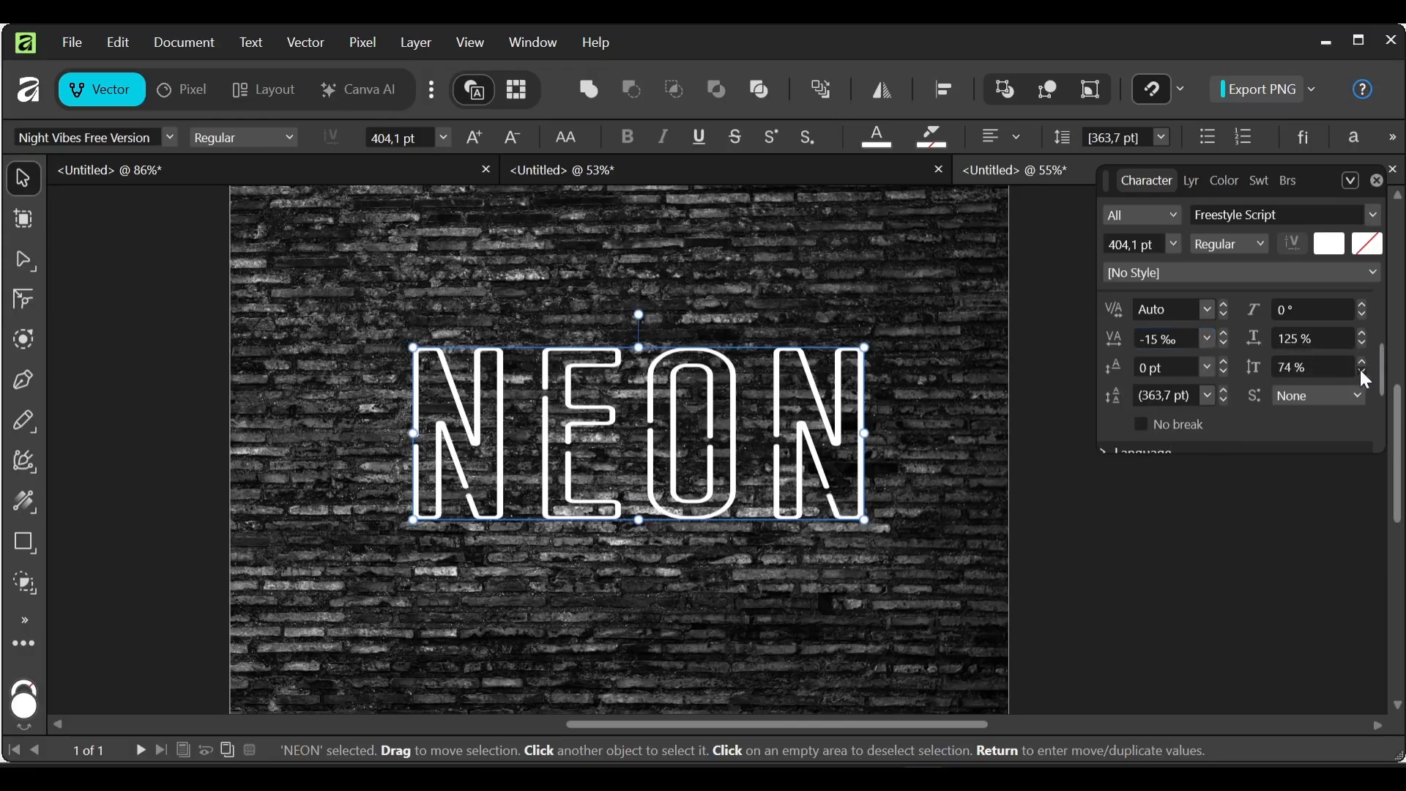
pyautogui.click(1361, 367)
pyautogui.click(1361, 366)
pyautogui.click(1361, 366)
pyautogui.click(1361, 367)
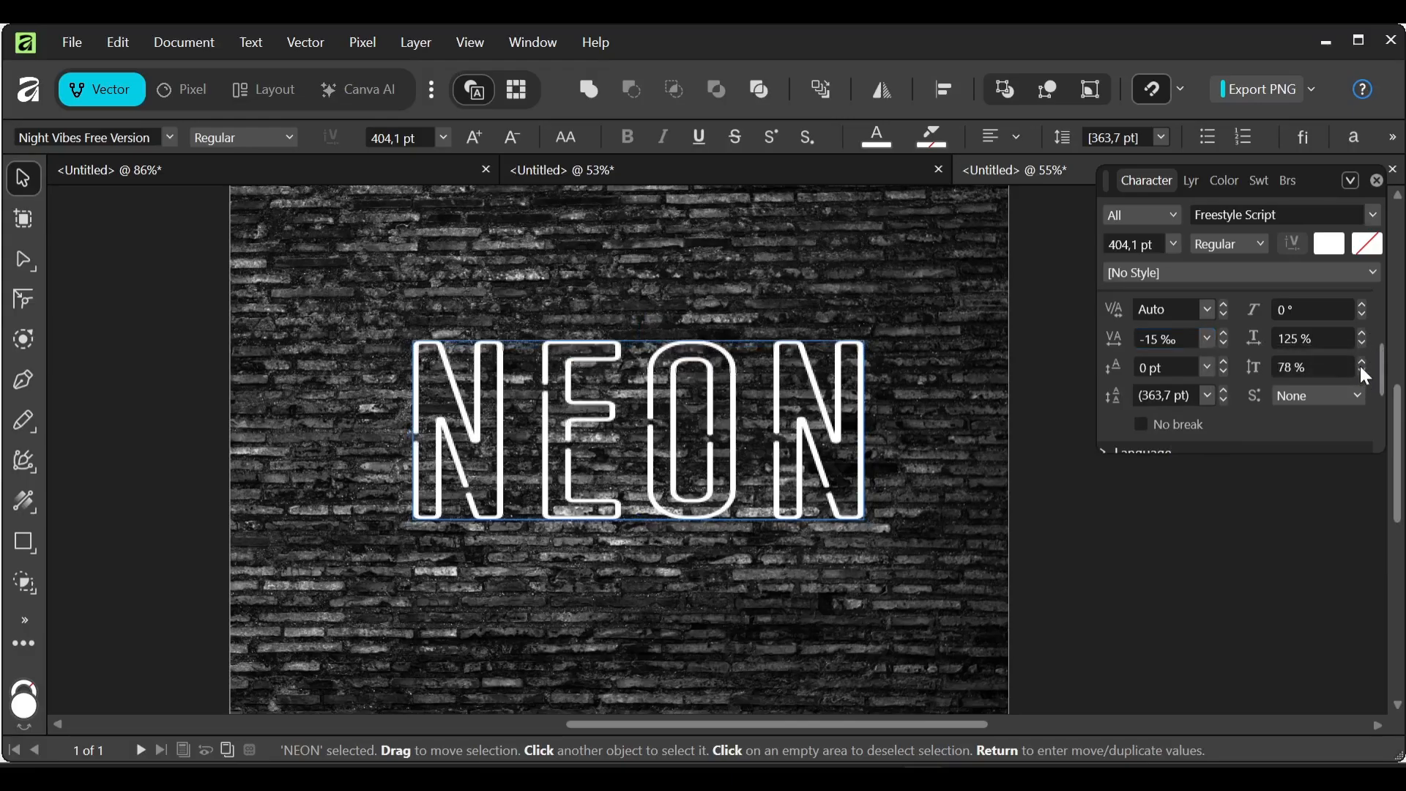
pyautogui.click(1361, 373)
pyautogui.click(1361, 374)
pyautogui.click(1361, 374)
pyautogui.click(1363, 373)
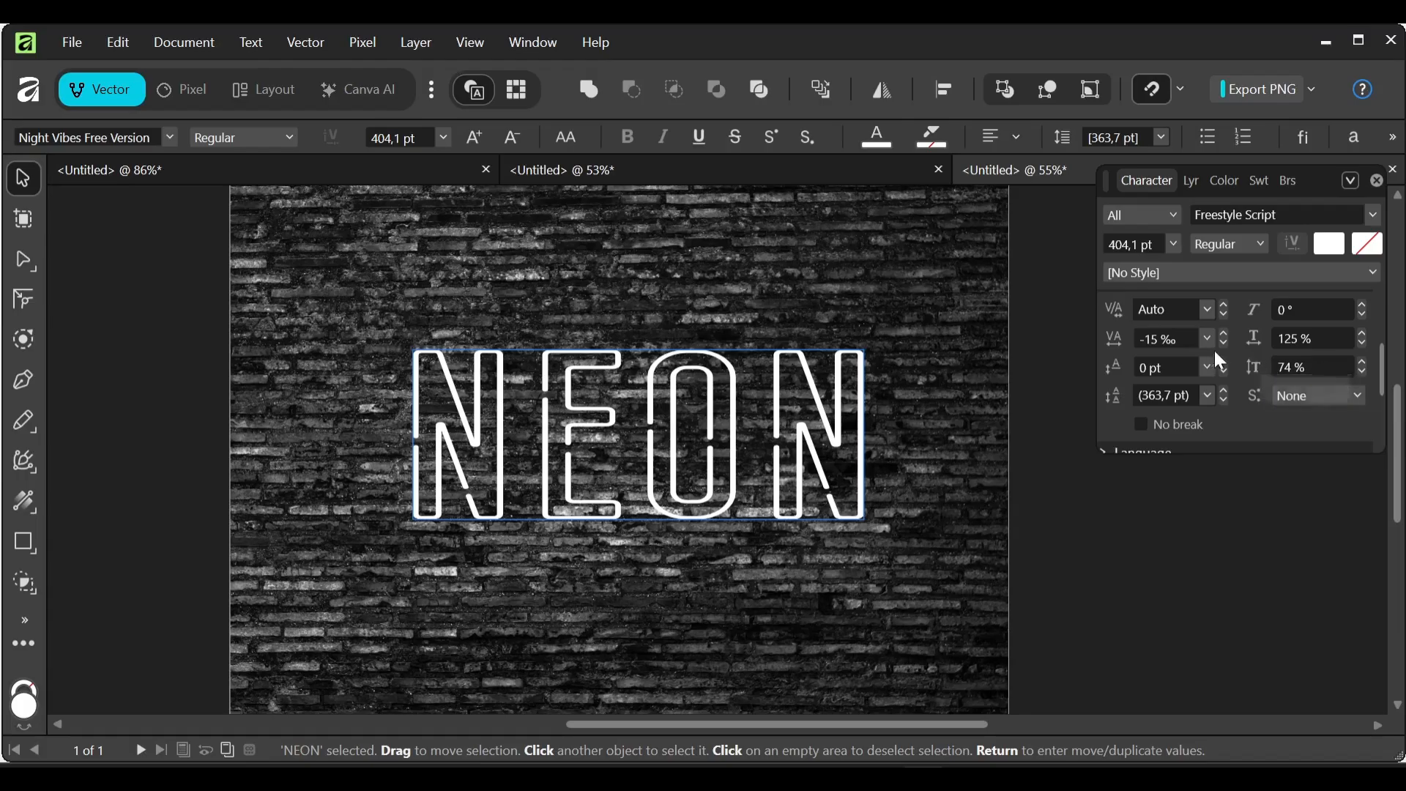
pyautogui.click(1363, 363)
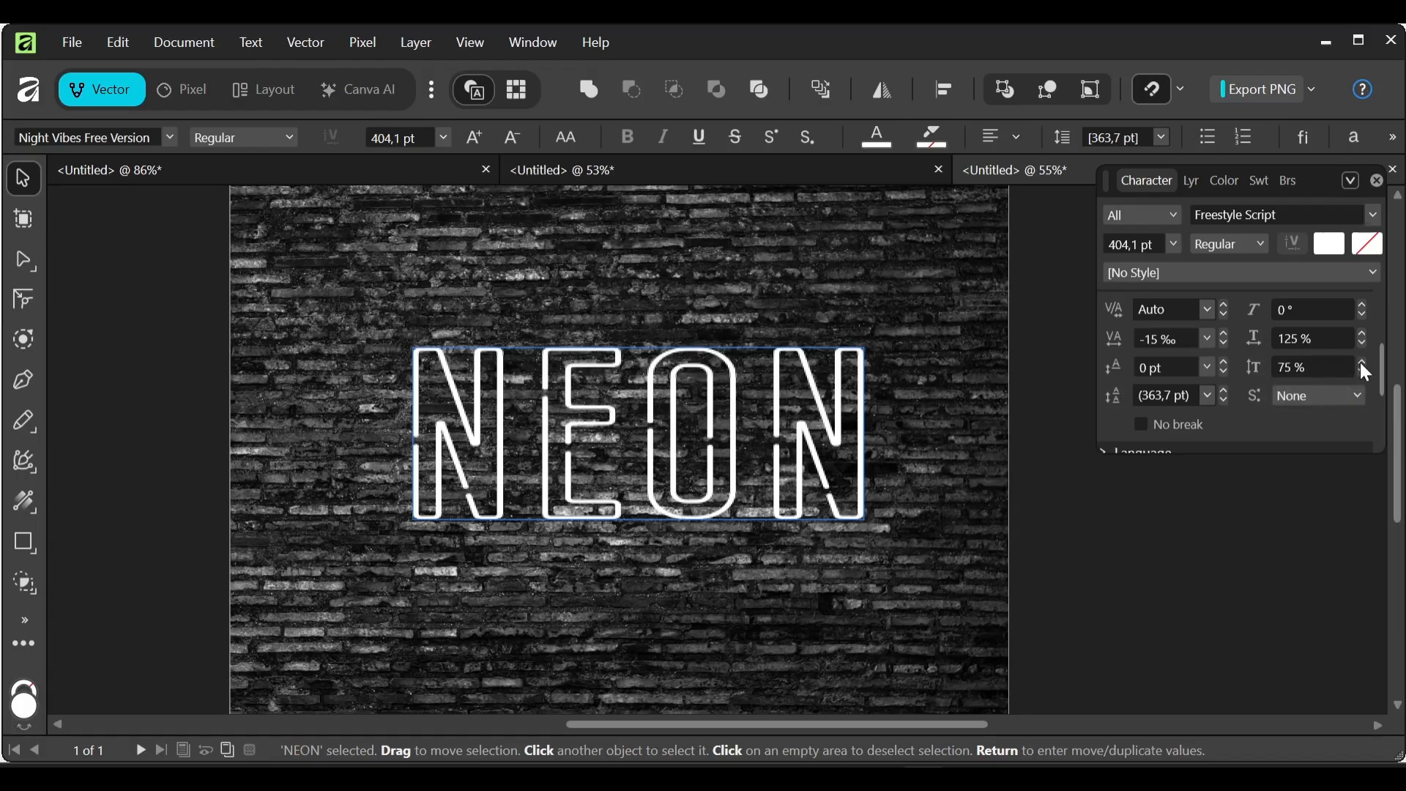
pyautogui.click(1363, 362)
pyautogui.click(1363, 362)
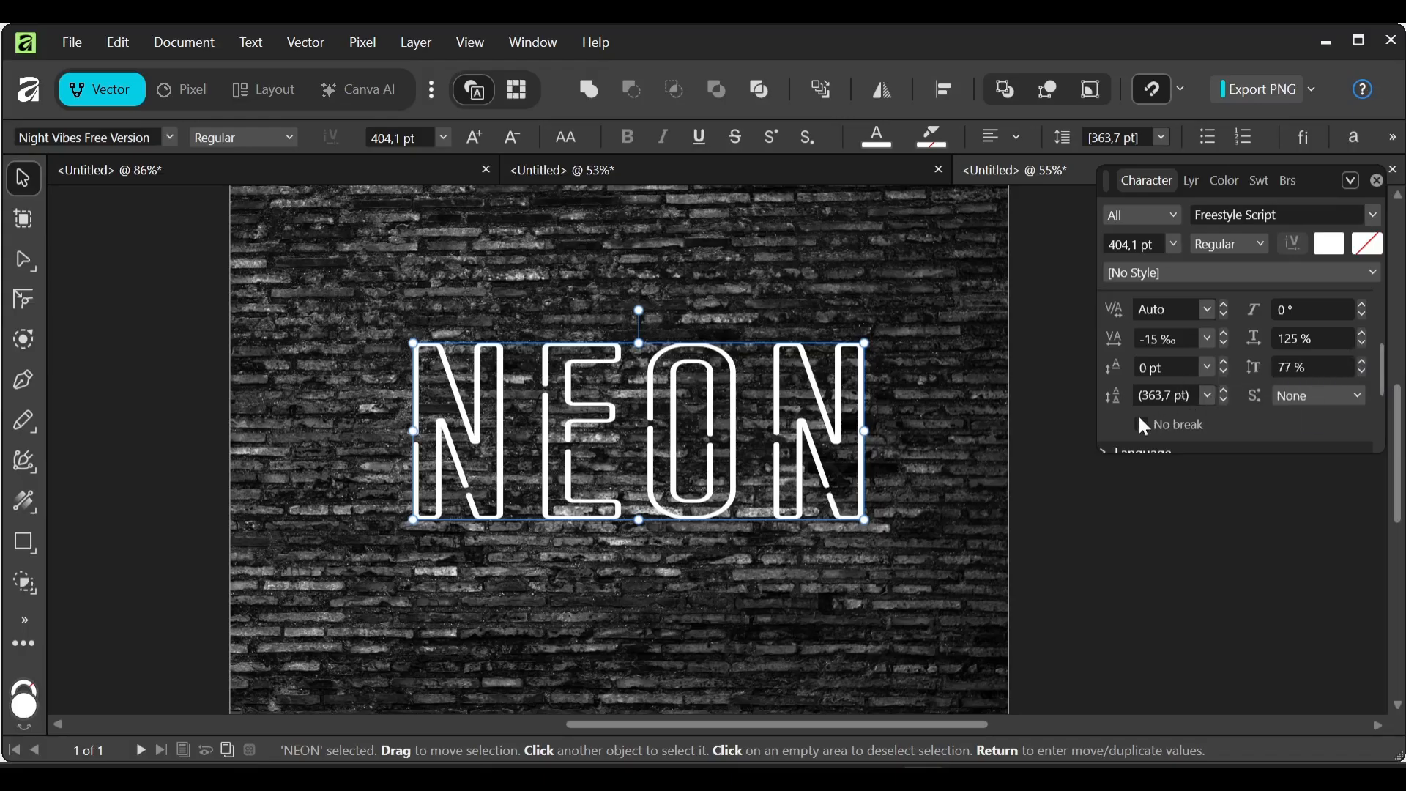
# Step: Add the artistic text "effect" in the Freestyle Script font on the wall just below NEON
pyautogui.click(1192, 181)
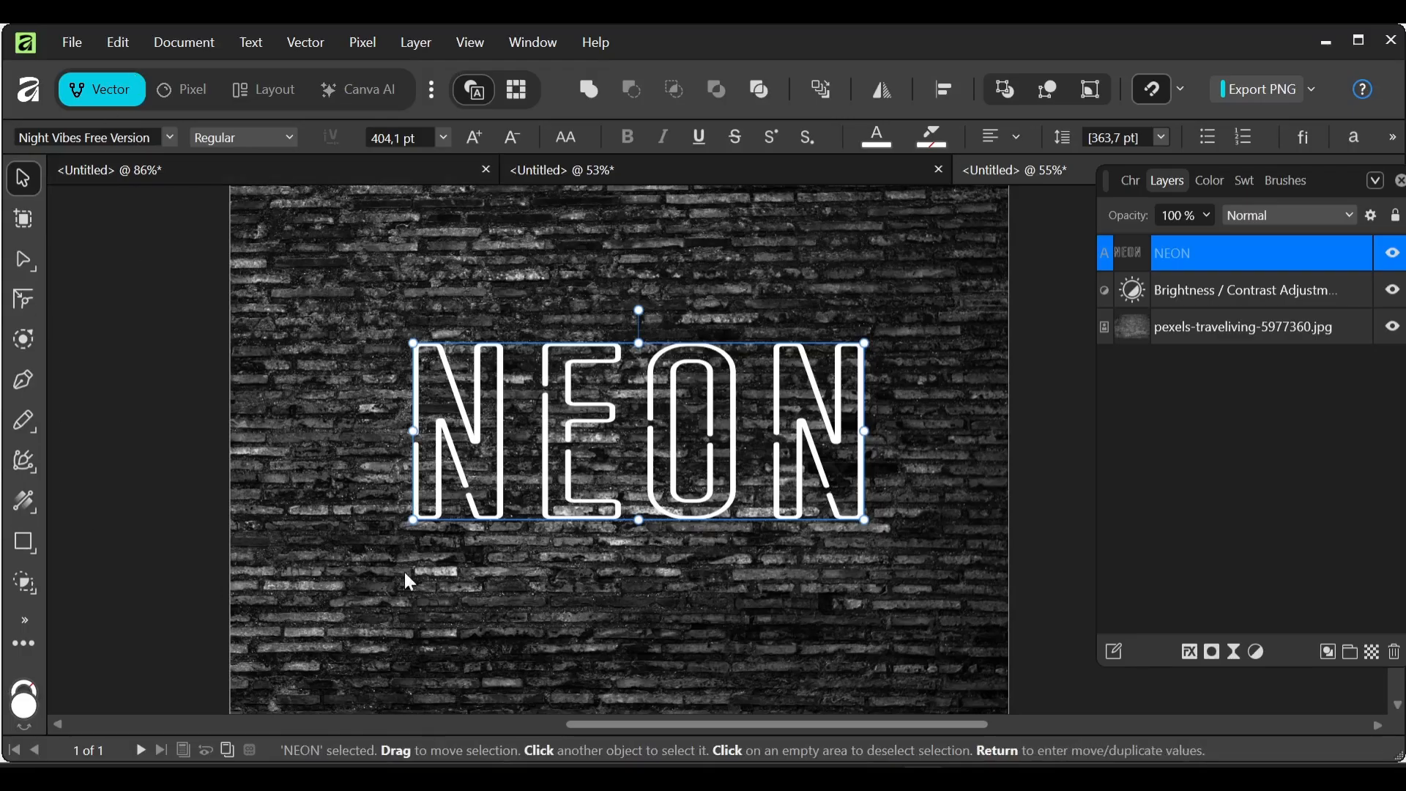
pyautogui.click(24, 623)
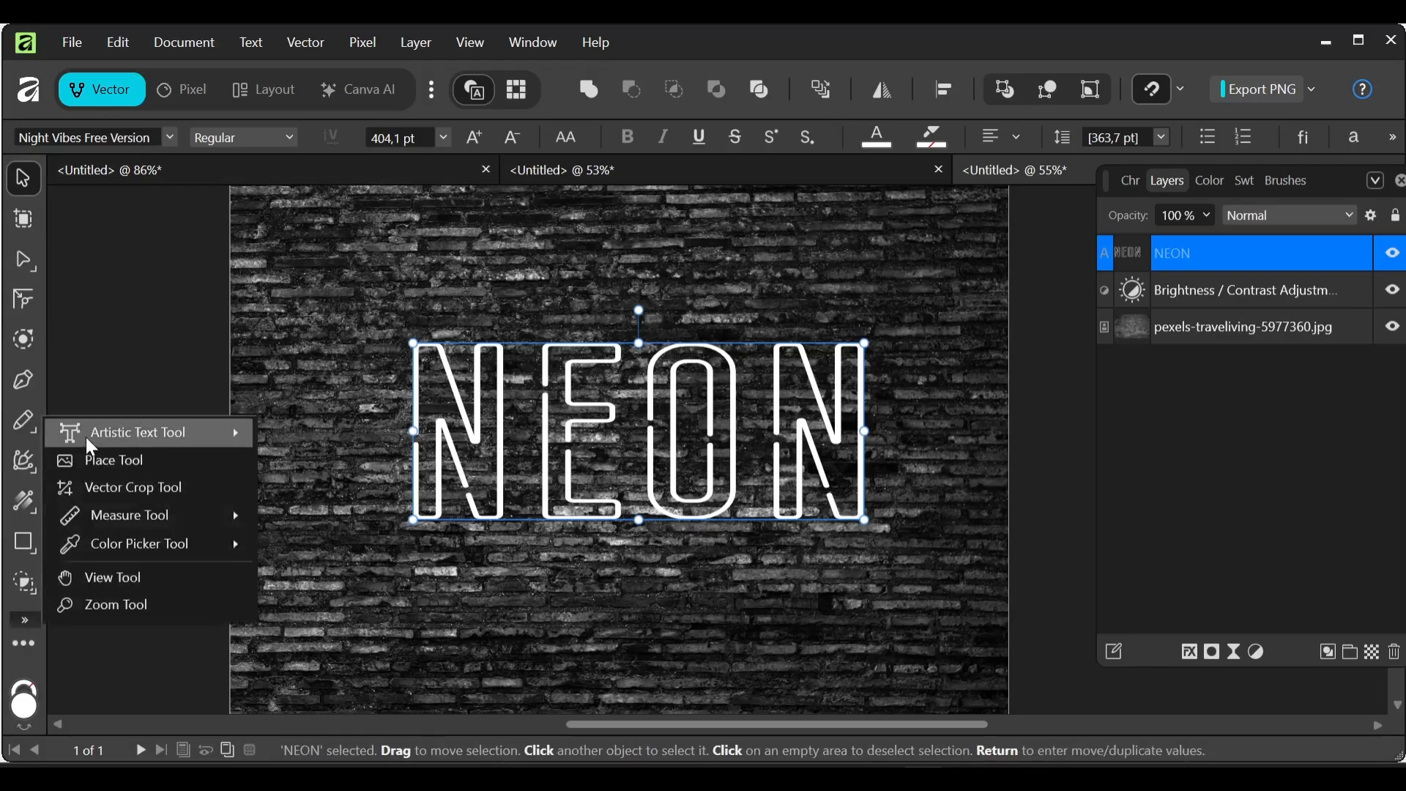
pyautogui.moveTo(85, 438)
pyautogui.click(279, 432)
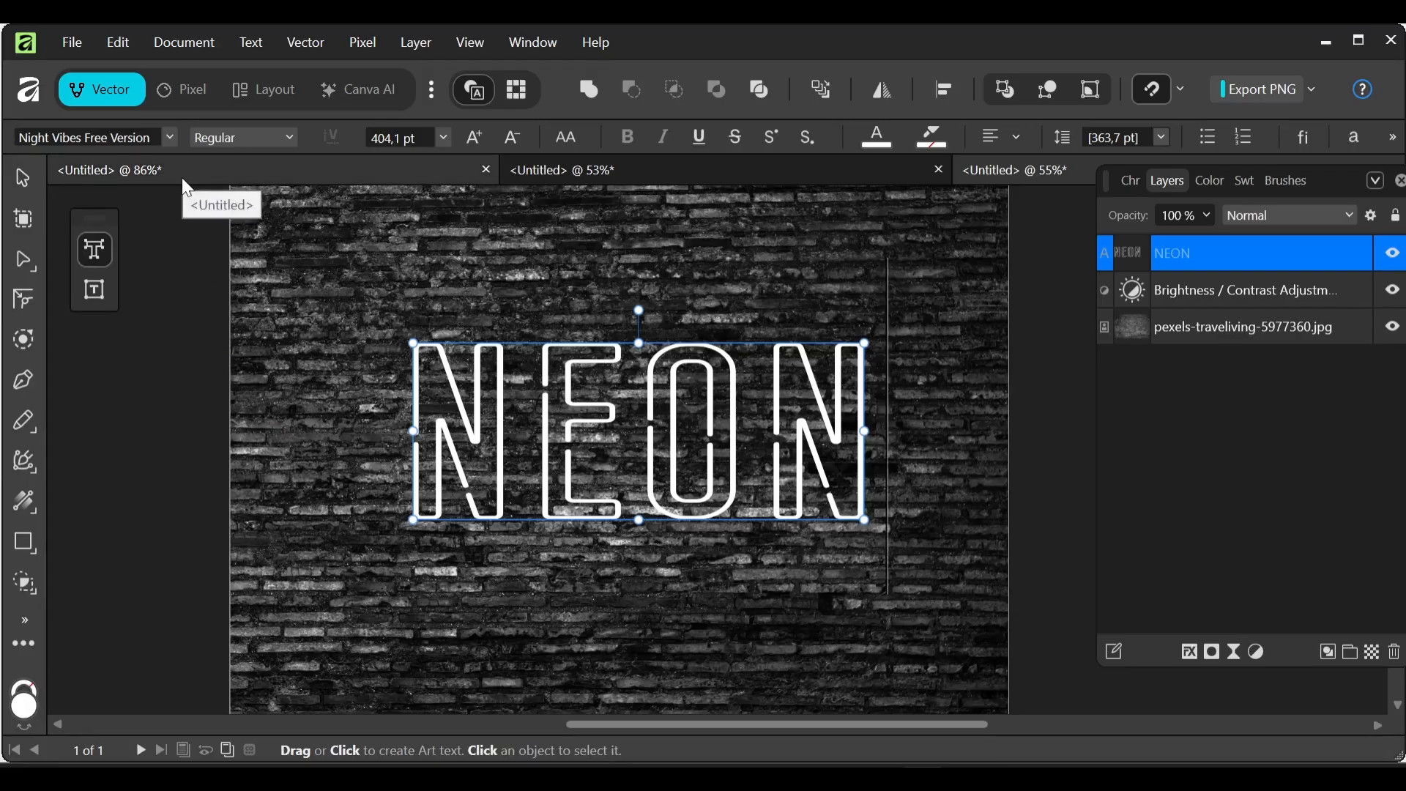
pyautogui.click(170, 138)
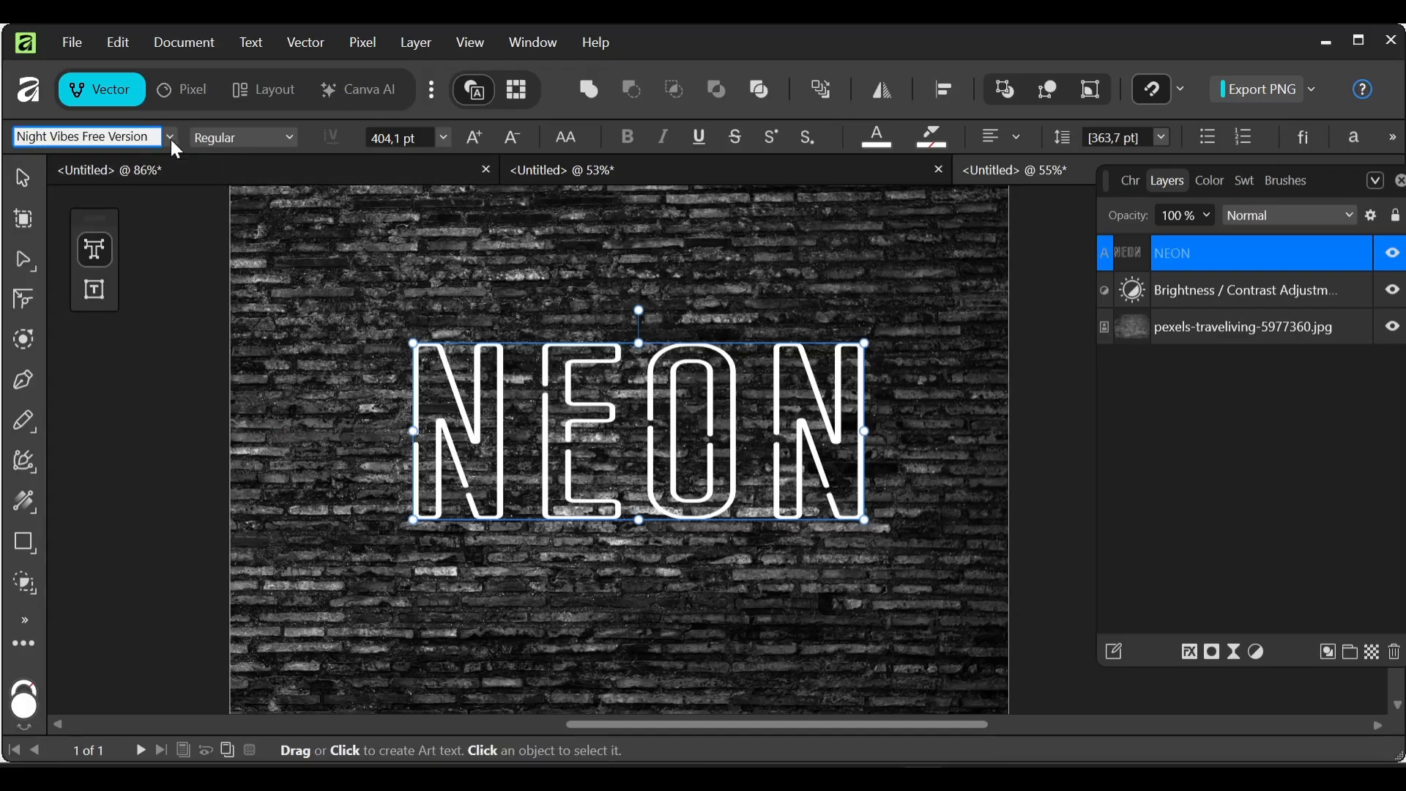
pyautogui.write('FRE')
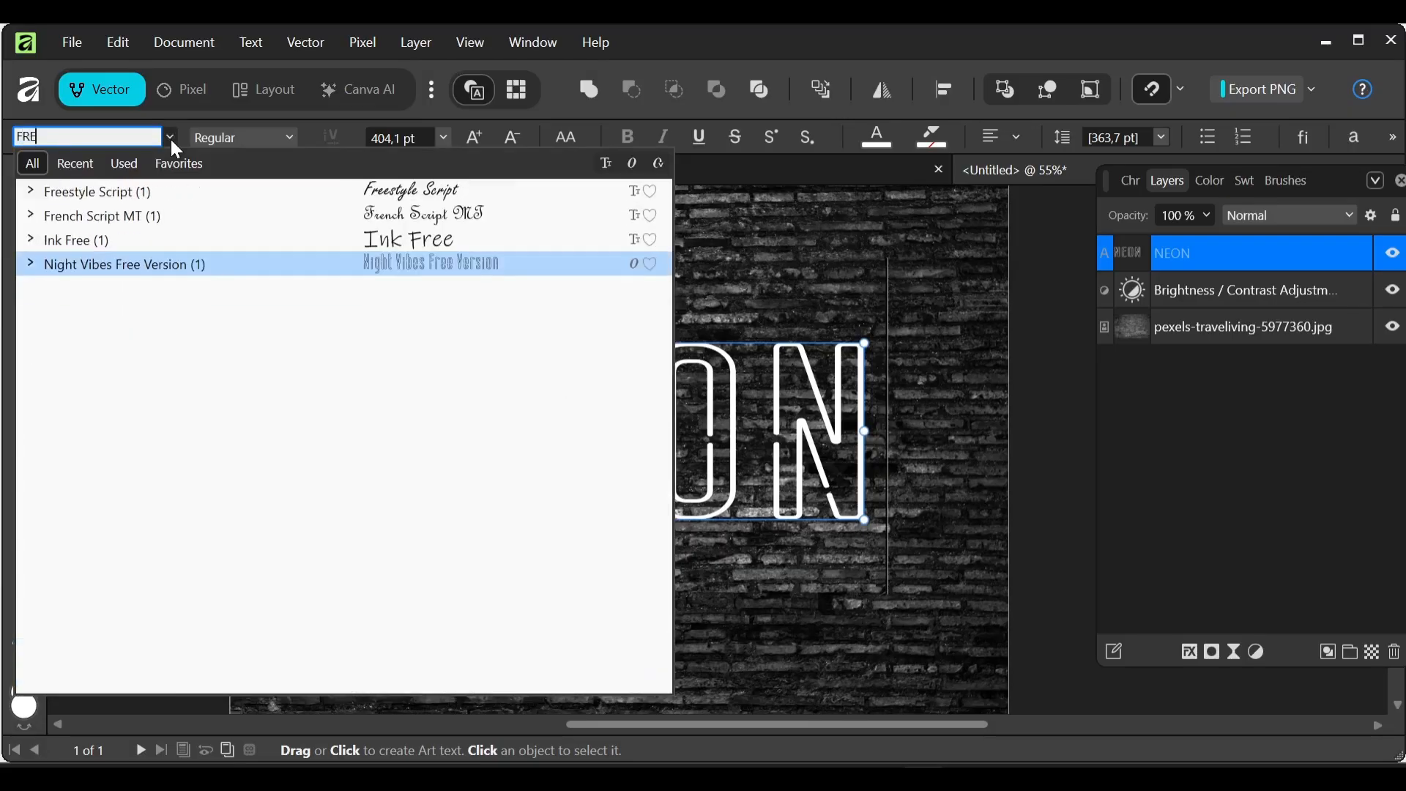
pyautogui.click(156, 198)
pyautogui.click(581, 587)
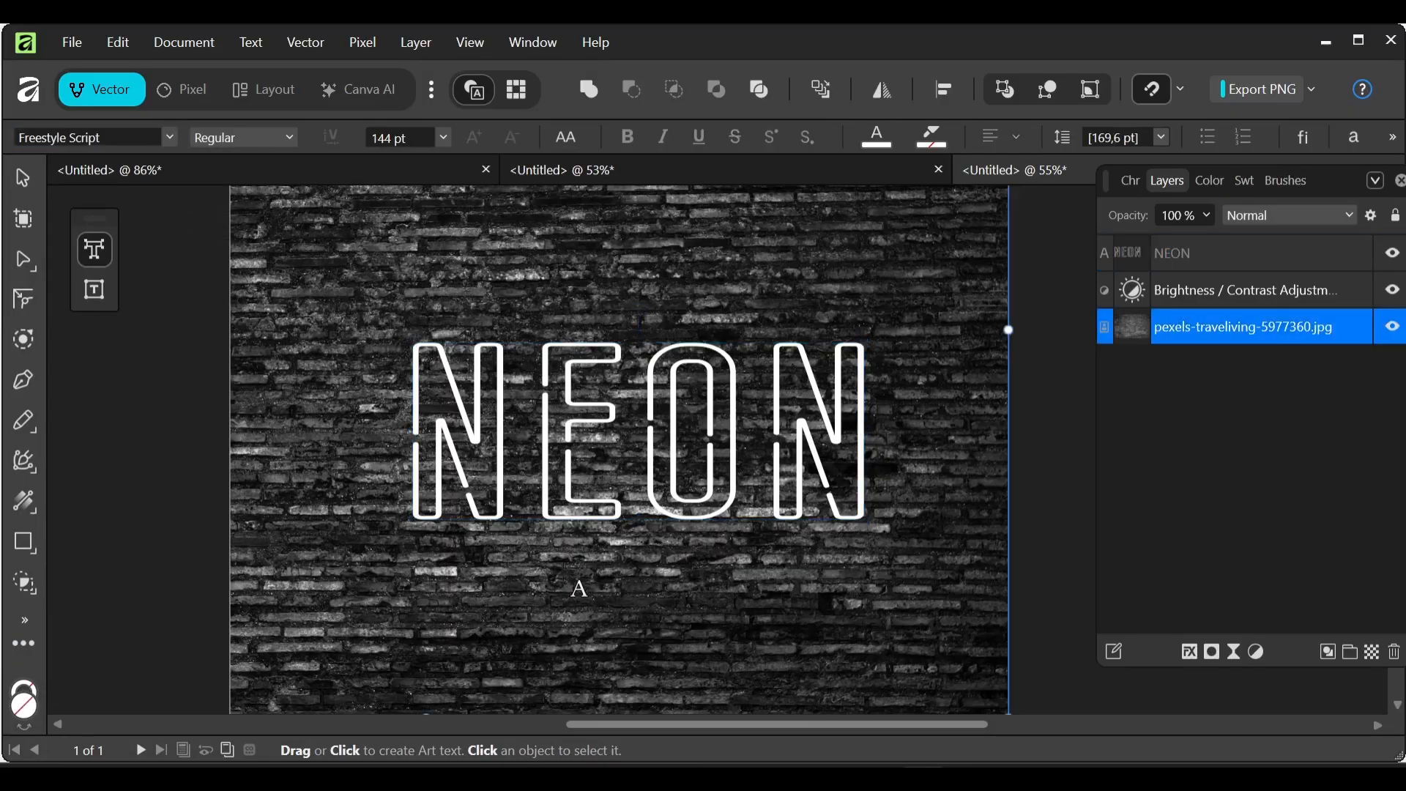
pyautogui.click(566, 572)
pyautogui.write('e')
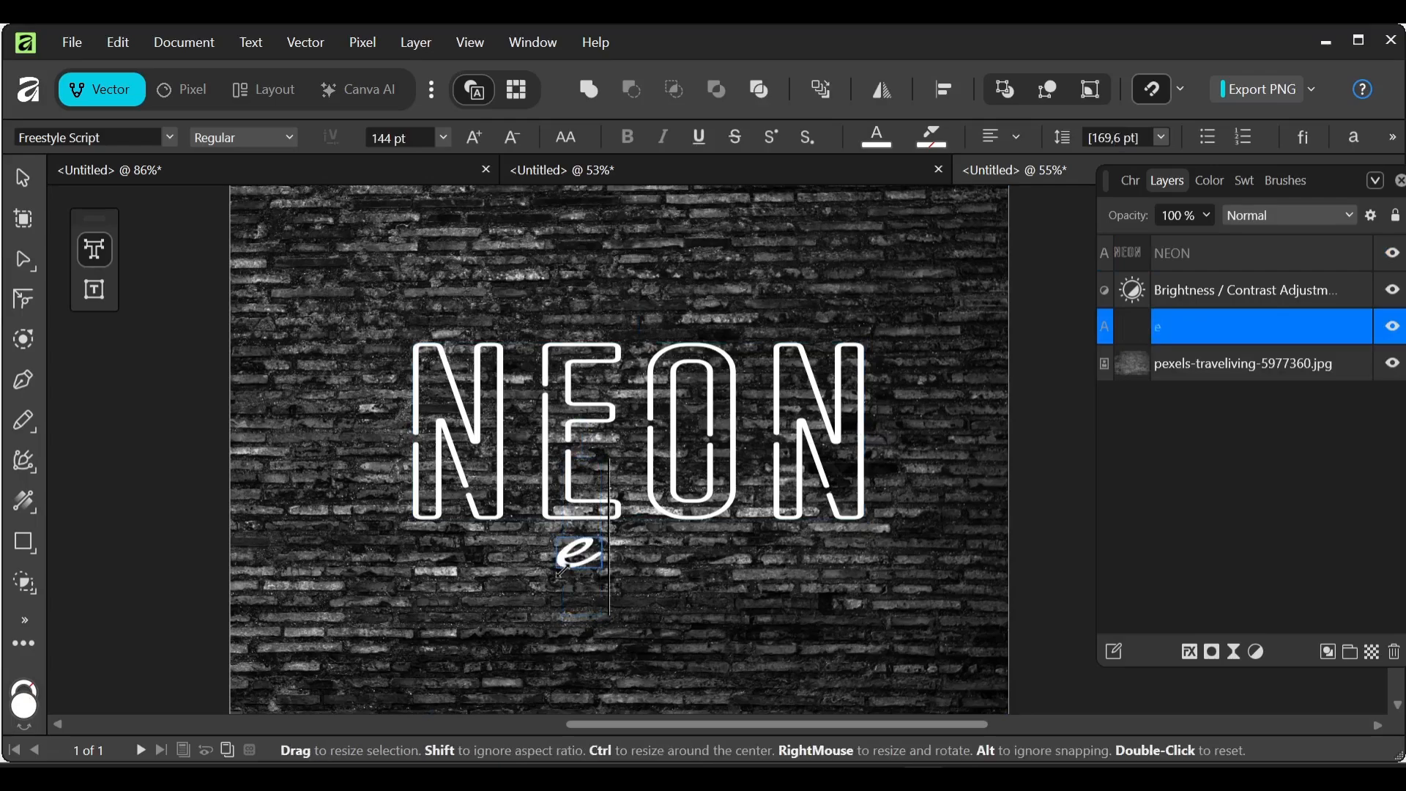
pyautogui.write('ffect')
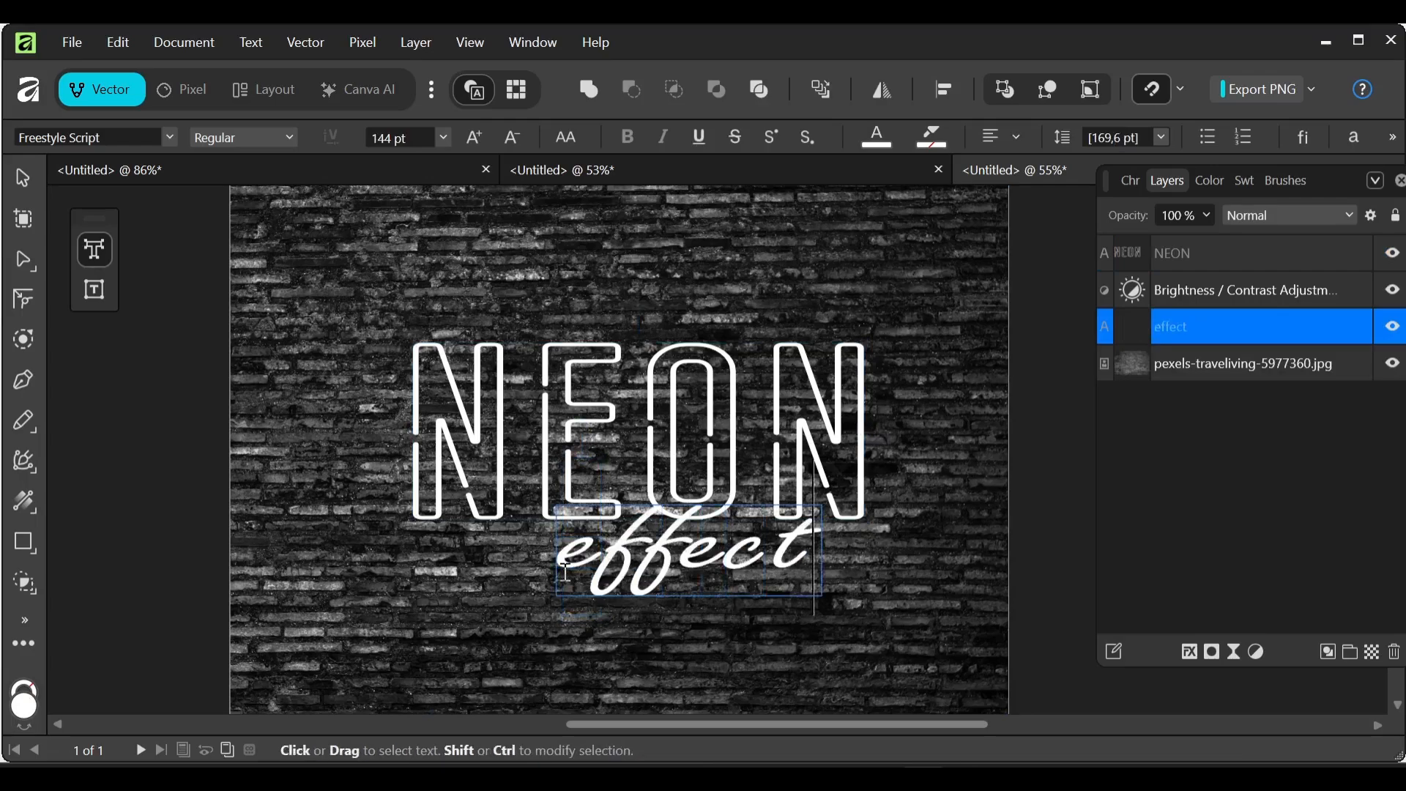
pyautogui.press('Escape')
# Step: Move the "effect" text down and centre it horizontally beneath the NEON lettering
pyautogui.click(1211, 181)
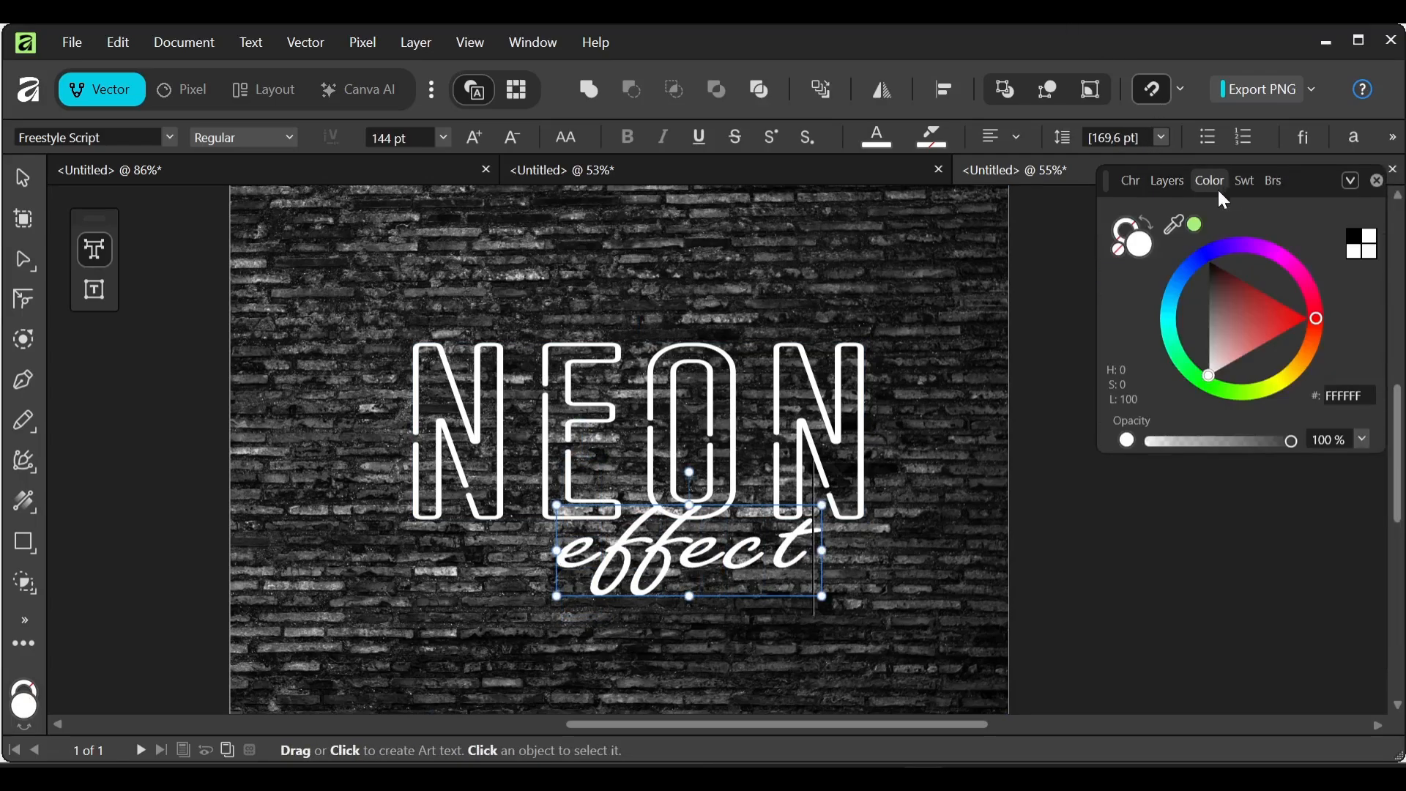
pyautogui.click(23, 183)
pyautogui.moveTo(625, 532); pyautogui.dragTo(568, 561)
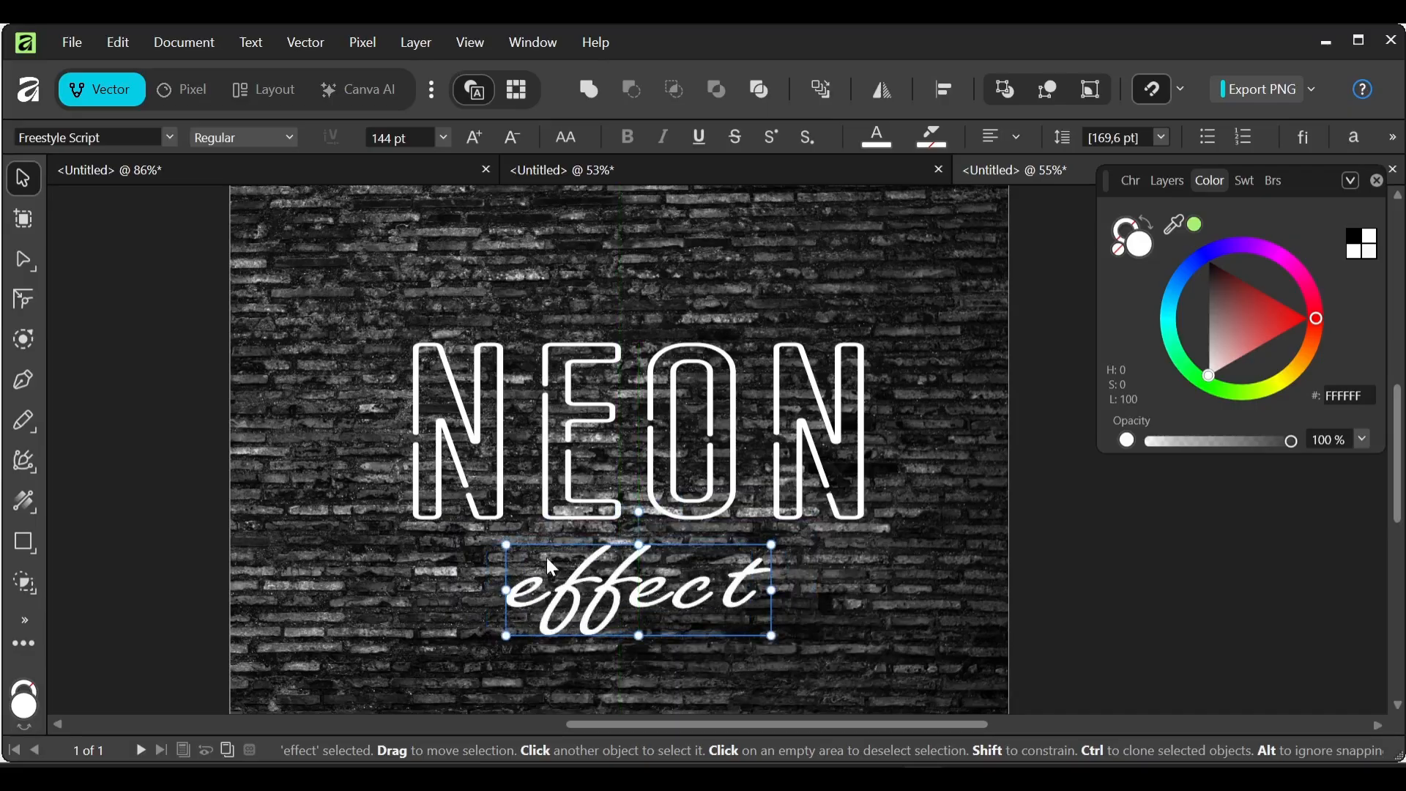
# Step: Draw wavy freehand Pencil curves from both outer sides of NEON past the image edges, and set the left curve's stroke width to 6,9 pt
pyautogui.click(413, 553)
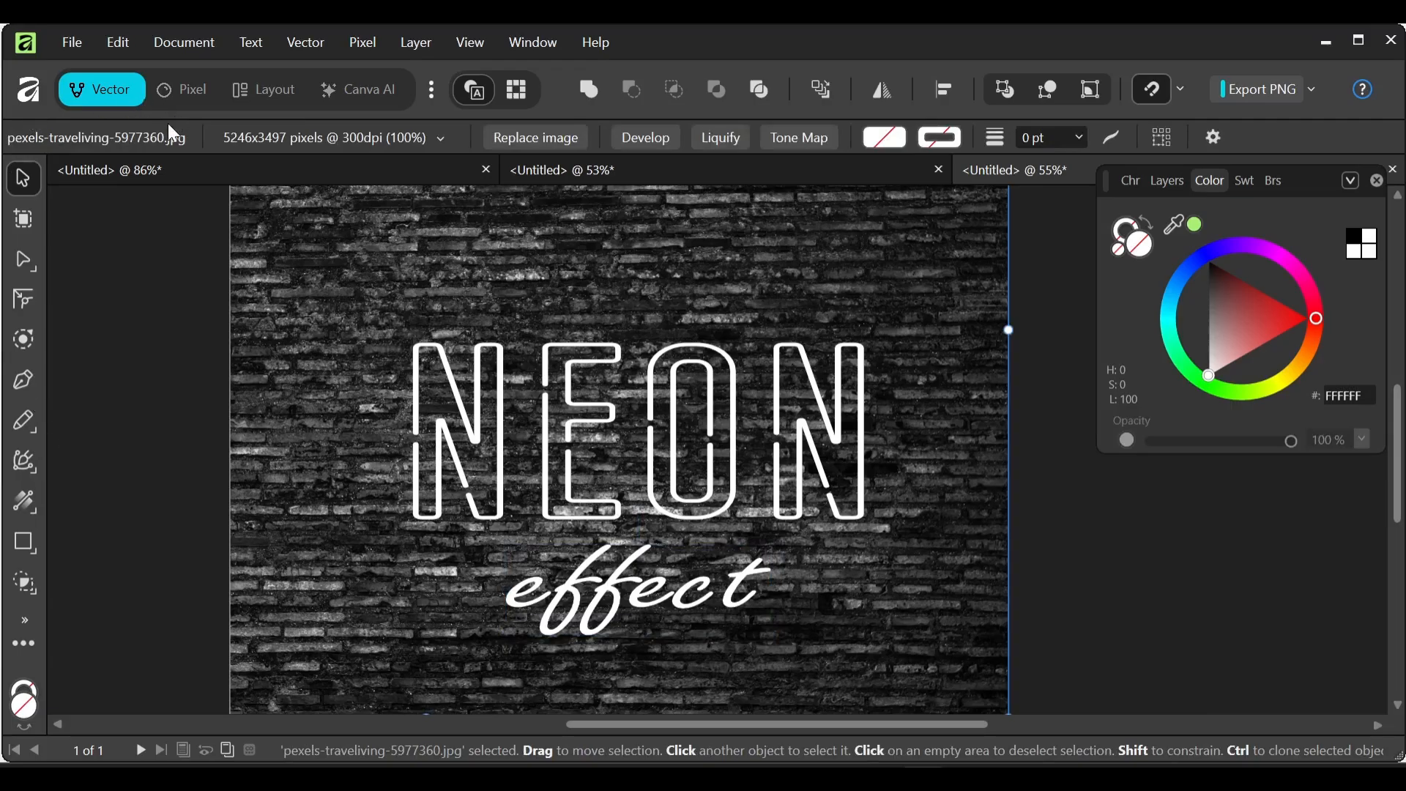
pyautogui.click(35, 433)
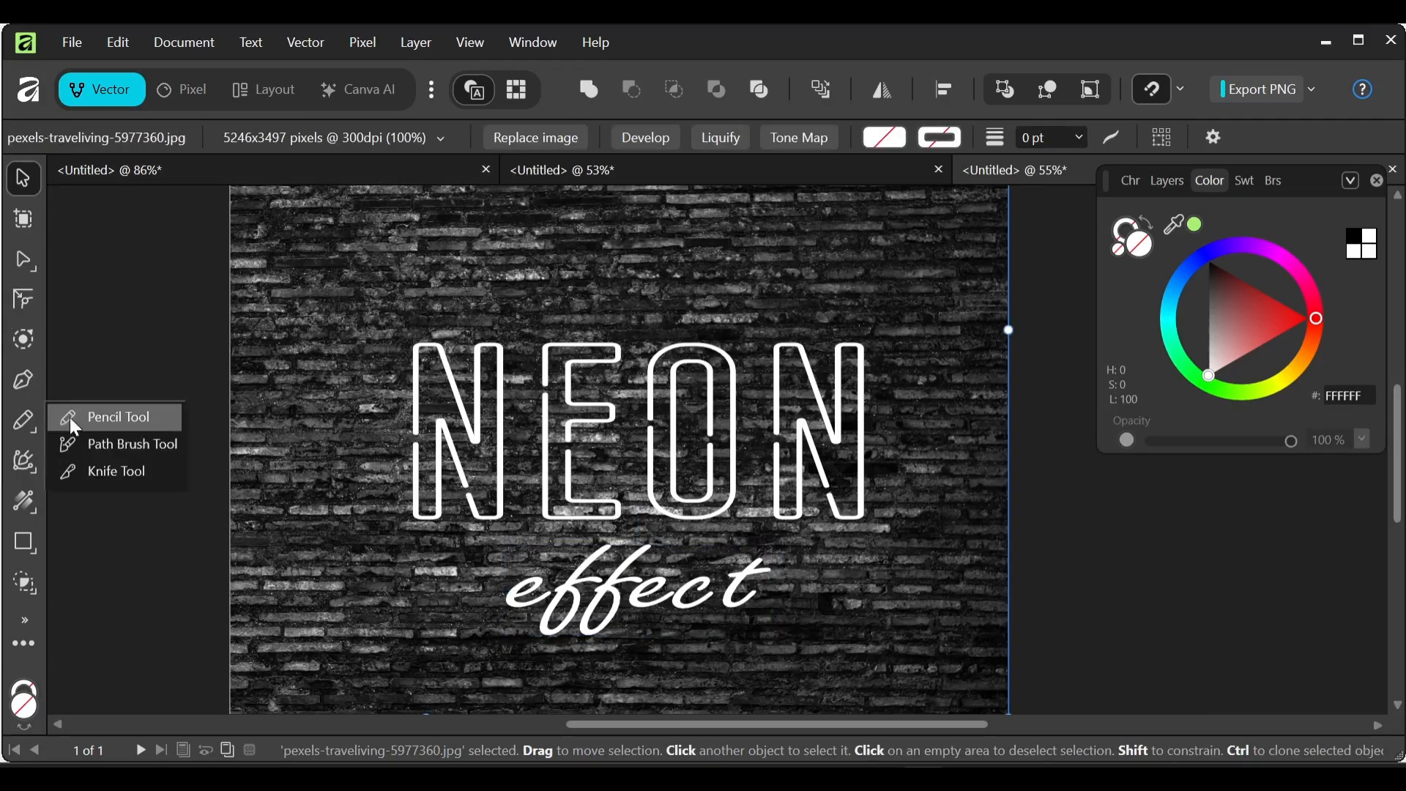
pyautogui.click(91, 418)
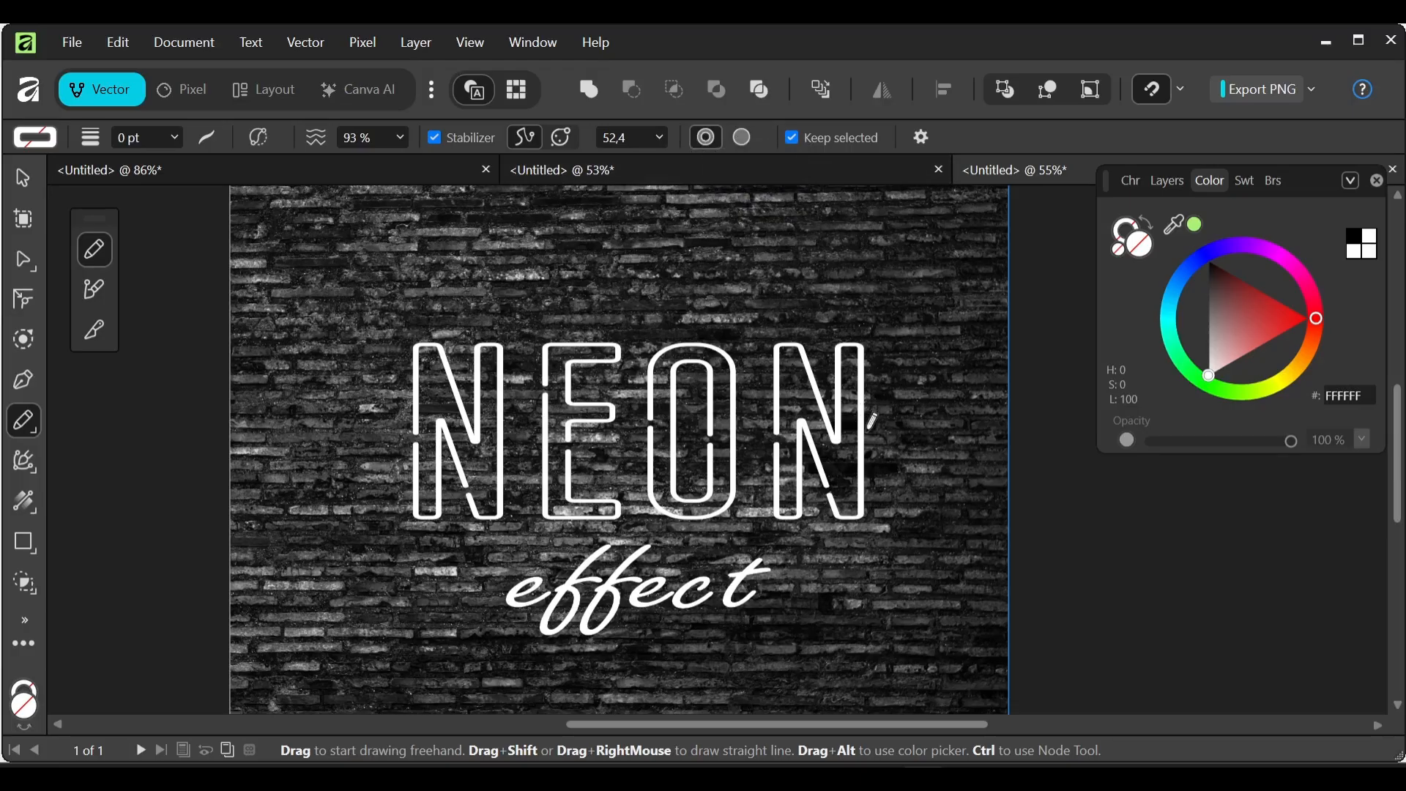
pyautogui.moveTo(868, 427)
pyautogui.mouseDown()
pyautogui.moveTo(893, 402)
pyautogui.moveTo(974, 399)
pyautogui.moveTo(1018, 438)
pyautogui.moveTo(1099, 410)
pyautogui.mouseUp()
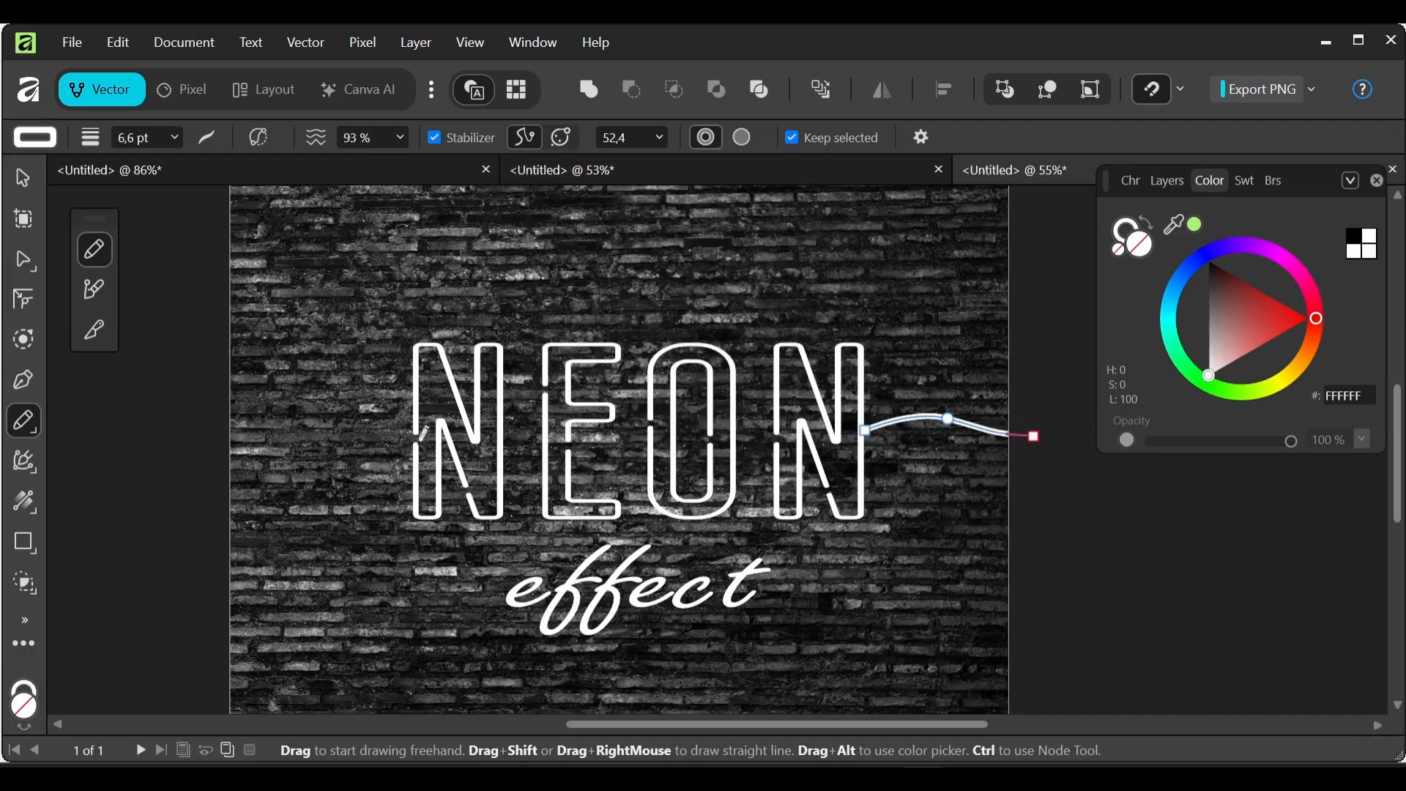
pyautogui.moveTo(412, 424)
pyautogui.mouseDown()
pyautogui.moveTo(357, 391)
pyautogui.moveTo(325, 393)
pyautogui.moveTo(215, 467)
pyautogui.moveTo(150, 438)
pyautogui.mouseUp()
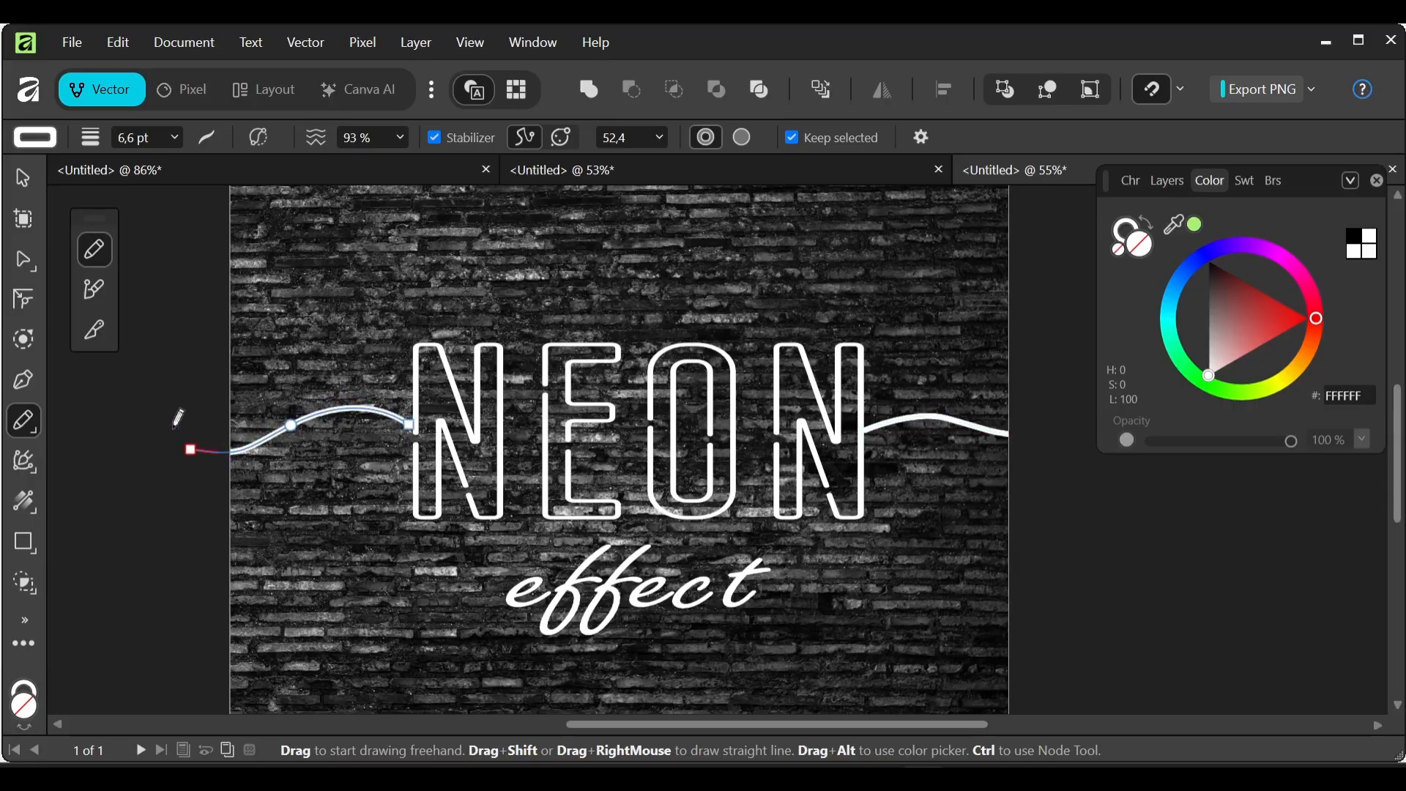
pyautogui.click(176, 138)
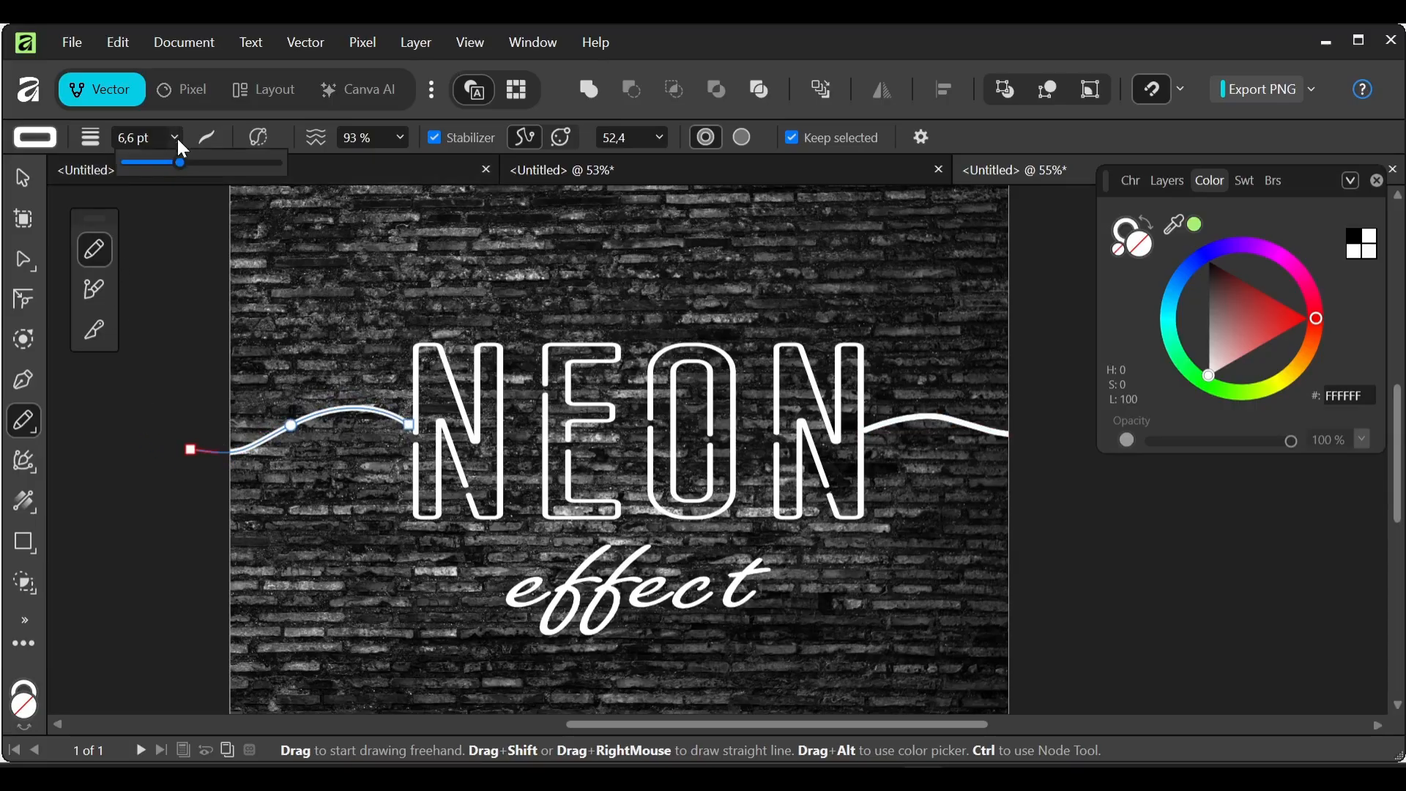
pyautogui.moveTo(179, 166)
pyautogui.mouseDown()
pyautogui.moveTo(143, 164)
pyautogui.moveTo(181, 165)
pyautogui.mouseUp()
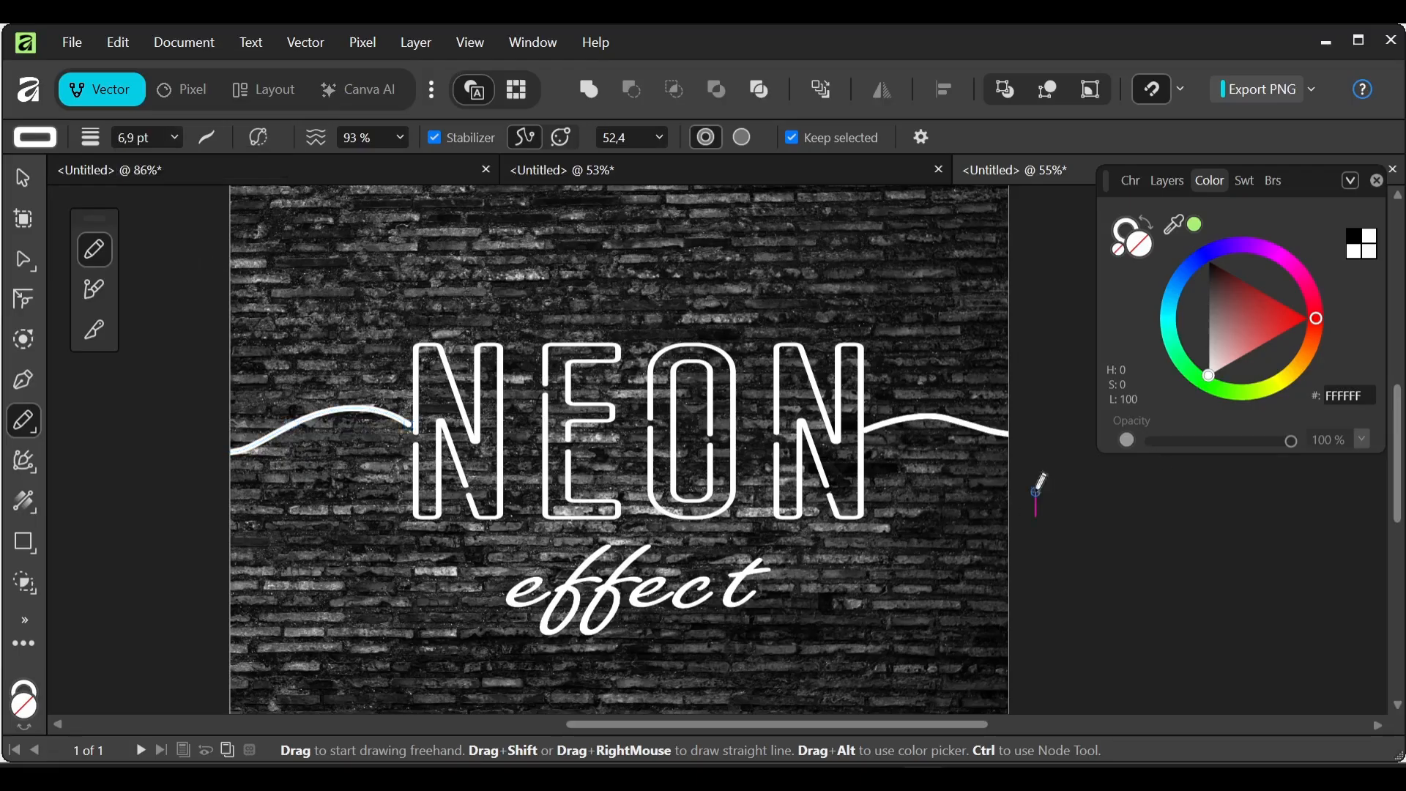
# Step: Give the NEON text an Emboss-type Bevel / Emboss effect with radius 6 px, azimuth -47,5° and elevation 66,9°
pyautogui.click(23, 178)
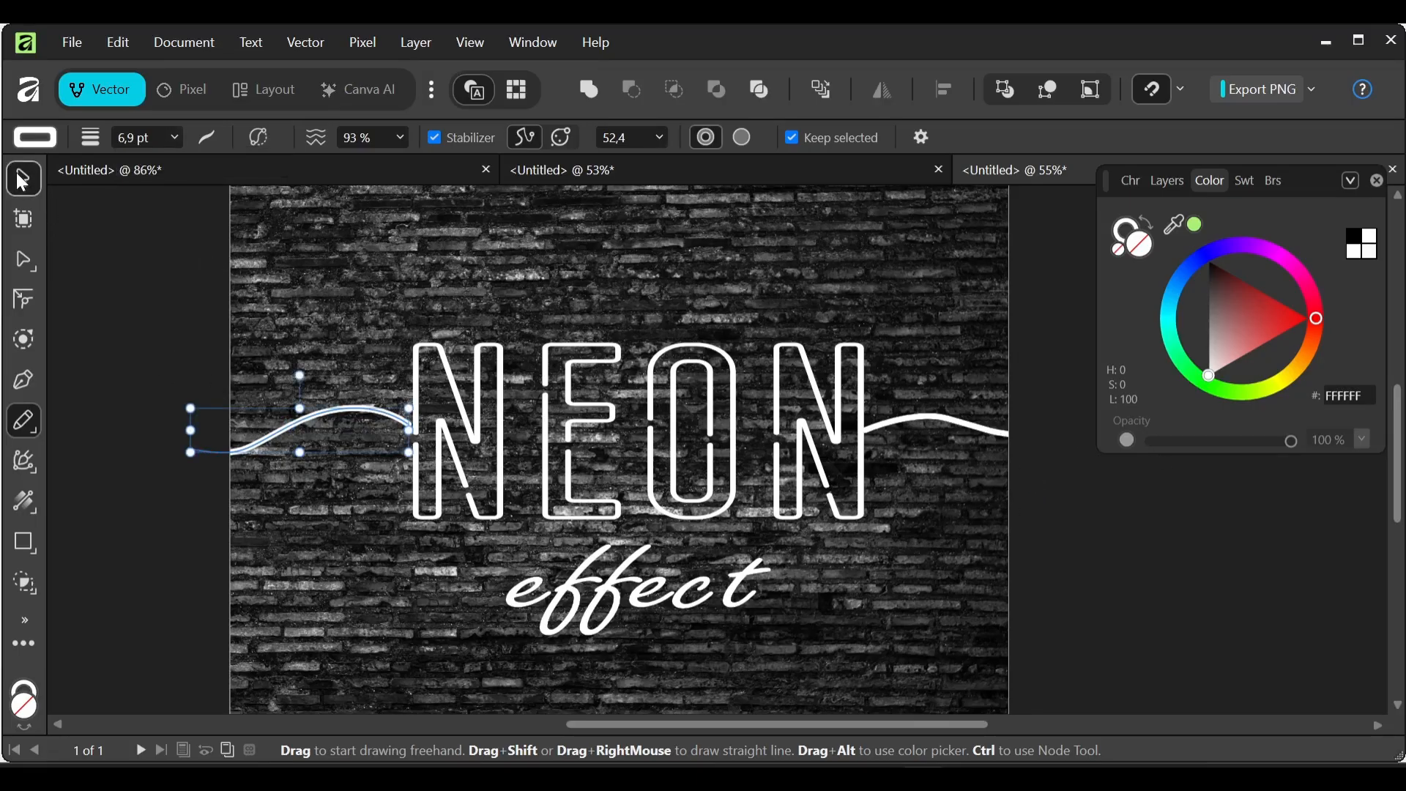
pyautogui.click(839, 429)
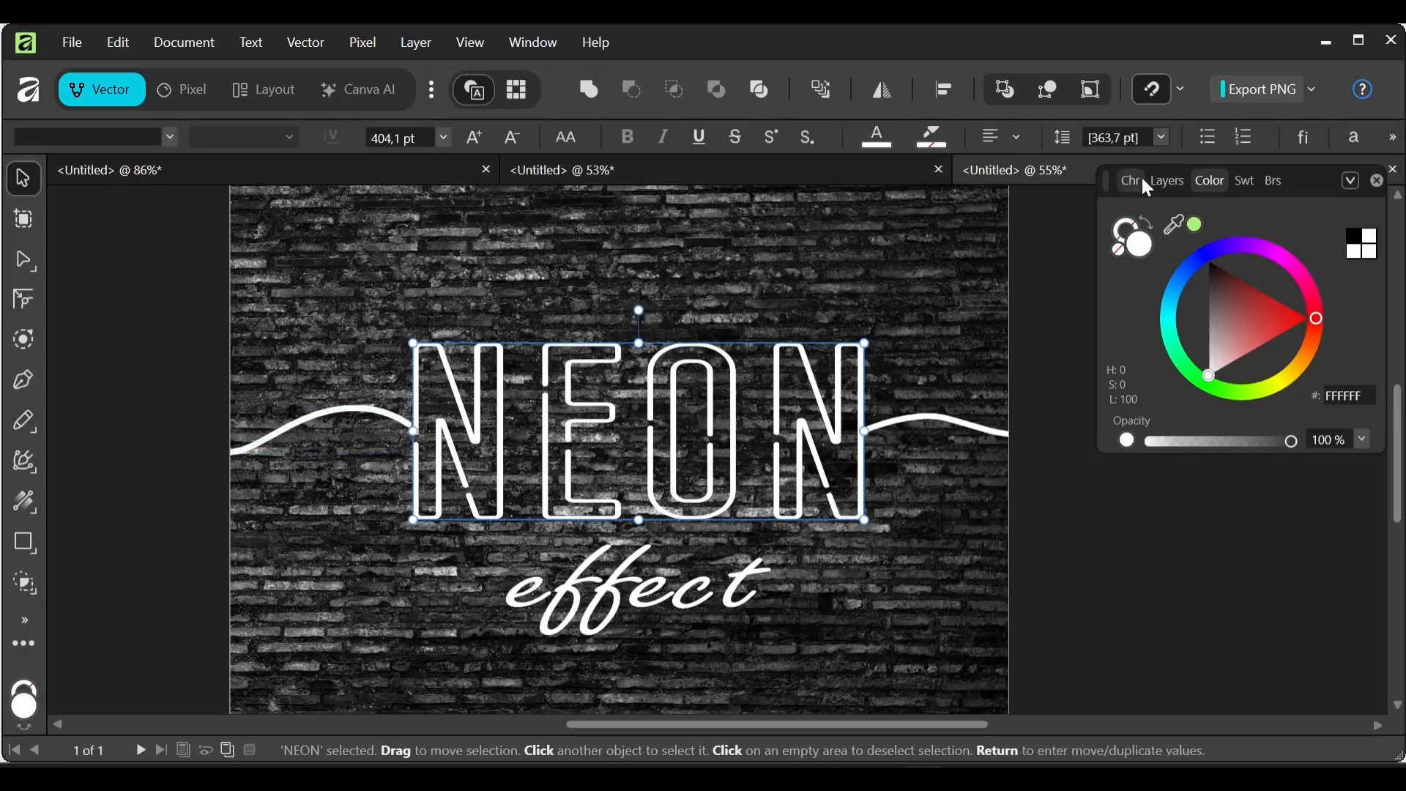
pyautogui.click(1169, 183)
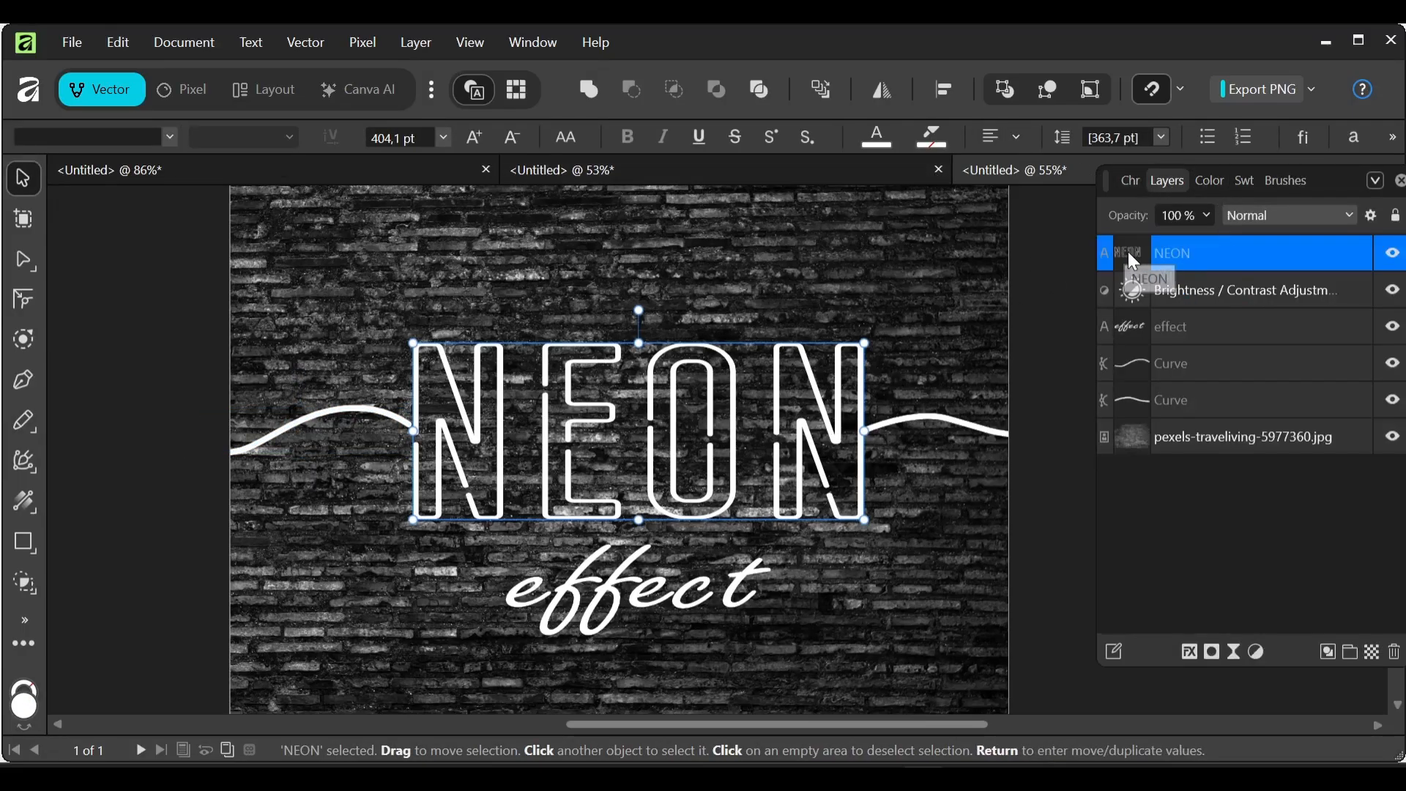
pyautogui.click(1193, 658)
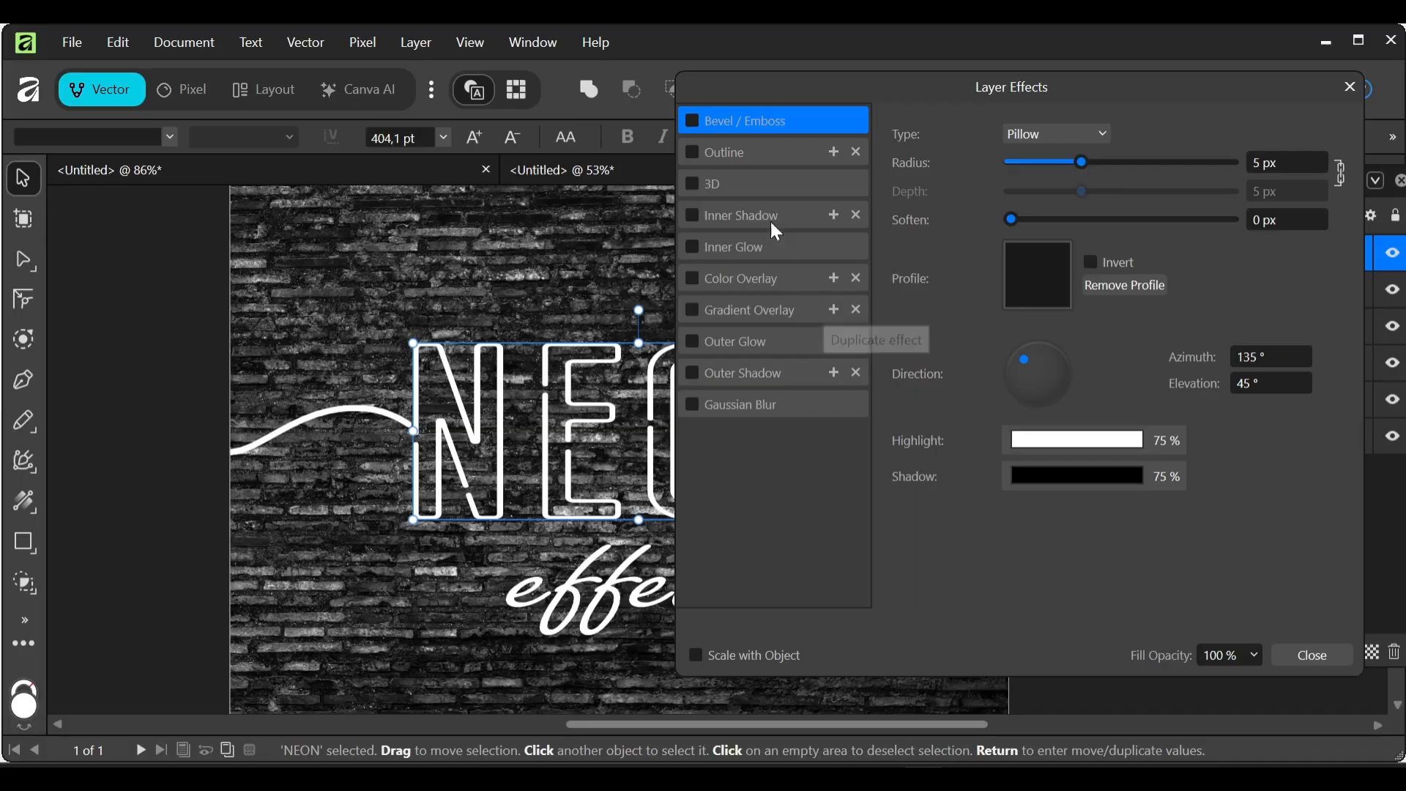
pyautogui.click(692, 123)
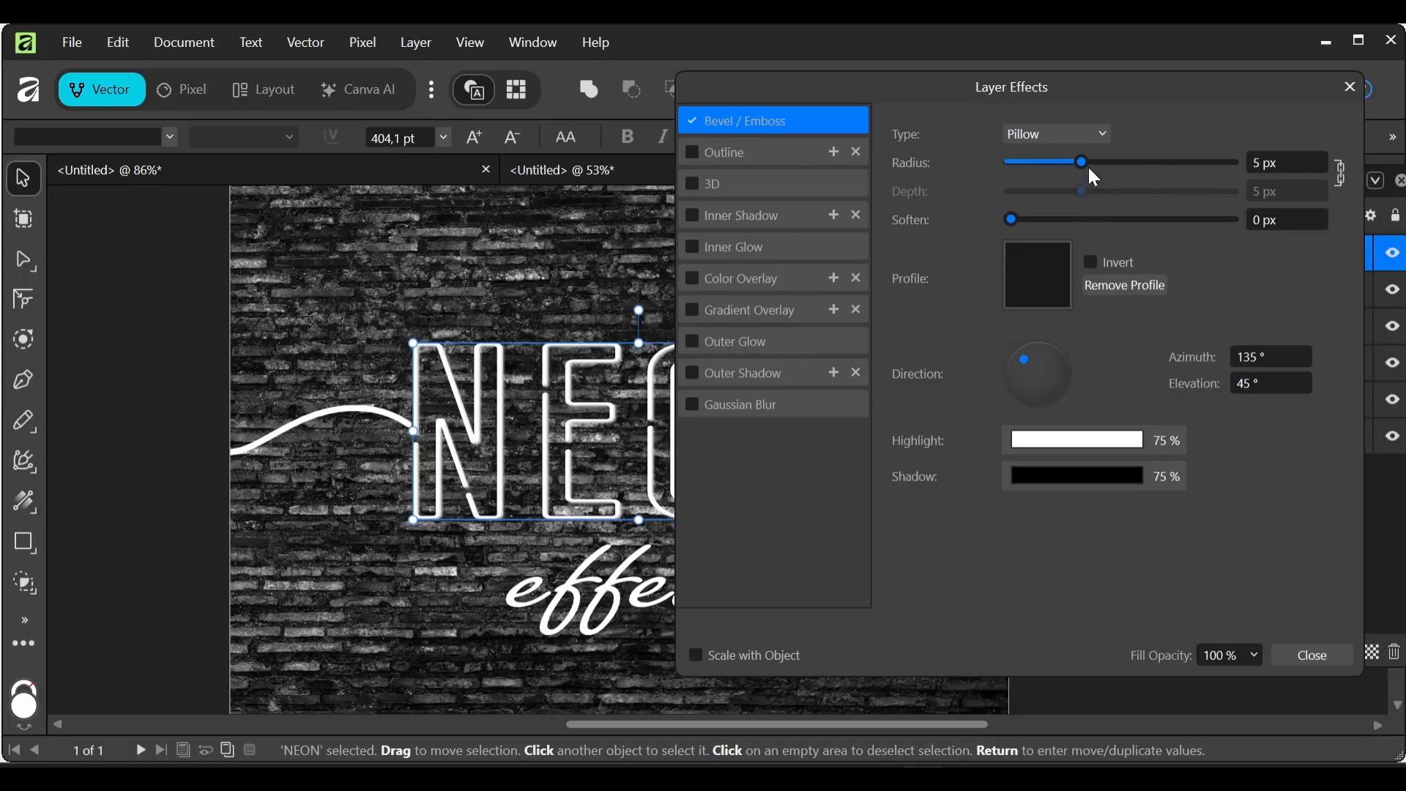
pyautogui.moveTo(1082, 162); pyautogui.dragTo(1086, 161)
pyautogui.moveTo(1027, 357); pyautogui.dragTo(1046, 381)
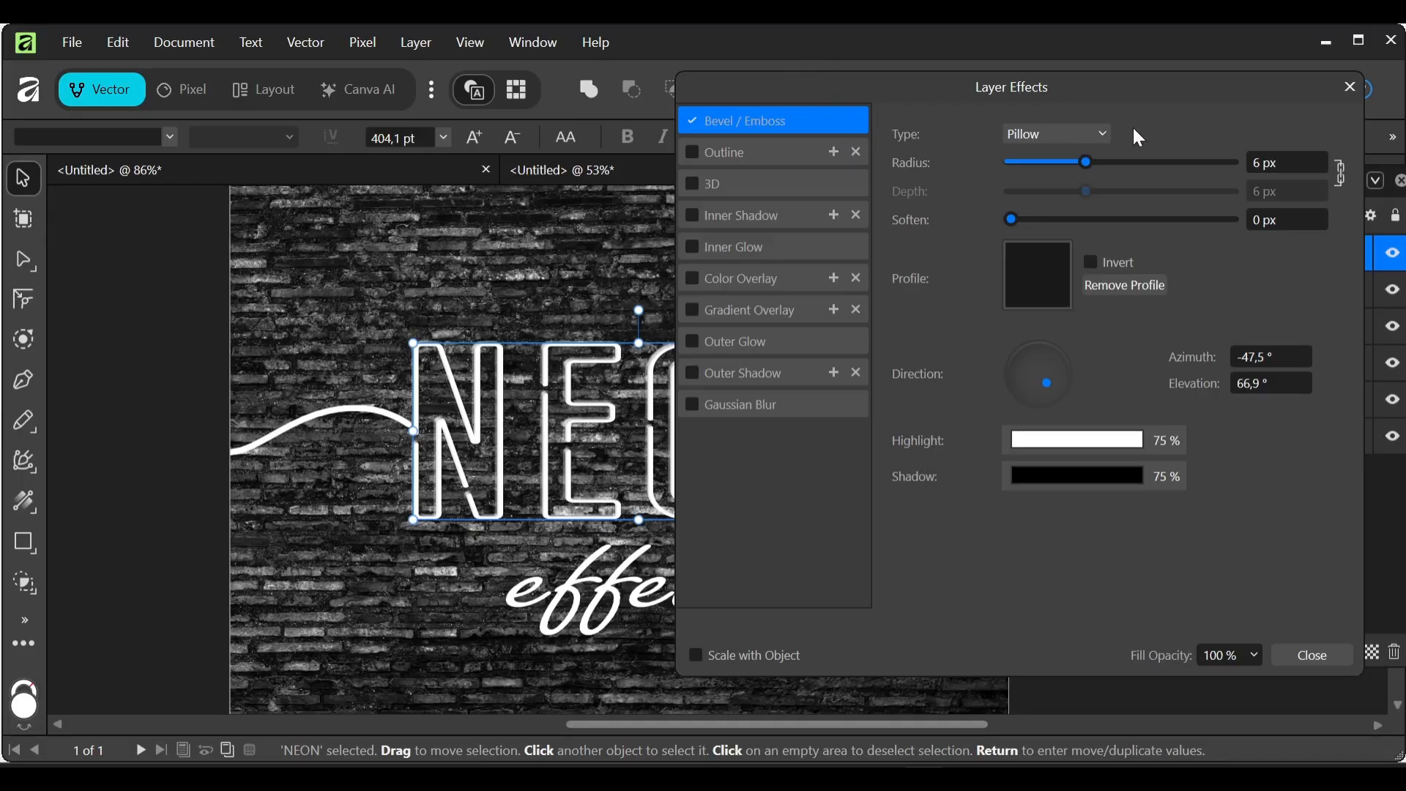
pyautogui.click(1104, 130)
pyautogui.click(1060, 205)
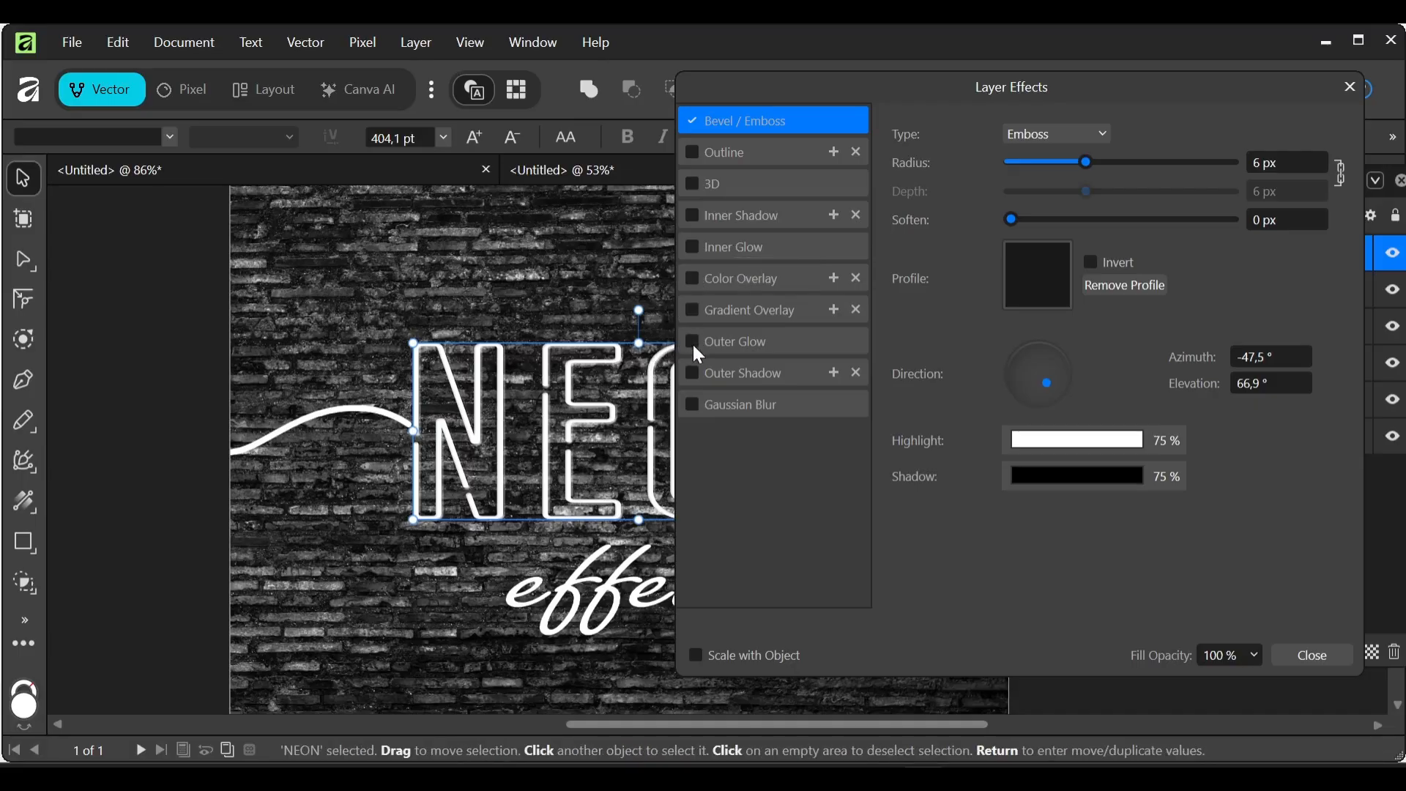
# Step: Enable an Outer Glow on the NEON text with a radius of 92,8 px and an intensity of 40 %
pyautogui.click(785, 343)
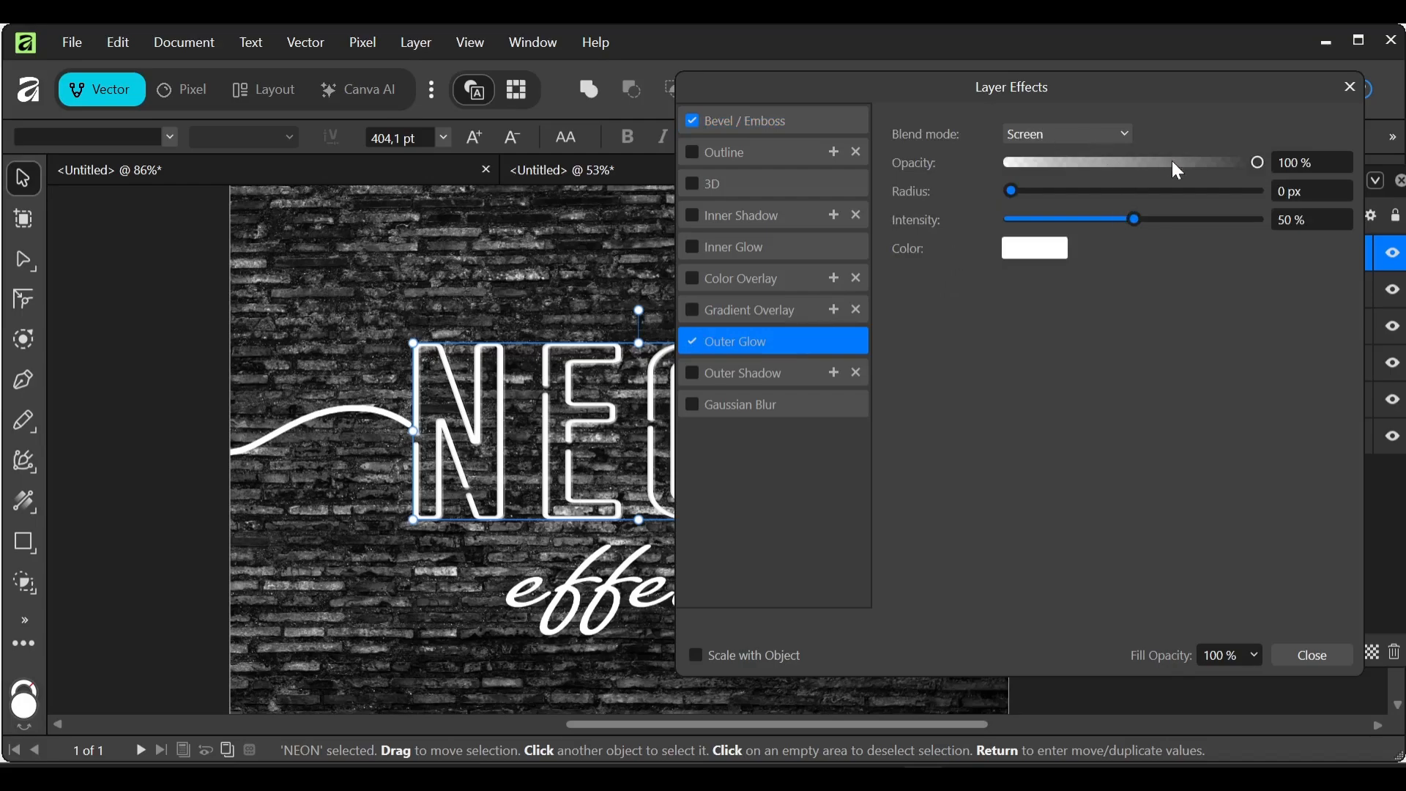
pyautogui.moveTo(1257, 161); pyautogui.dragTo(1258, 162)
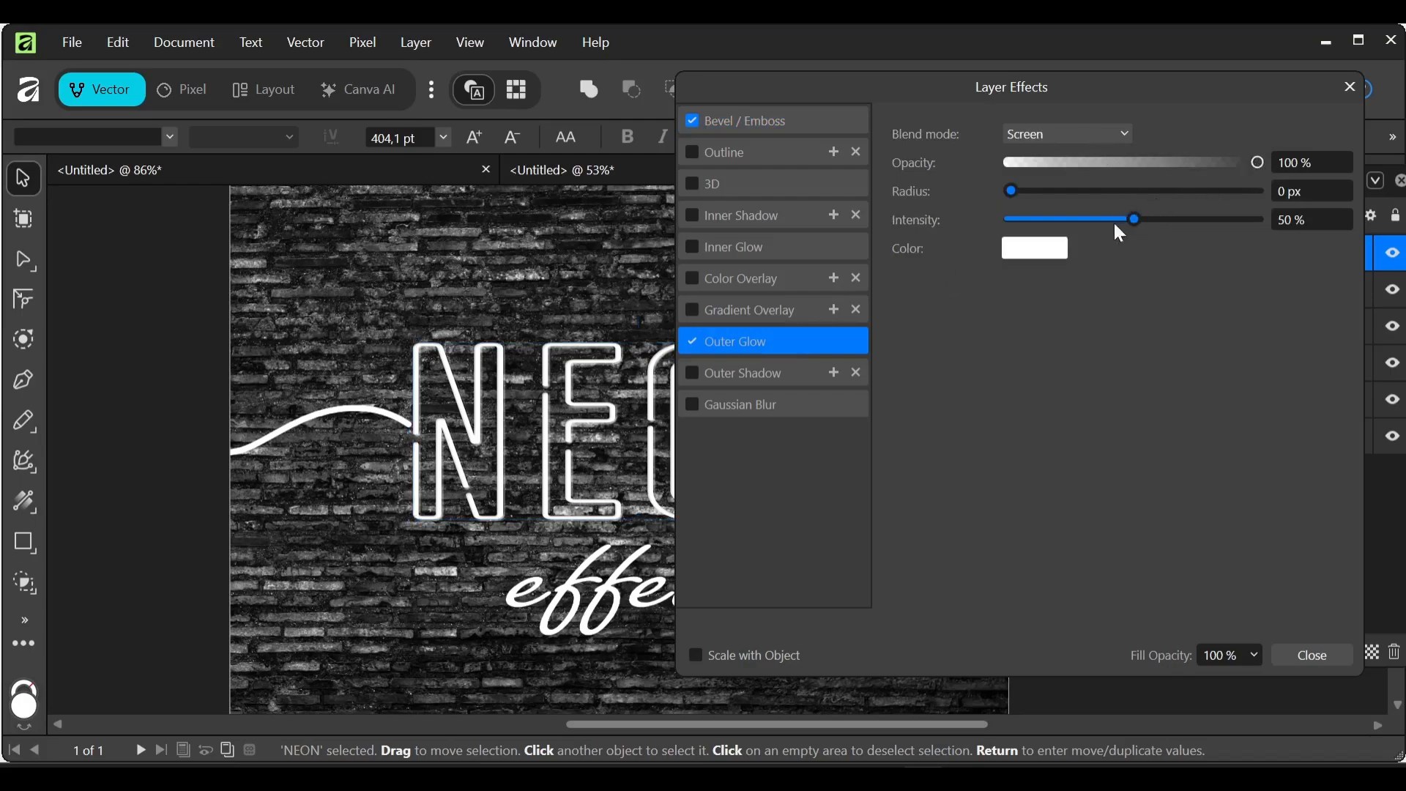
pyautogui.moveTo(1014, 193); pyautogui.dragTo(1255, 192)
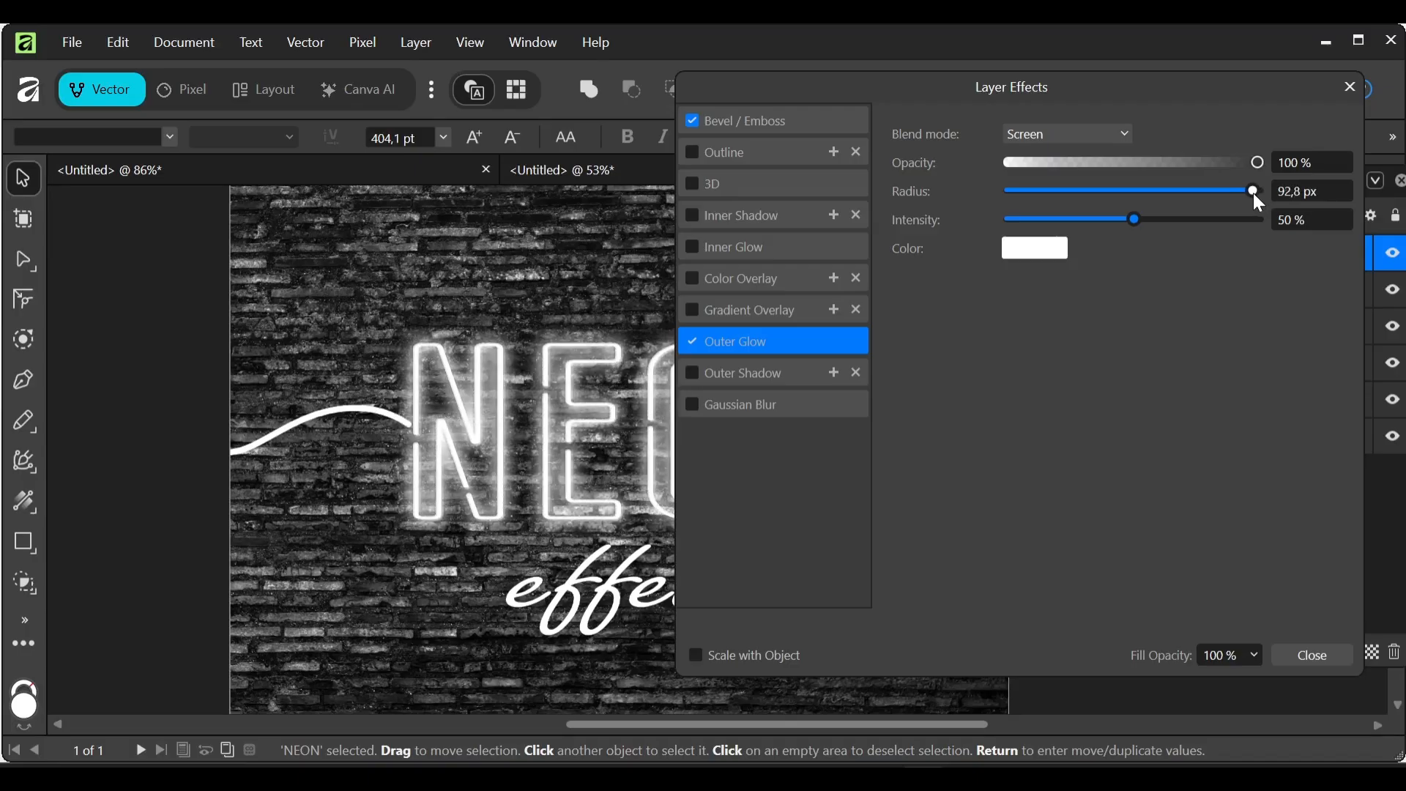
pyautogui.moveTo(1254, 192); pyautogui.dragTo(1254, 192)
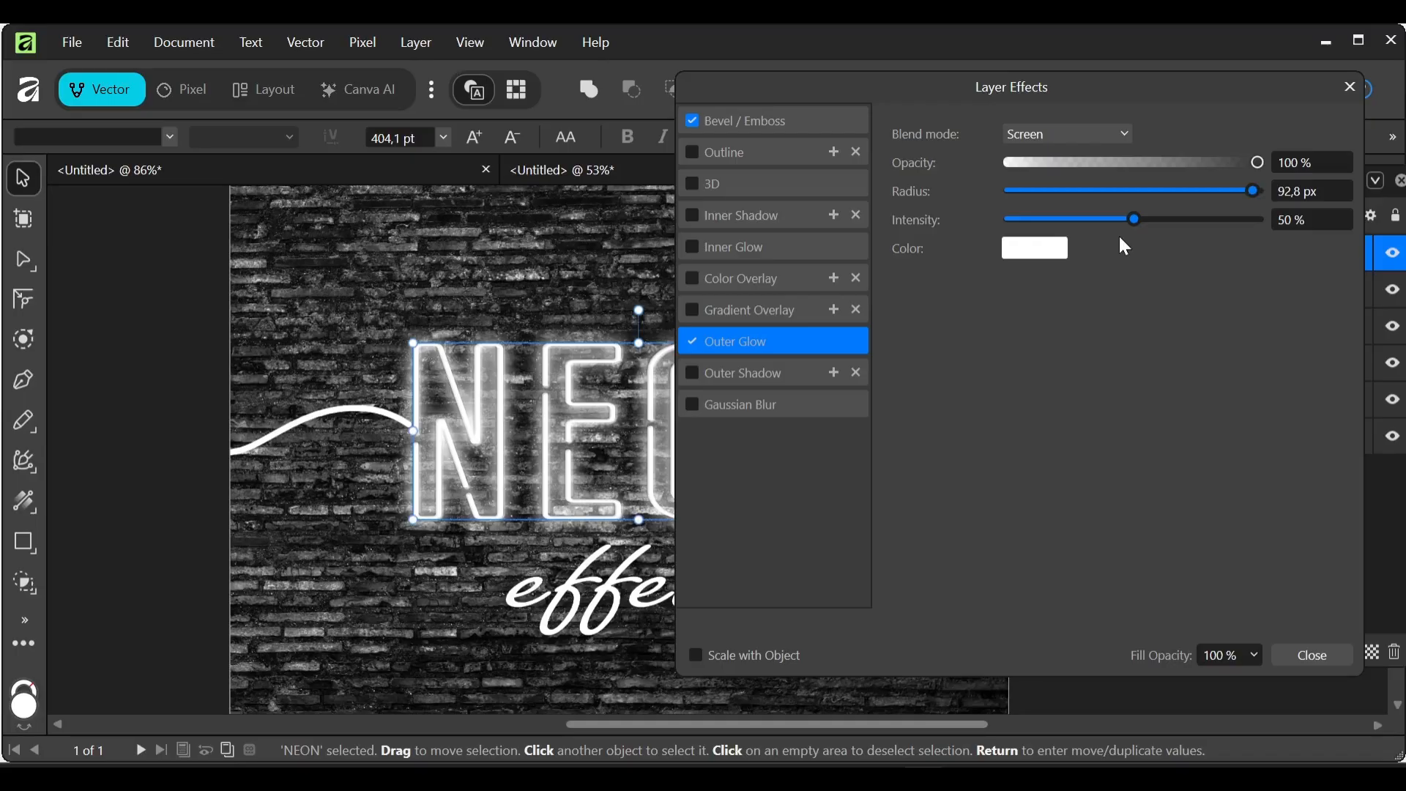
pyautogui.moveTo(1133, 227); pyautogui.dragTo(1111, 220)
# Step: Set the NEON text's Outer Glow colour to the magenta hex value E103BB
pyautogui.click(1031, 253)
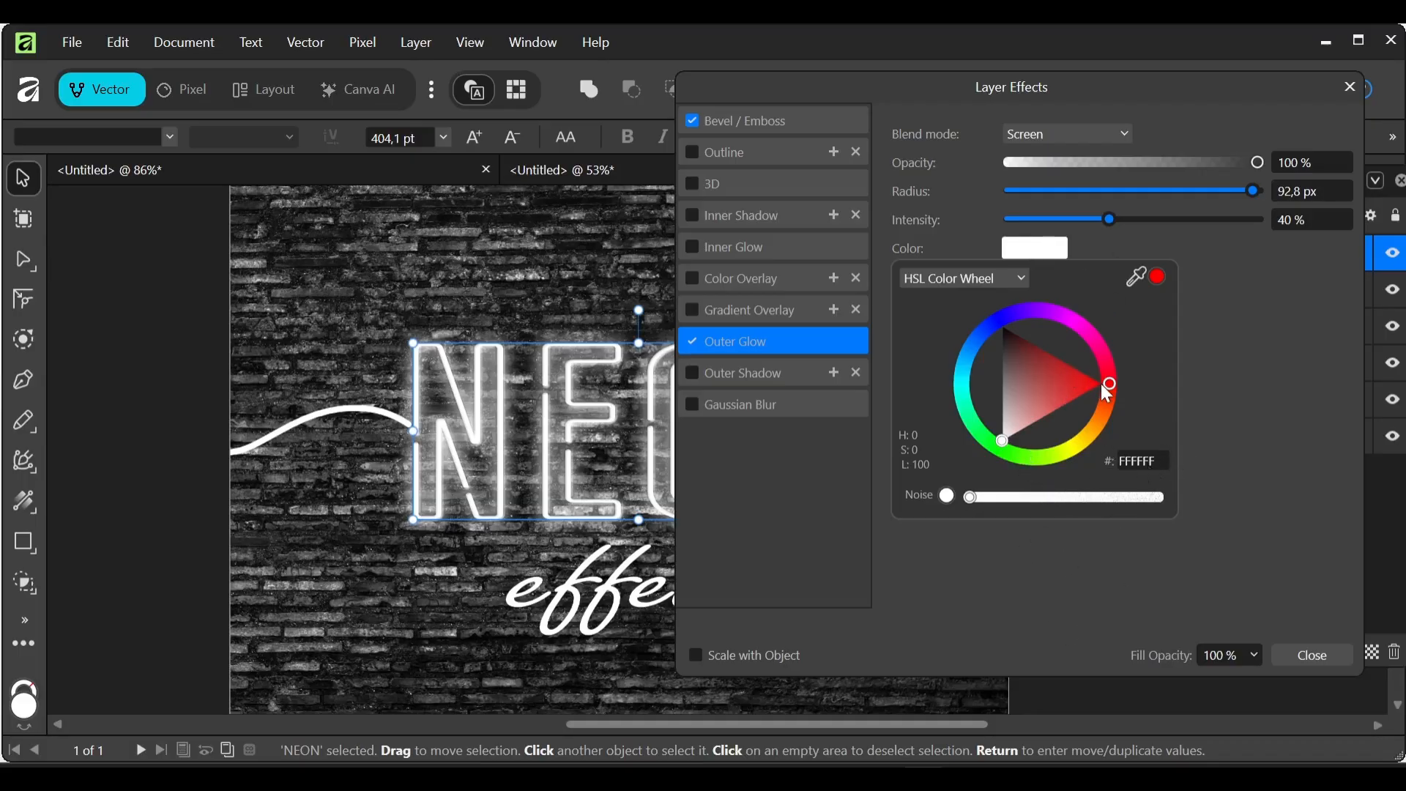
pyautogui.moveTo(1102, 386); pyautogui.dragTo(1093, 341)
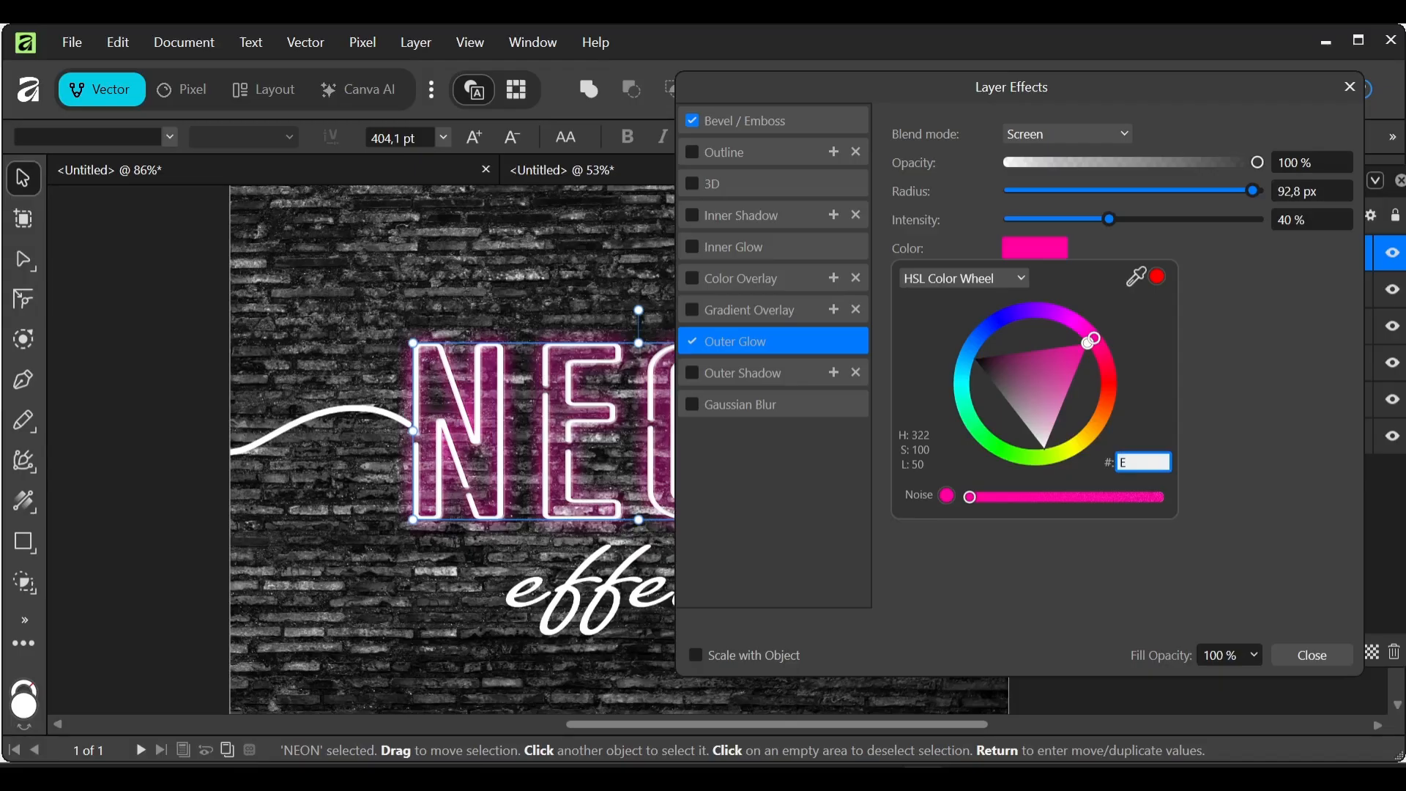
pyautogui.write('103BB')
pyautogui.press('Return')
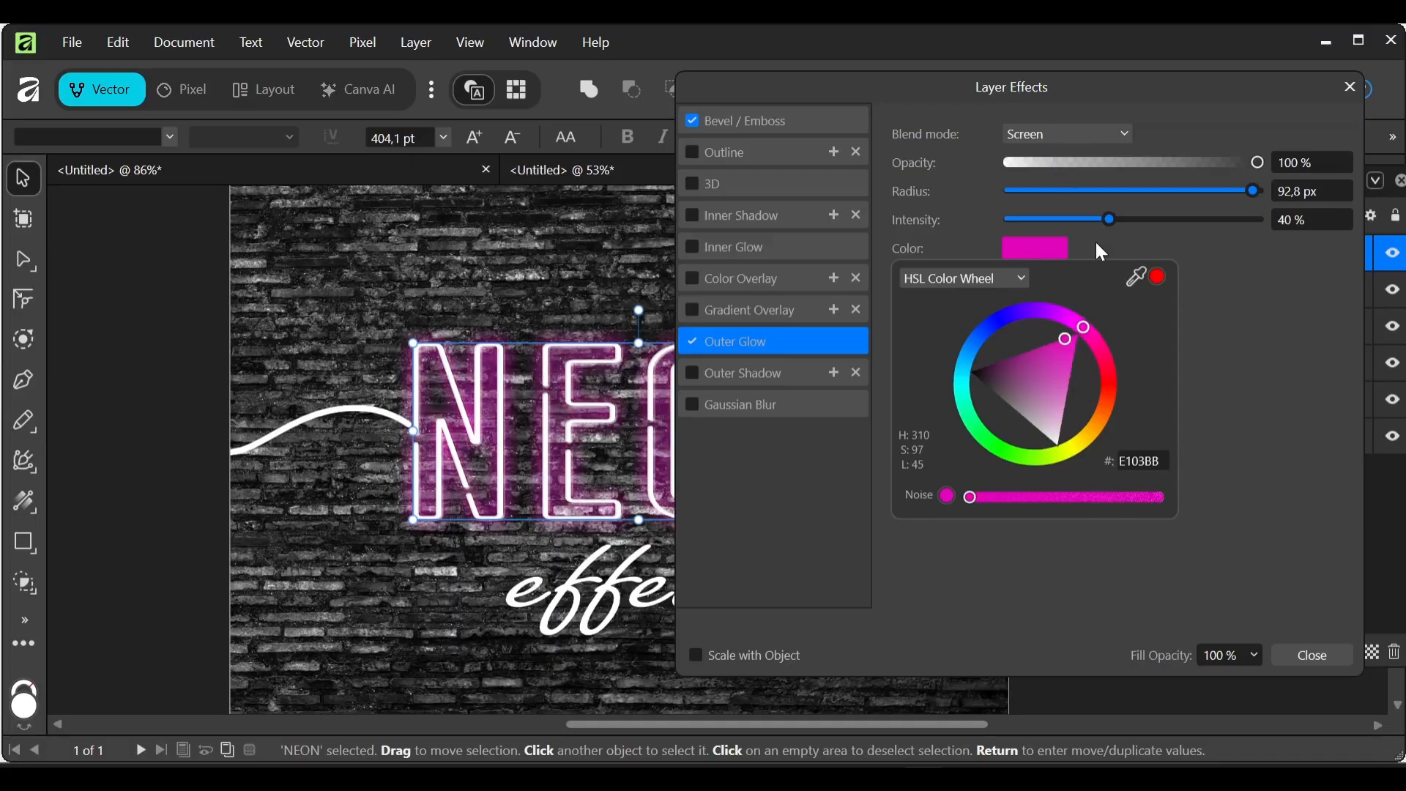
# Step: Enable an Outer Shadow on the NEON text with radius 11,2 px, offset 51,2 px and intensity 37 %
pyautogui.click(702, 369)
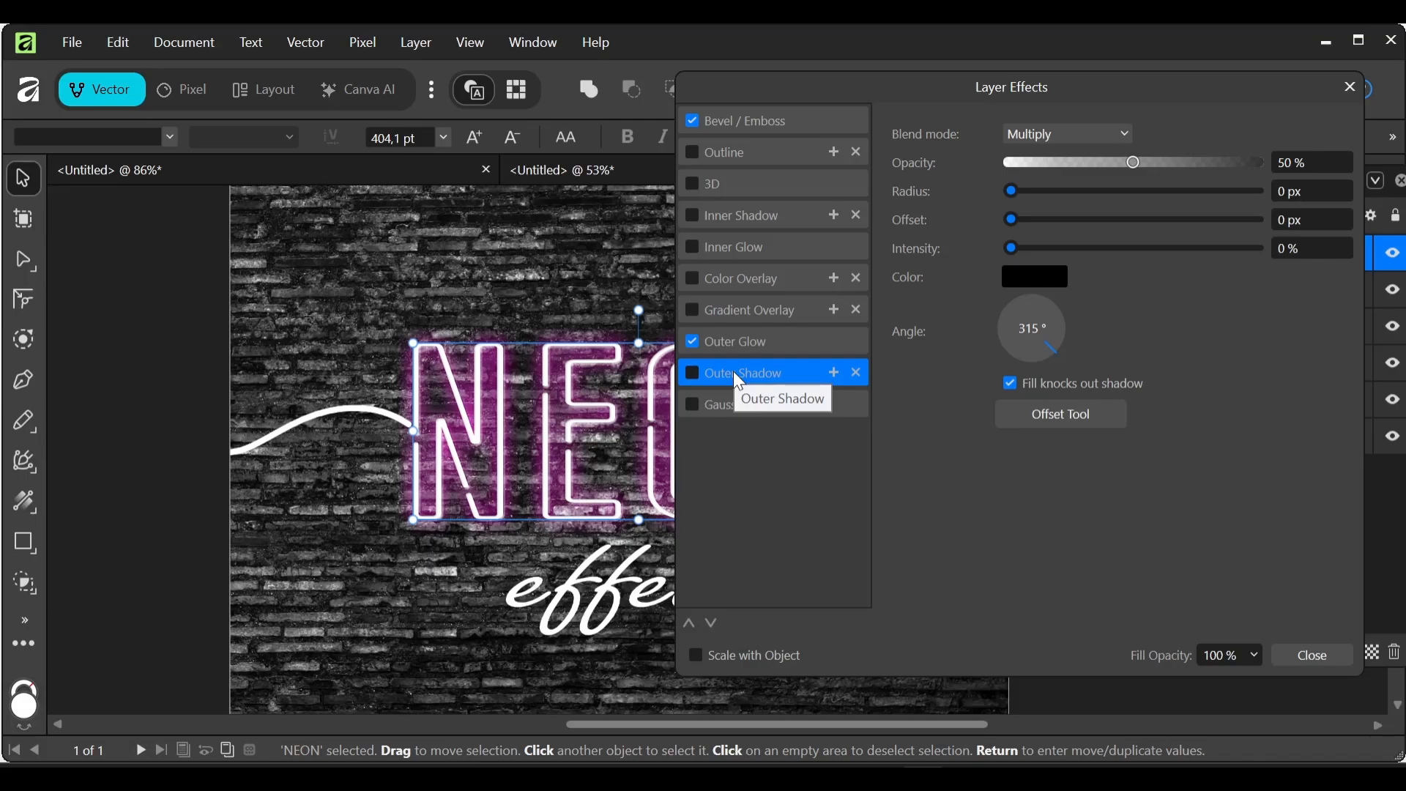
pyautogui.click(692, 376)
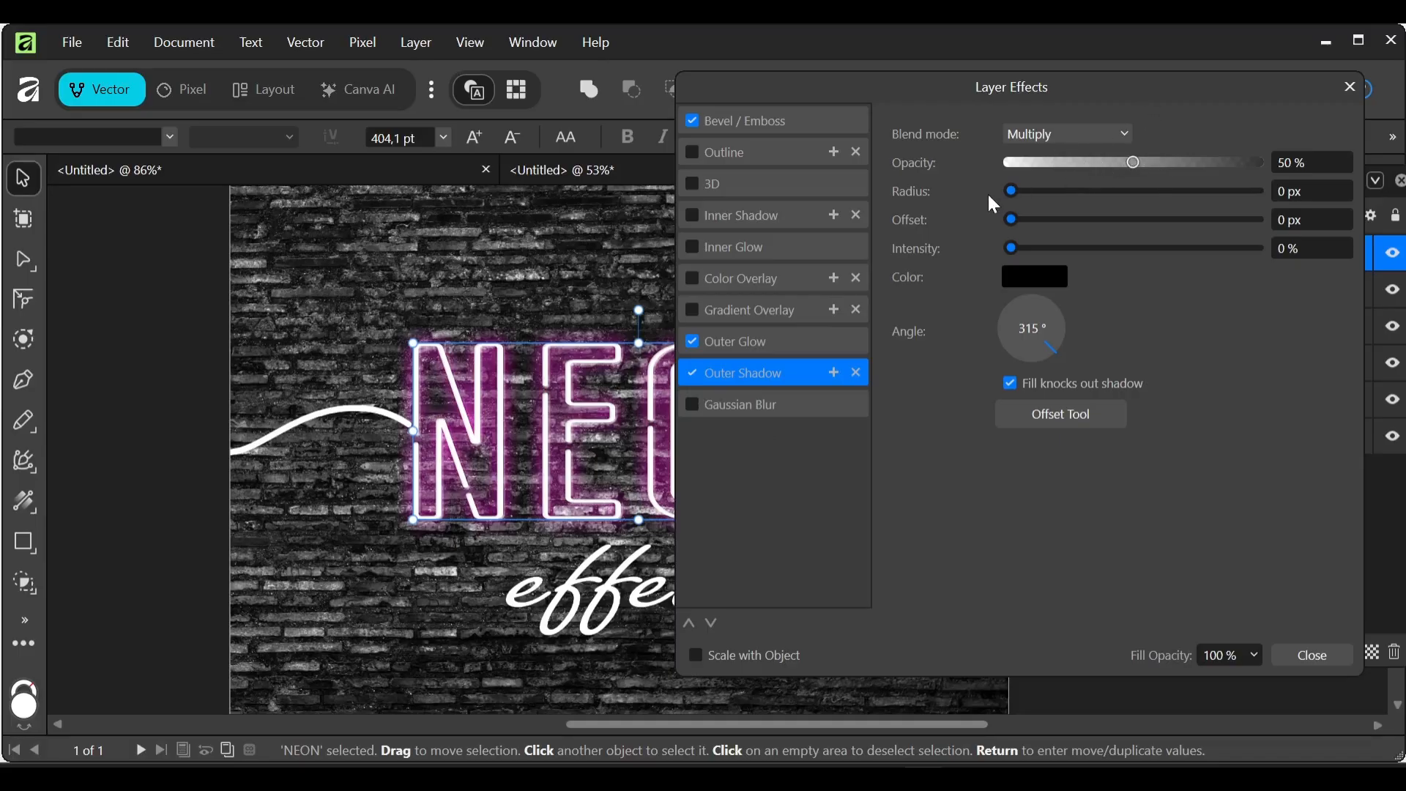
pyautogui.moveTo(1017, 201); pyautogui.dragTo(1127, 205)
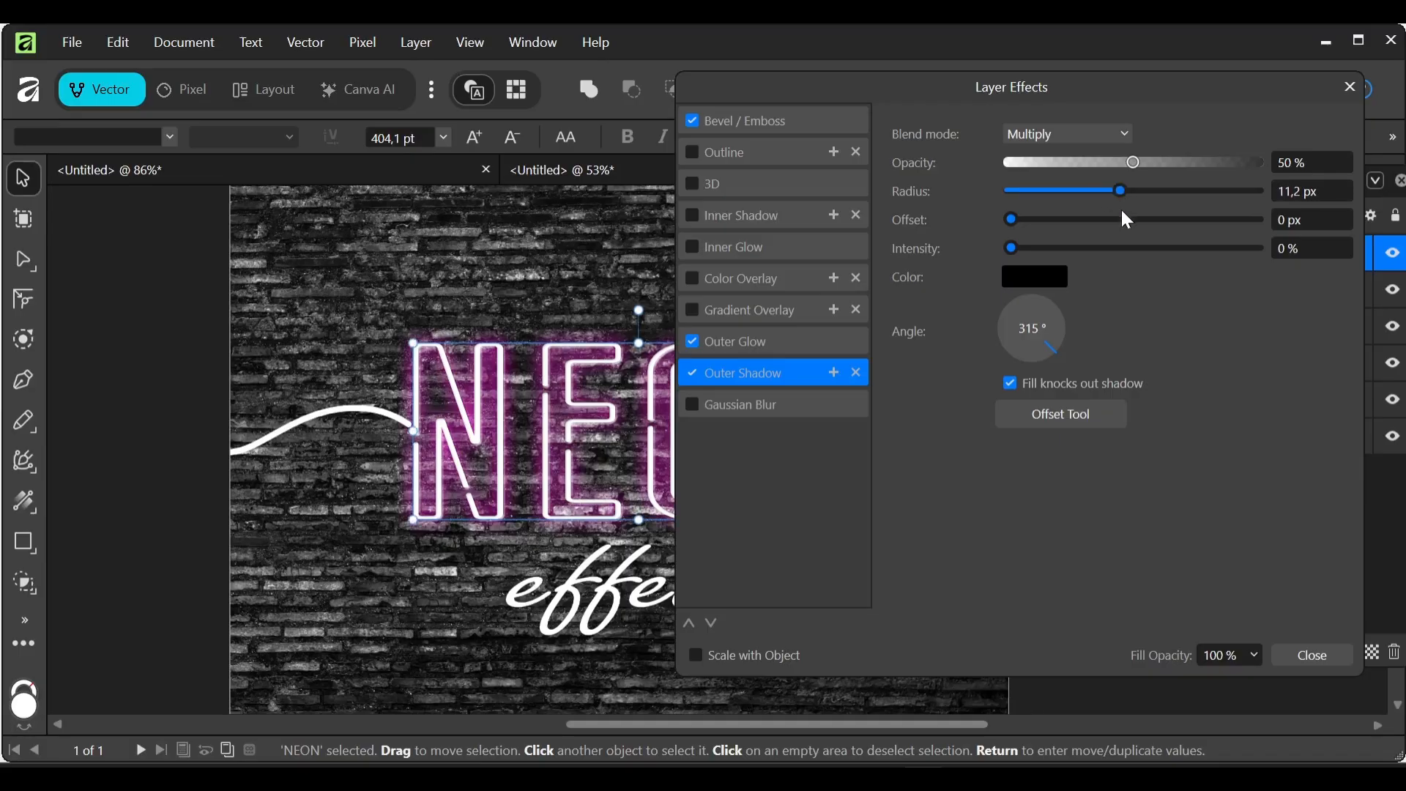
pyautogui.moveTo(1002, 226); pyautogui.dragTo(1139, 221)
pyautogui.moveTo(1230, 231); pyautogui.dragTo(1234, 227)
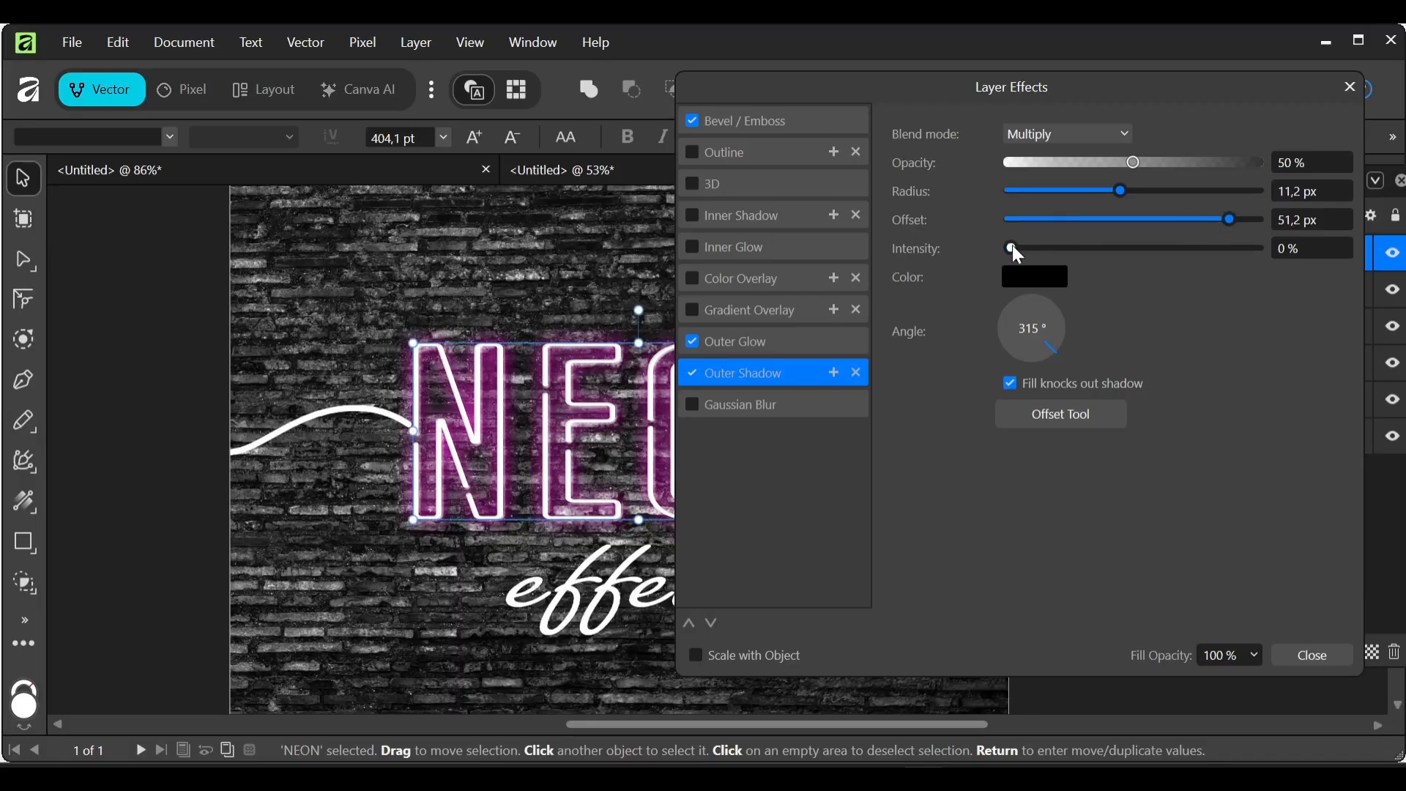
pyautogui.moveTo(1012, 246); pyautogui.dragTo(1105, 247)
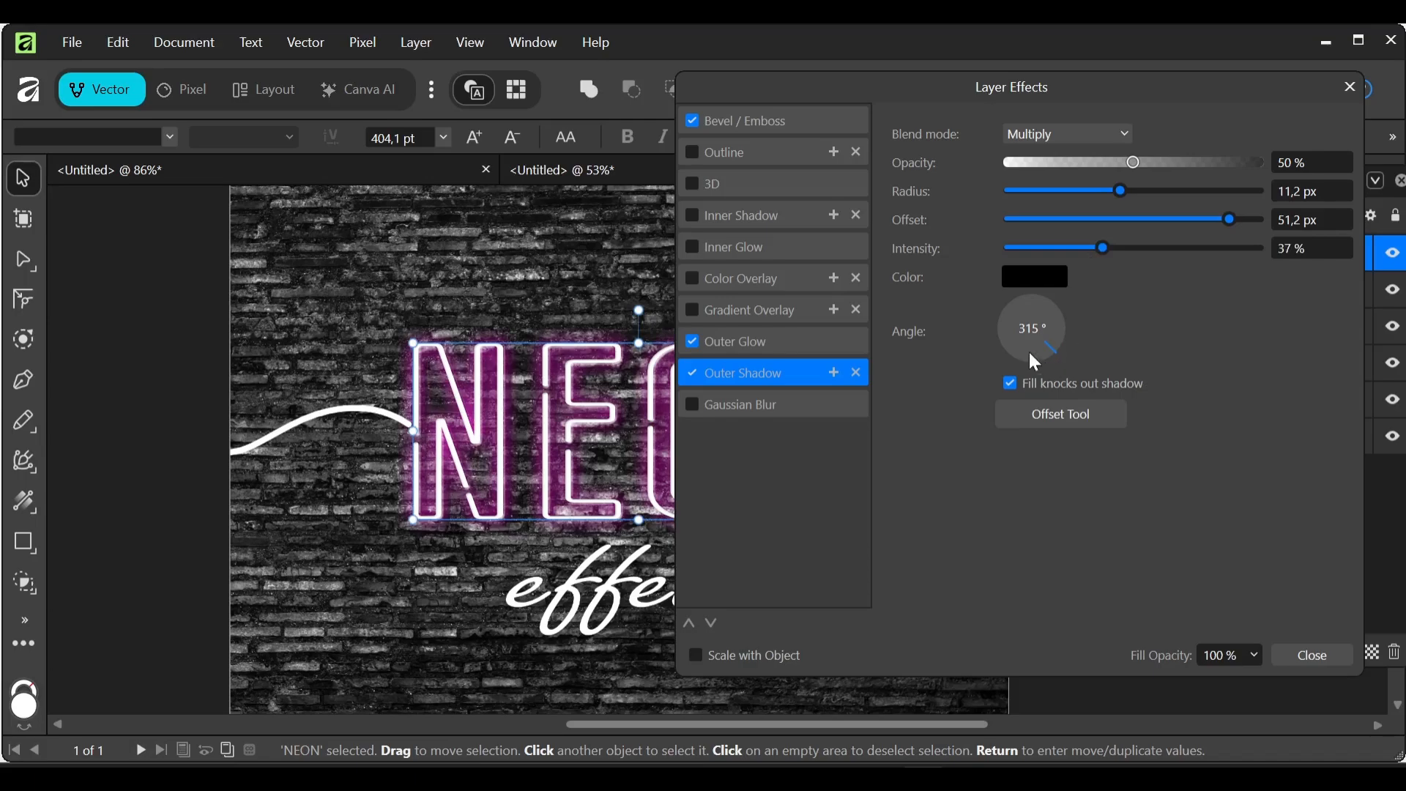
# Step: Set the angle of the NEON text's Outer Shadow to 211° and close the layer effects
pyautogui.moveTo(1061, 358); pyautogui.dragTo(1013, 358)
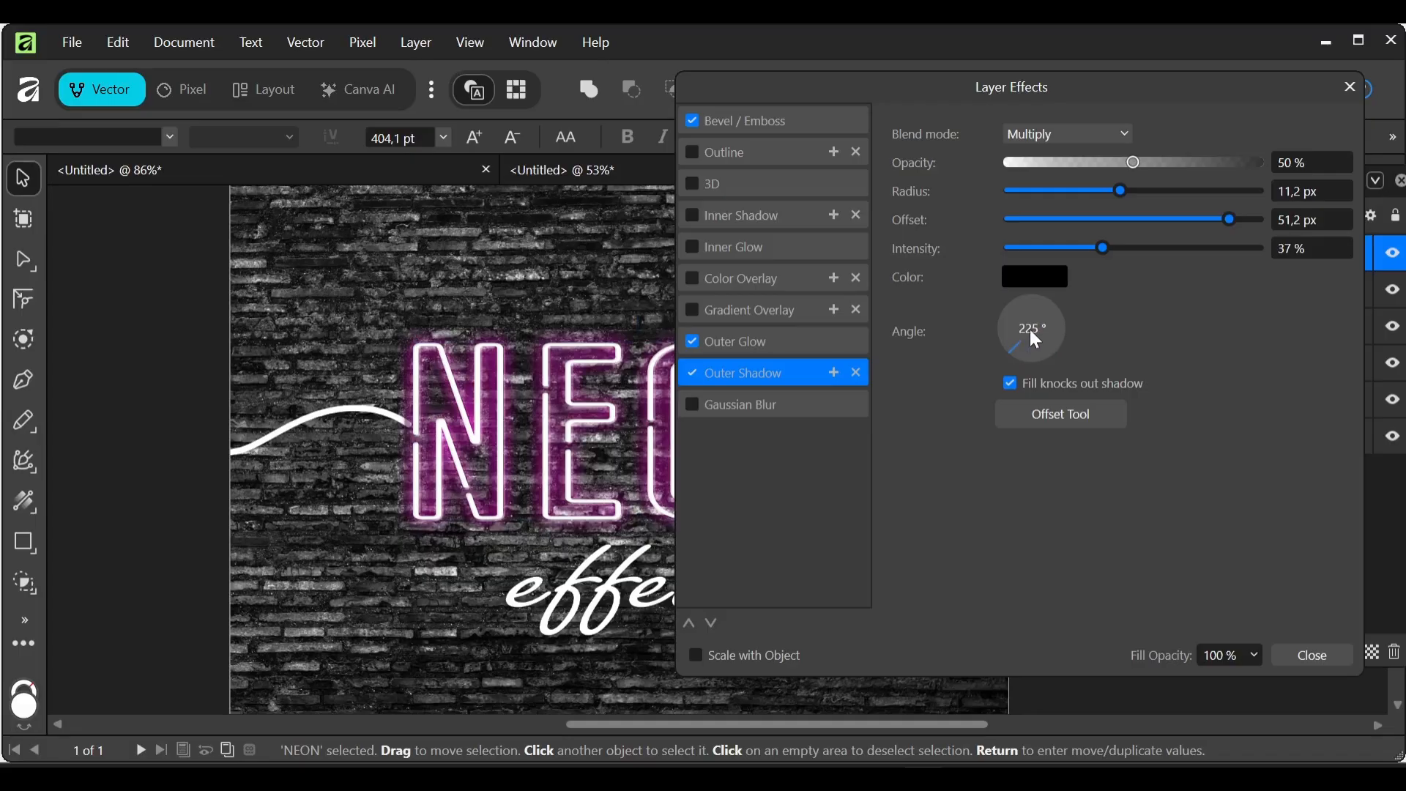
pyautogui.click(1029, 349)
pyautogui.moveTo(1021, 330); pyautogui.dragTo(1009, 329)
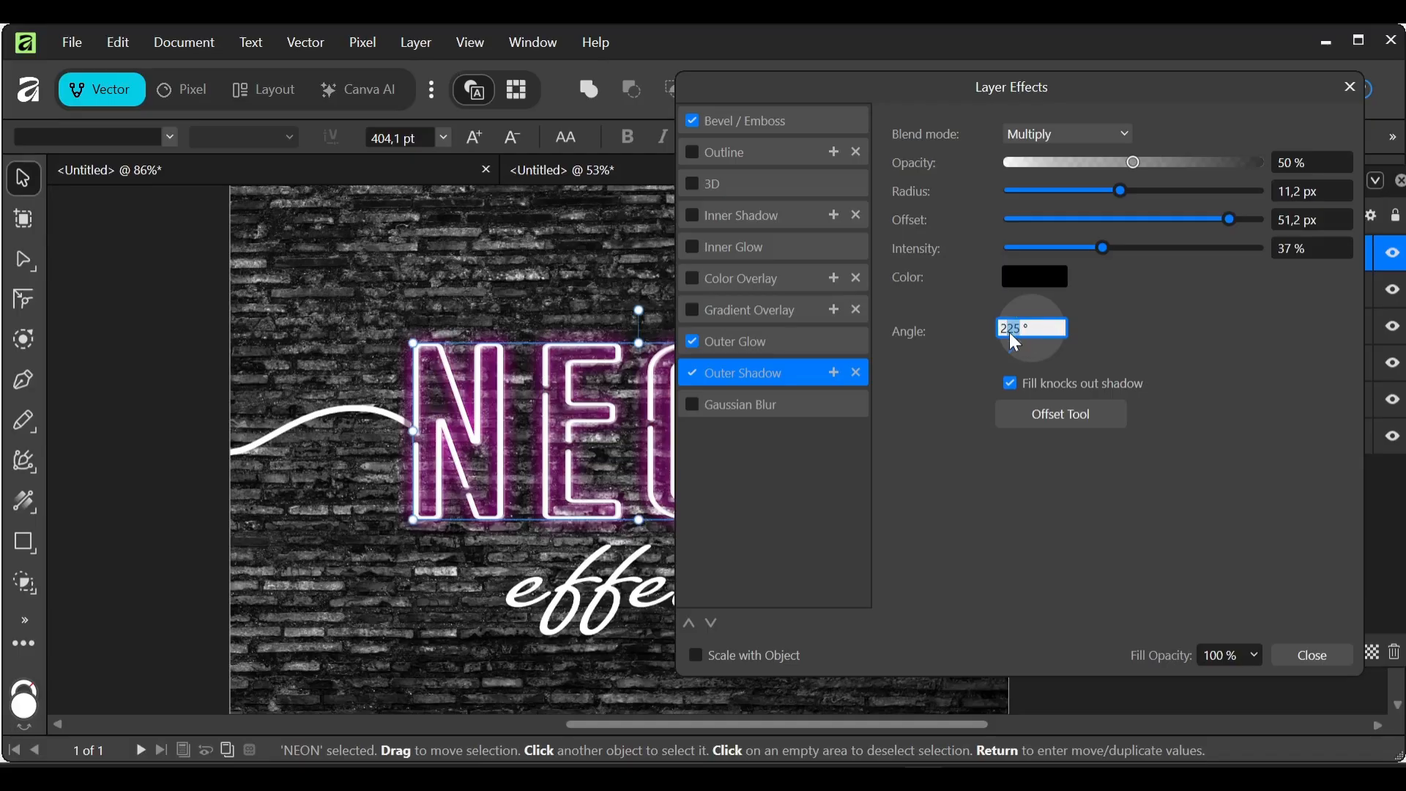
pyautogui.write('11')
pyautogui.click(1308, 663)
pyautogui.click(904, 576)
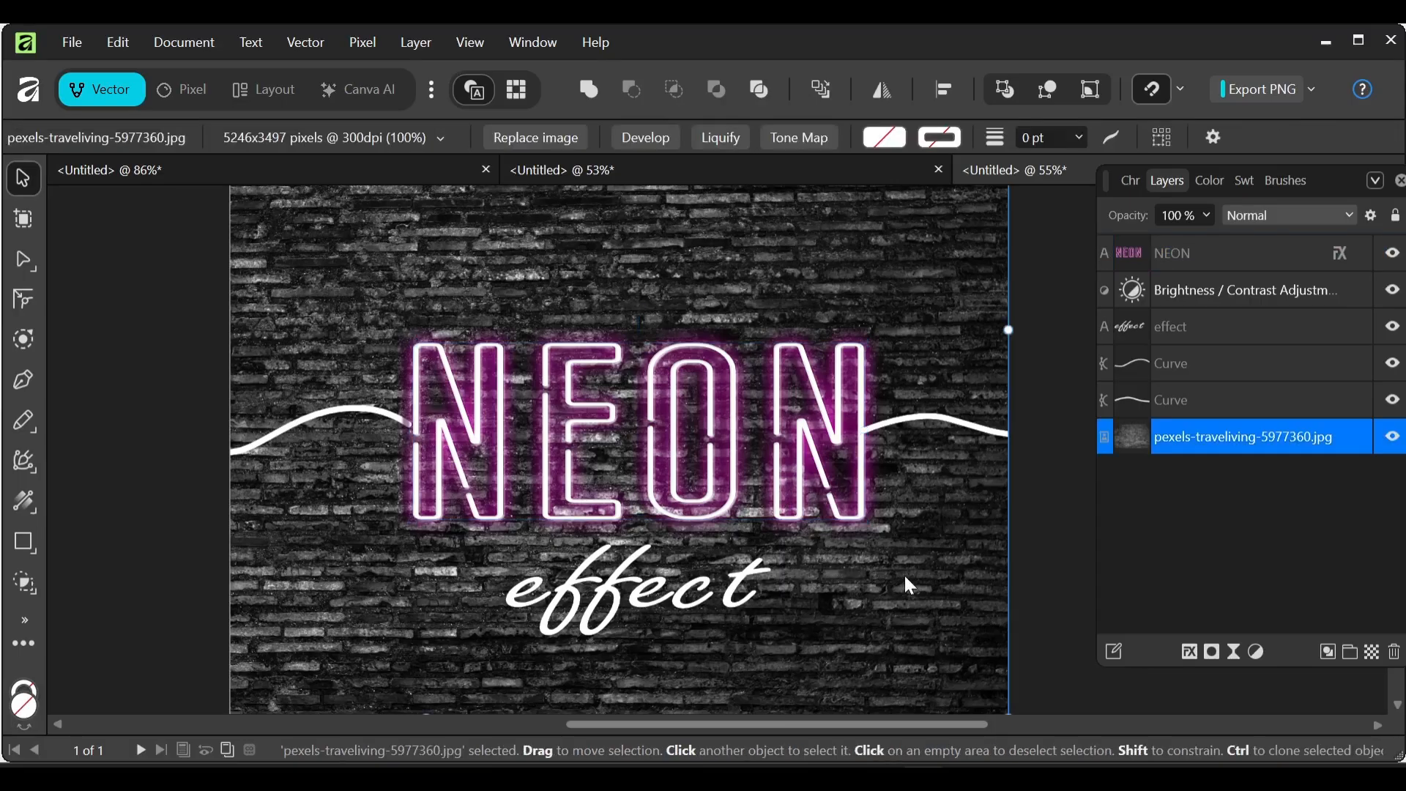
# Step: Copy the NEON text's layer effects onto the "effect" text layer
pyautogui.click(621, 609)
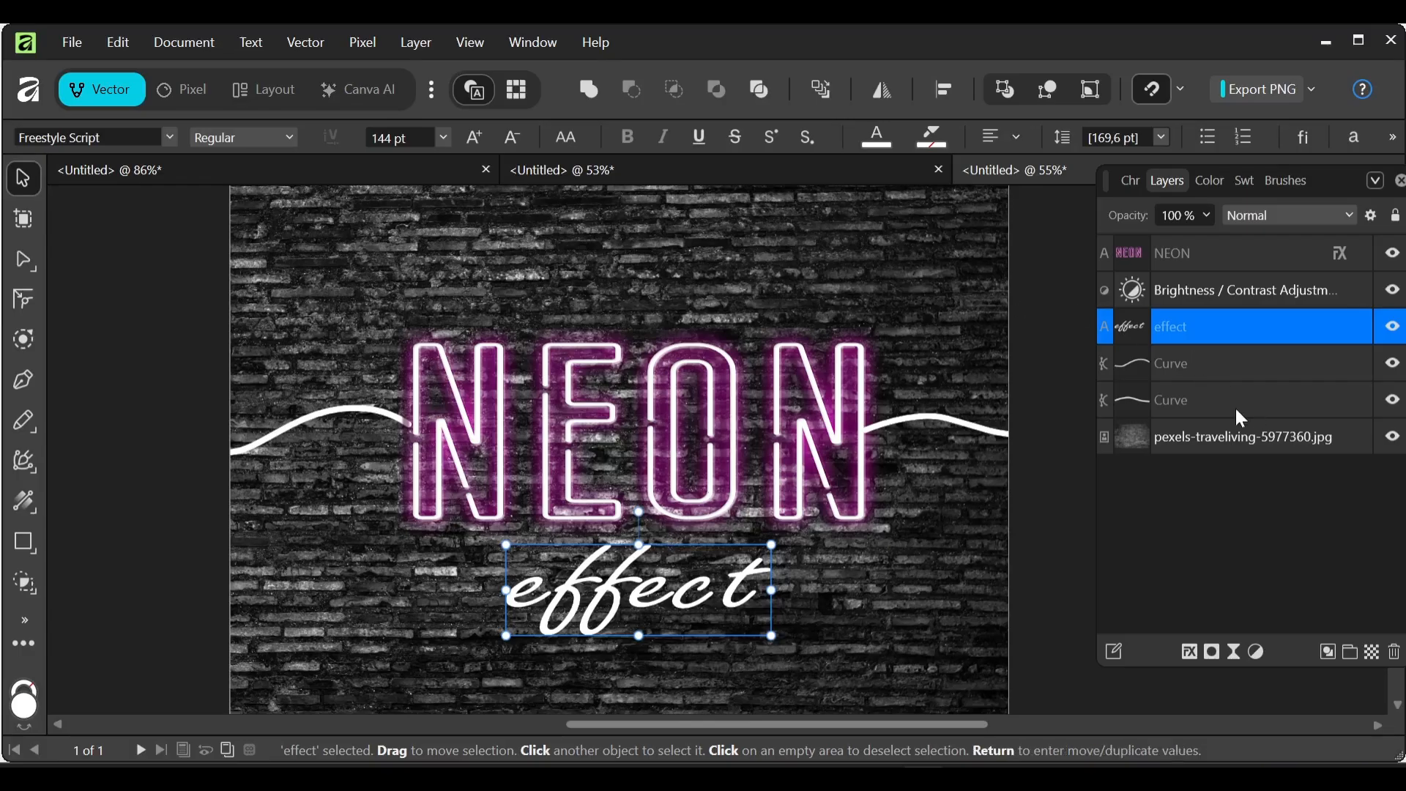
pyautogui.click(1339, 252)
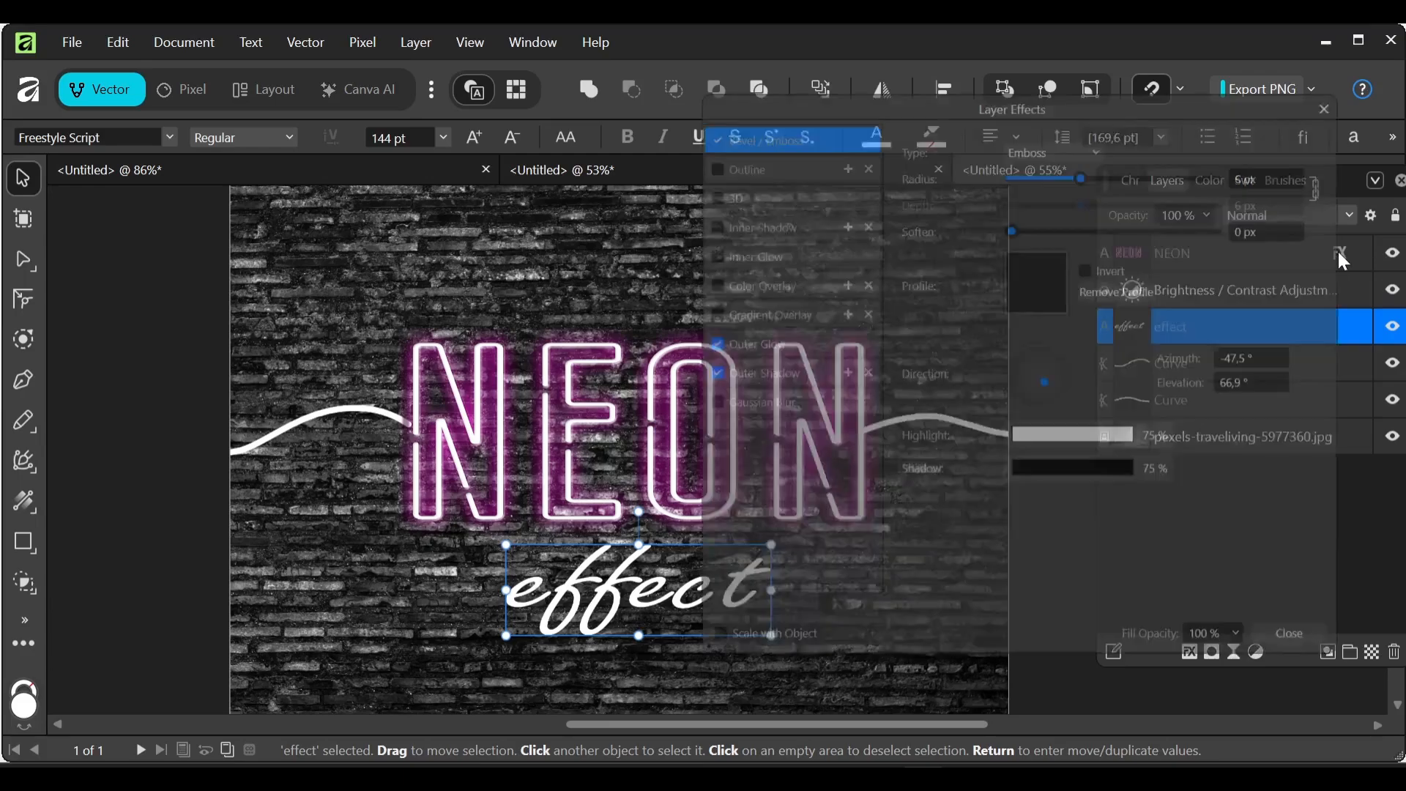
pyautogui.click(1351, 91)
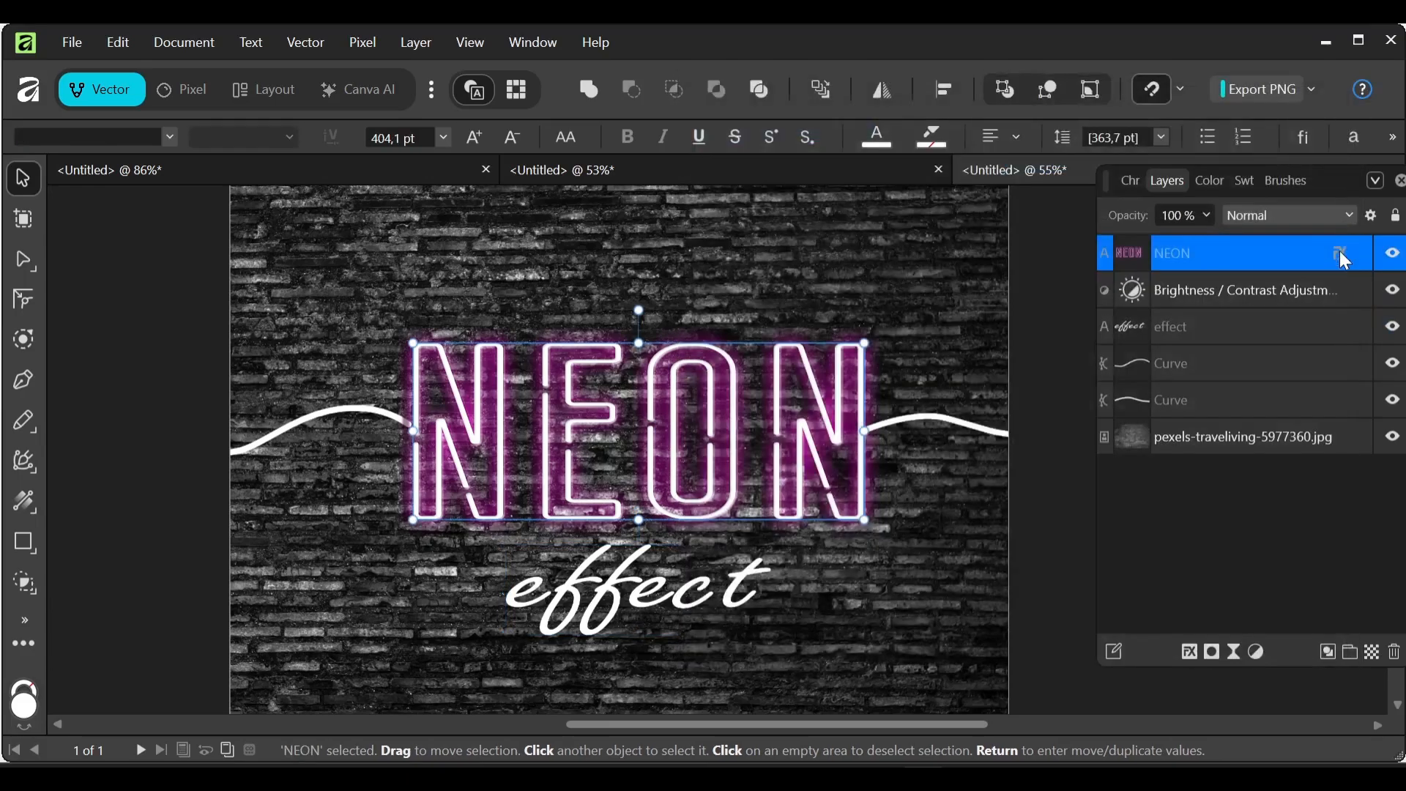
pyautogui.moveTo(1342, 252); pyautogui.dragTo(1338, 324)
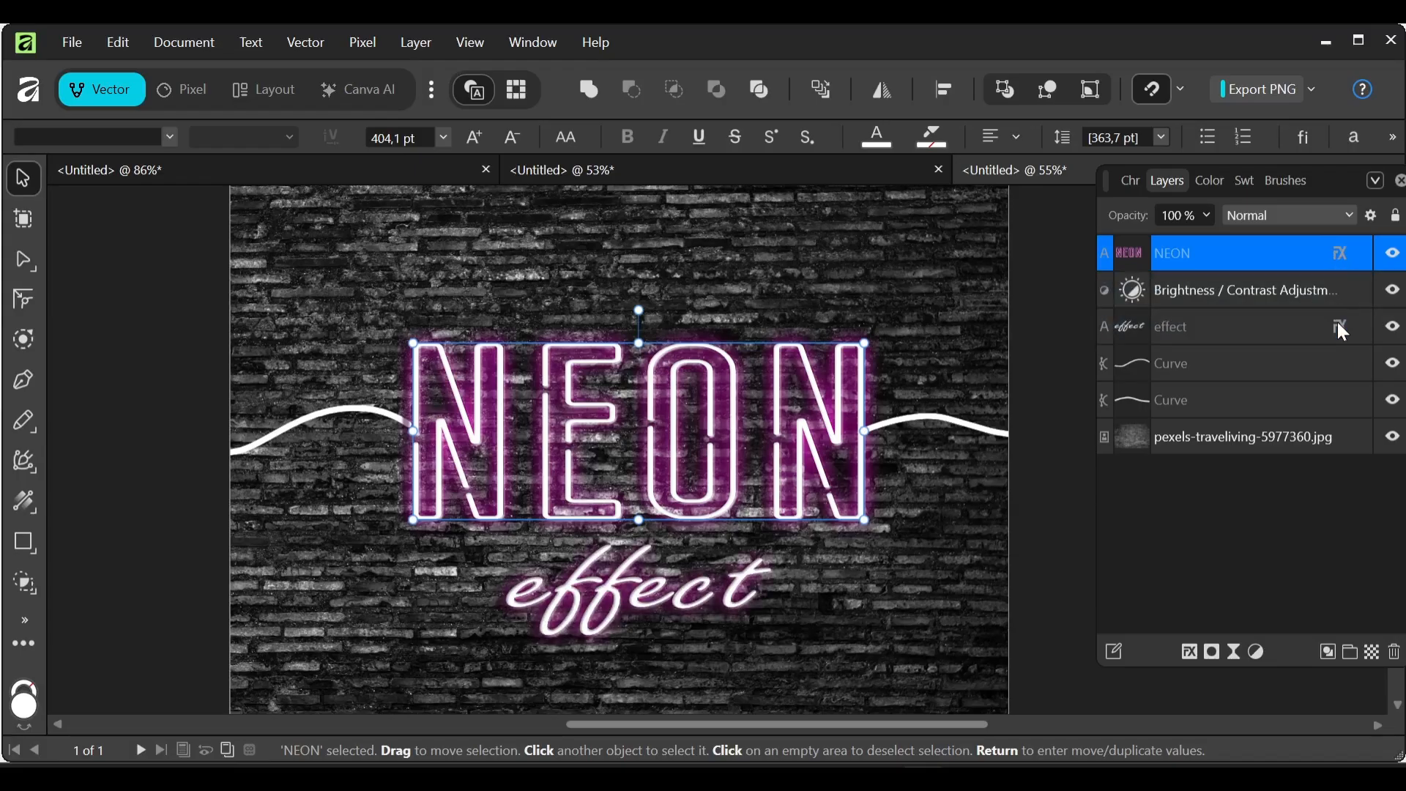
# Step: Set the Bevel / Emboss radius of the "effect" text to 9,5 px
pyautogui.click(661, 597)
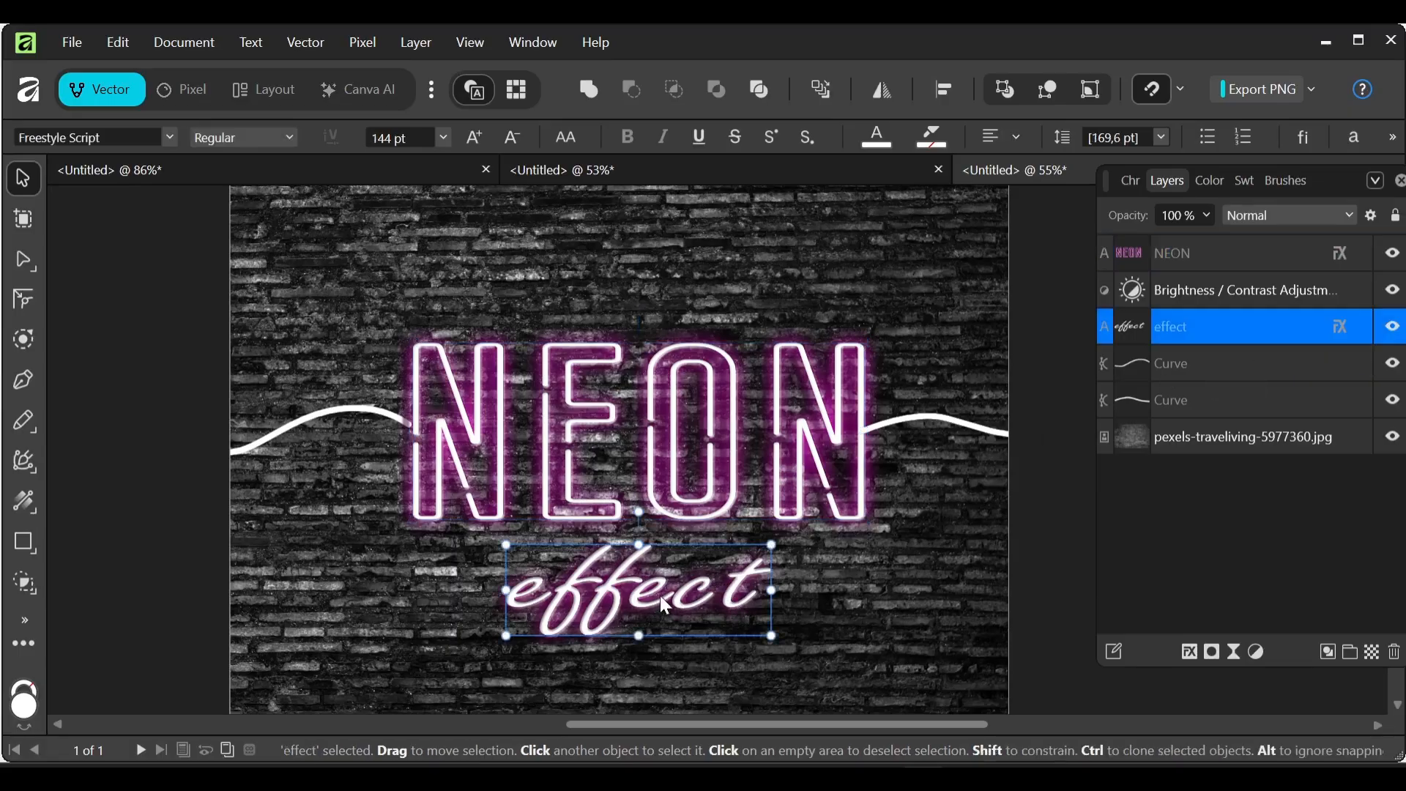
pyautogui.click(1343, 328)
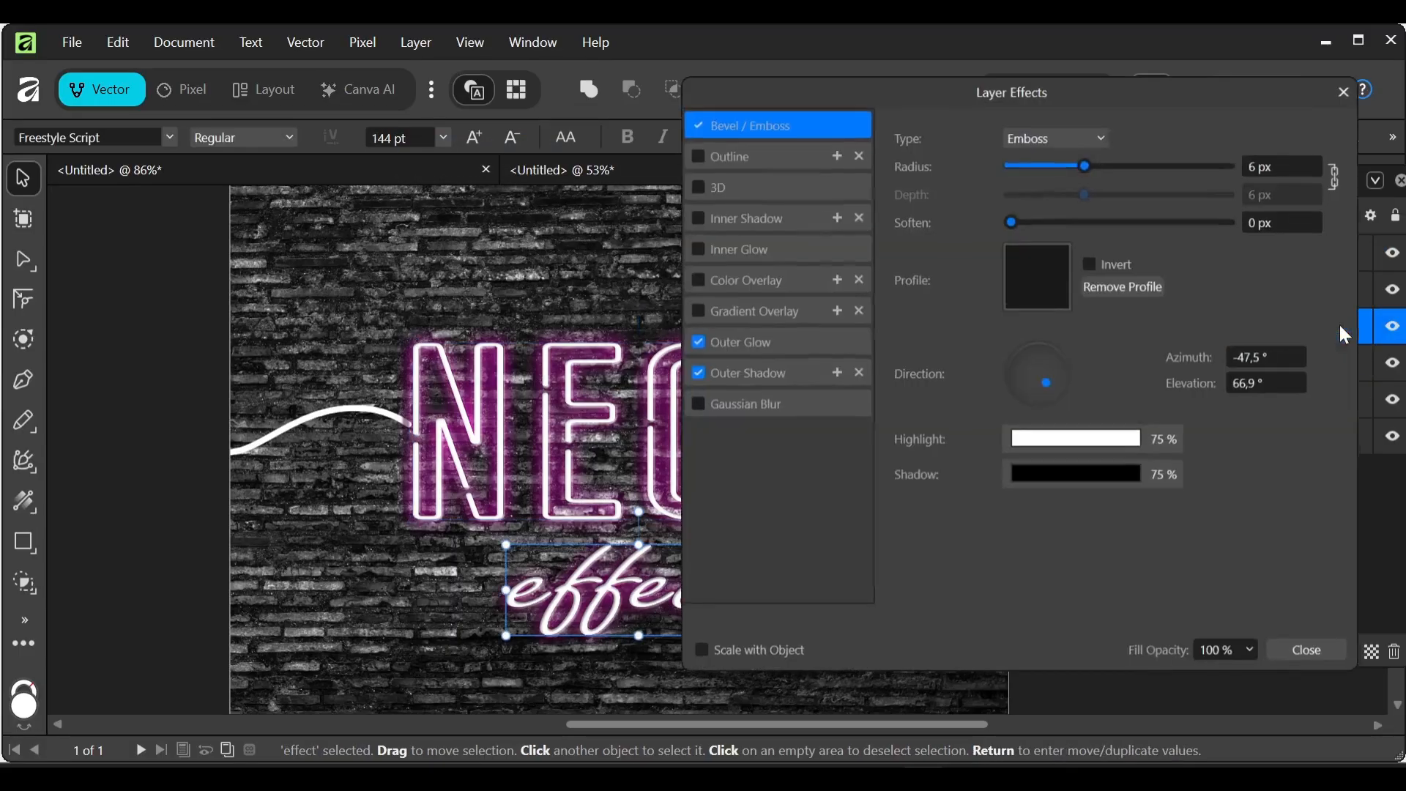
pyautogui.click(782, 376)
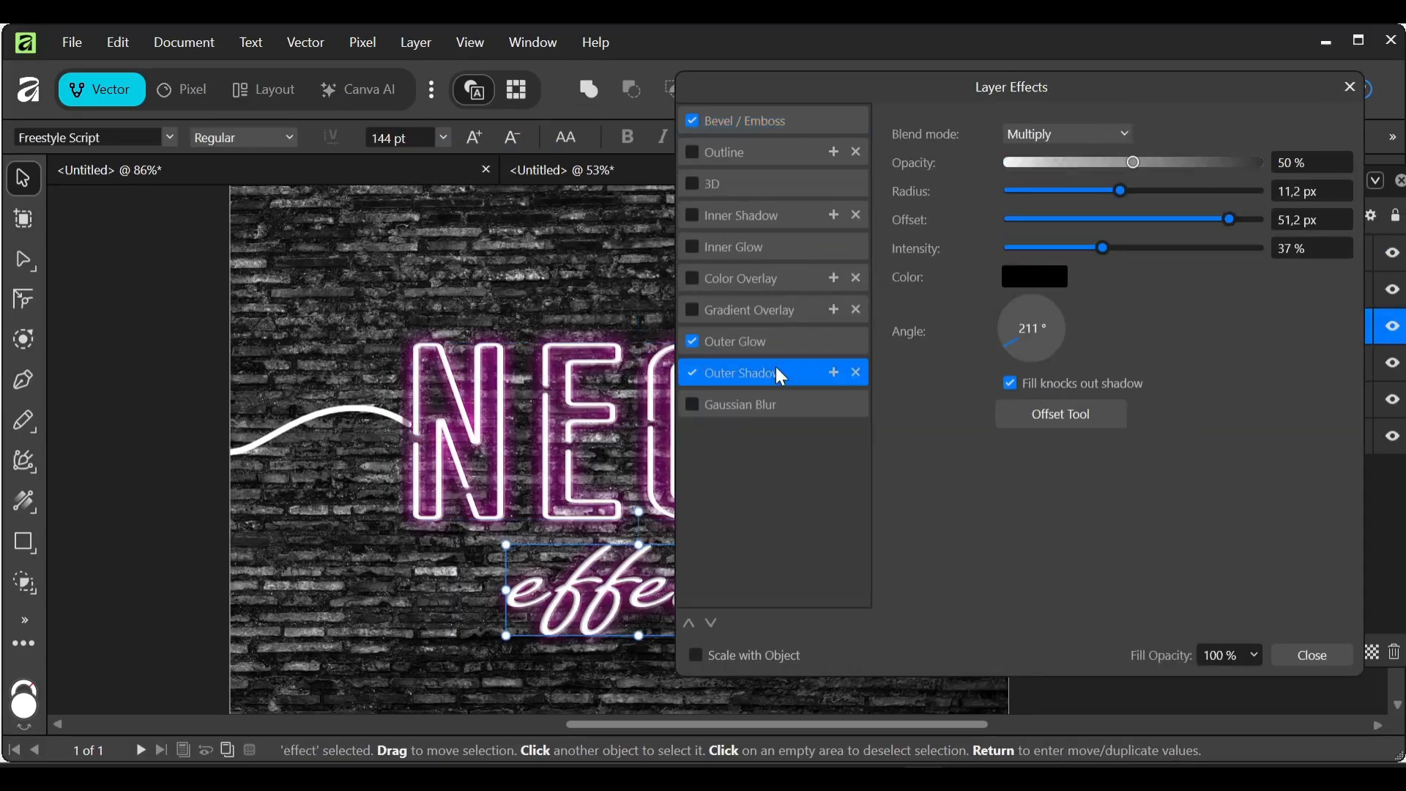
pyautogui.click(777, 132)
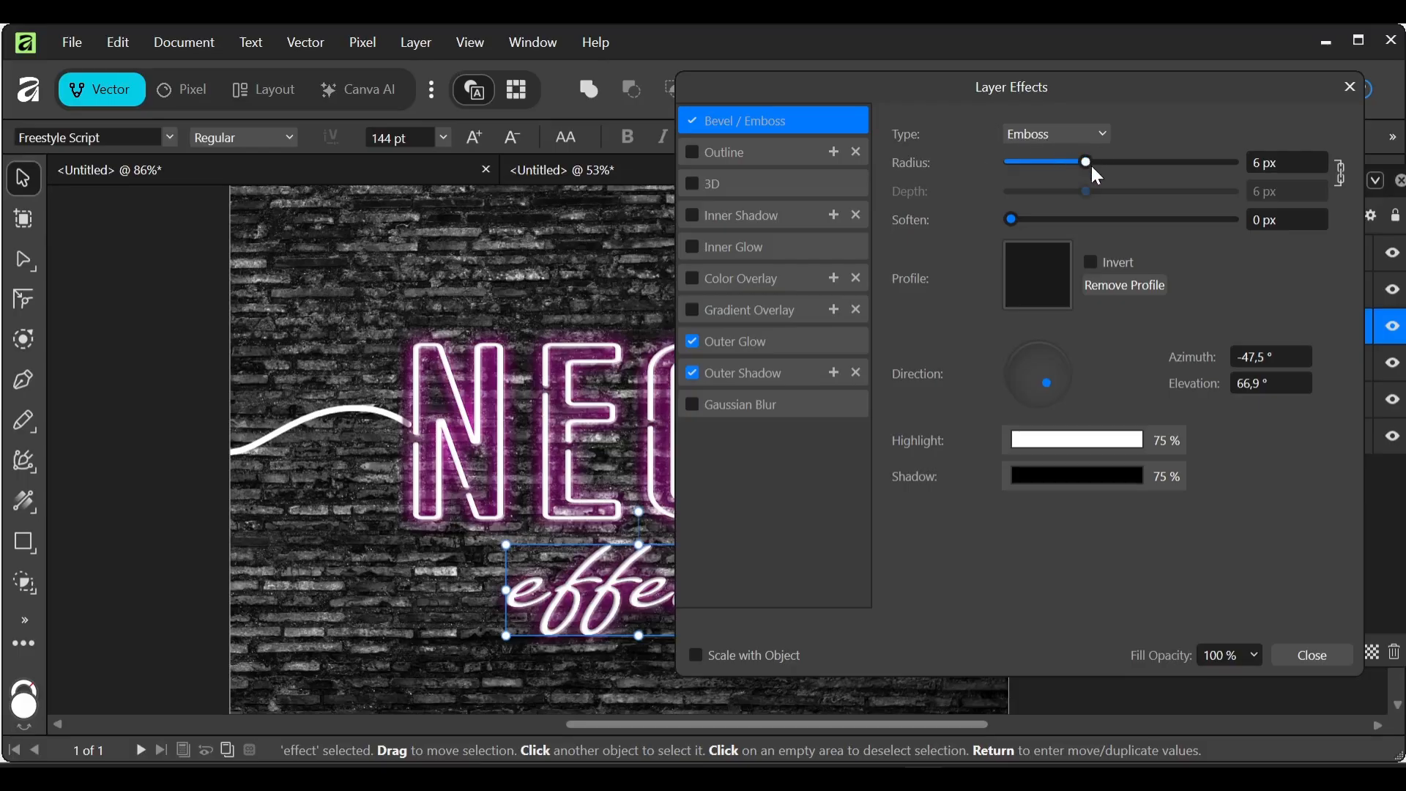
pyautogui.moveTo(1087, 161); pyautogui.dragTo(1103, 163)
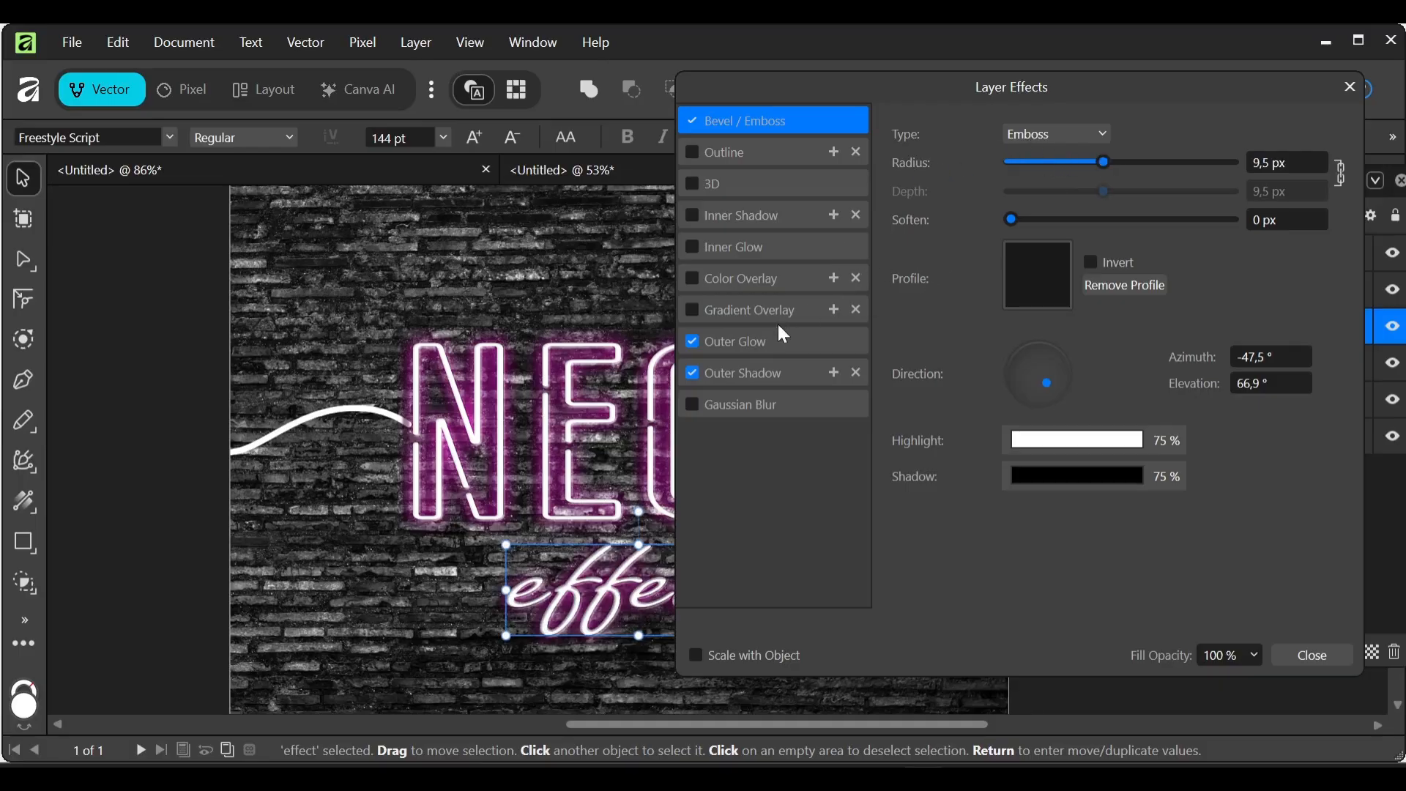
# Step: Set the "effect" text's Outer Glow to an intensity of 49 % and a radius of 68,1 px
pyautogui.click(771, 351)
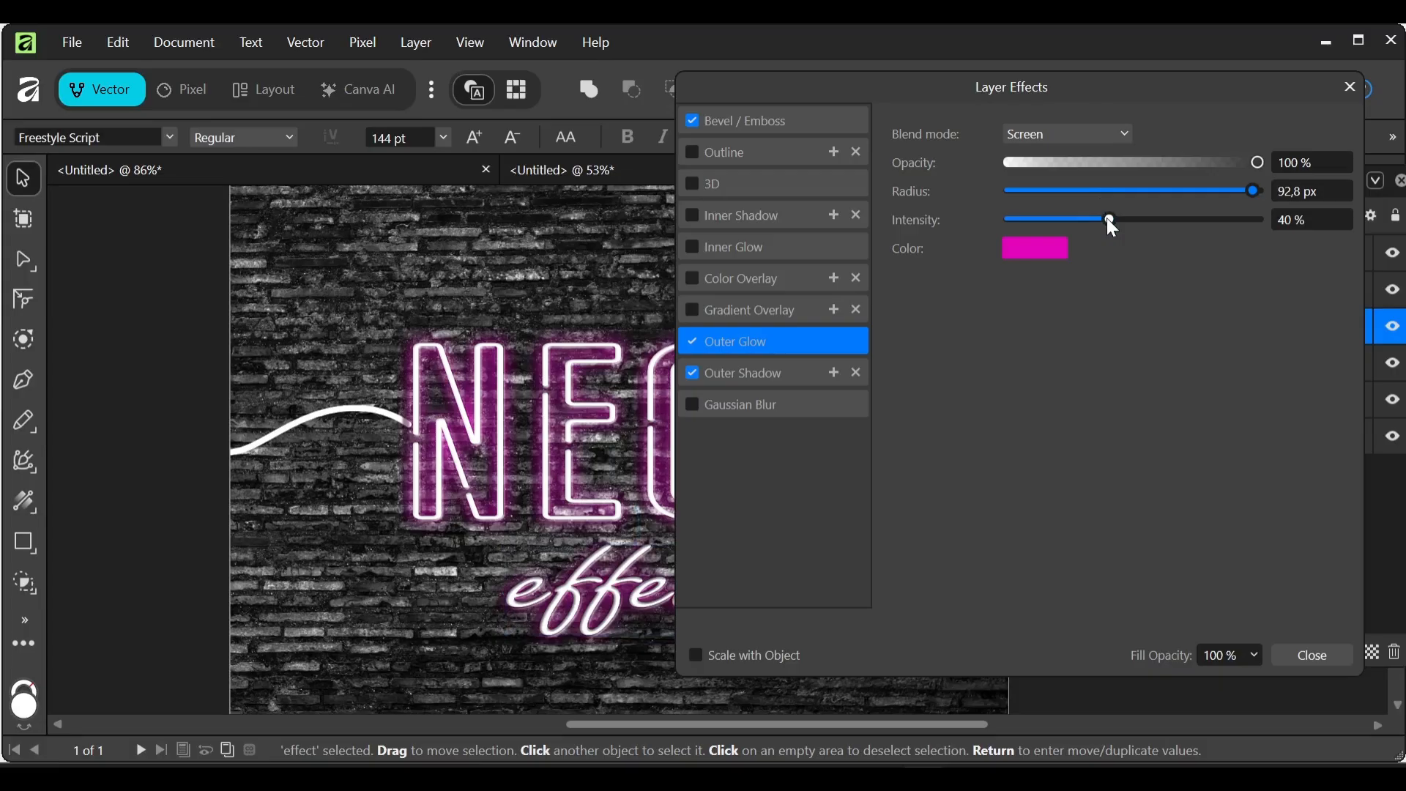
pyautogui.moveTo(1106, 217); pyautogui.dragTo(1132, 223)
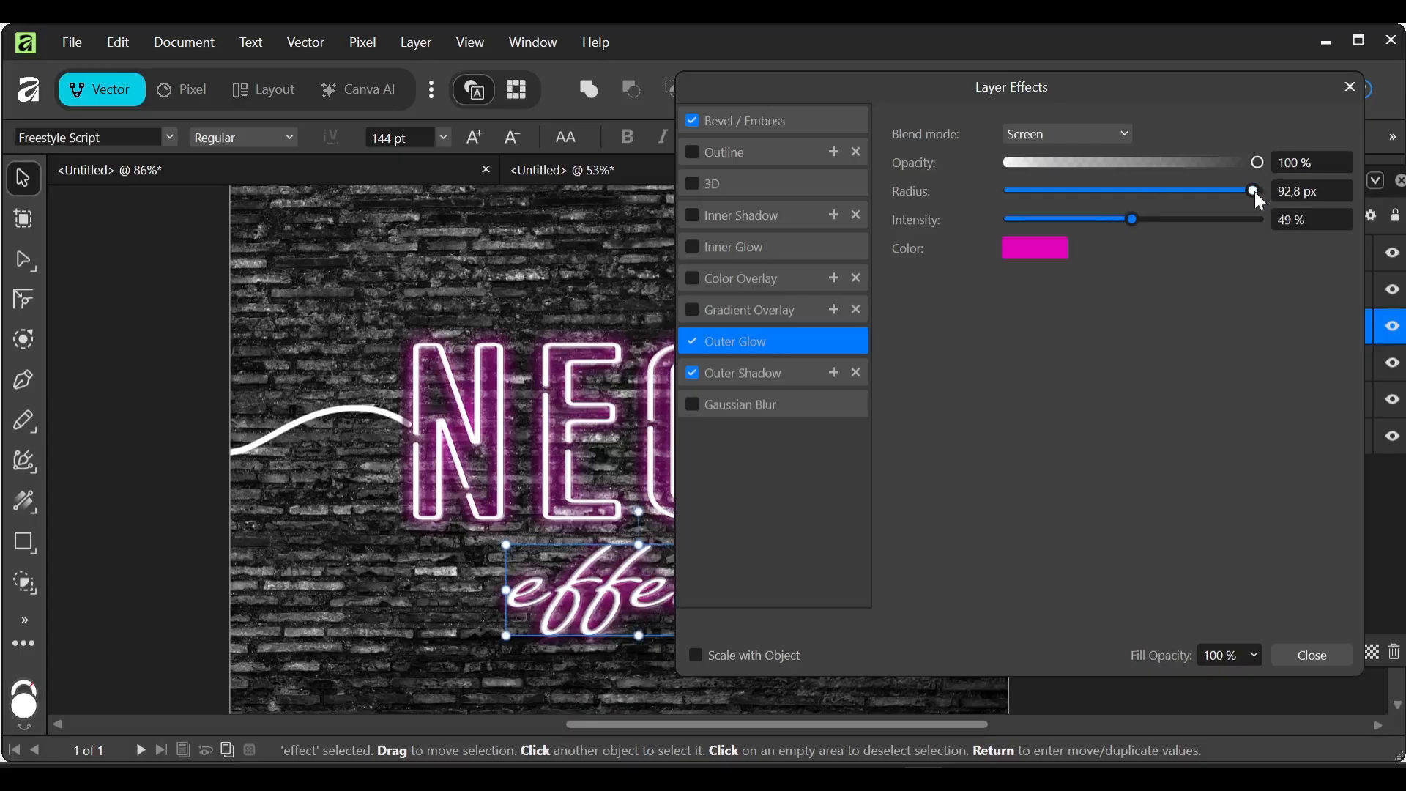
pyautogui.moveTo(1254, 193); pyautogui.dragTo(1224, 190)
# Step: Set the "effect" text's Outer Glow colour to the cyan hex value 03CFE1
pyautogui.click(1014, 249)
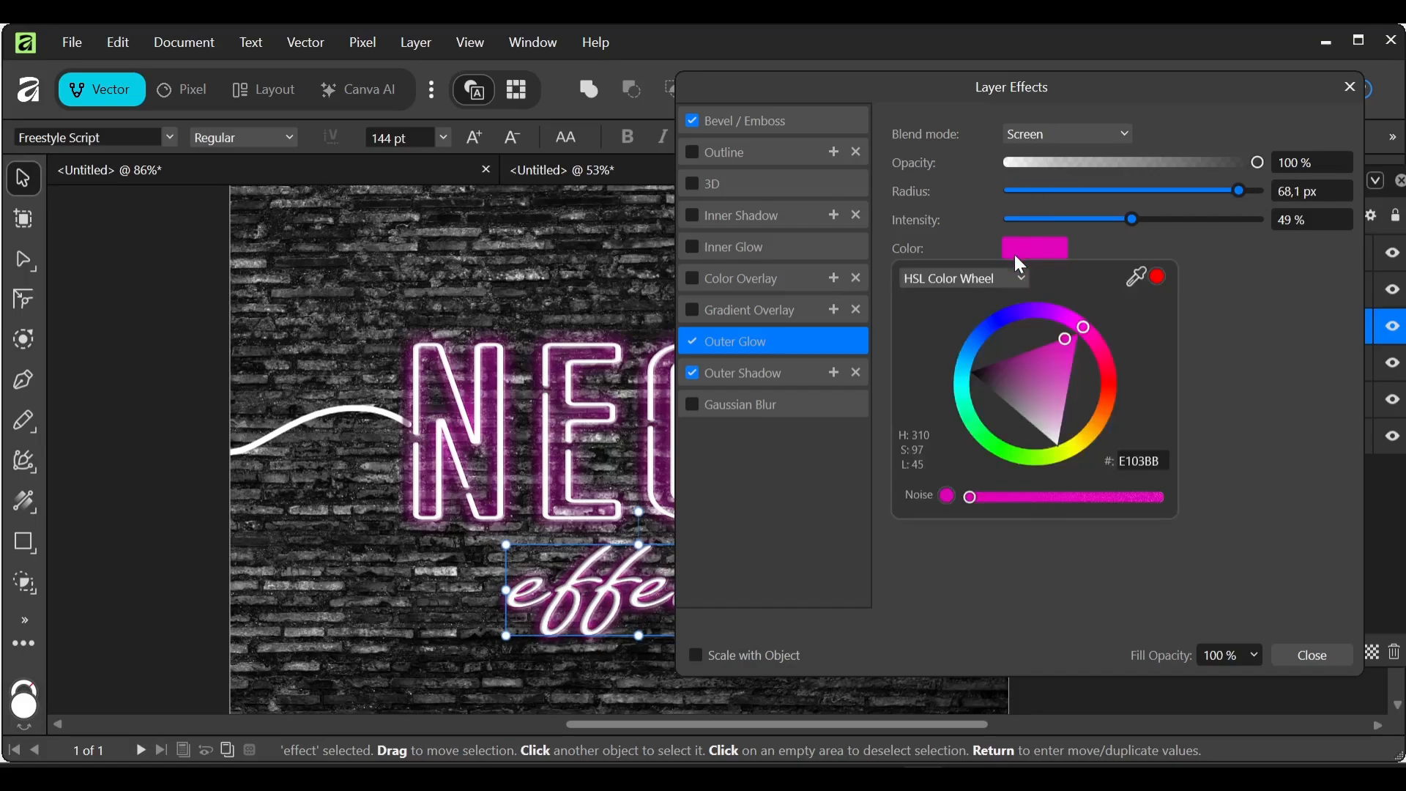
pyautogui.click(965, 389)
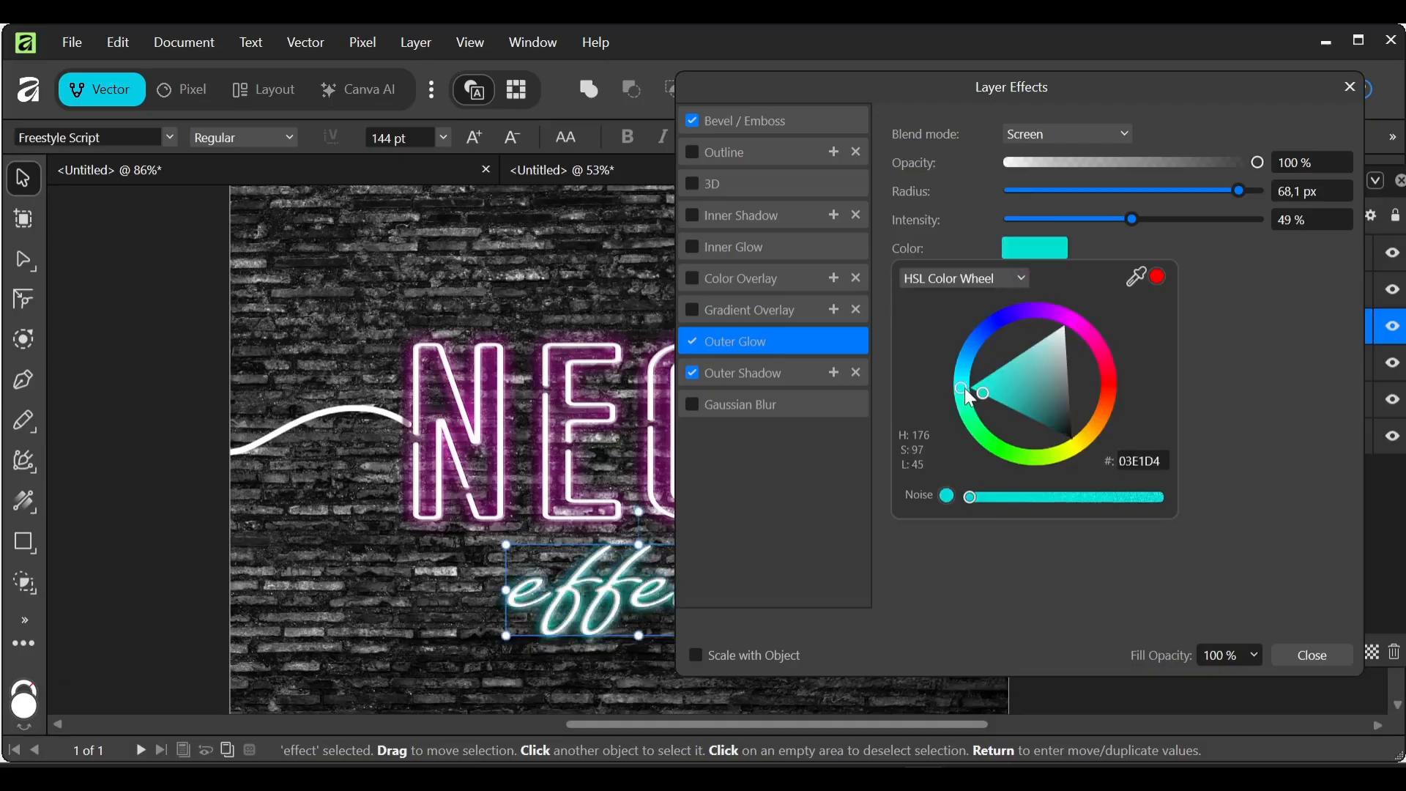
pyautogui.moveTo(964, 388); pyautogui.dragTo(964, 392)
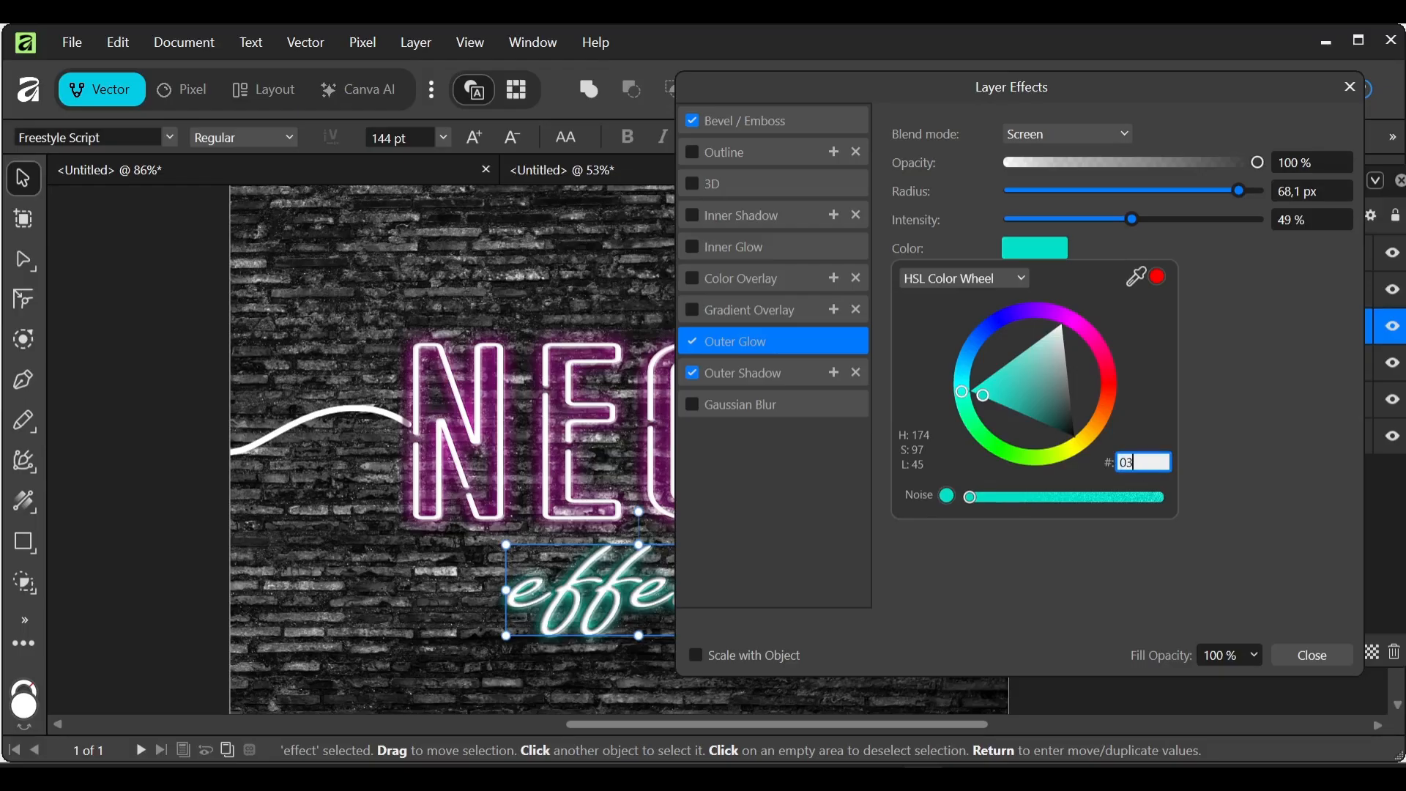
pyautogui.write('CFE1')
pyautogui.press('Return')
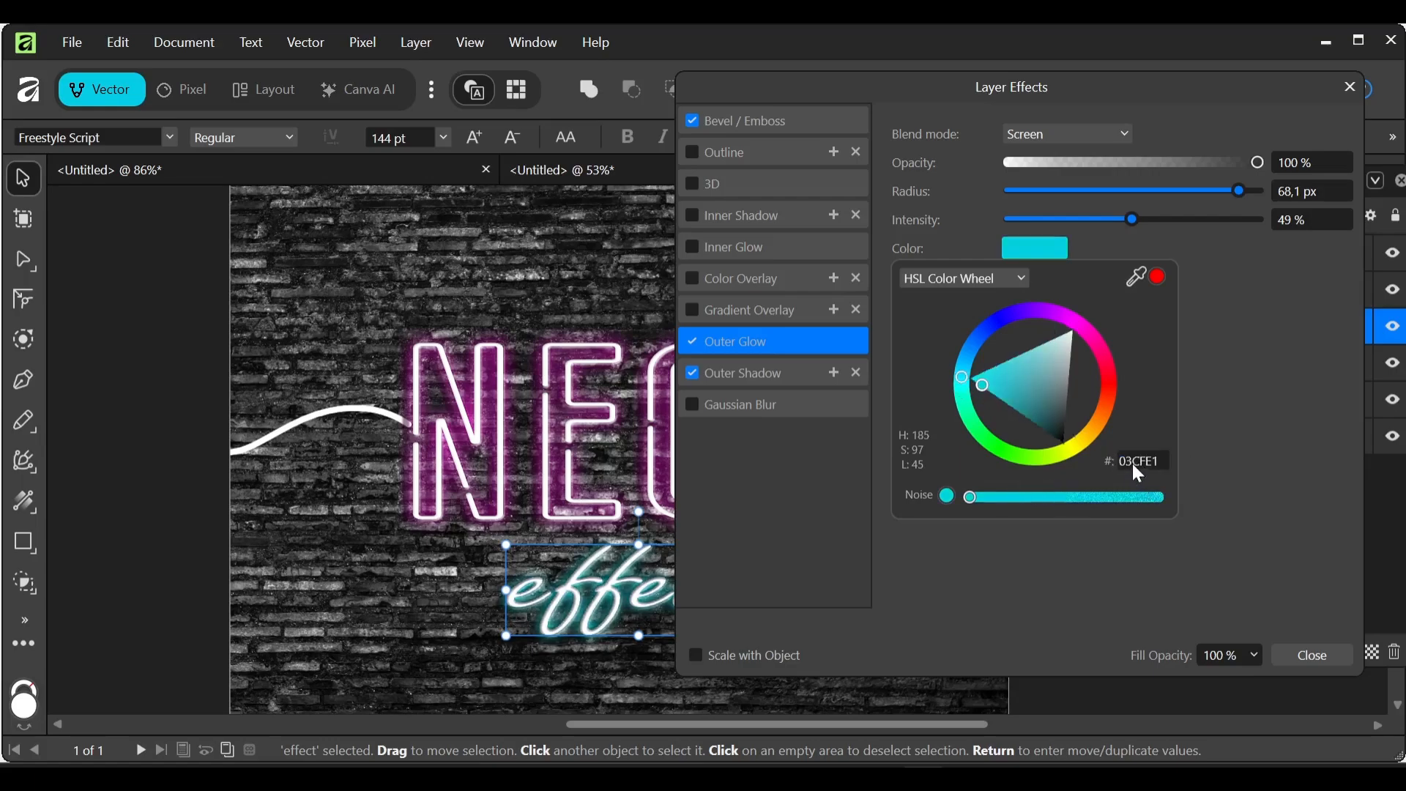
# Step: Set the "effect" text's Outer Shadow to radius 23,7 px and offset 44 px, raise its intensity beyond 76 % and slightly adjust its angle
pyautogui.click(747, 377)
pyautogui.click(747, 377)
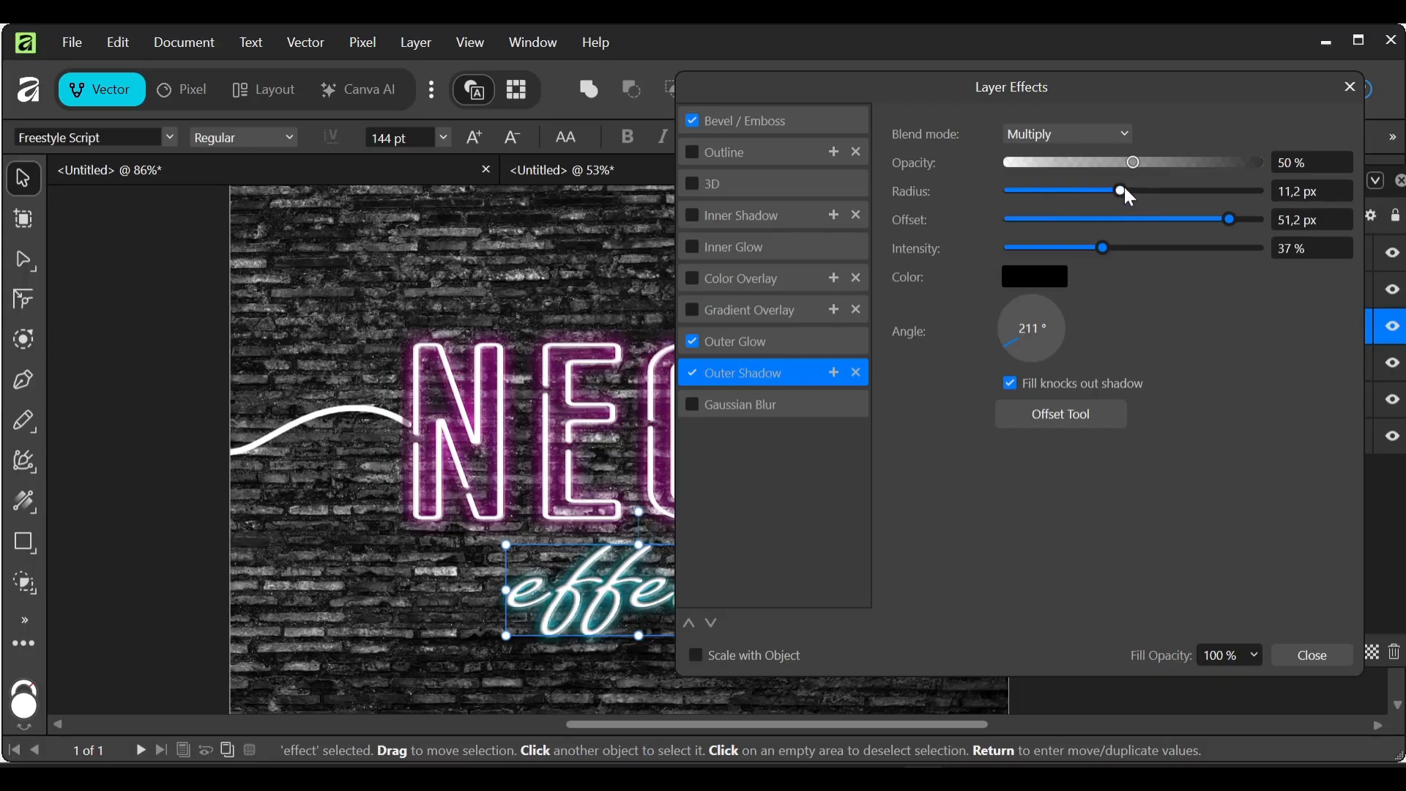
pyautogui.moveTo(1125, 191); pyautogui.dragTo(1156, 191)
pyautogui.moveTo(1232, 220)
pyautogui.mouseDown()
pyautogui.moveTo(1199, 220)
pyautogui.moveTo(1211, 218)
pyautogui.mouseUp()
pyautogui.click(1196, 249)
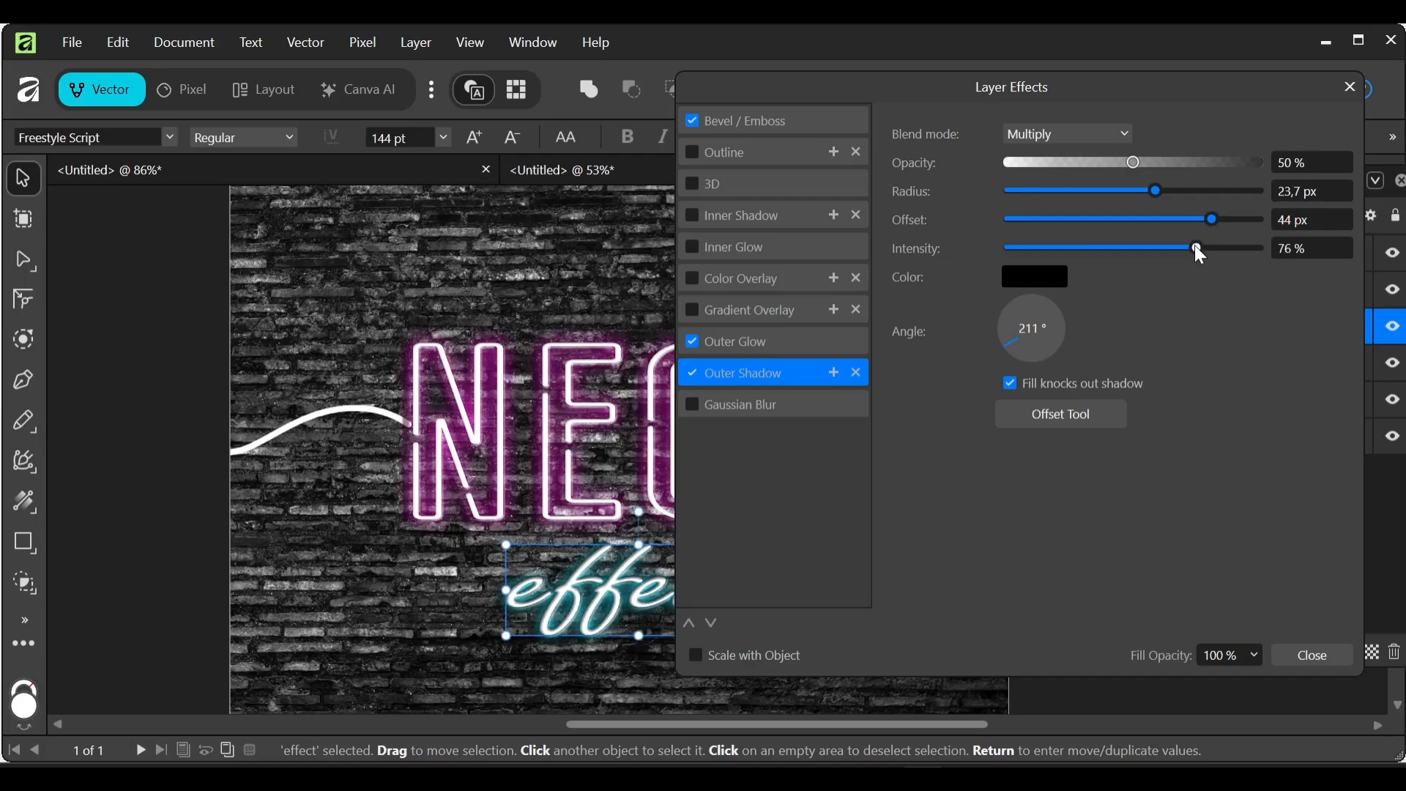
pyautogui.moveTo(1194, 244); pyautogui.dragTo(1230, 248)
pyautogui.moveTo(1009, 344); pyautogui.dragTo(1012, 346)
pyautogui.click(1302, 654)
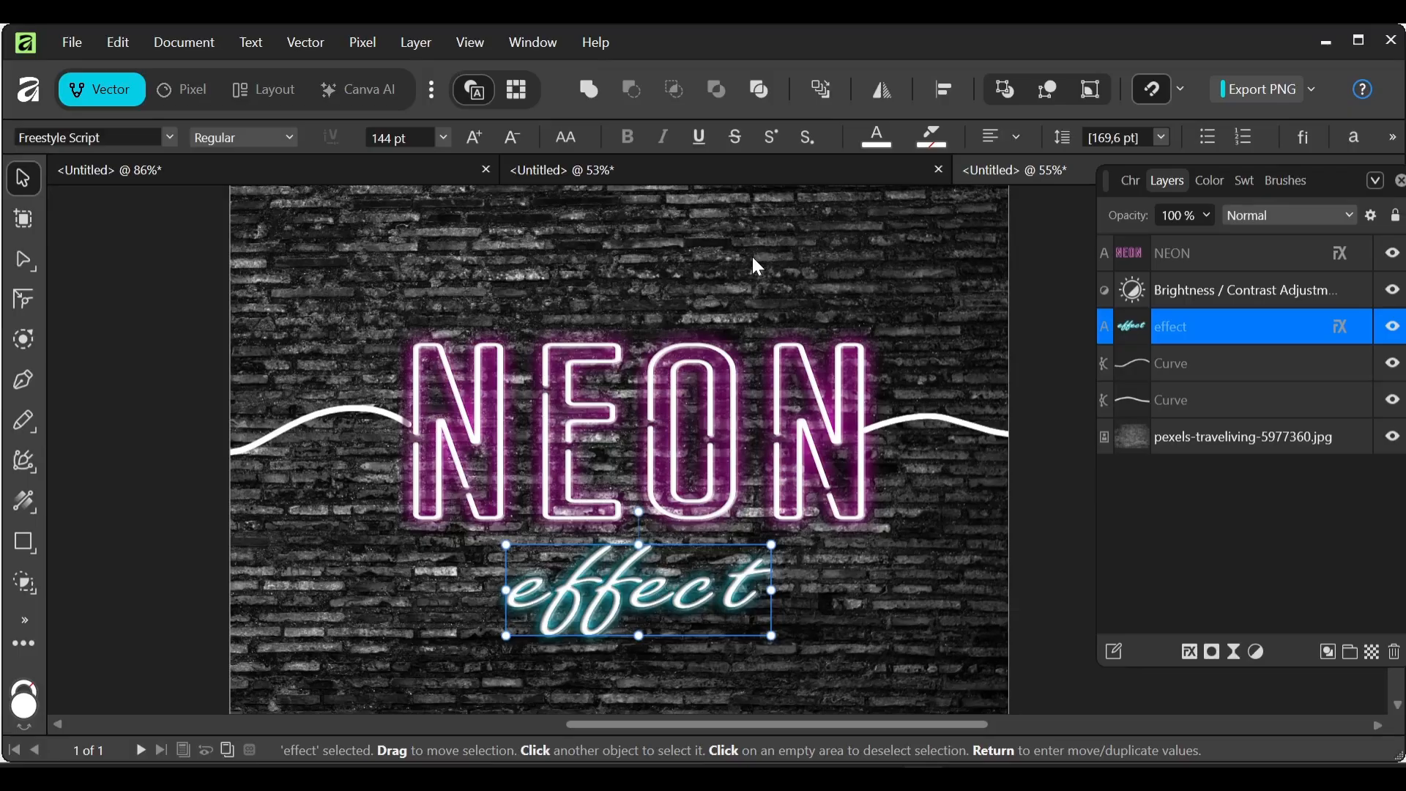
# Step: Give the curve on the right side of NEON a Pillow-type Bevel / Emboss effect with a radius above 5 px
pyautogui.click(929, 420)
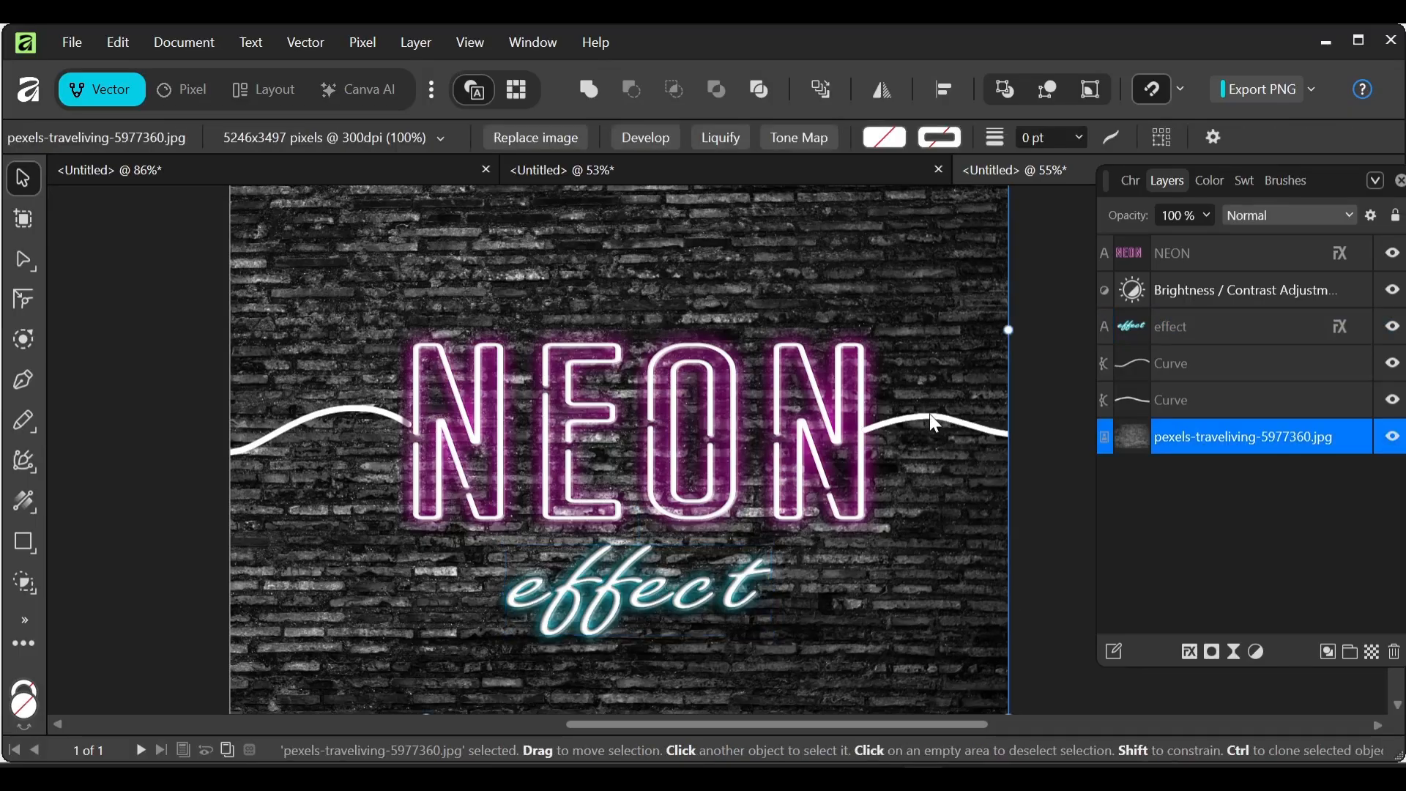
pyautogui.click(931, 415)
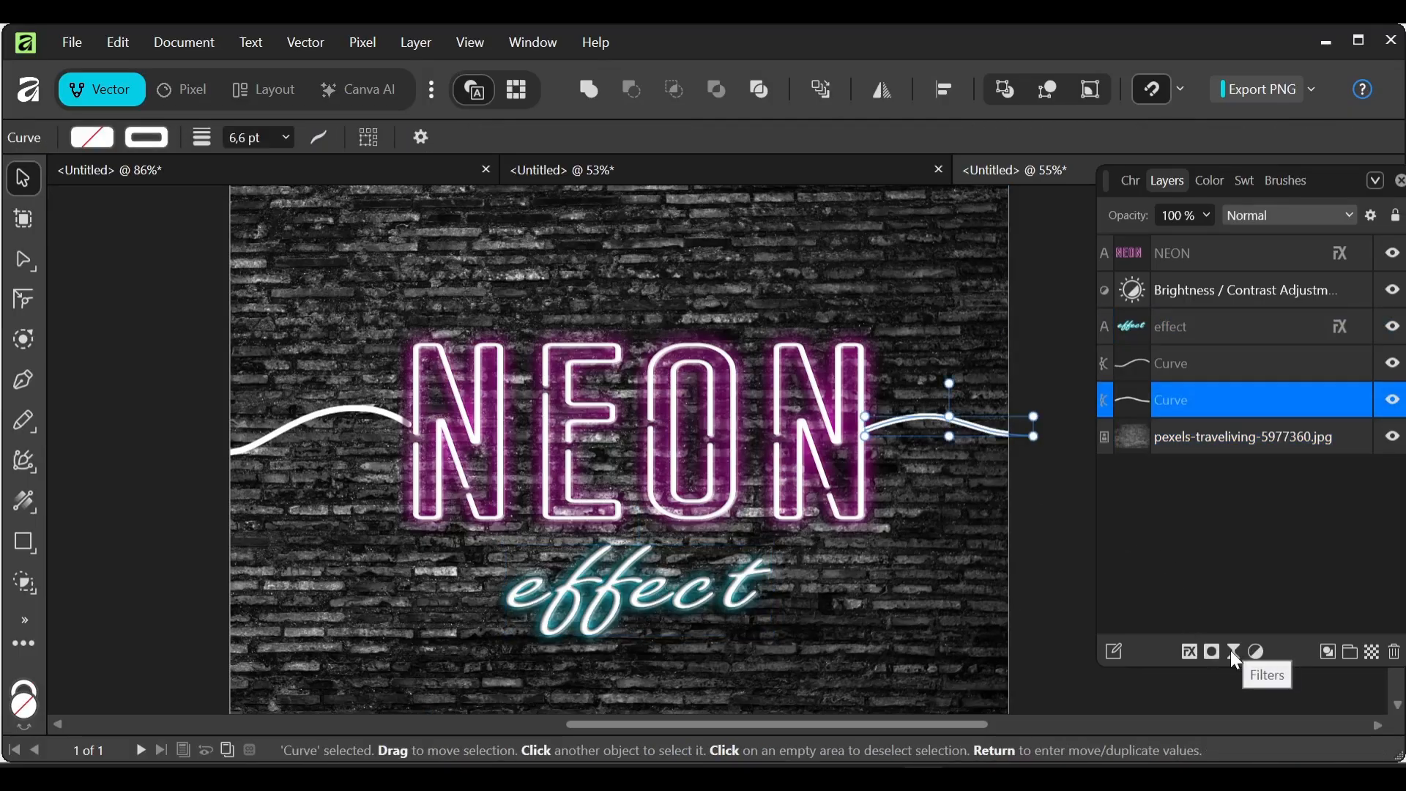
pyautogui.click(1189, 651)
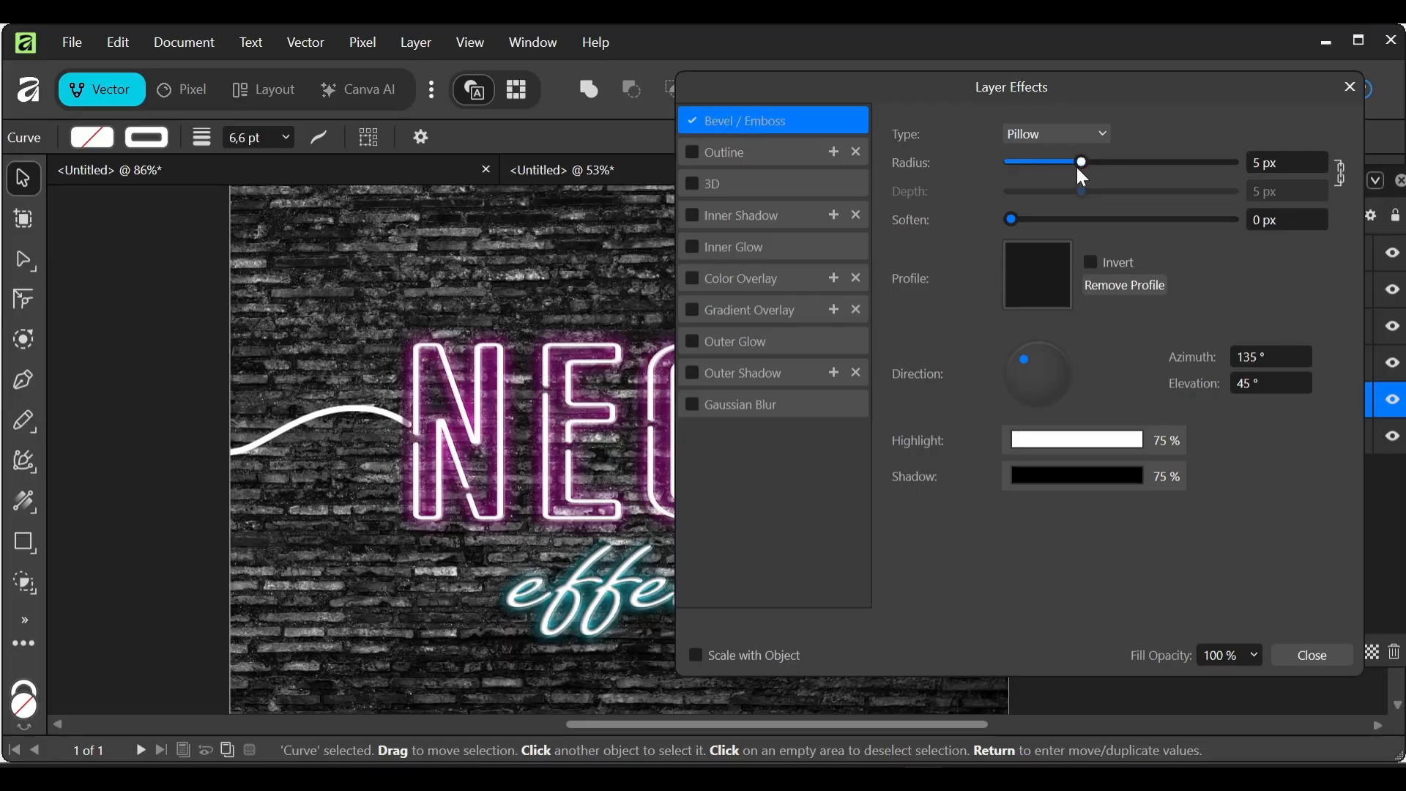
pyautogui.moveTo(1078, 167); pyautogui.dragTo(1104, 174)
# Step: Add an Outer Shadow to the right curve with radius 14,8 px, offset about 53,8 px and intensity 65 %, and close the layer effects
pyautogui.click(740, 375)
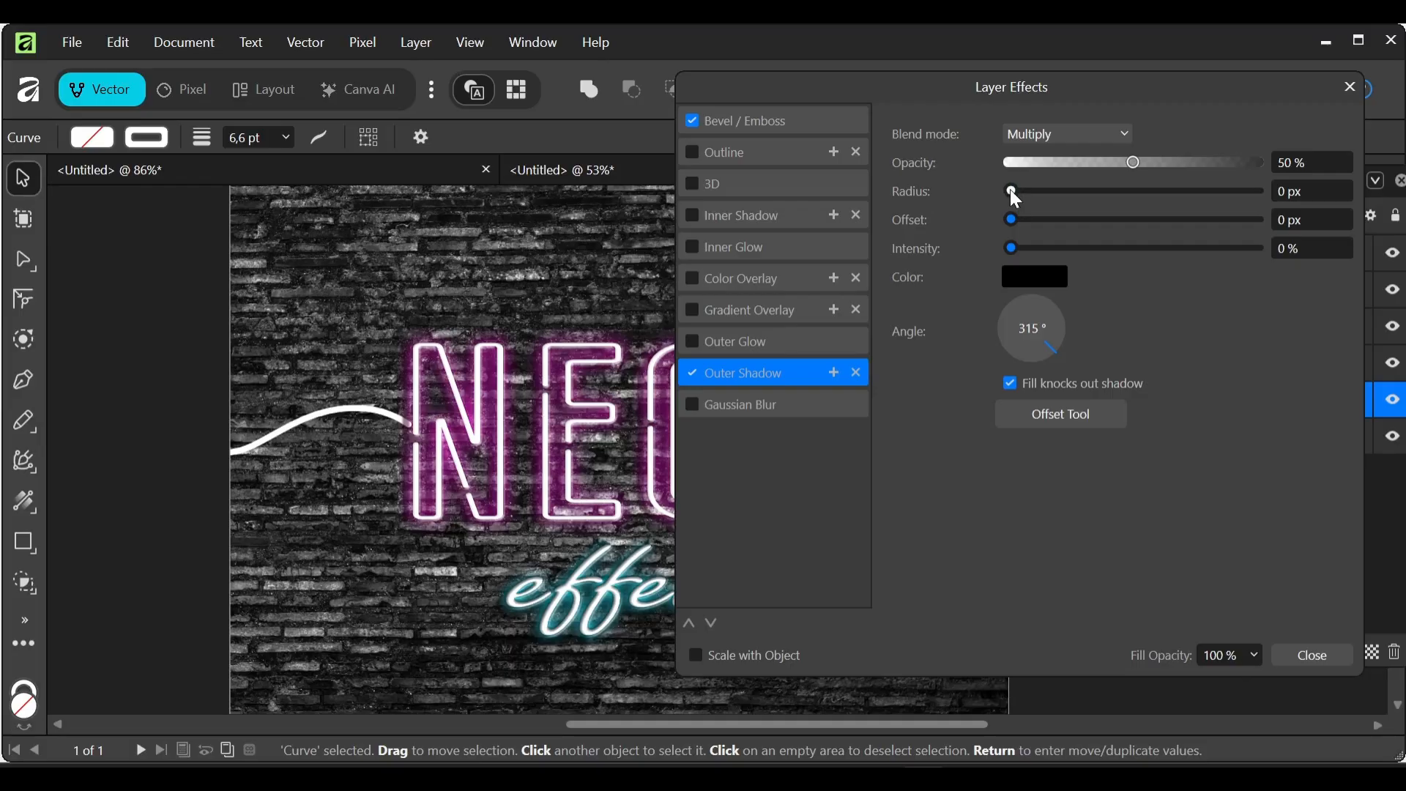
pyautogui.moveTo(1011, 189); pyautogui.dragTo(1131, 197)
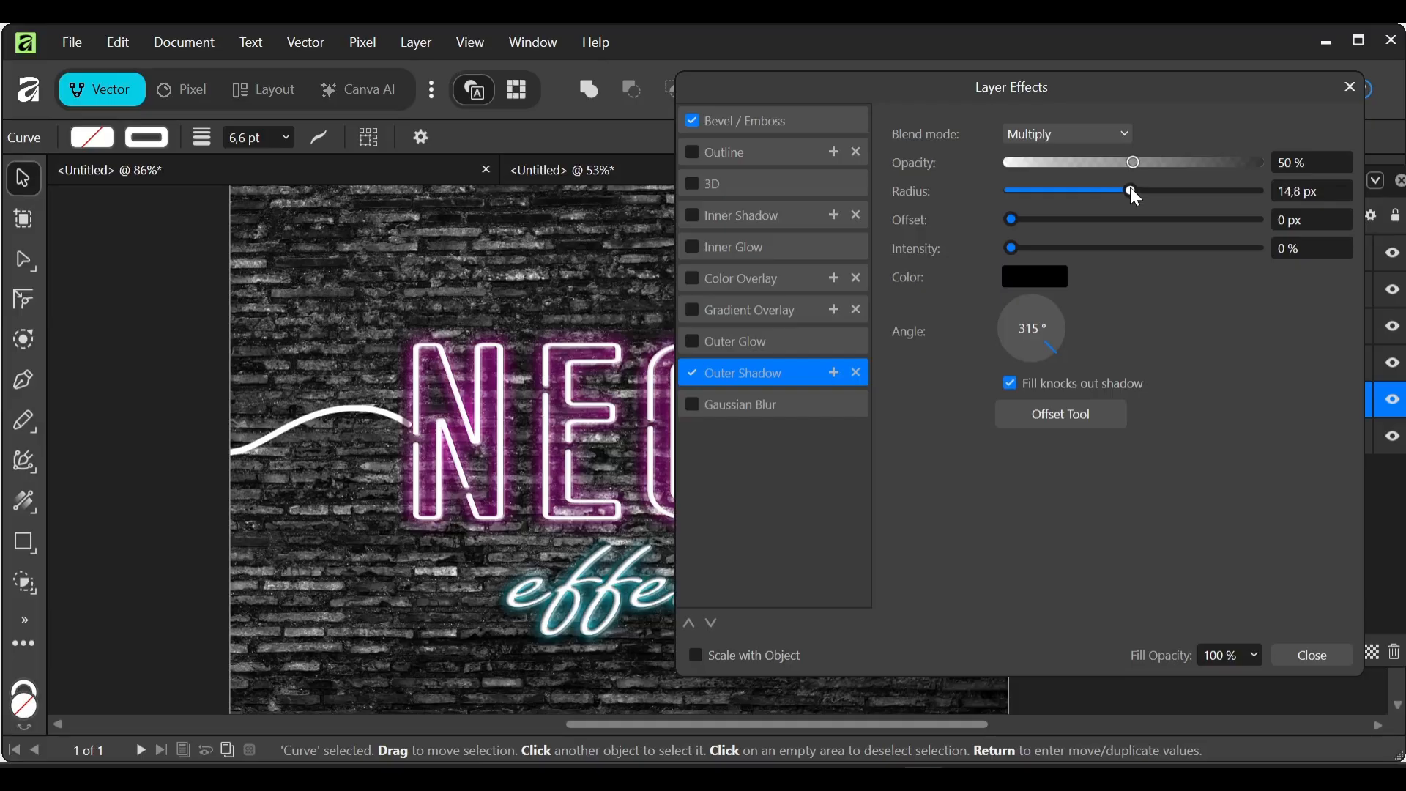
pyautogui.click(1168, 220)
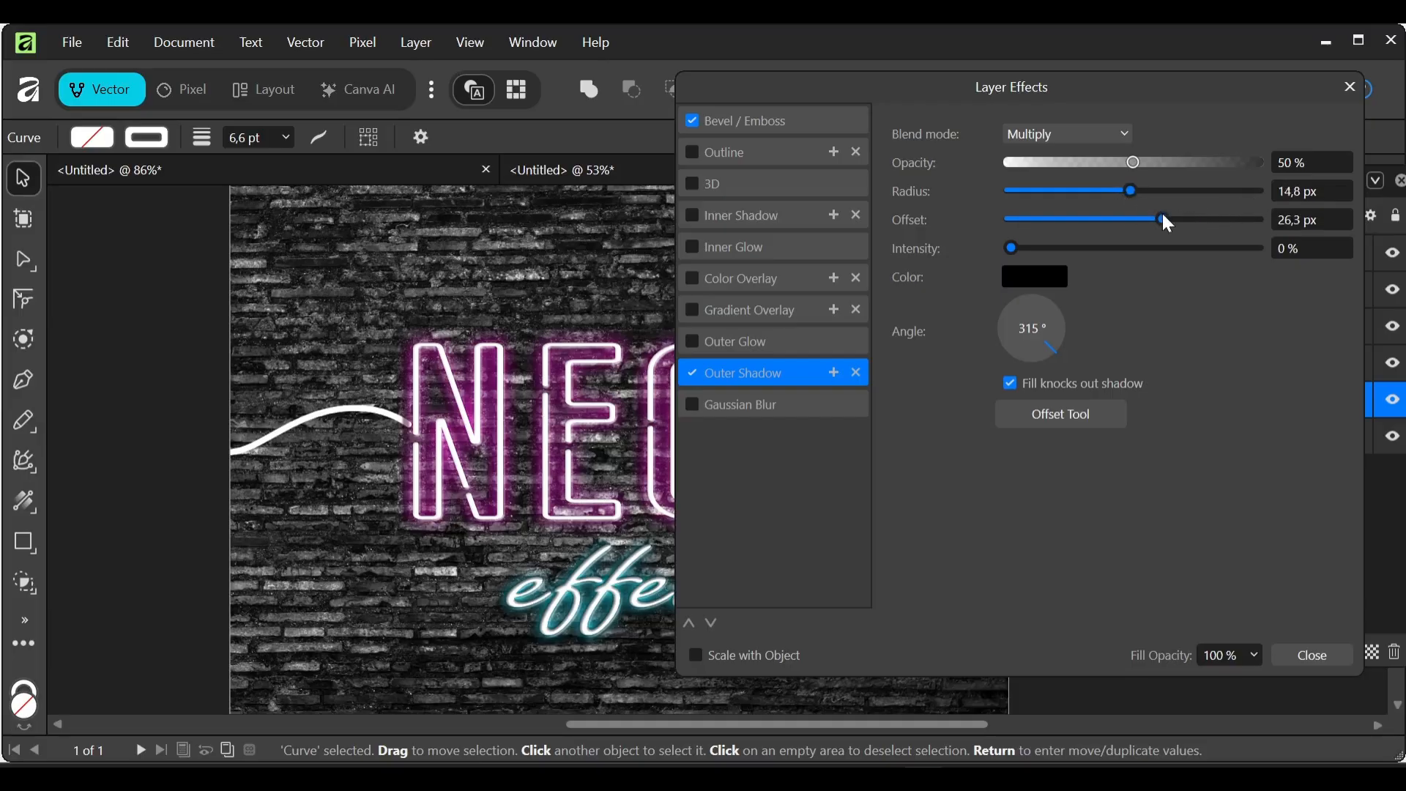
pyautogui.moveTo(1166, 218); pyautogui.dragTo(1238, 232)
pyautogui.moveTo(1113, 250); pyautogui.dragTo(1176, 260)
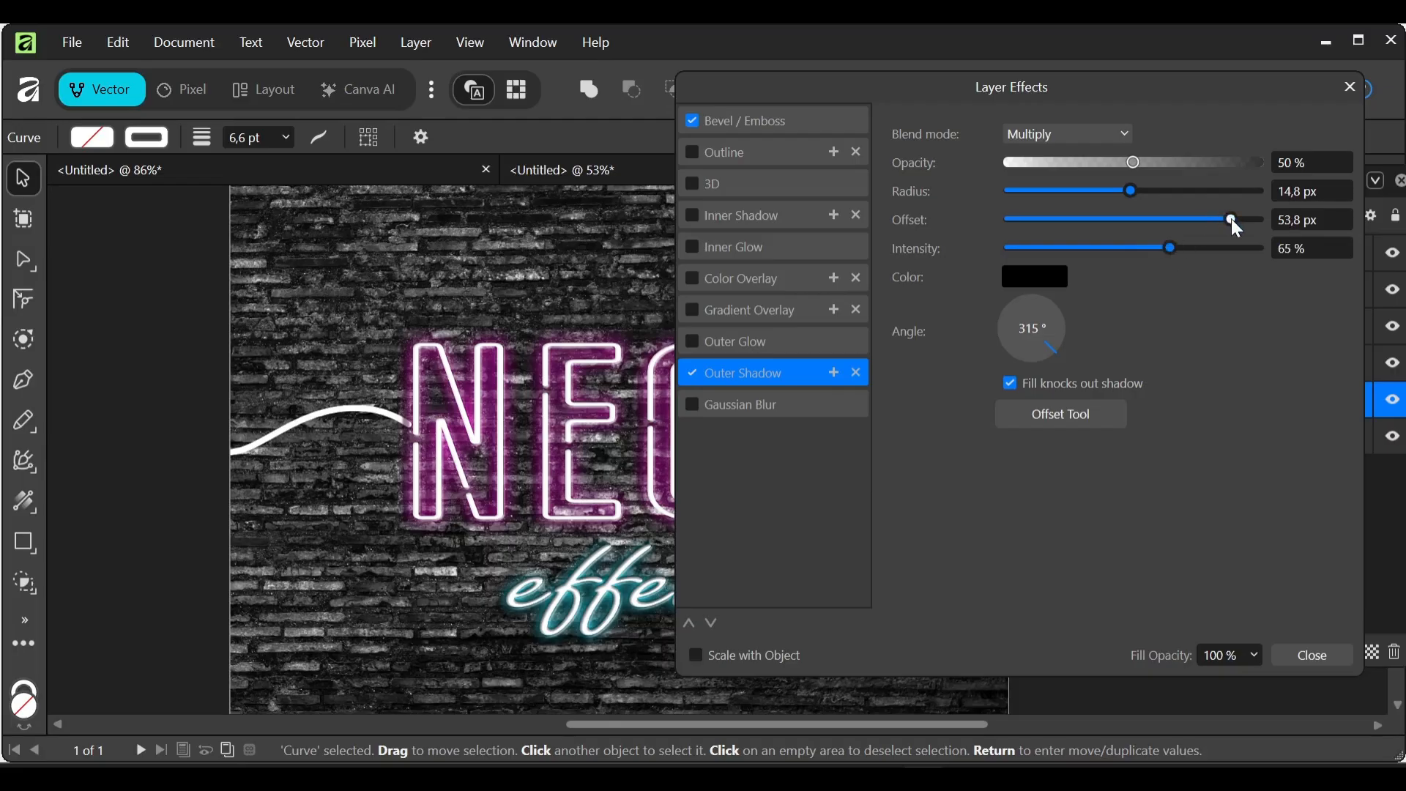
pyautogui.moveTo(1234, 222); pyautogui.dragTo(1236, 222)
pyautogui.click(1350, 88)
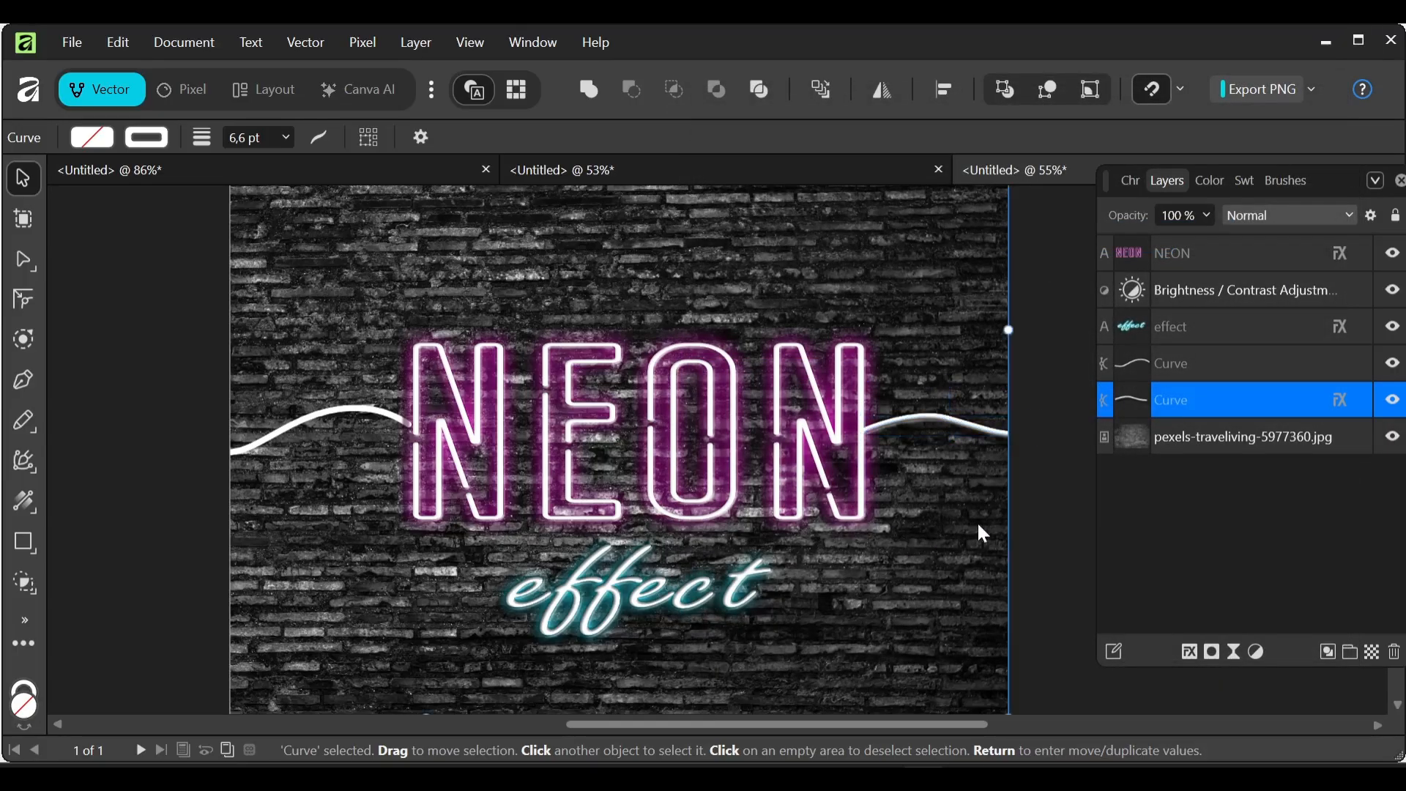
pyautogui.click(956, 505)
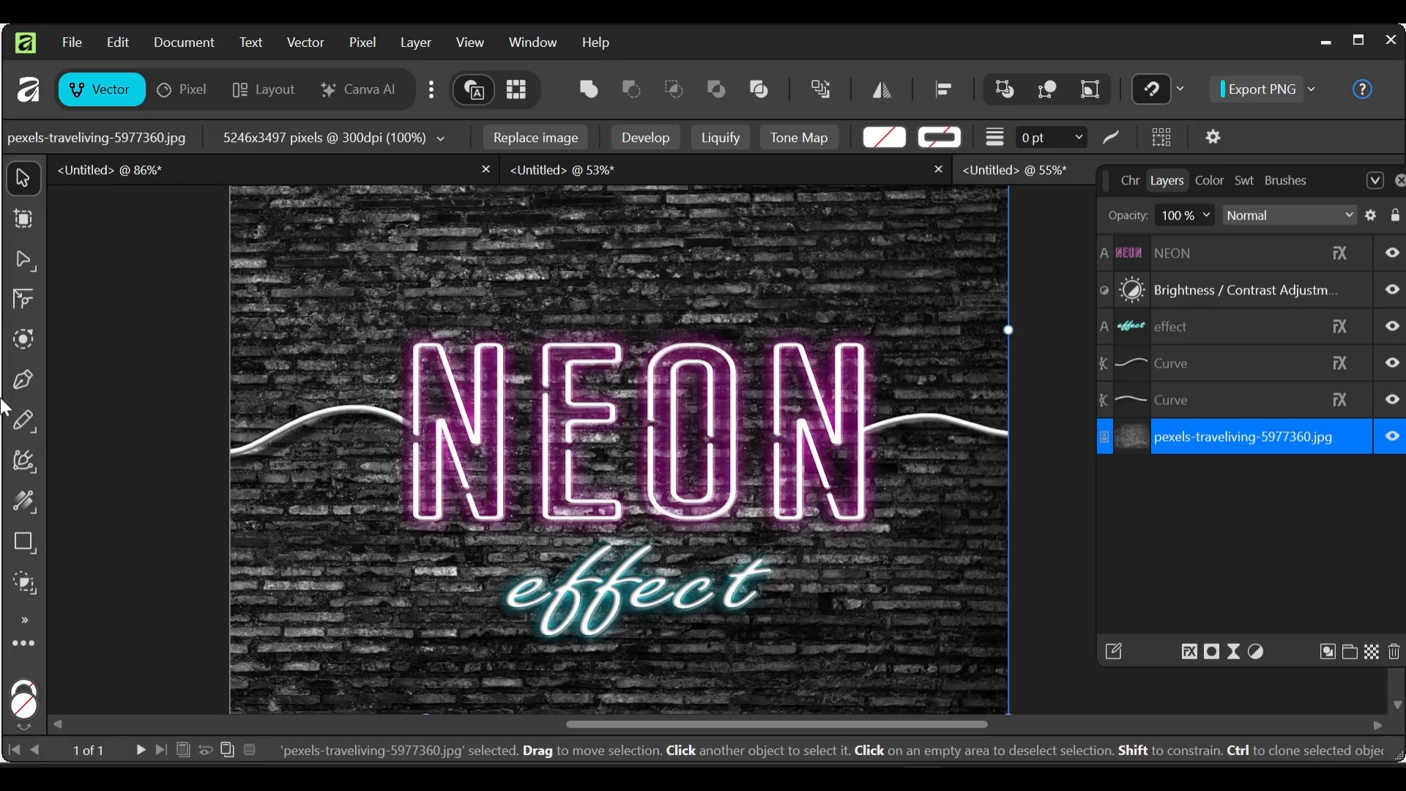
# Step: Draw two white-outlined heart shapes, one above left of NEON and one in the wall's lower right area
pyautogui.click(24, 543)
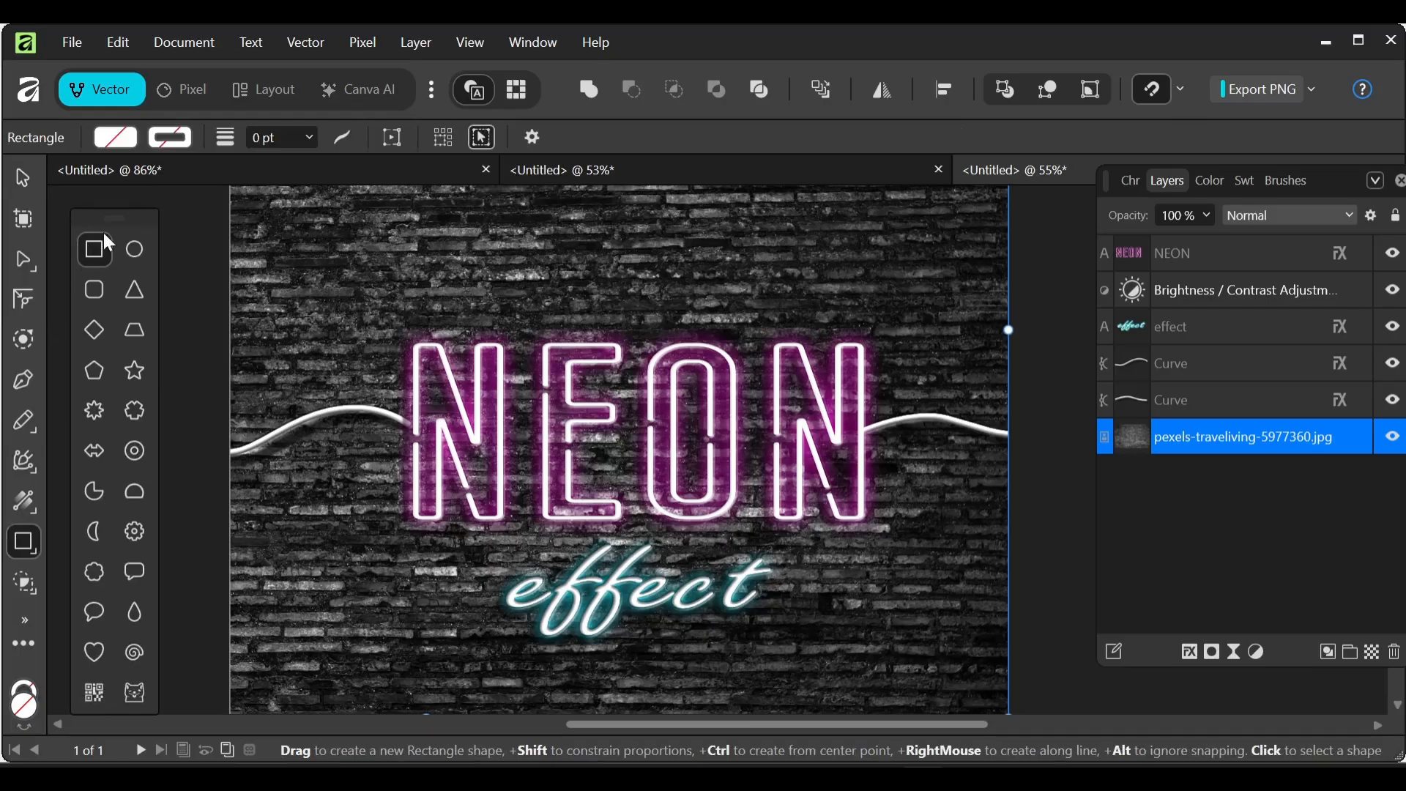
pyautogui.click(92, 648)
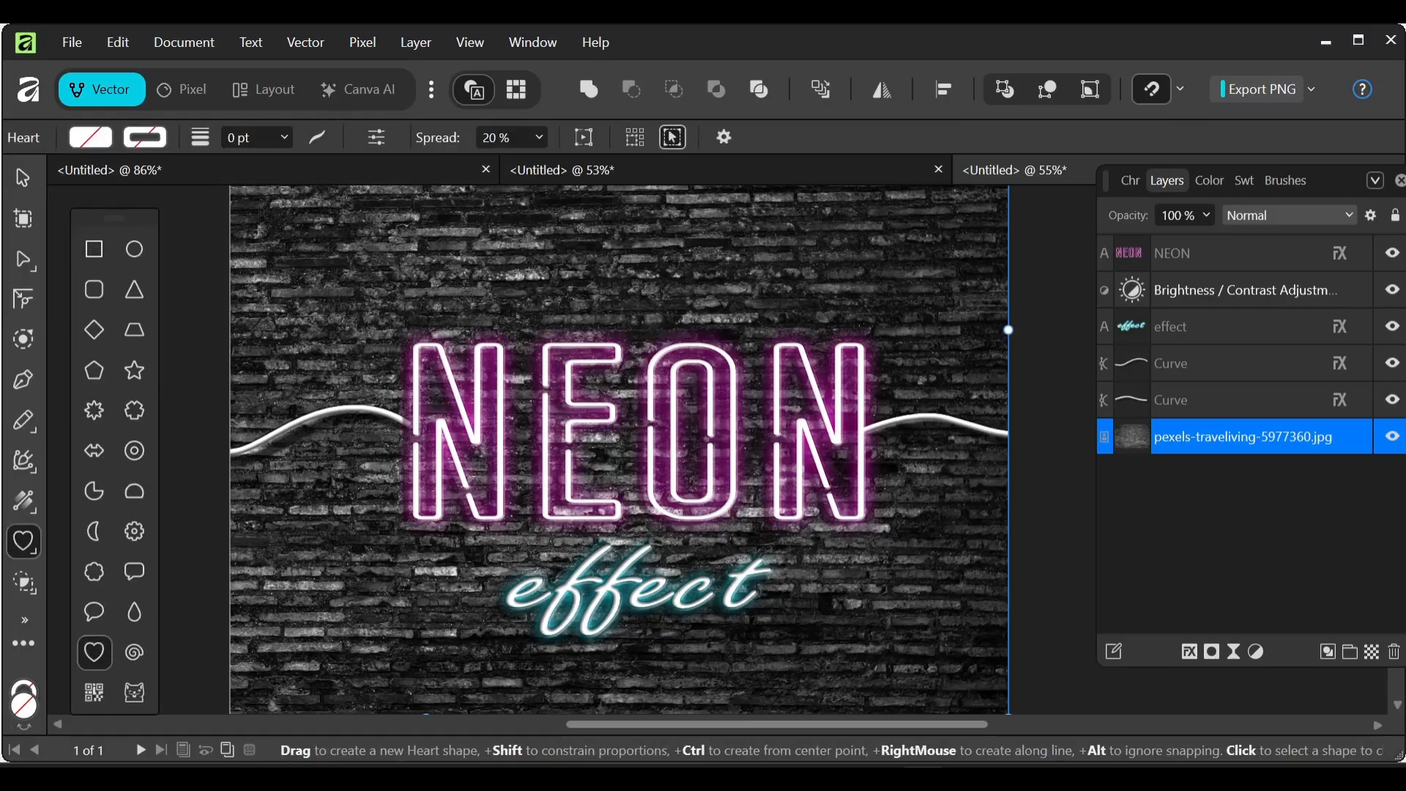
pyautogui.moveTo(257, 211); pyautogui.dragTo(427, 361)
pyautogui.scroll(-1, 718, 464)
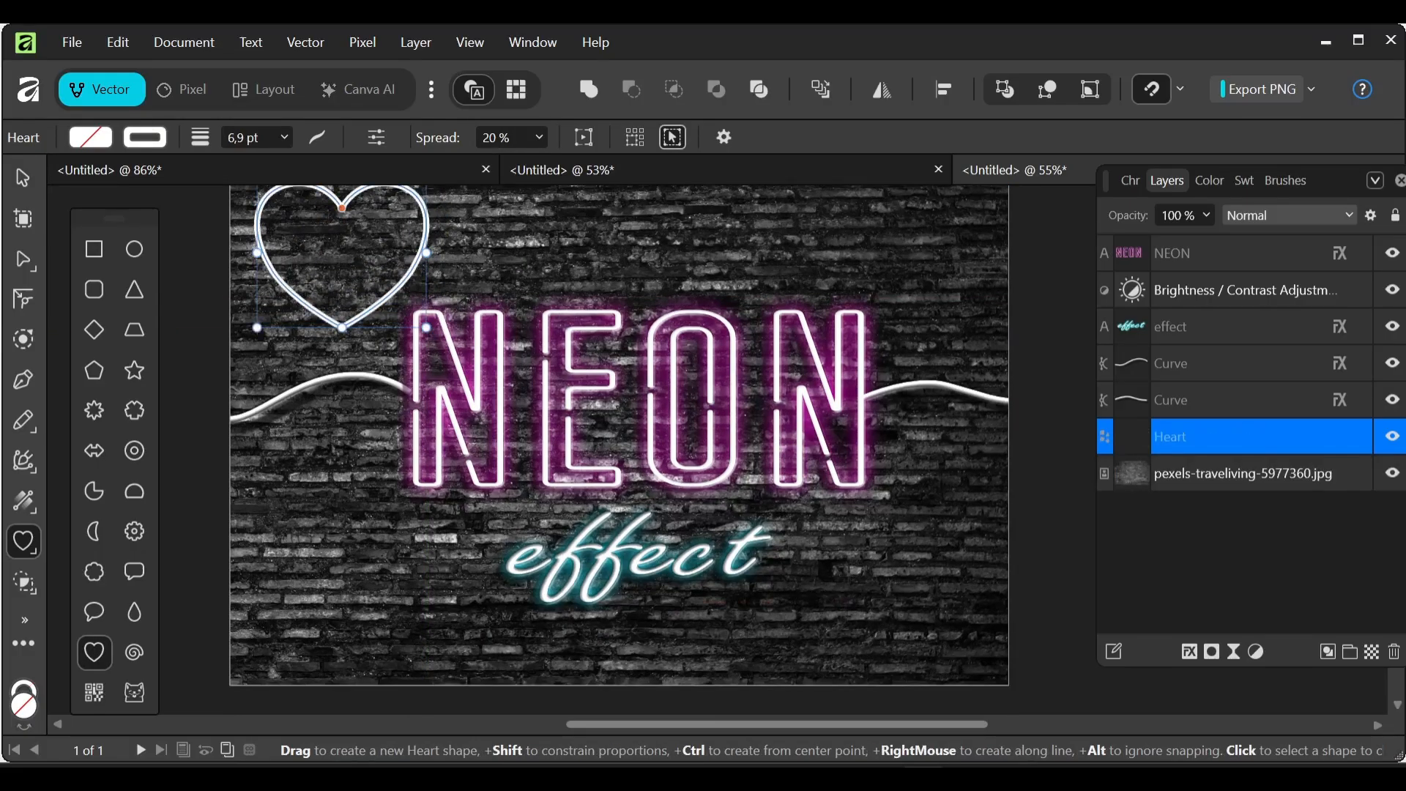
pyautogui.moveTo(838, 572); pyautogui.dragTo(983, 697)
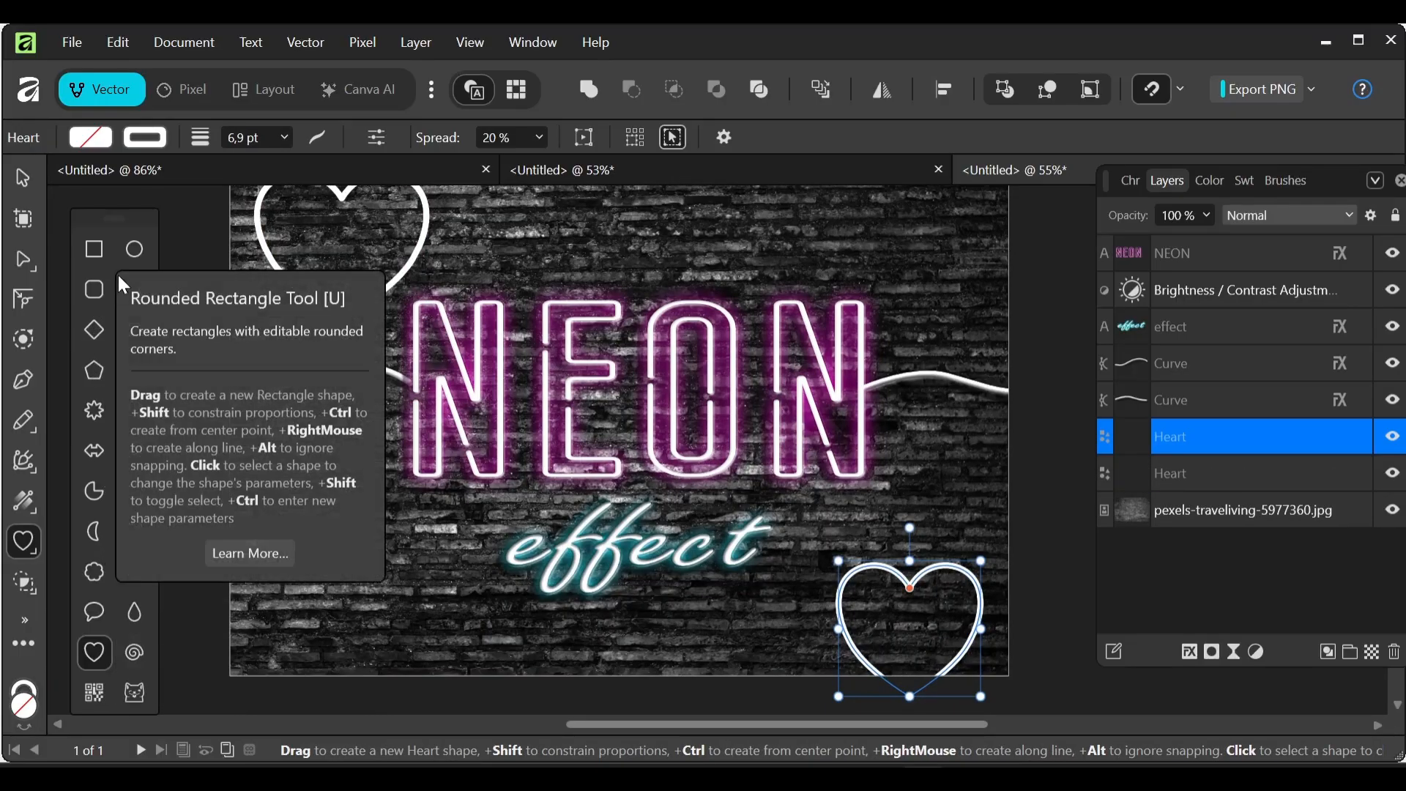
# Step: Draw two white-outlined five-point stars, one above the right half of NEON and one in the wall's lower left corner
pyautogui.click(134, 371)
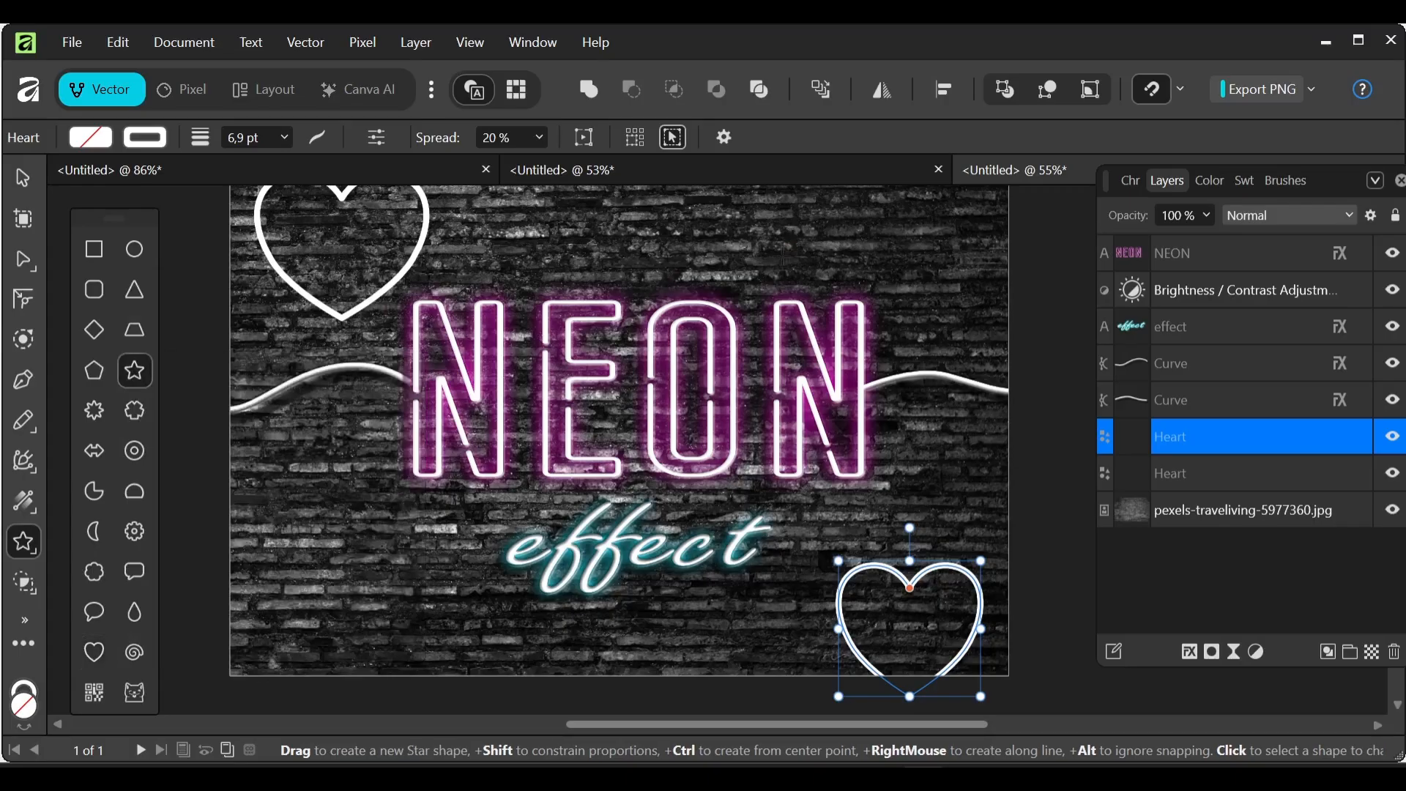
pyautogui.scroll(2, 619, 450)
pyautogui.moveTo(903, 196); pyautogui.dragTo(789, 331)
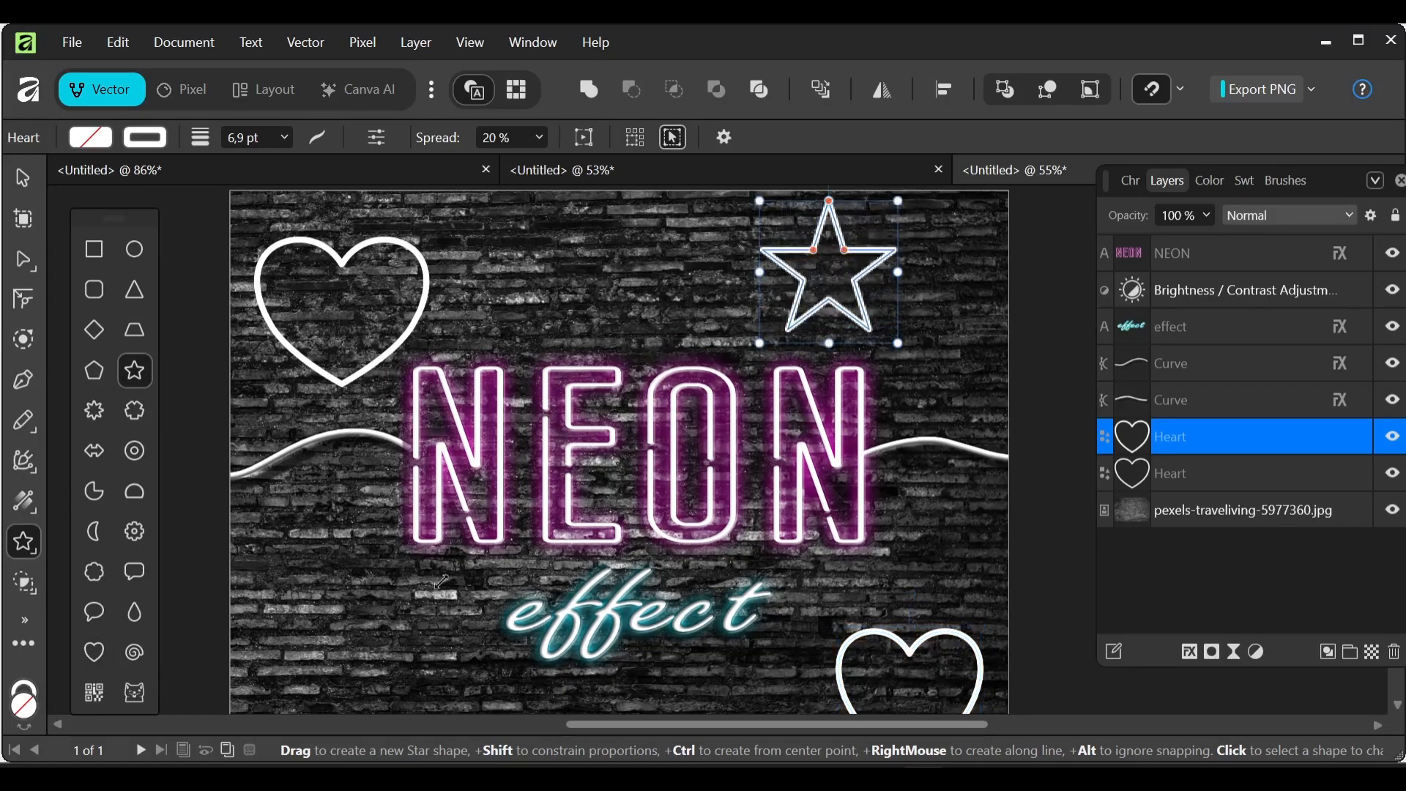
pyautogui.scroll(-2, 439, 580)
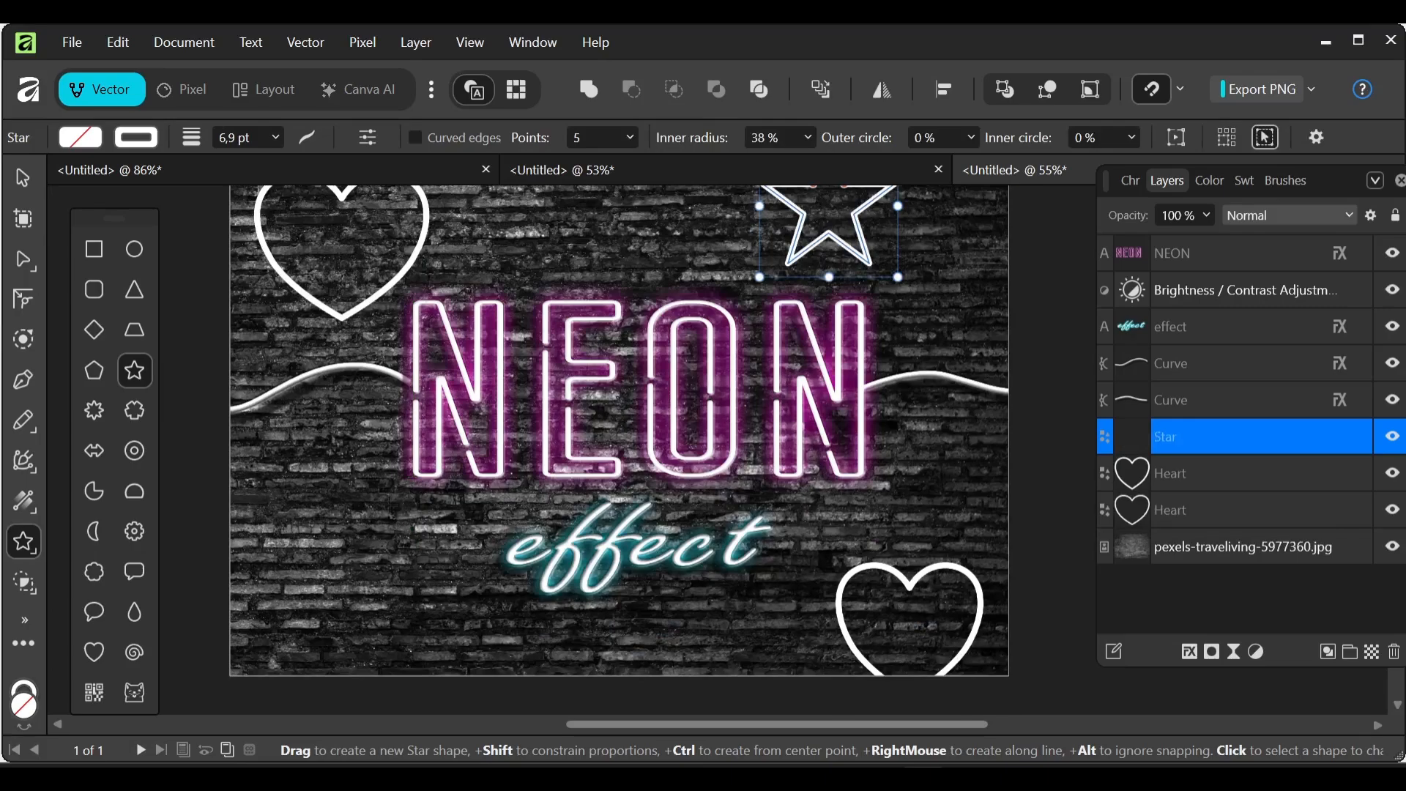
pyautogui.moveTo(391, 501); pyautogui.dragTo(240, 674)
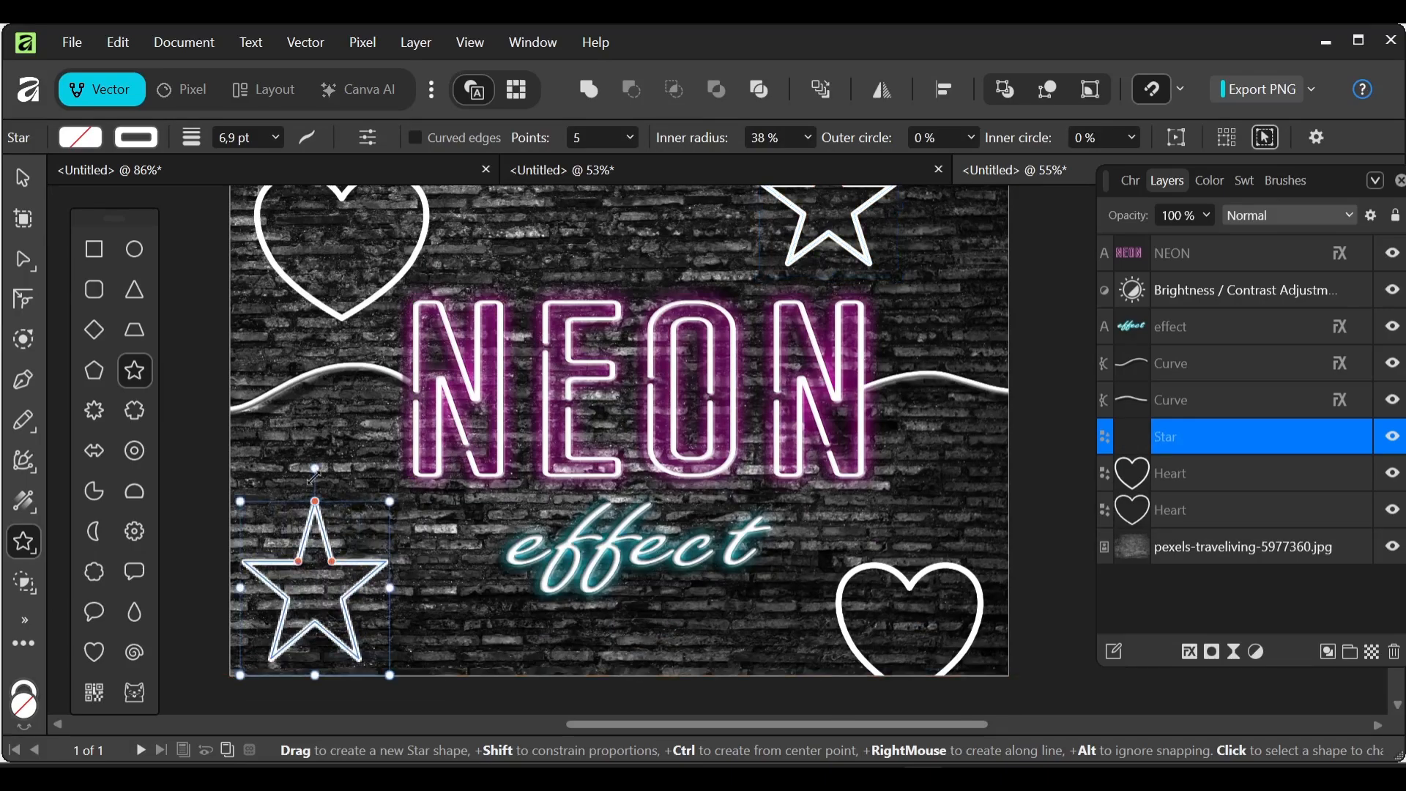
# Step: Rotate the lower-left star clockwise and shift it slightly upward
pyautogui.moveTo(315, 473); pyautogui.dragTo(460, 565)
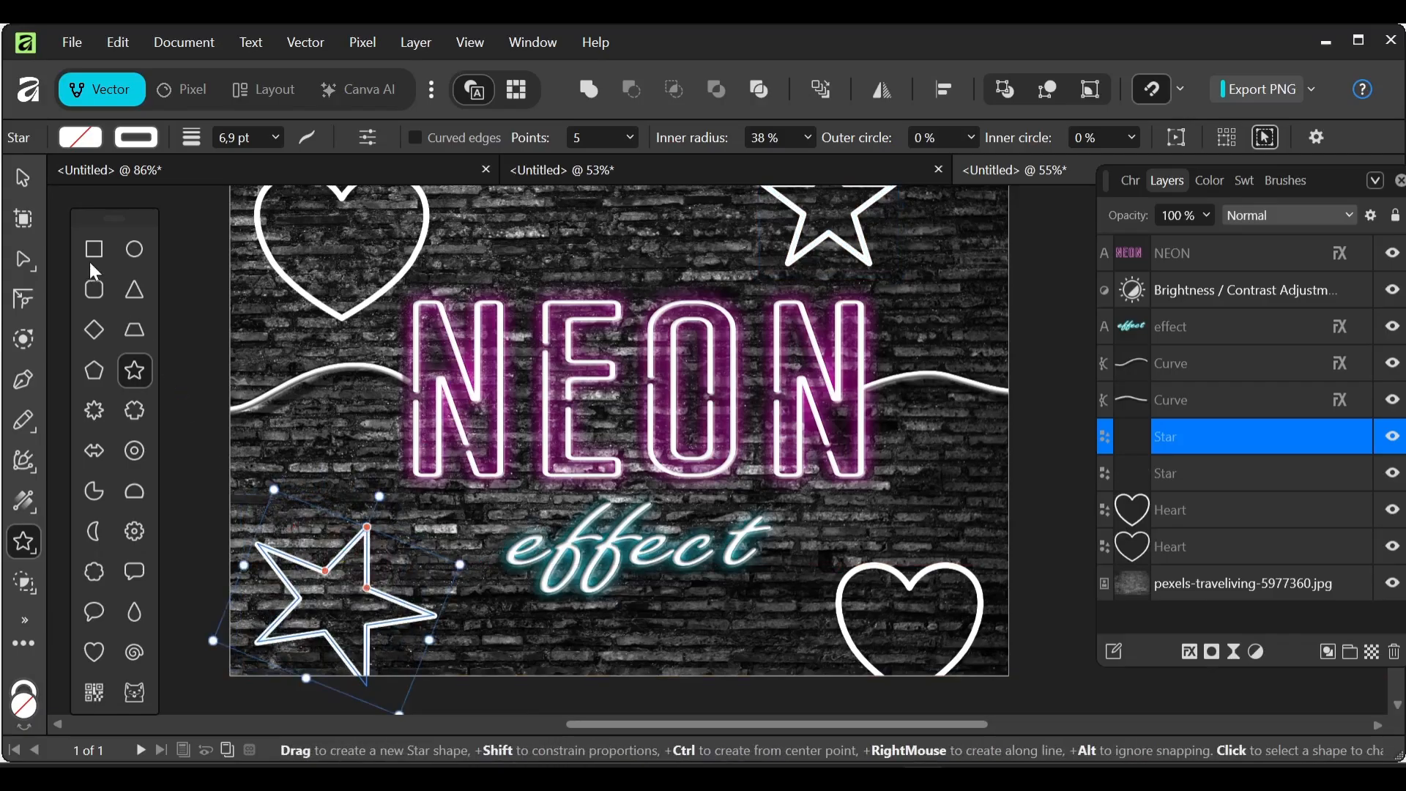
pyautogui.click(18, 177)
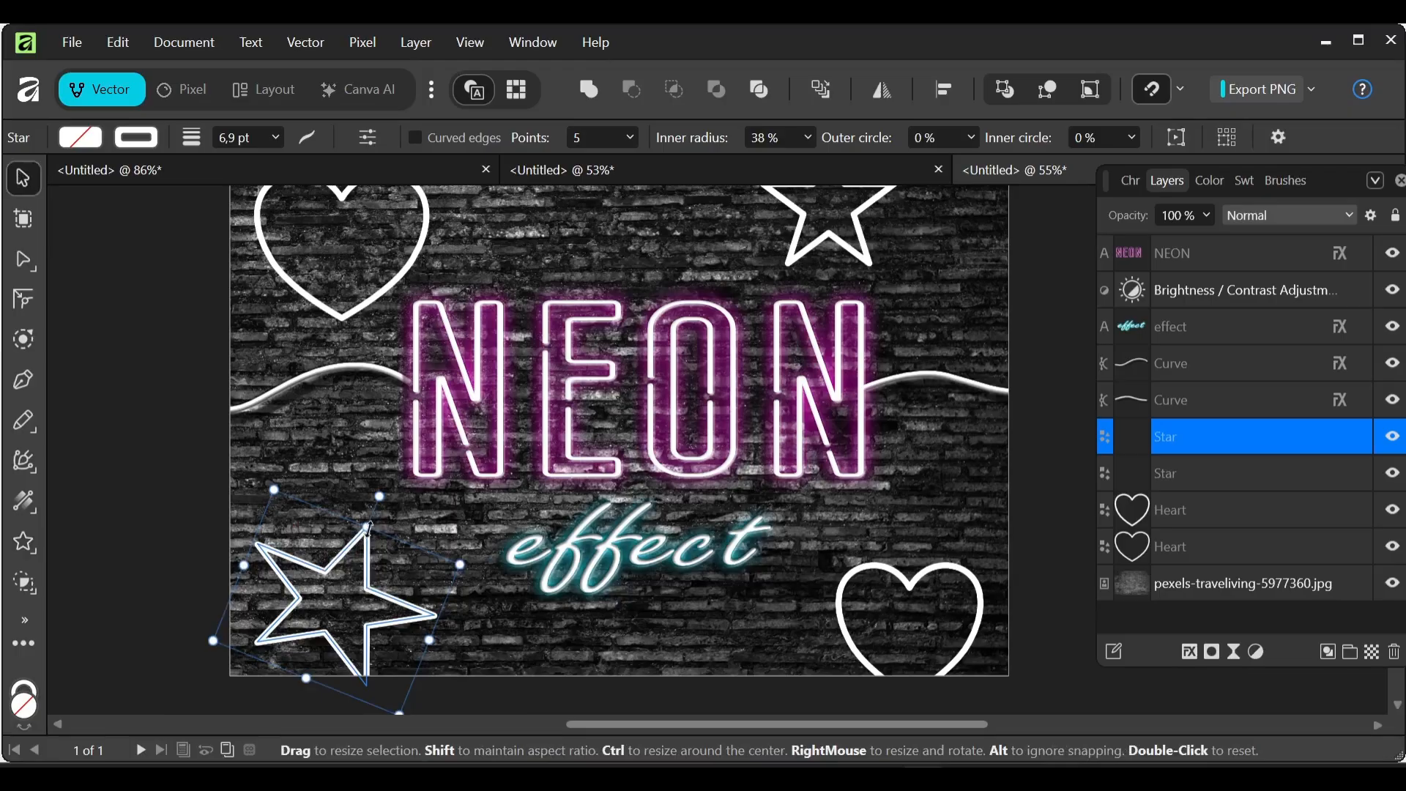
pyautogui.moveTo(369, 526); pyautogui.dragTo(377, 504)
# Step: Tilt the lower-right heart counterclockwise and move it up so it fits fully on the wall
pyautogui.click(904, 570)
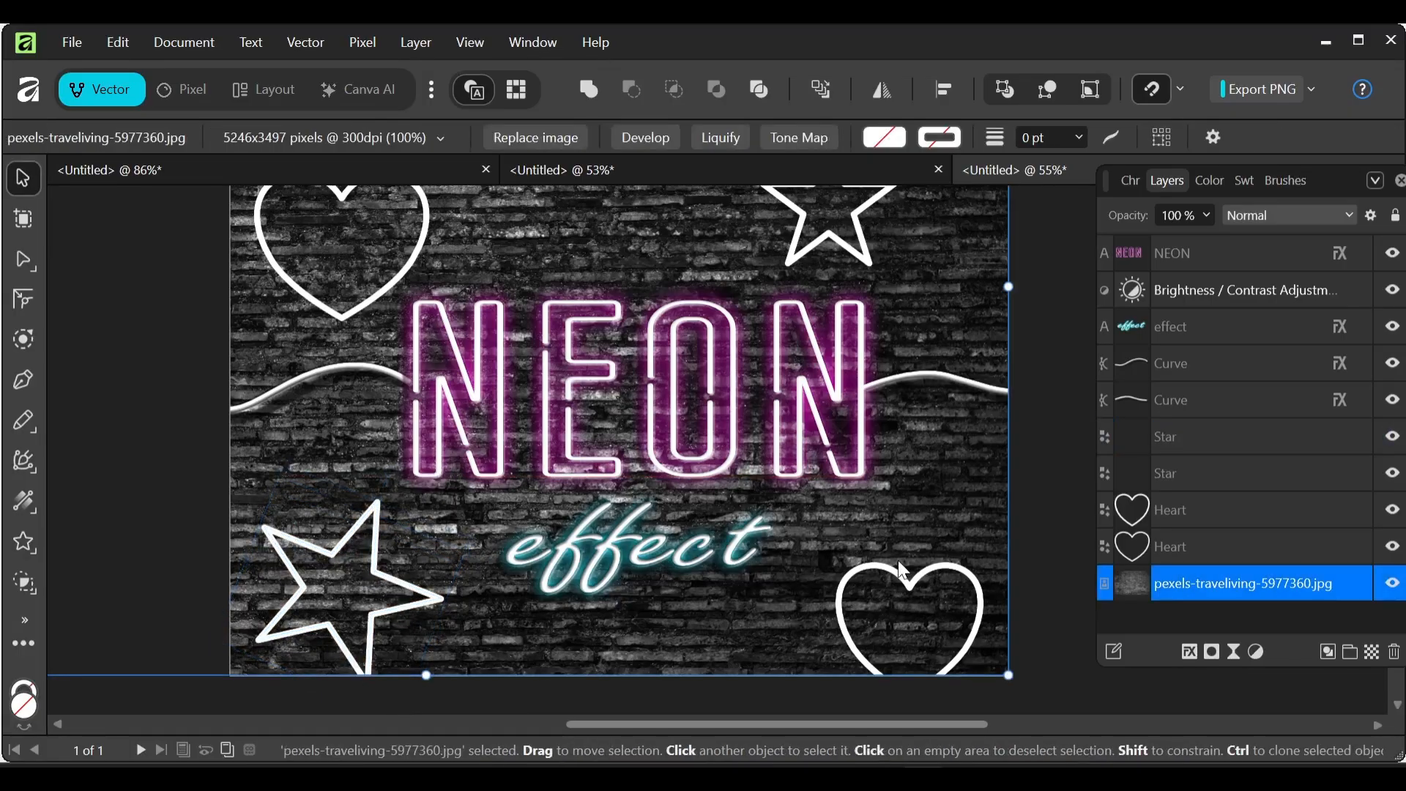
pyautogui.click(882, 574)
pyautogui.moveTo(882, 573); pyautogui.dragTo(866, 511)
pyautogui.scroll(1, 801, 508)
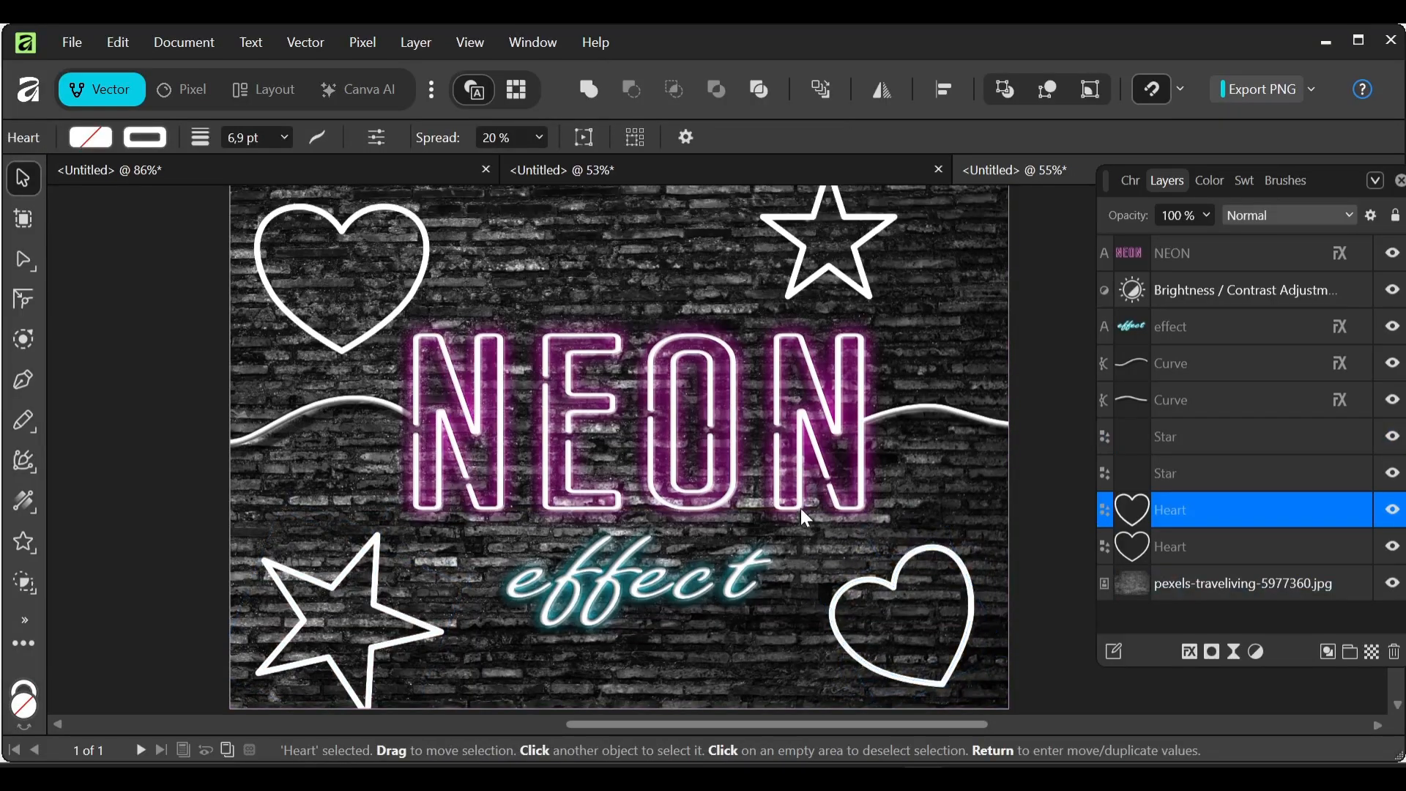
# Step: Rotate the upper-right star counterclockwise and nudge it up and to the right
pyautogui.click(844, 283)
pyautogui.scroll(1, 844, 283)
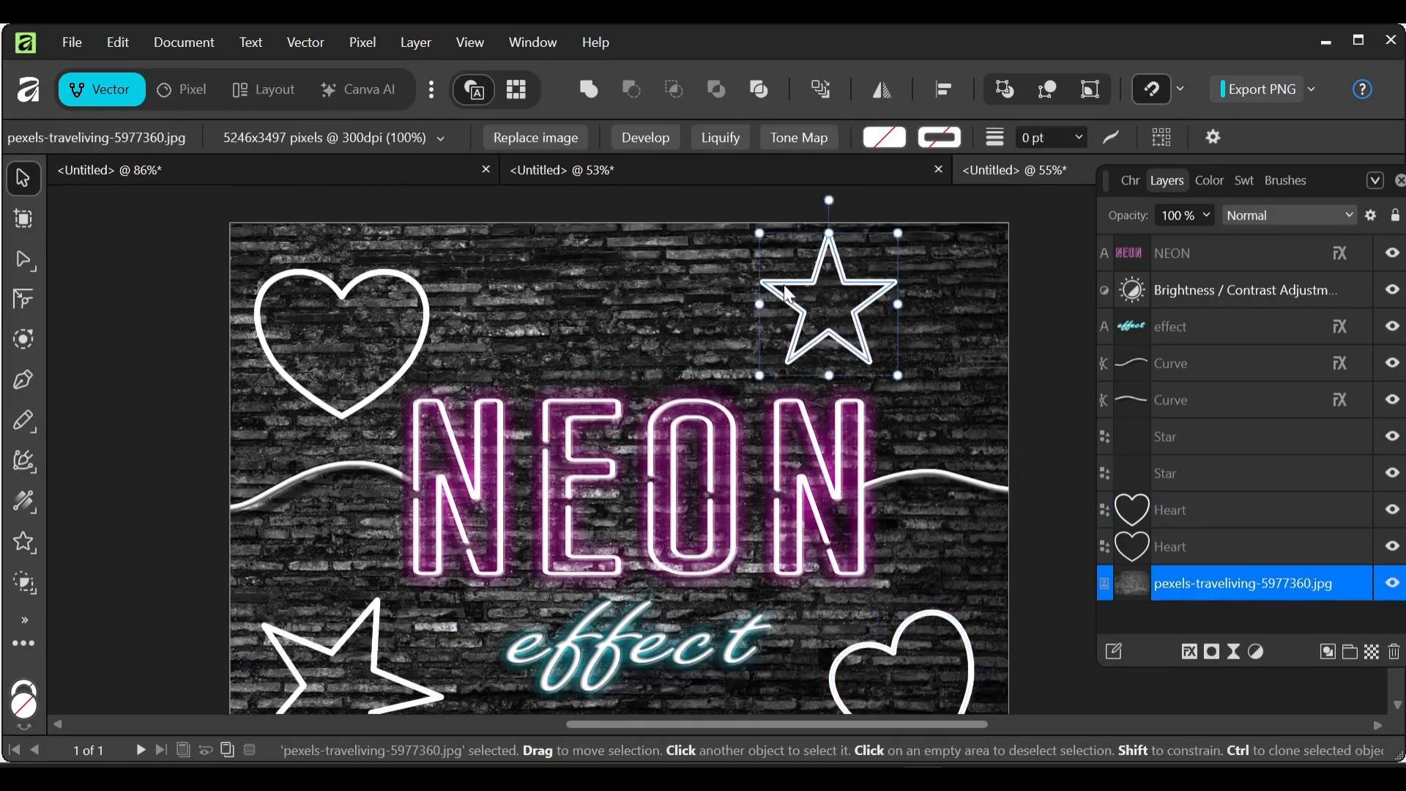
pyautogui.click(789, 295)
pyautogui.moveTo(830, 200); pyautogui.dragTo(789, 210)
pyautogui.moveTo(808, 271); pyautogui.dragTo(822, 256)
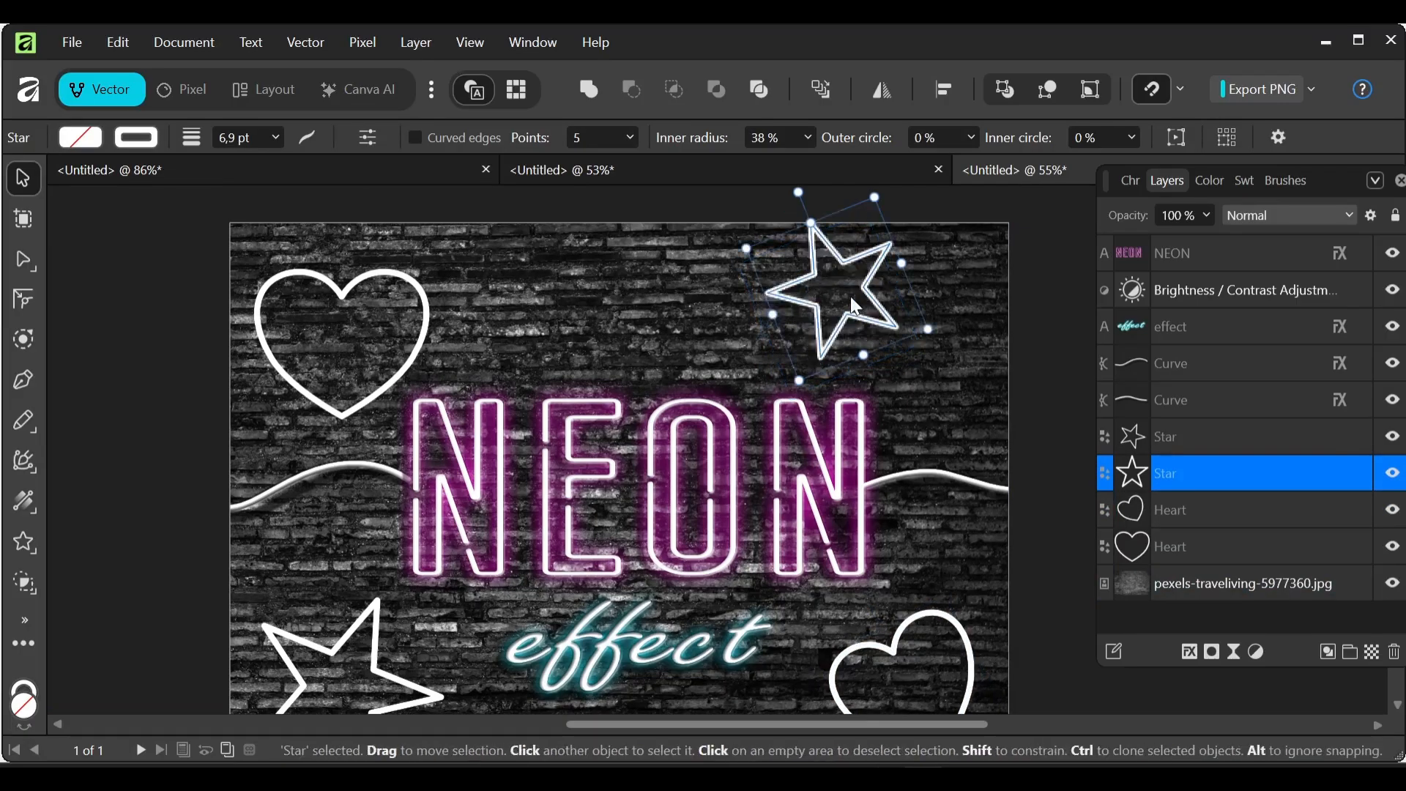
# Step: Tilt the upper-left heart clockwise and move it closer to the wall's upper-left corner
pyautogui.click(300, 344)
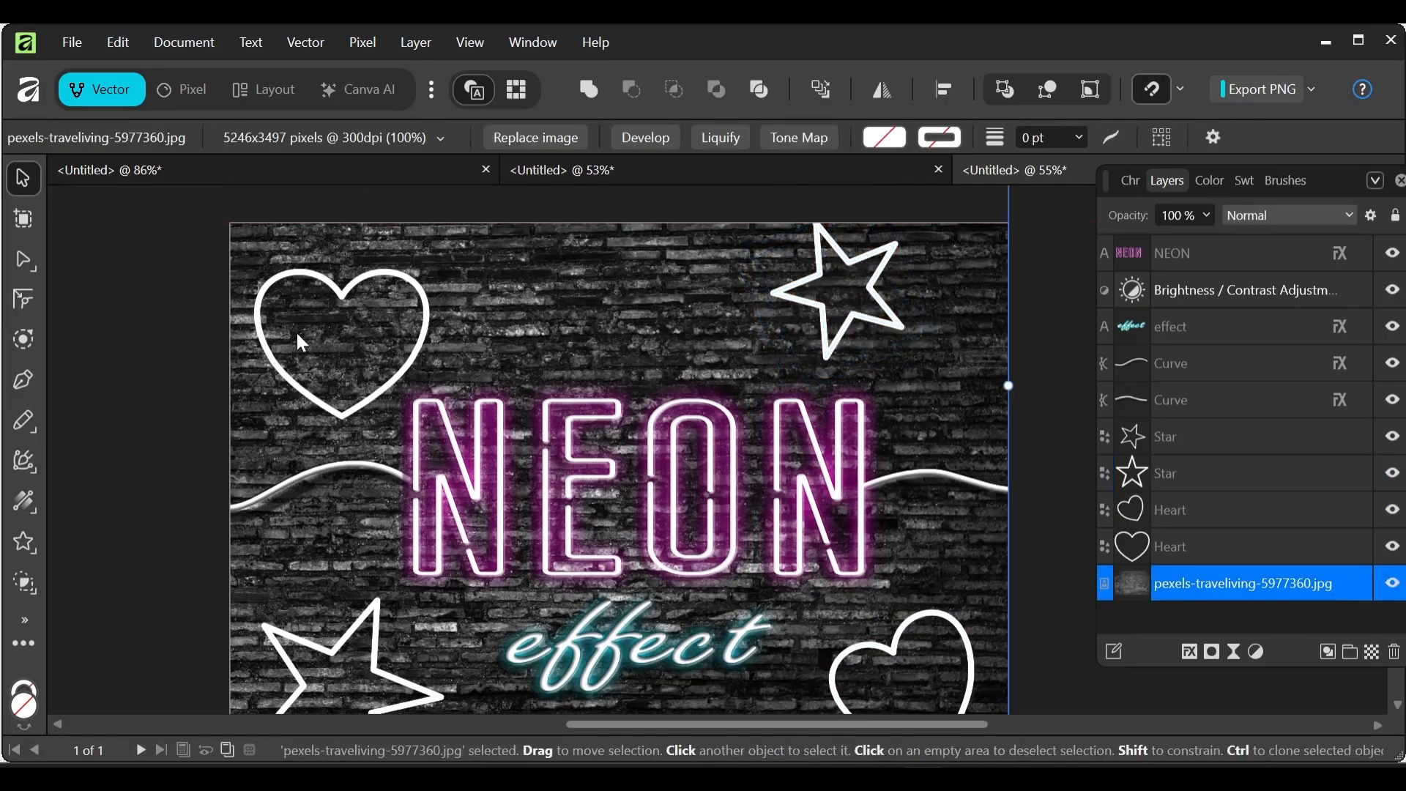
pyautogui.click(362, 277)
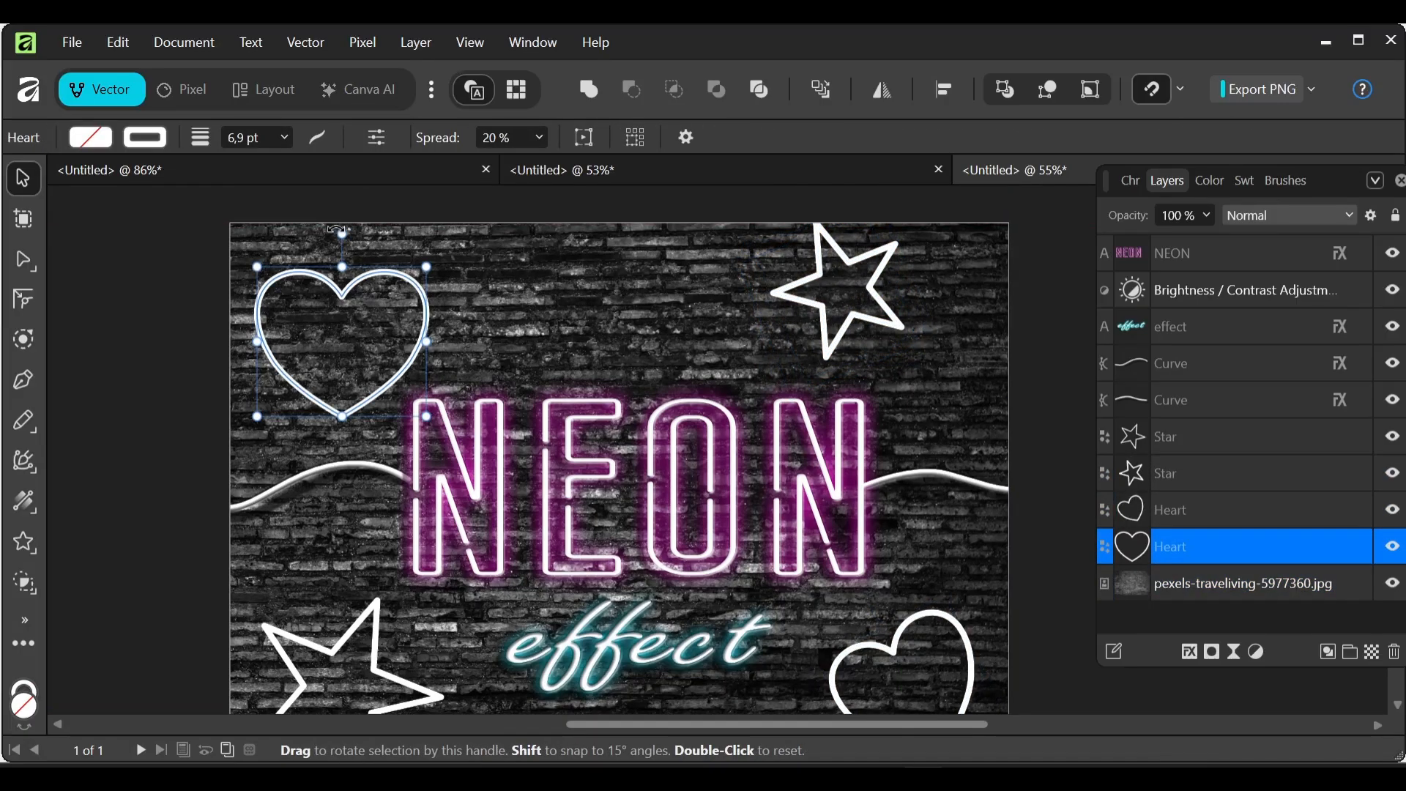
pyautogui.moveTo(337, 230); pyautogui.dragTo(406, 250)
pyautogui.moveTo(344, 340); pyautogui.dragTo(331, 321)
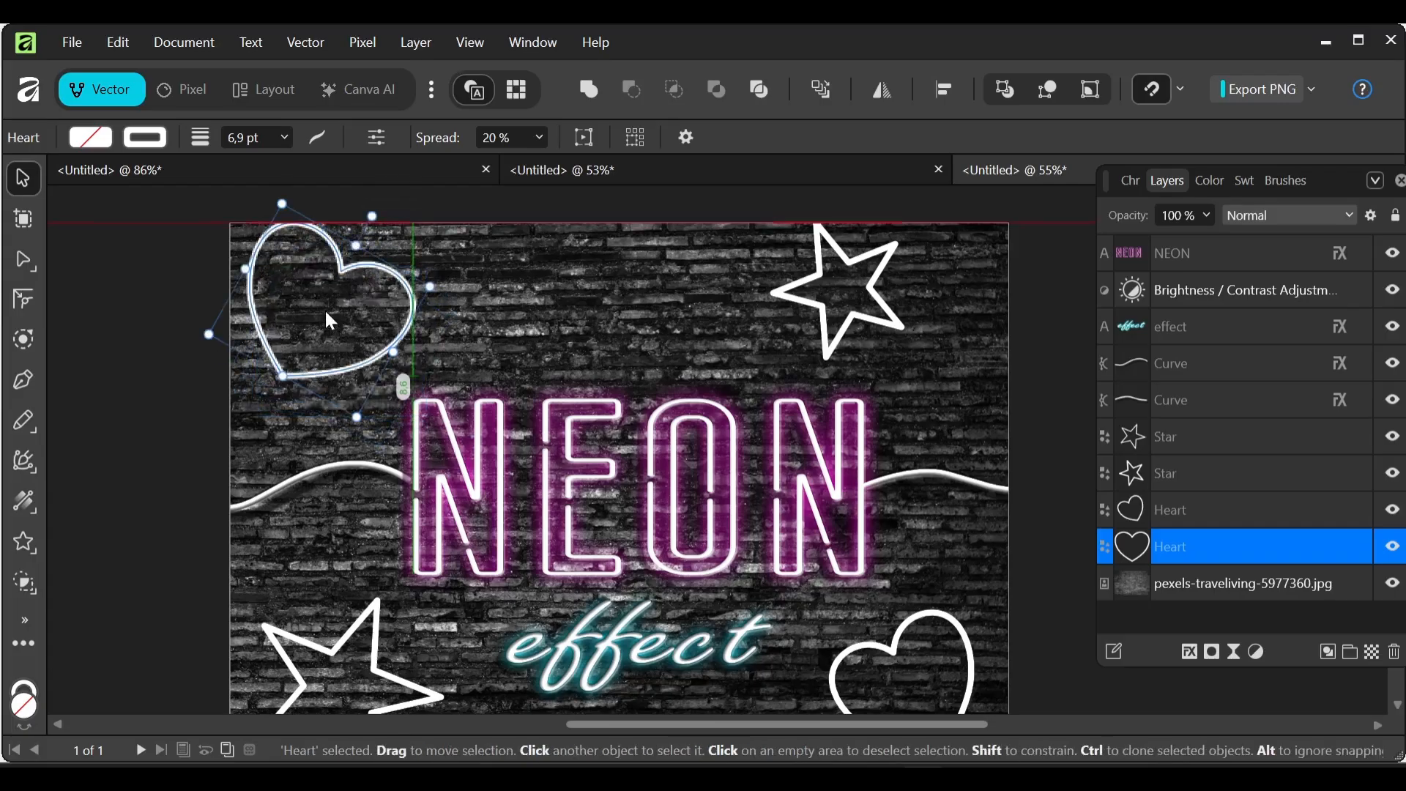
# Step: Lock the brick wall image layer and move the upper star further right, into the wall's upper-right corner
pyautogui.click(879, 319)
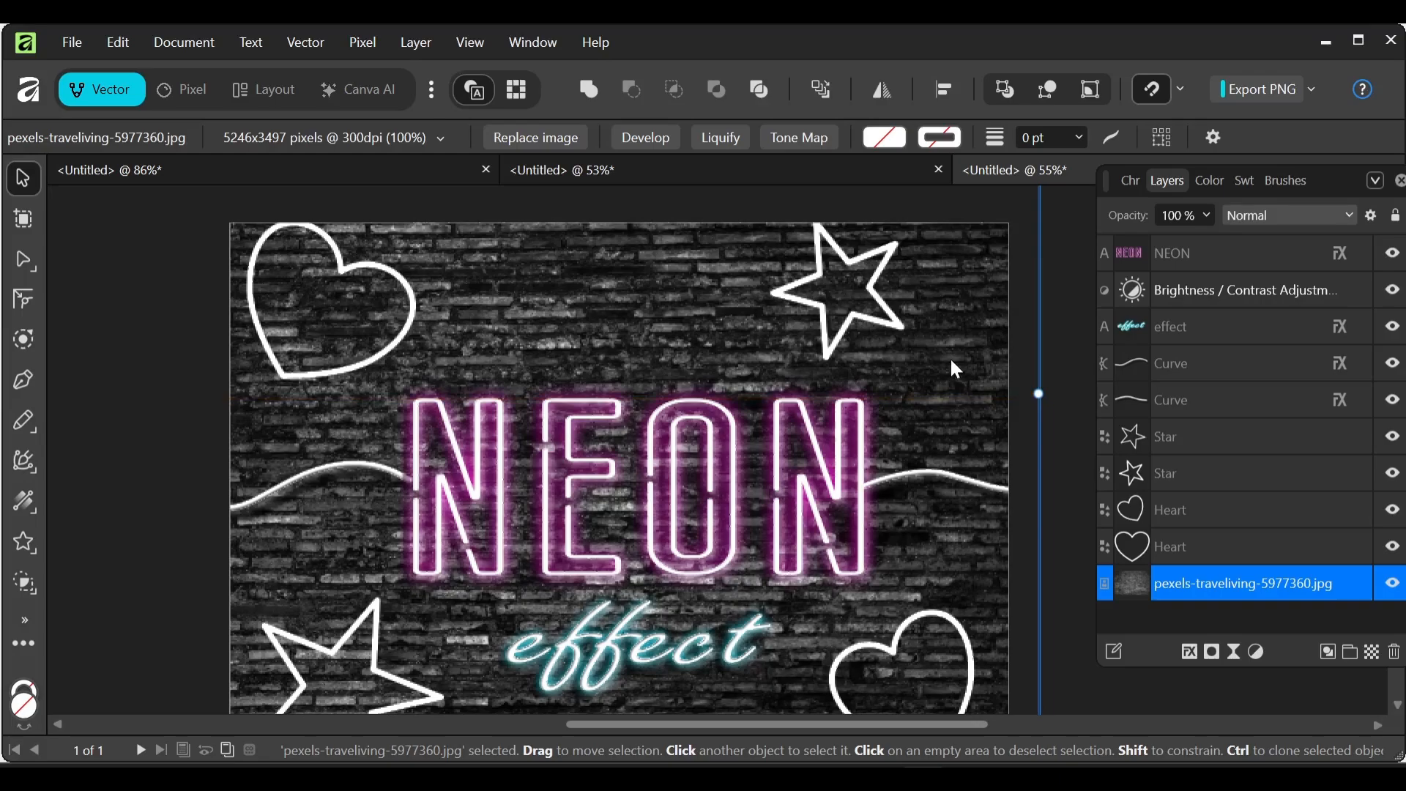
pyautogui.click(1362, 584)
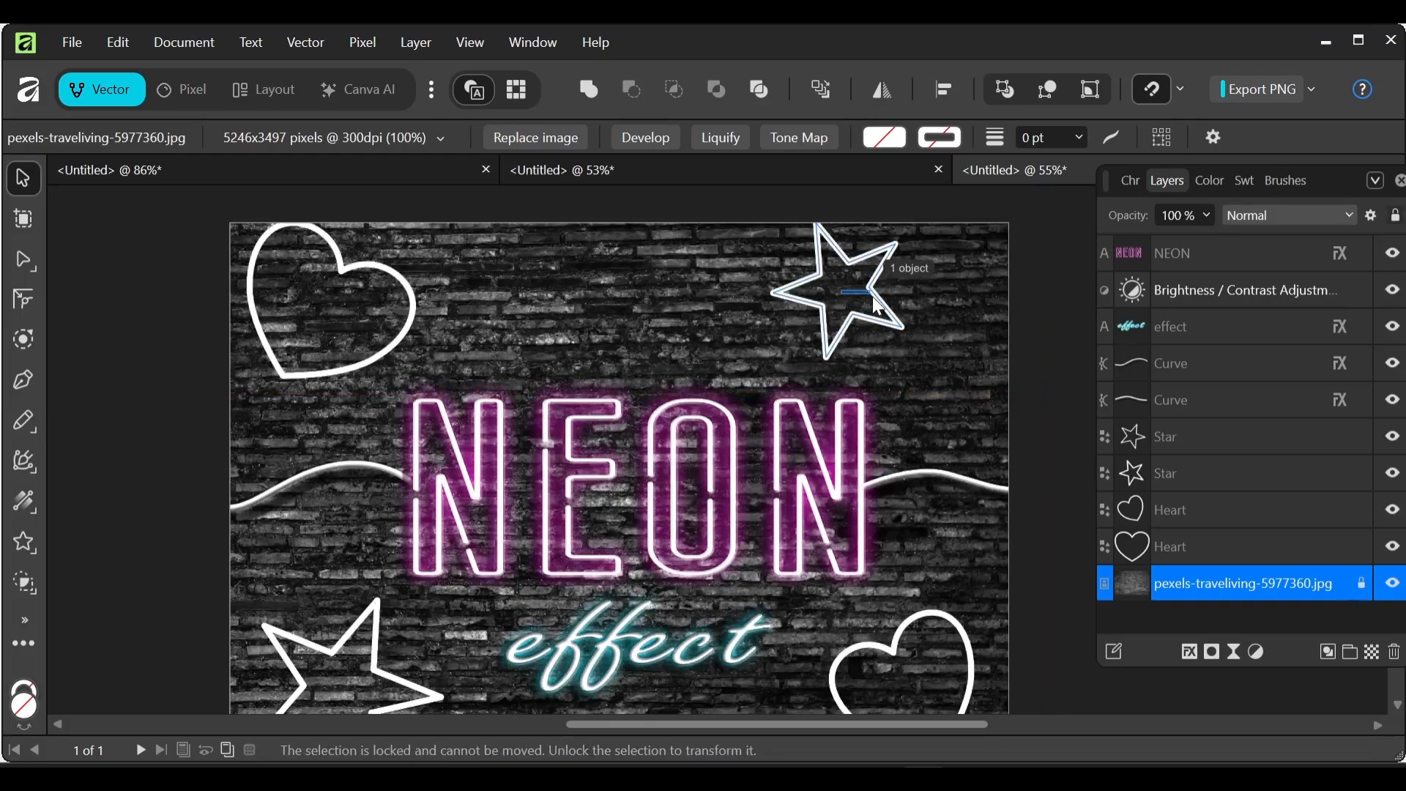
pyautogui.moveTo(837, 298); pyautogui.dragTo(896, 322)
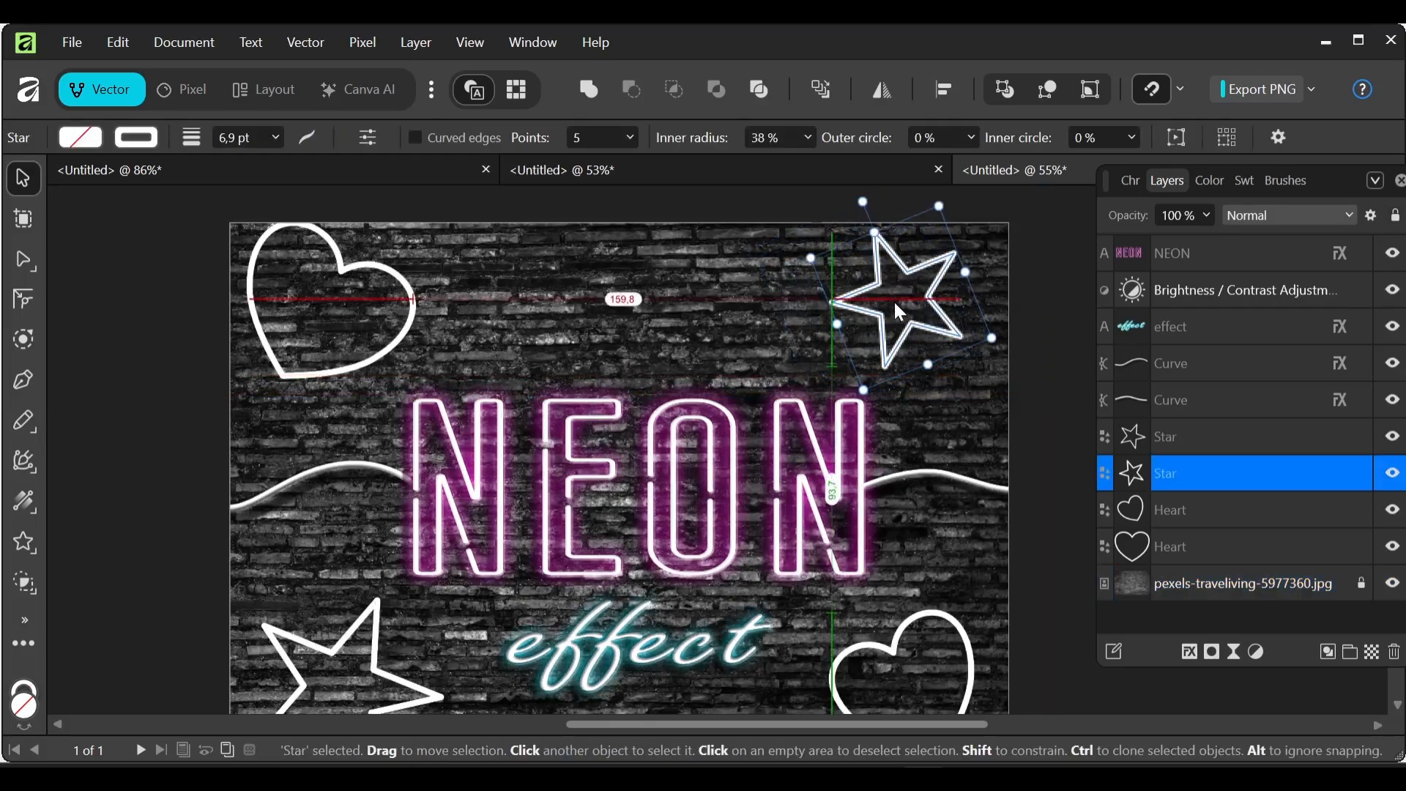
pyautogui.scroll(-1, 681, 359)
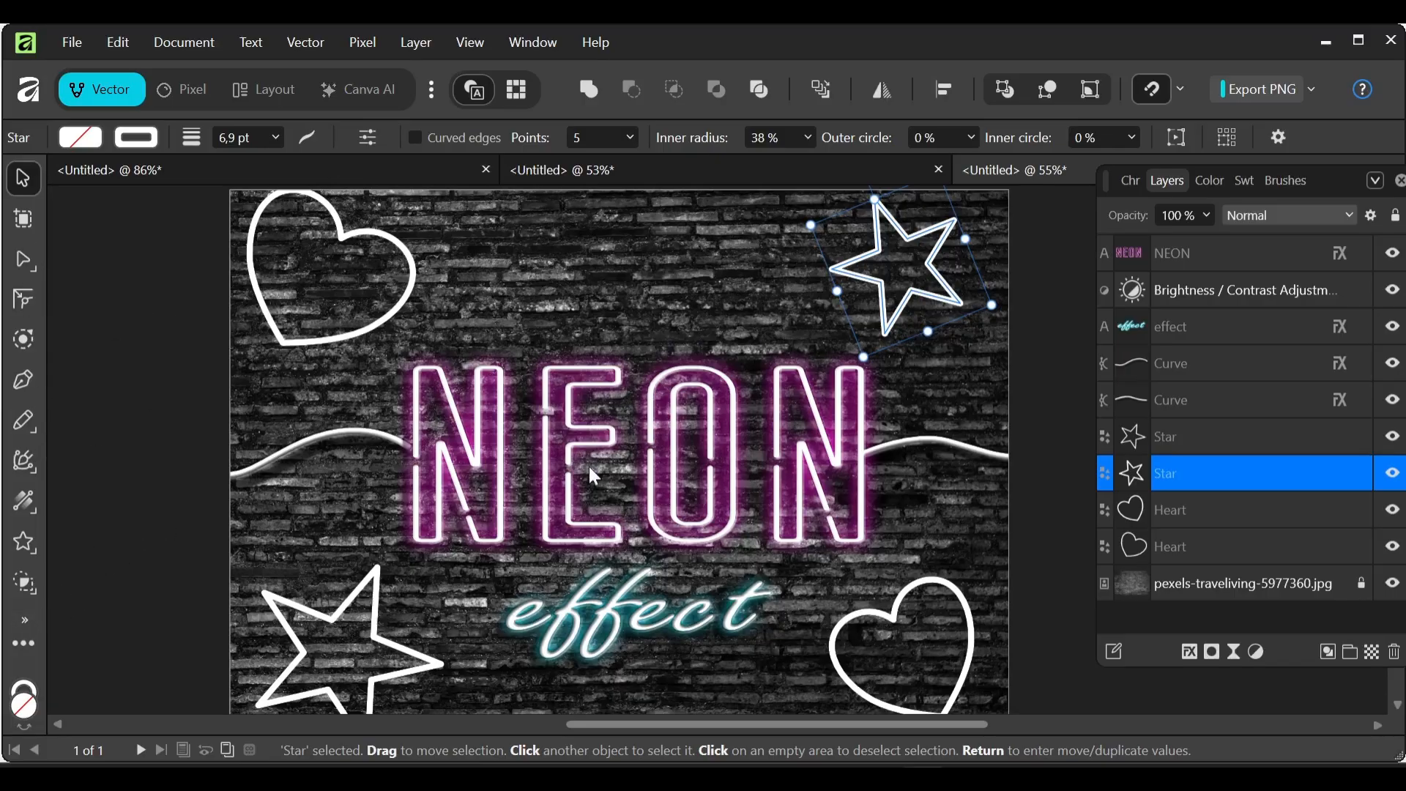
# Step: Draw a wide ellipse across the NEON lettering and extend it upward to the top of the letters
pyautogui.click(20, 624)
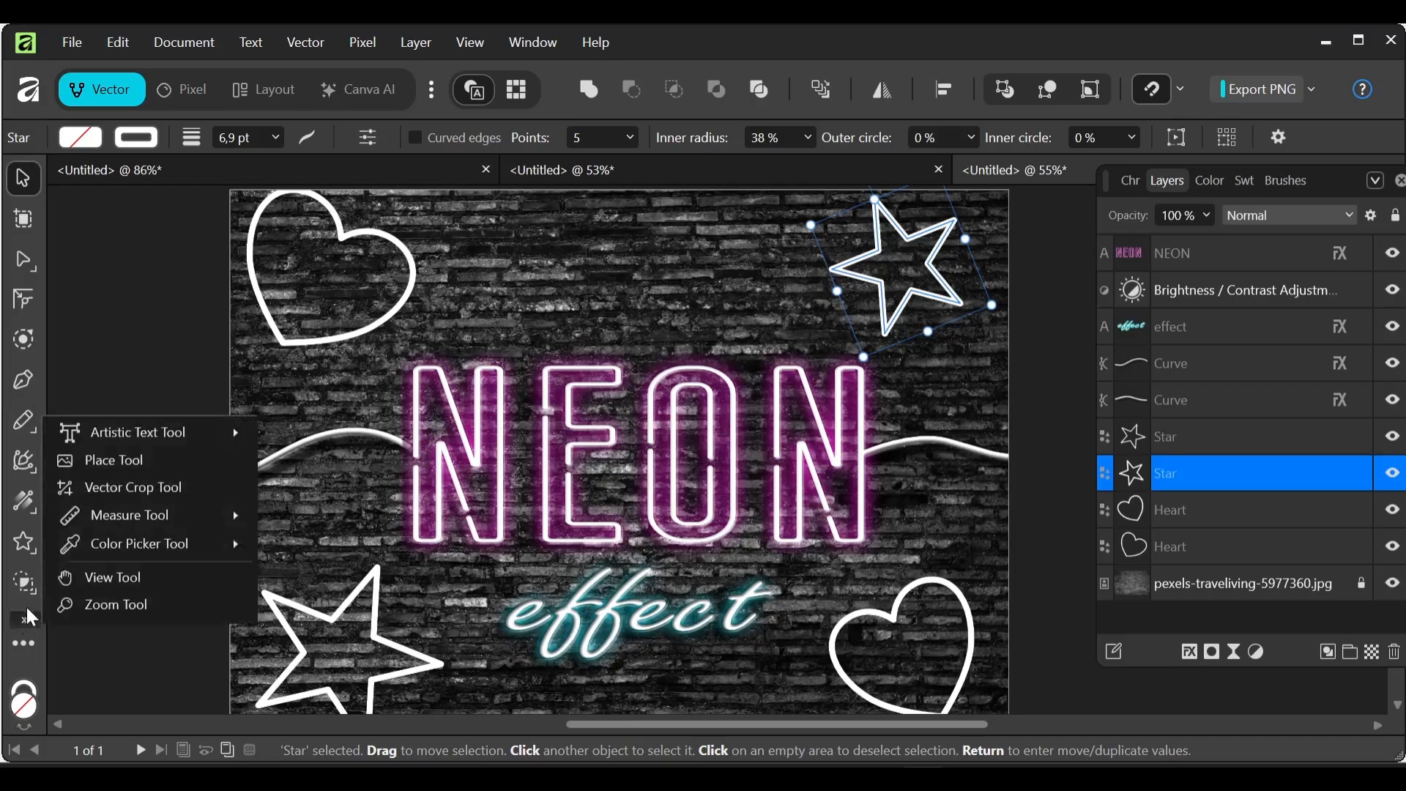
pyautogui.click(24, 543)
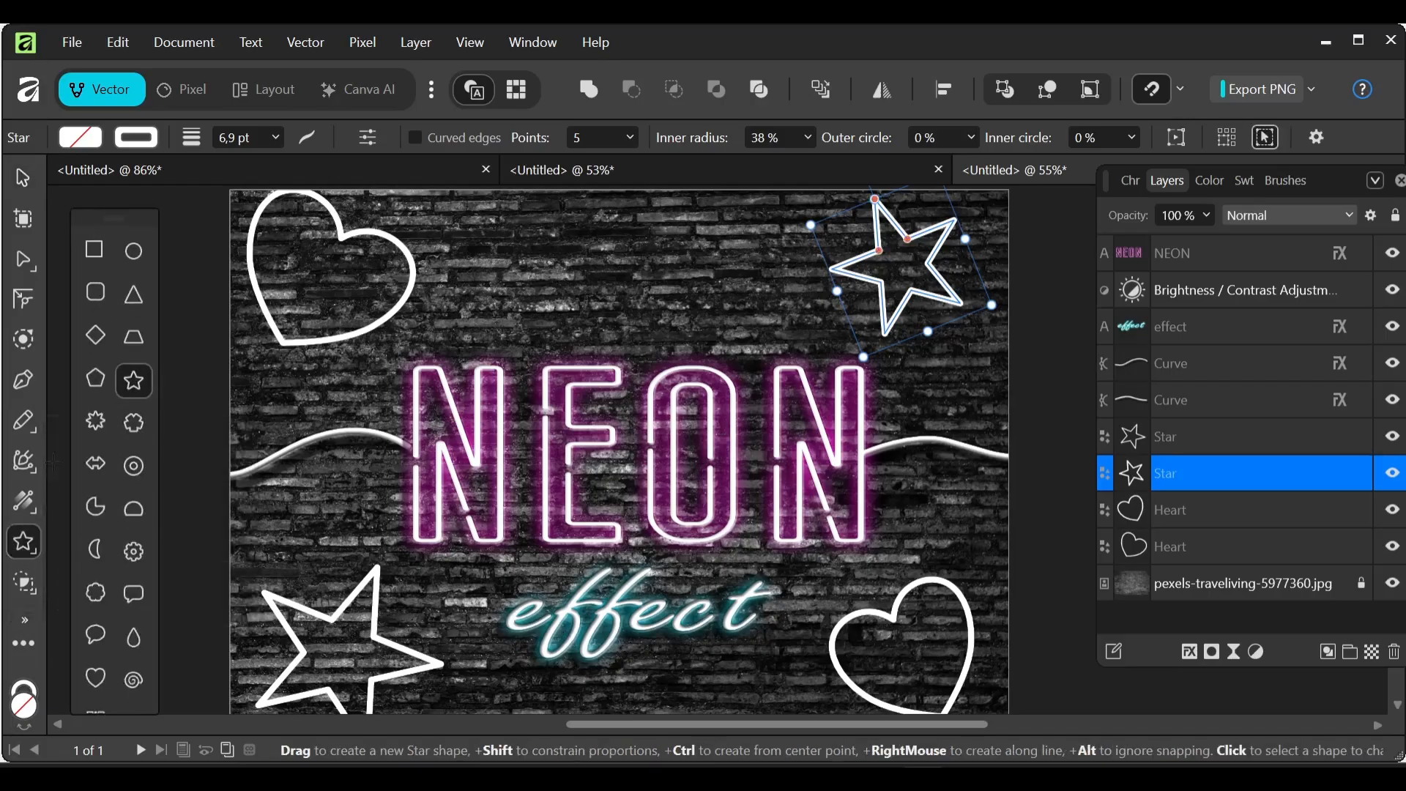
pyautogui.click(136, 252)
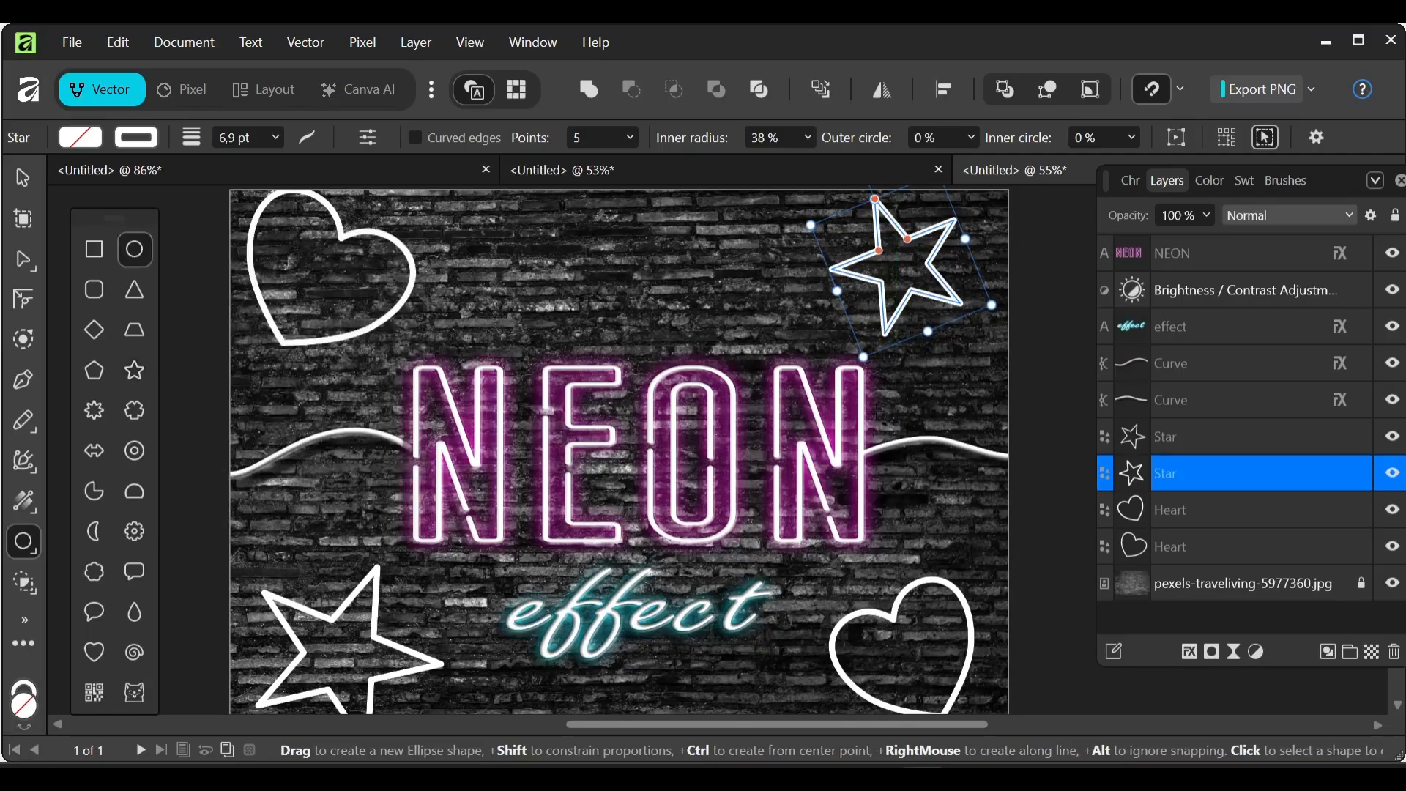
pyautogui.moveTo(858, 385); pyautogui.dragTo(414, 568)
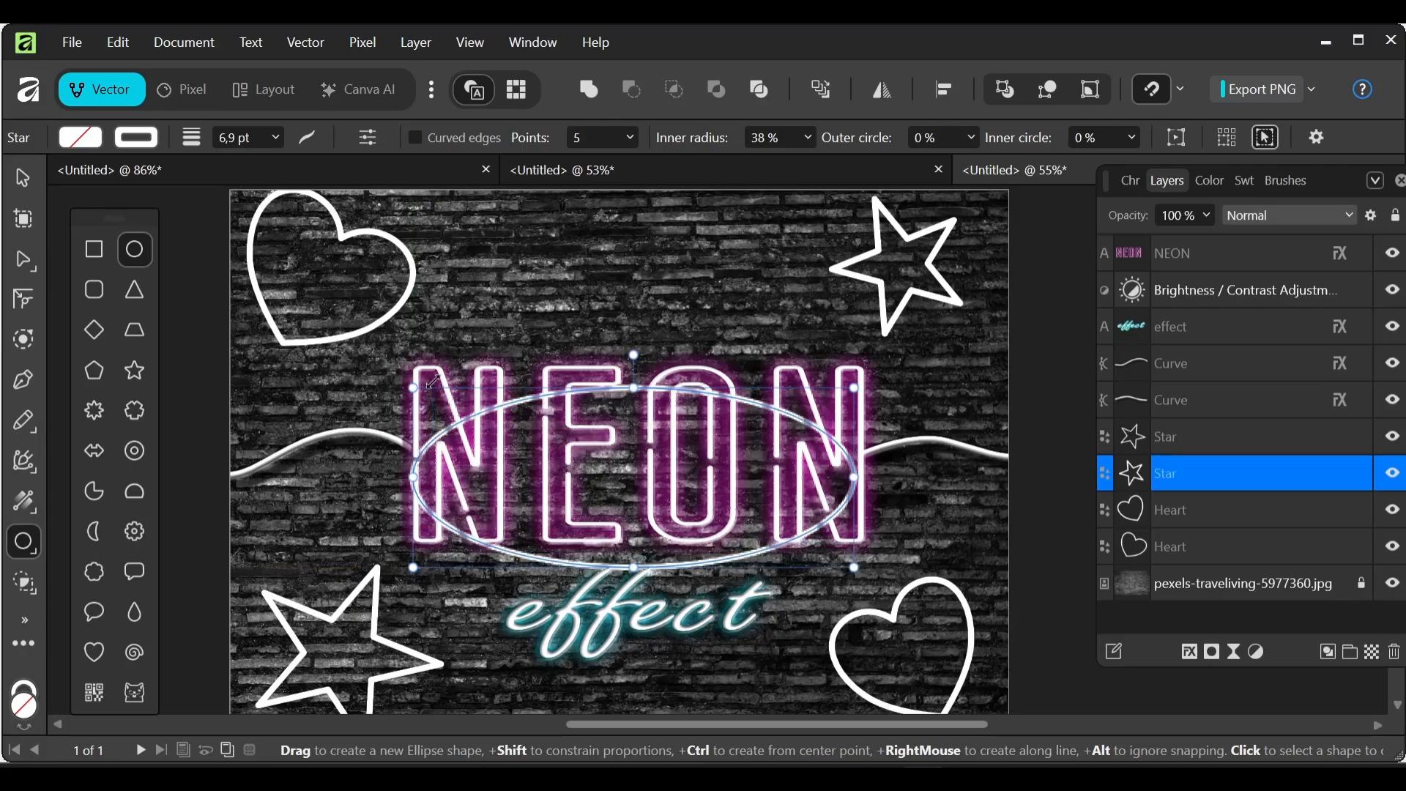
pyautogui.moveTo(414, 388); pyautogui.dragTo(414, 362)
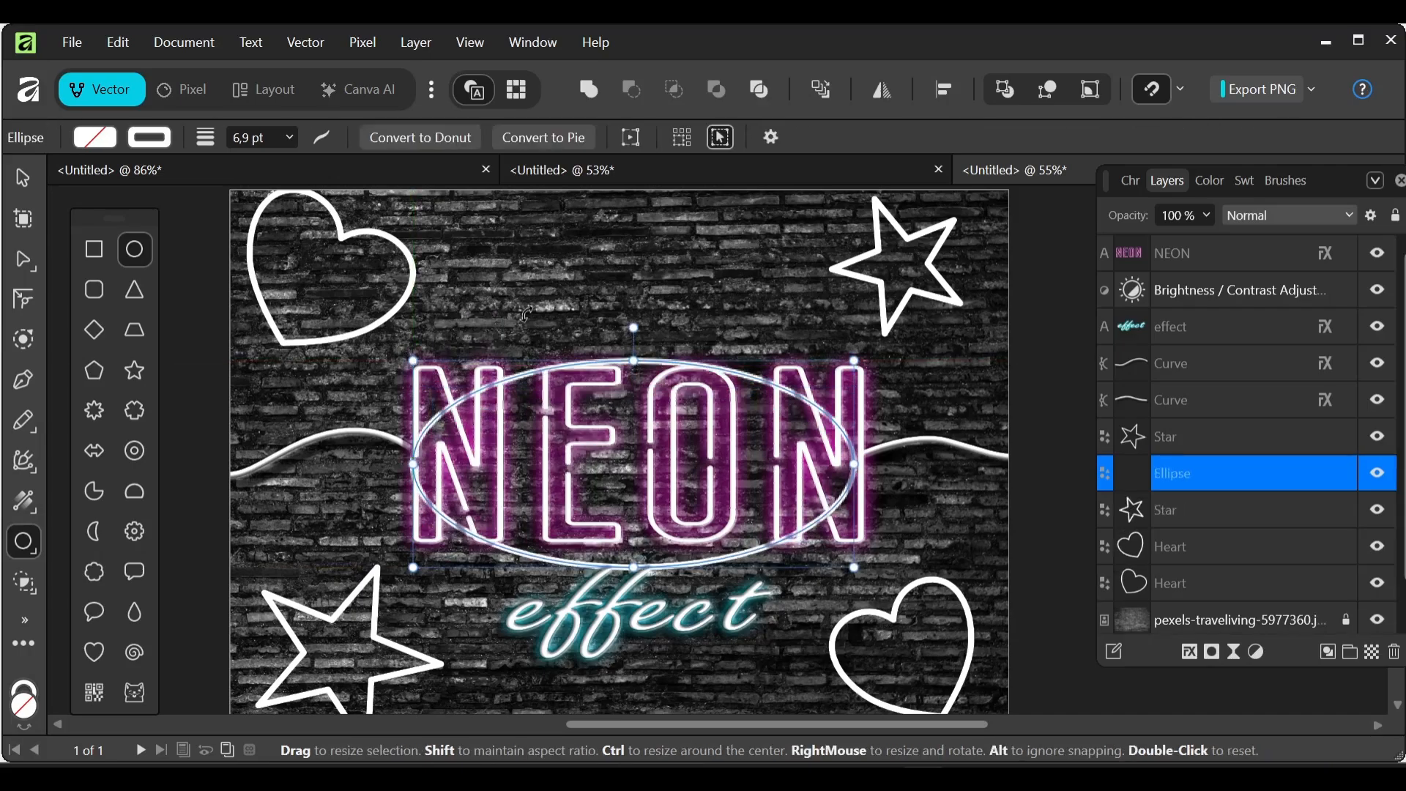
# Step: Remove the ellipse's stroke and fill it with the magenta colour FF00C2
pyautogui.click(1208, 181)
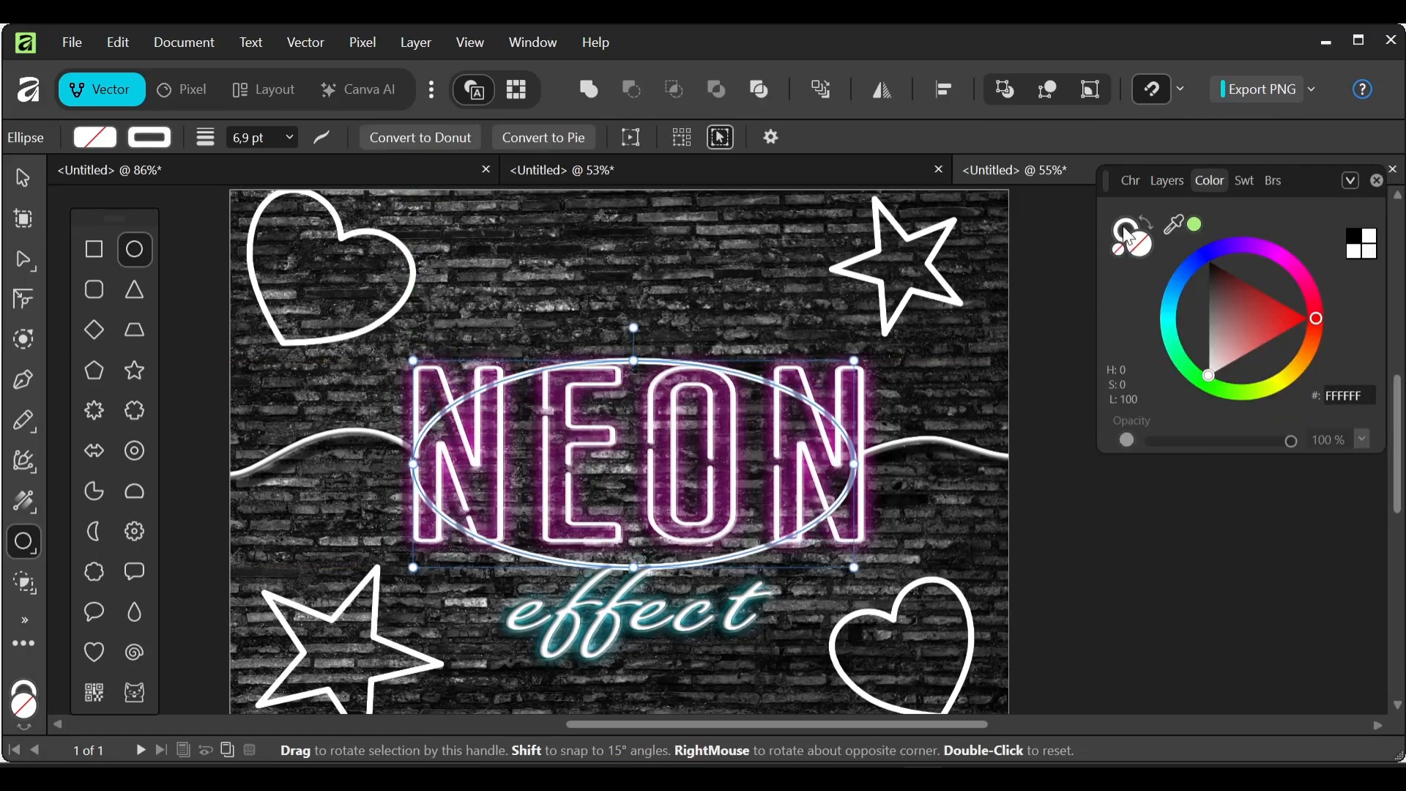
pyautogui.click(1124, 228)
pyautogui.click(1119, 248)
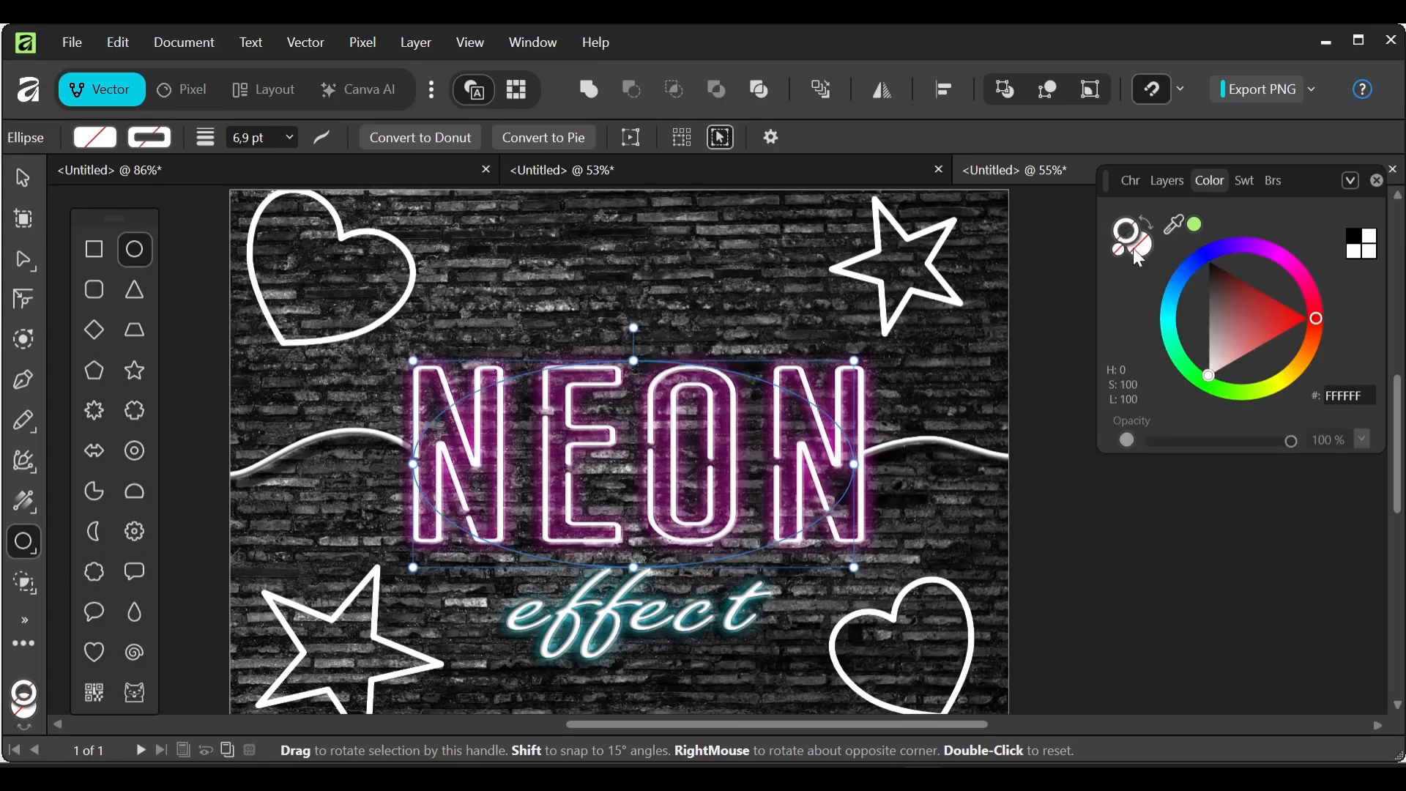
pyautogui.click(1139, 249)
pyautogui.moveTo(1298, 274); pyautogui.dragTo(1294, 266)
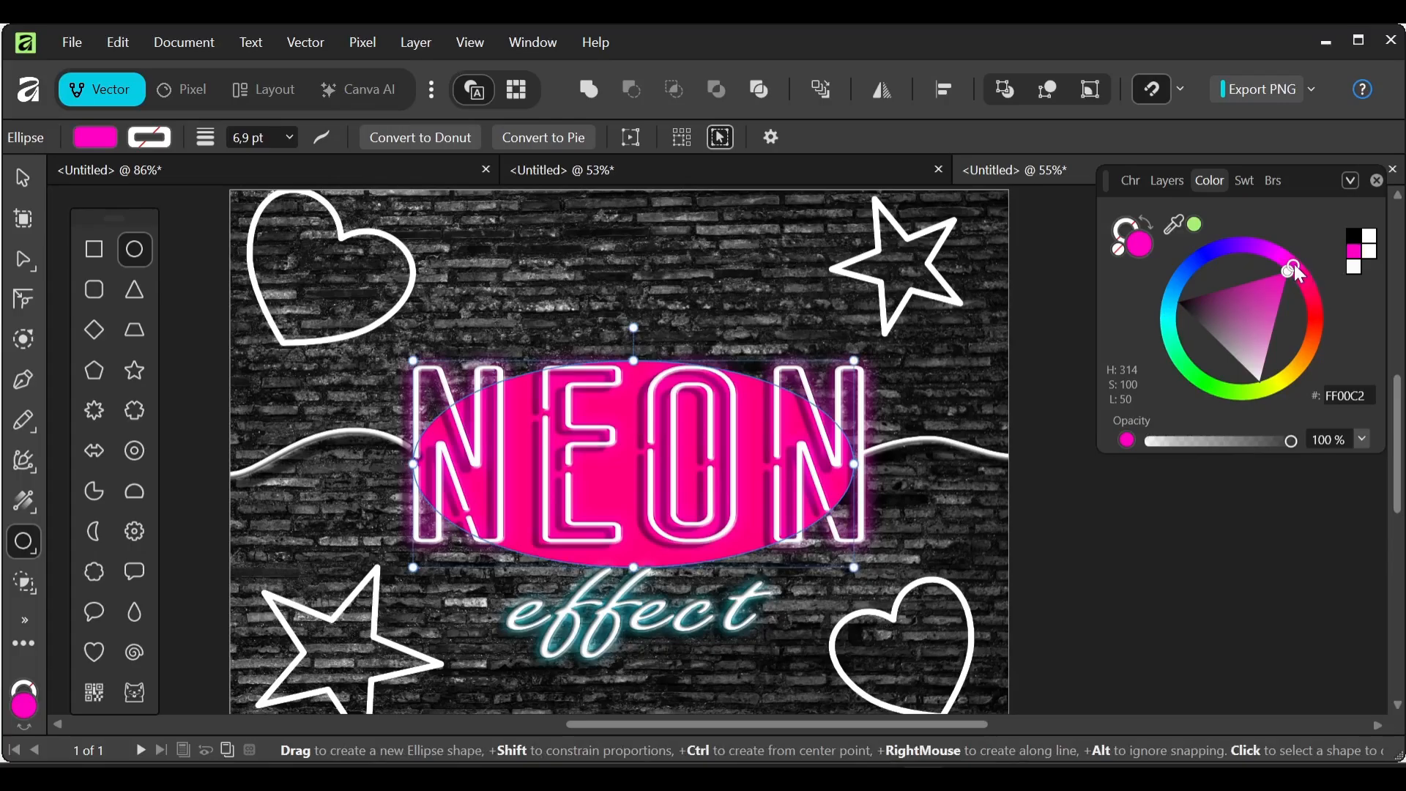
# Step: Add a live Gaussian Blur with a 37,8 px radius to the magenta ellipse and close its settings
pyautogui.click(1161, 182)
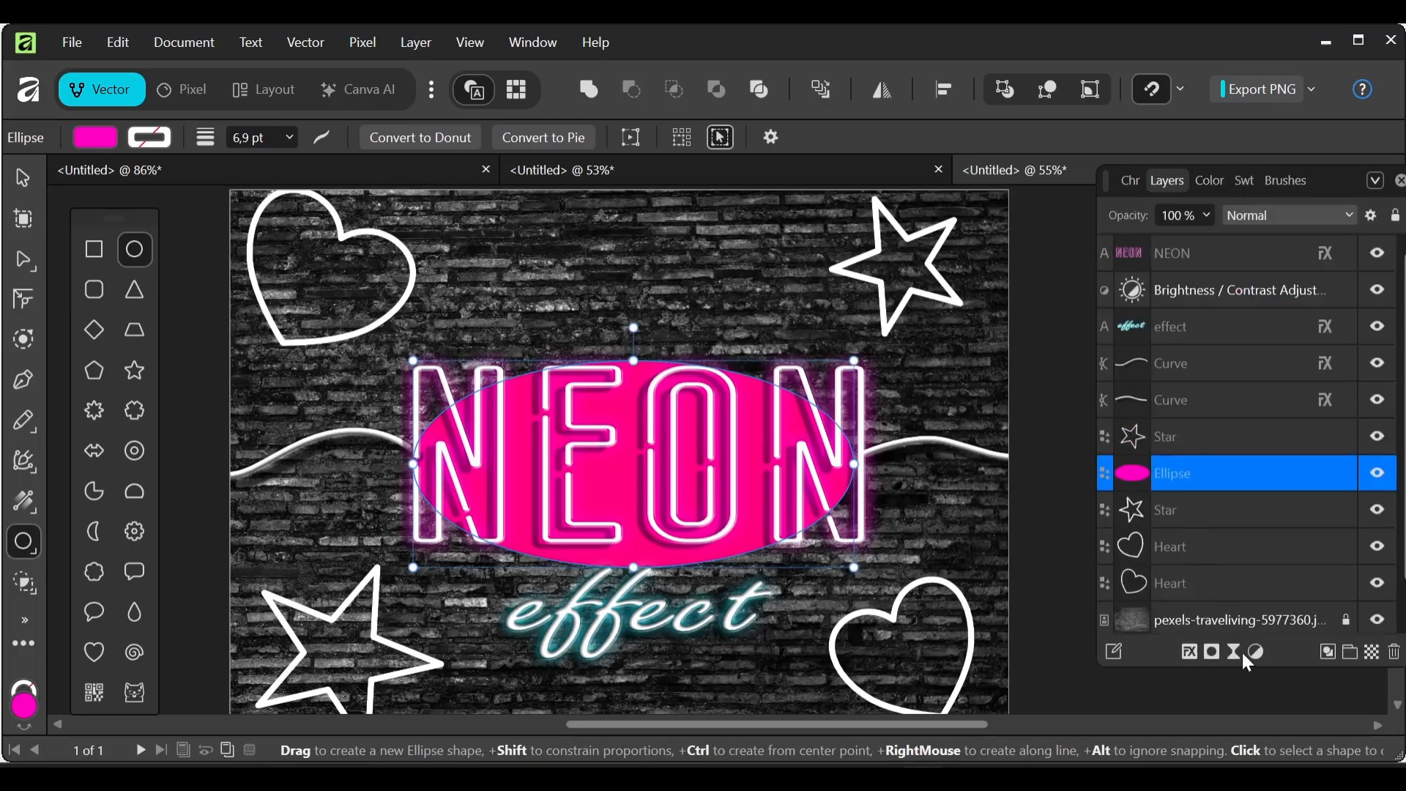
pyautogui.click(1233, 649)
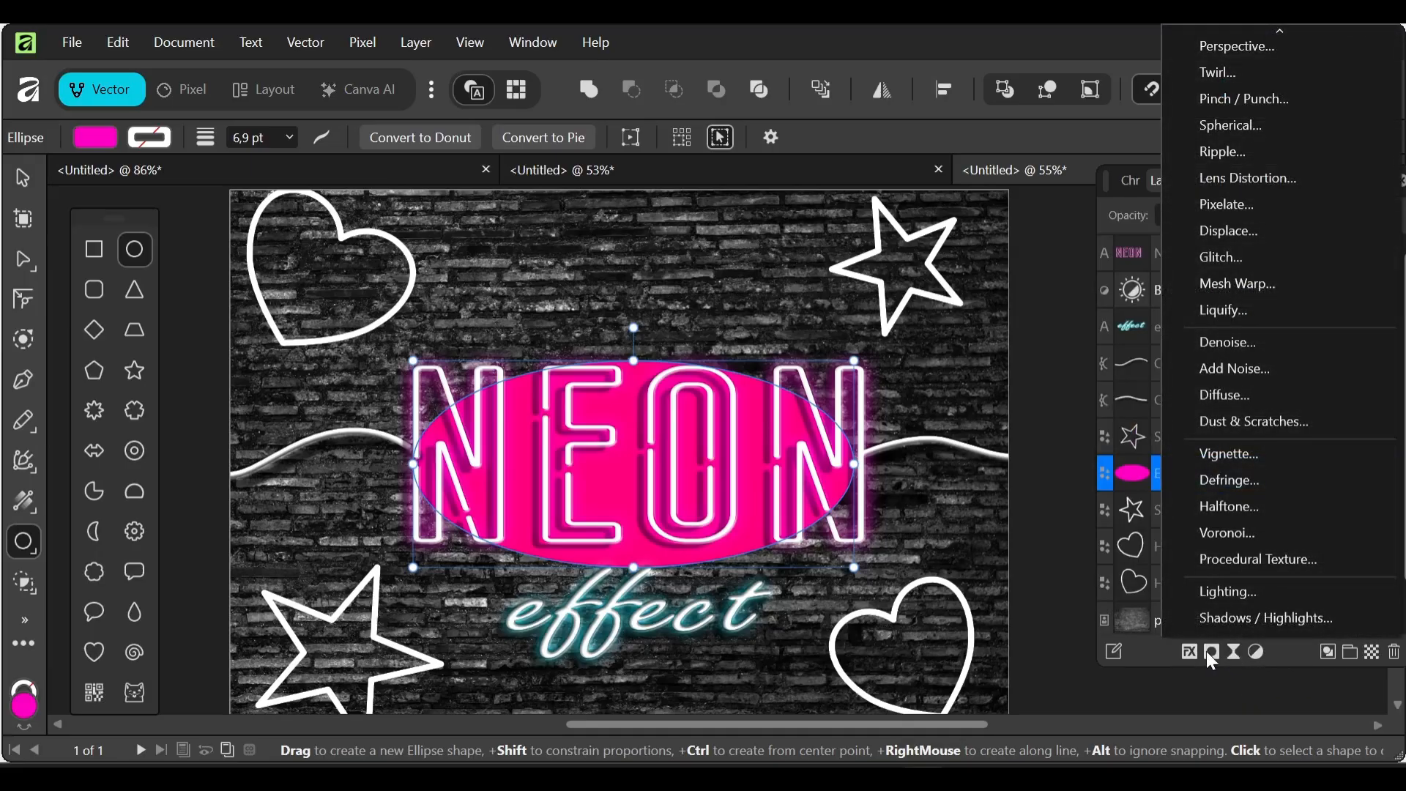
pyautogui.scroll(6, 1272, 337)
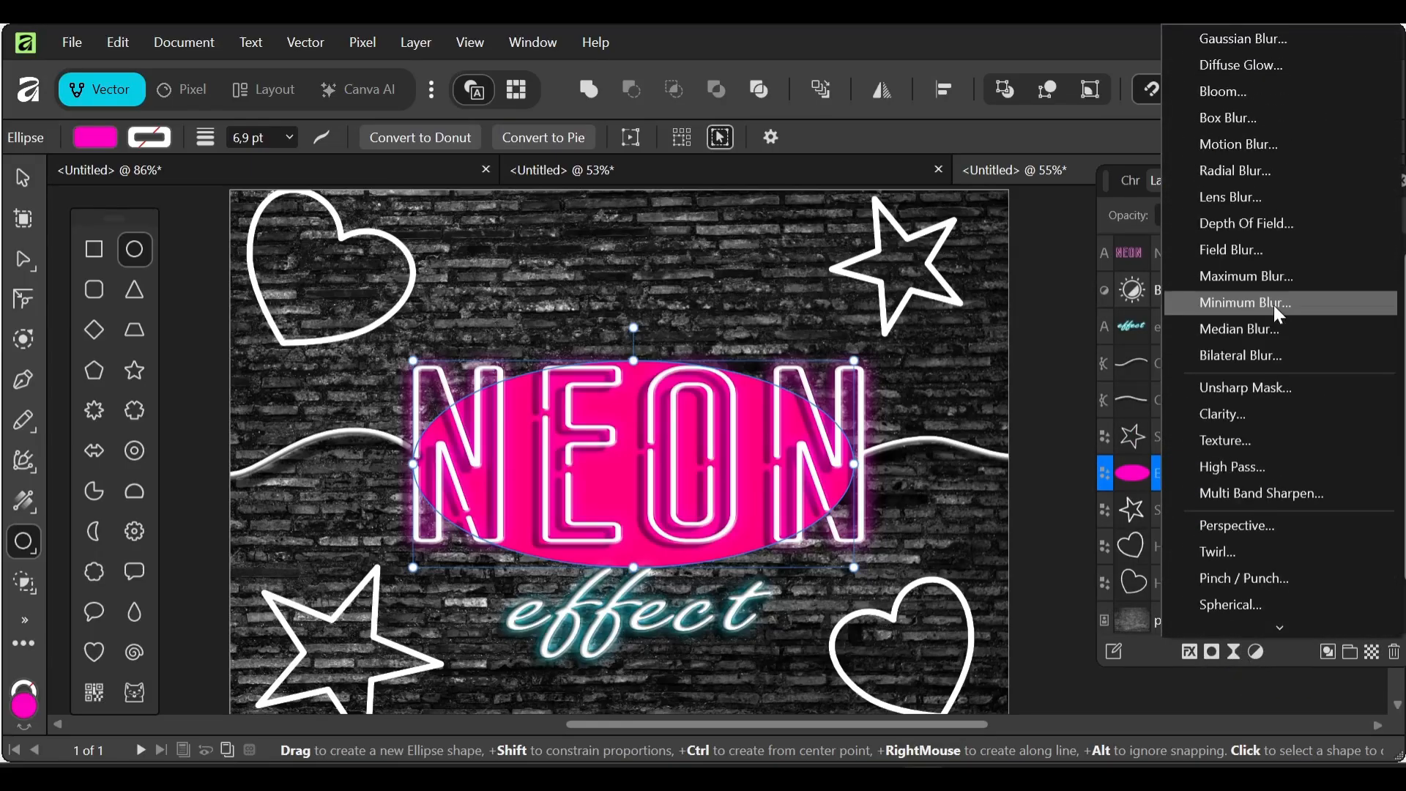
pyautogui.click(1290, 42)
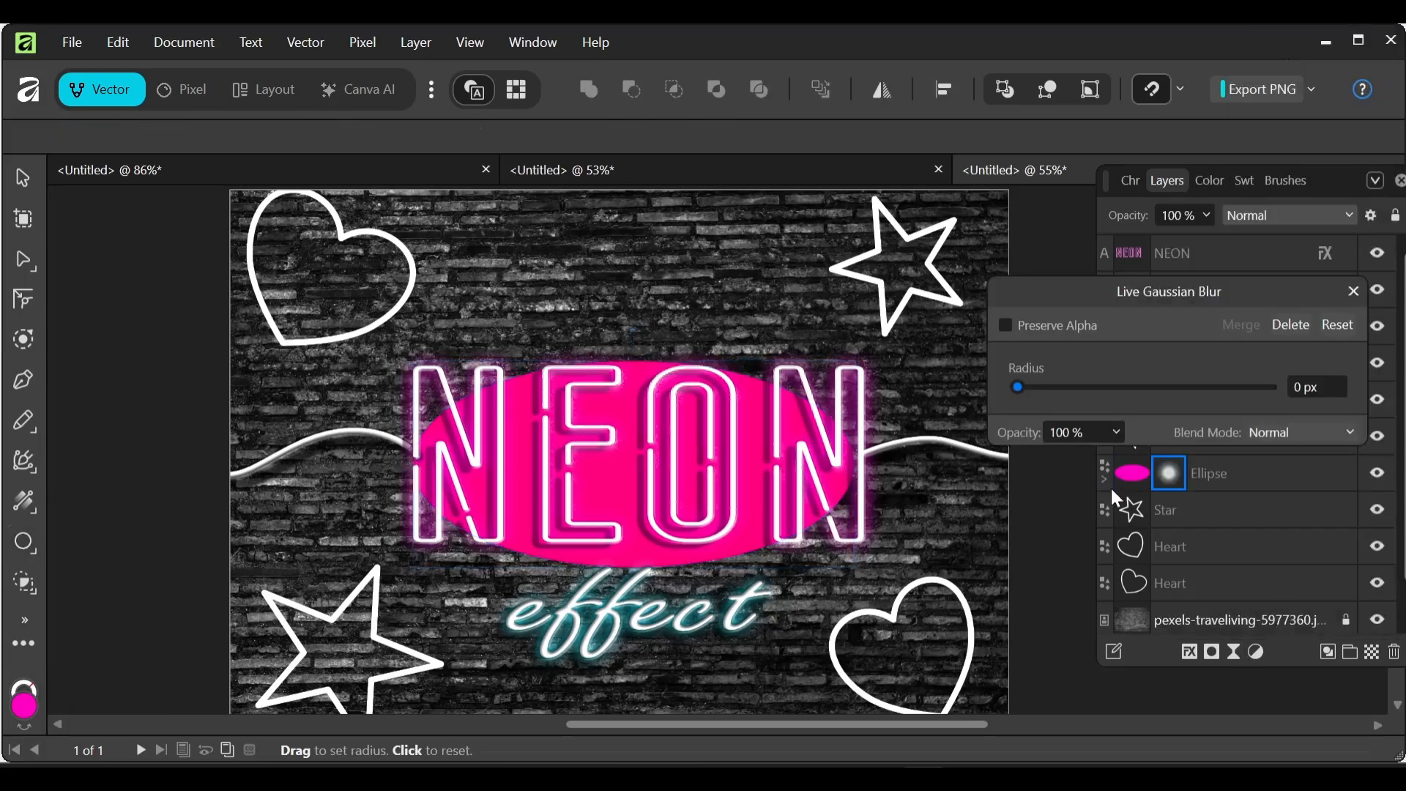
pyautogui.moveTo(1016, 387); pyautogui.dragTo(1207, 396)
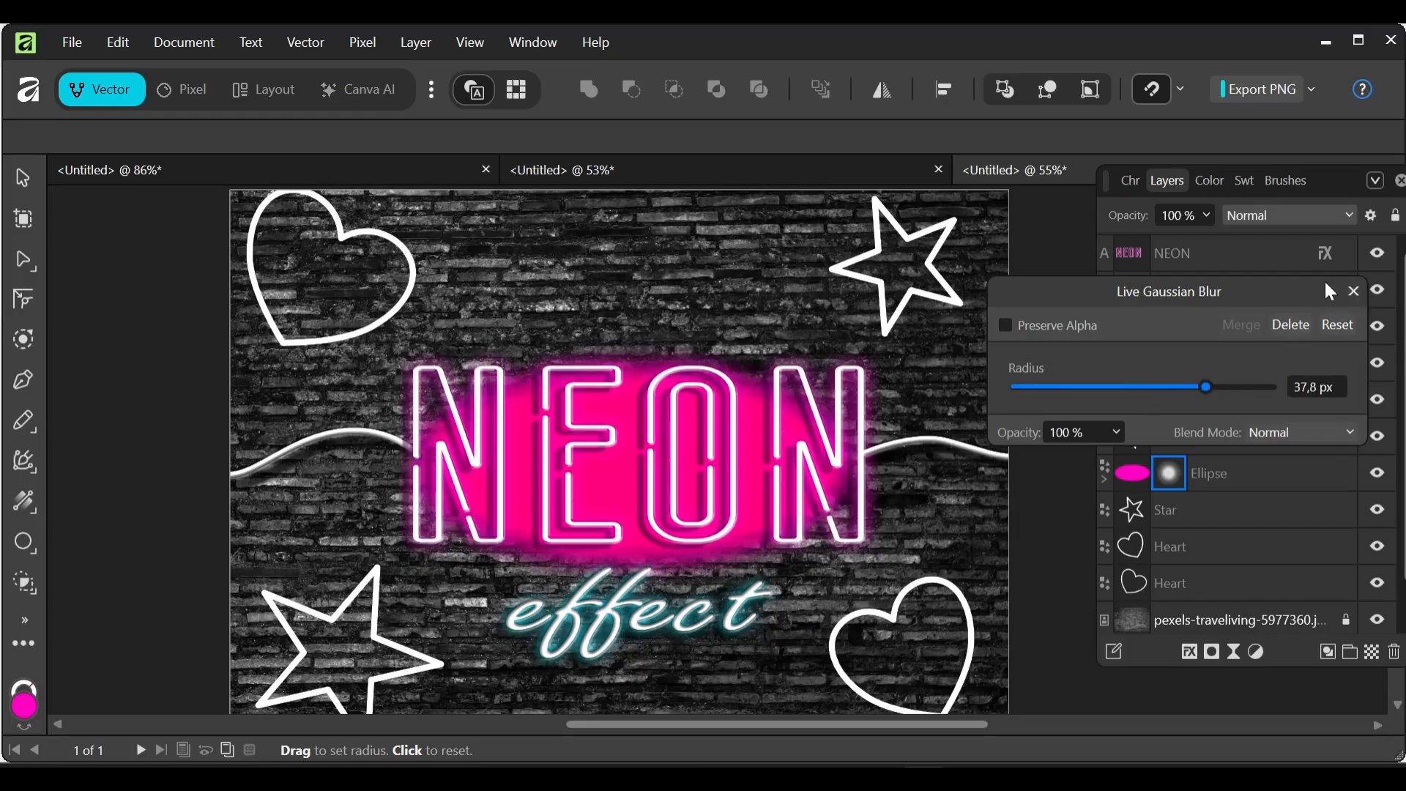
pyautogui.click(1354, 293)
pyautogui.press('m')
pyautogui.click(1208, 216)
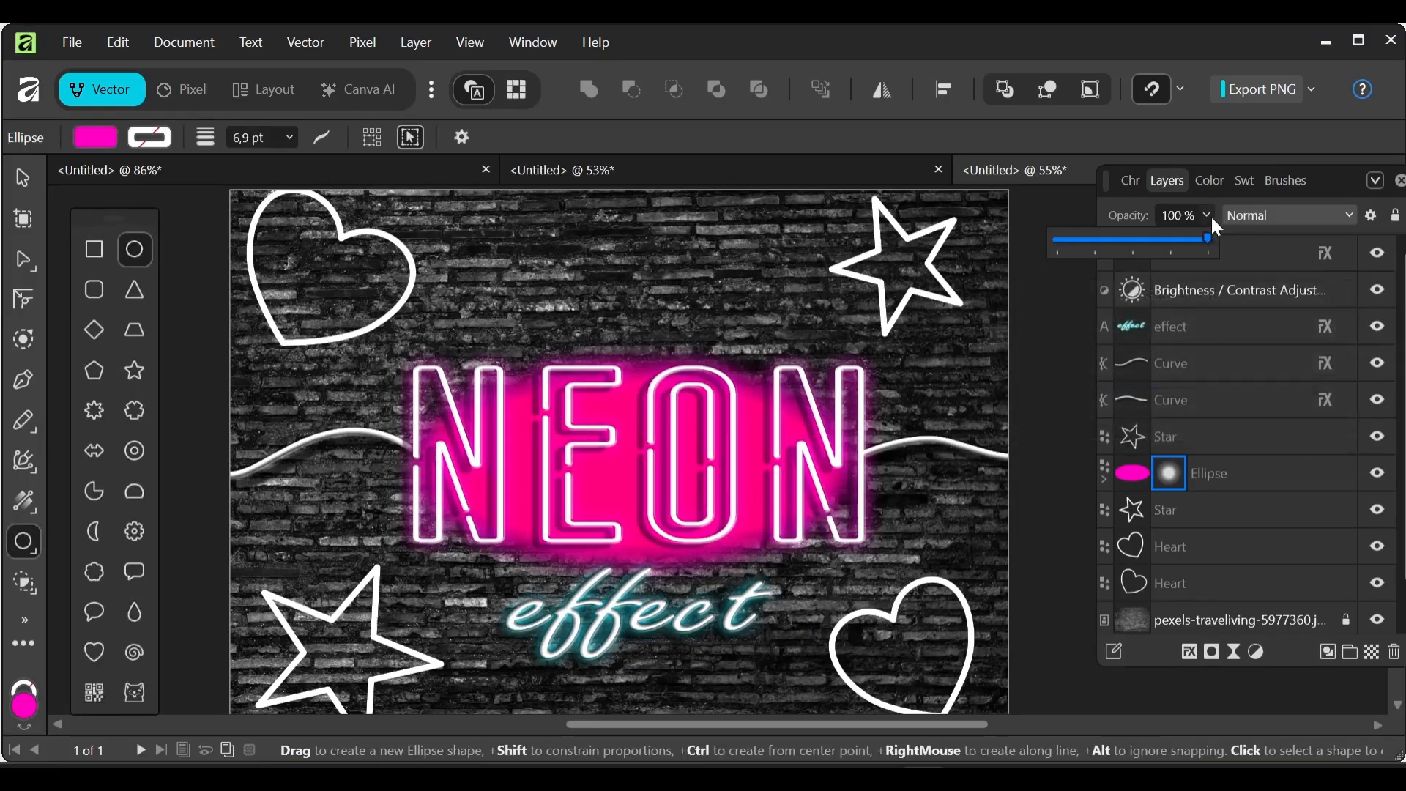
pyautogui.moveTo(1207, 244); pyautogui.dragTo(1116, 244)
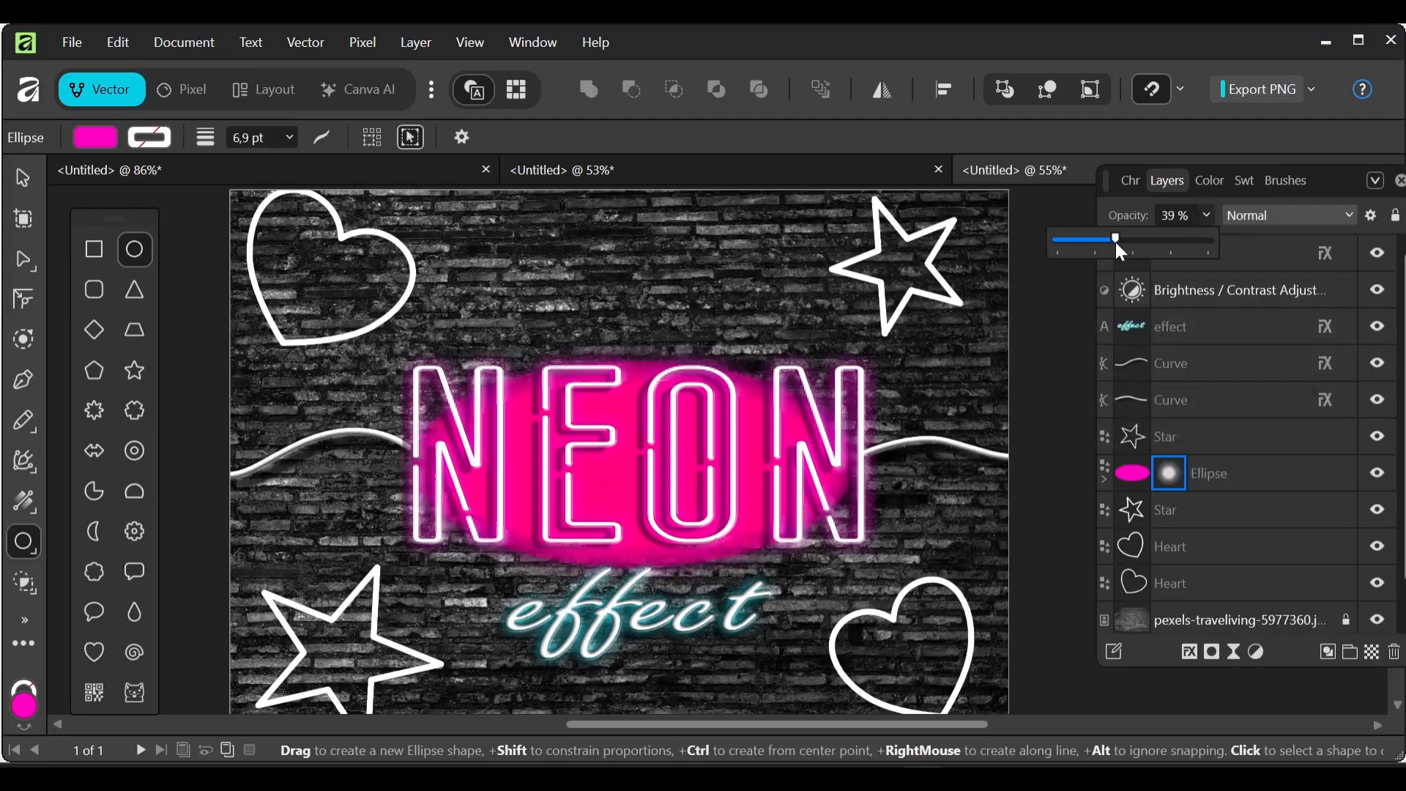
pyautogui.click(742, 432)
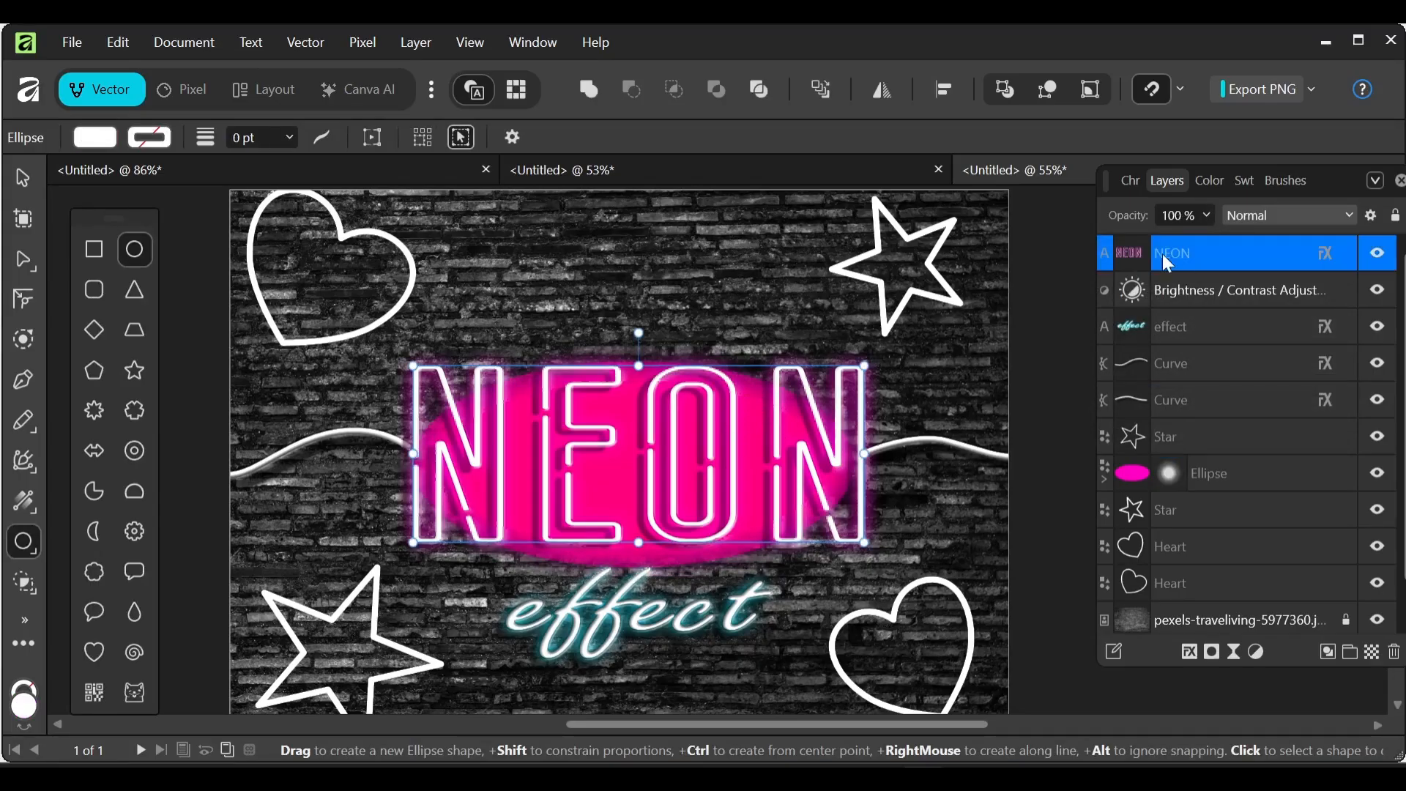
pyautogui.click(1207, 215)
pyautogui.moveTo(1210, 239)
pyautogui.mouseDown()
pyautogui.moveTo(1114, 242)
pyautogui.moveTo(1217, 240)
pyautogui.mouseUp()
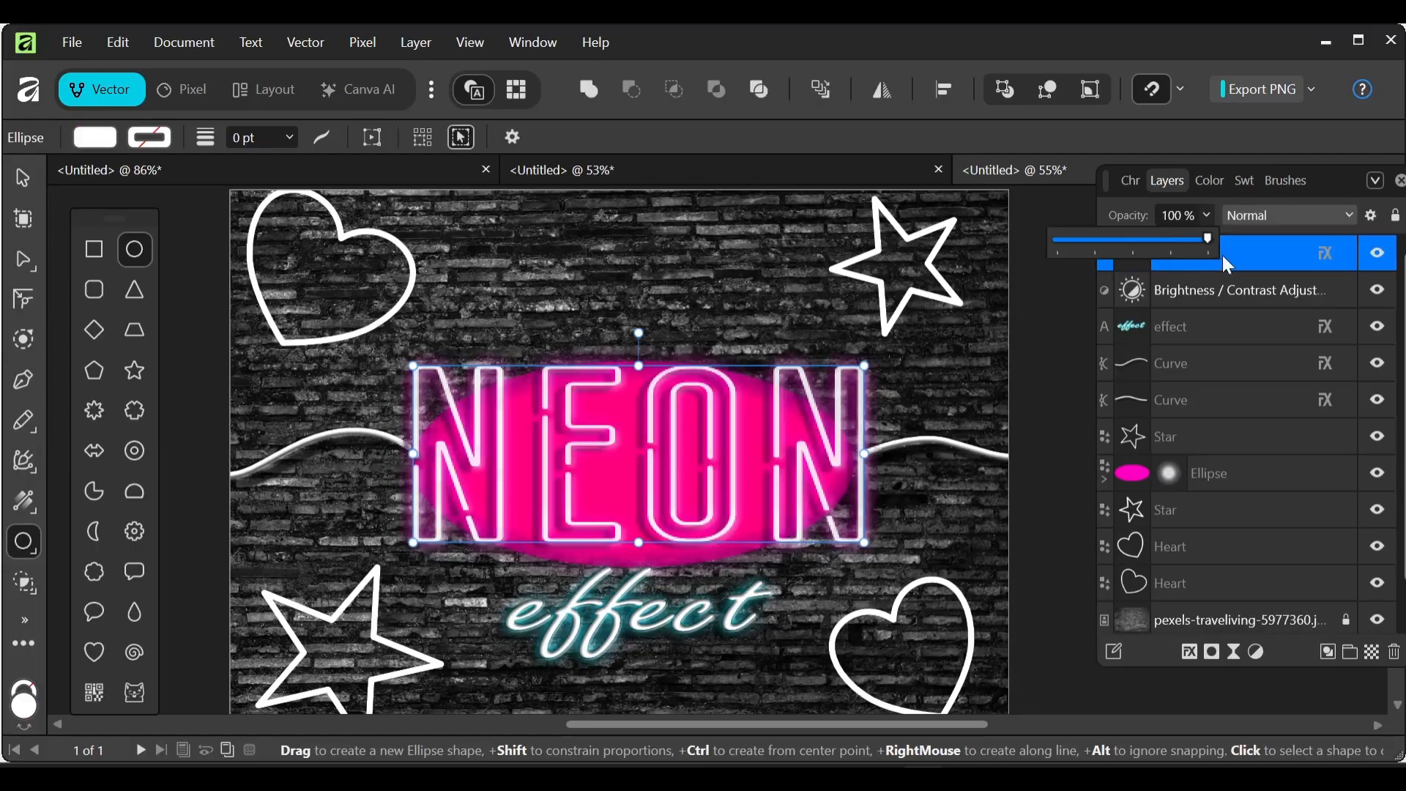
# Step: Set the opacity of the blurred magenta ellipse behind the NEON lettering to 40 %
pyautogui.click(1128, 472)
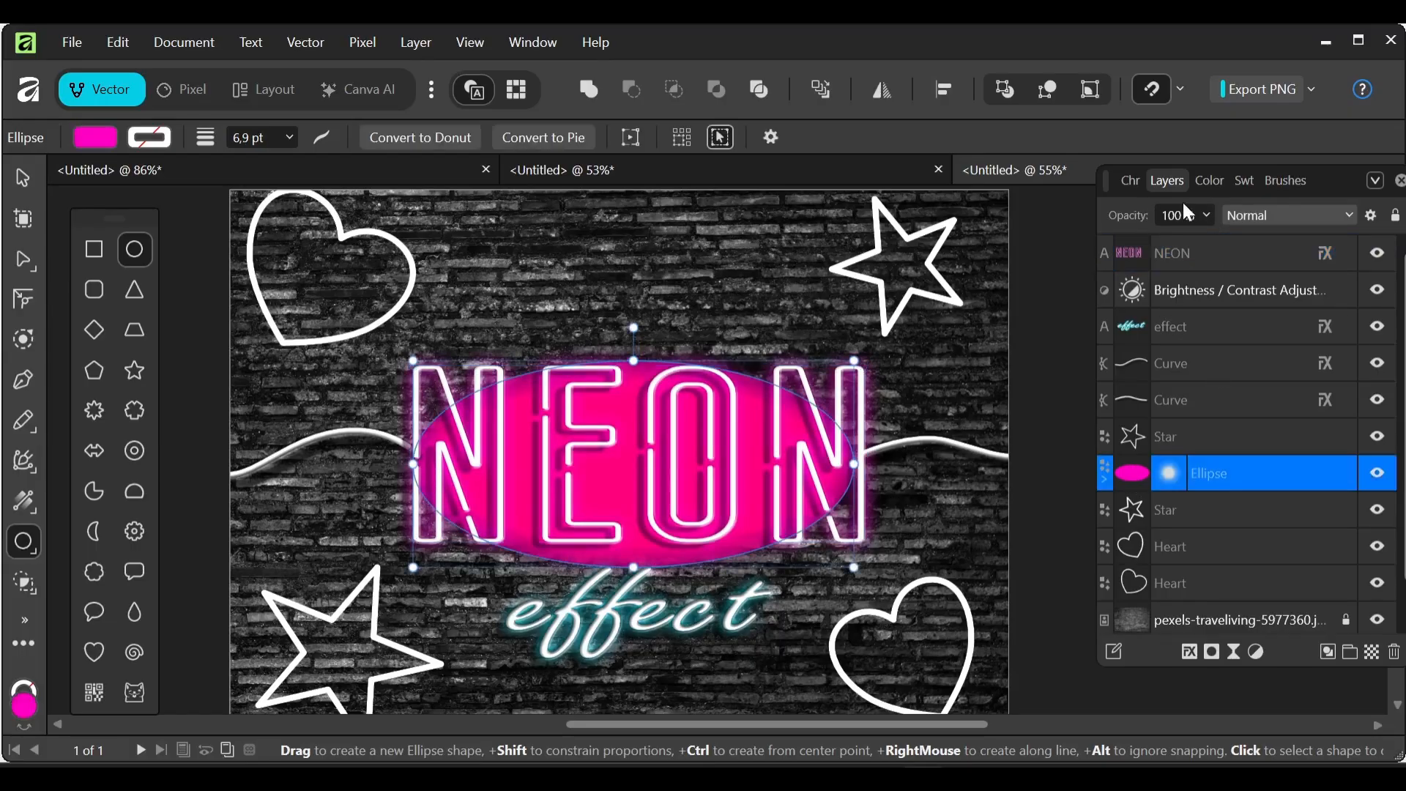
pyautogui.click(1203, 221)
pyautogui.moveTo(1202, 238); pyautogui.dragTo(1115, 254)
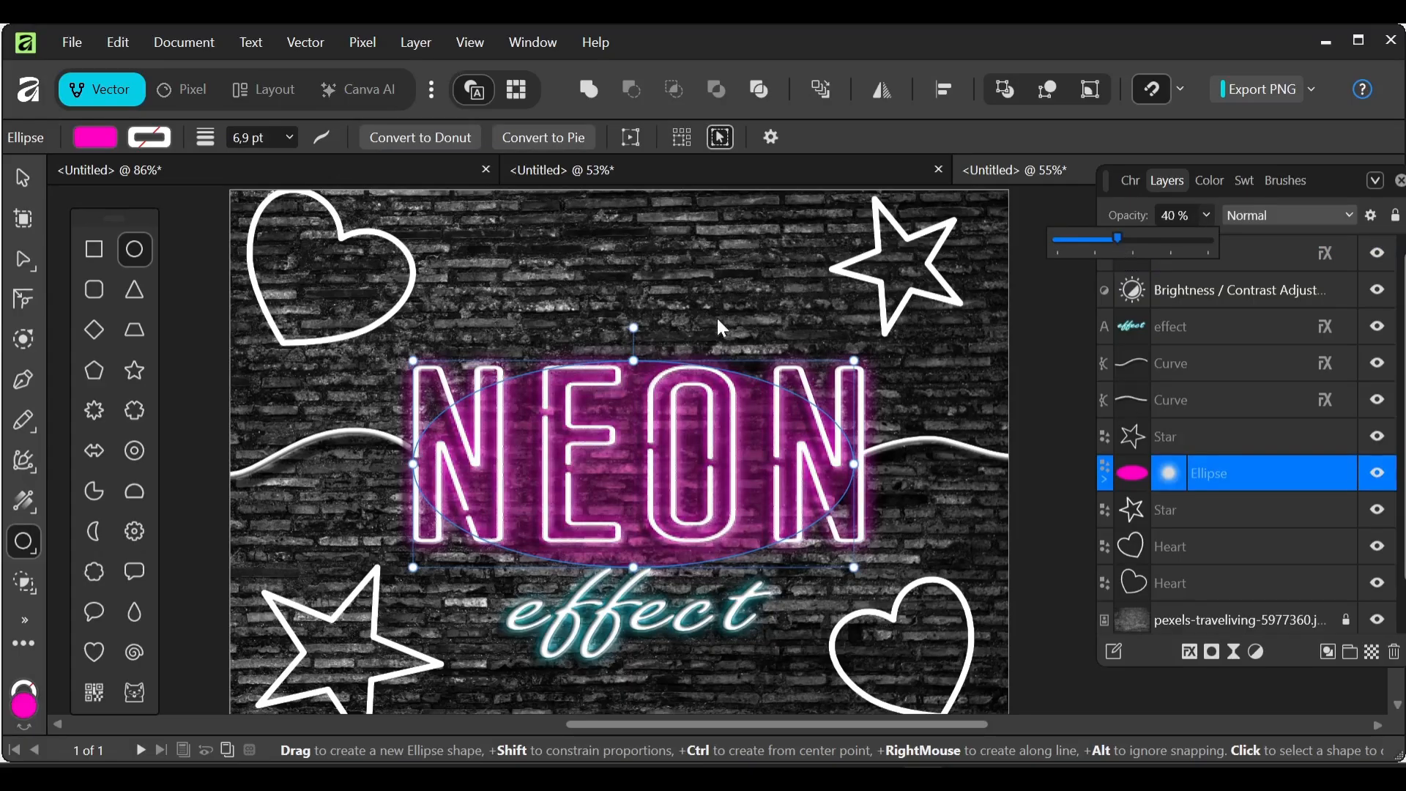
pyautogui.moveTo(717, 315); pyautogui.dragTo(634, 501)
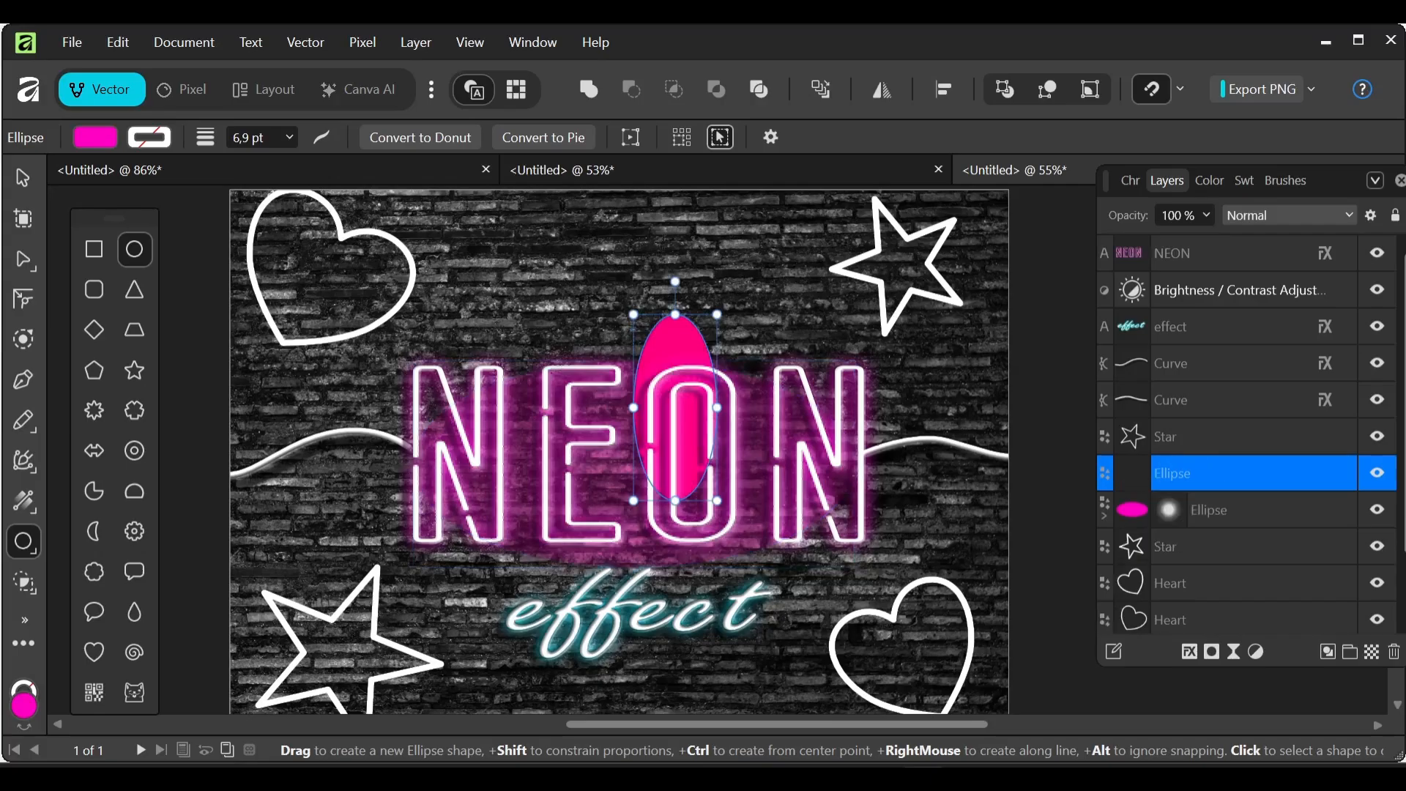
pyautogui.click(20, 179)
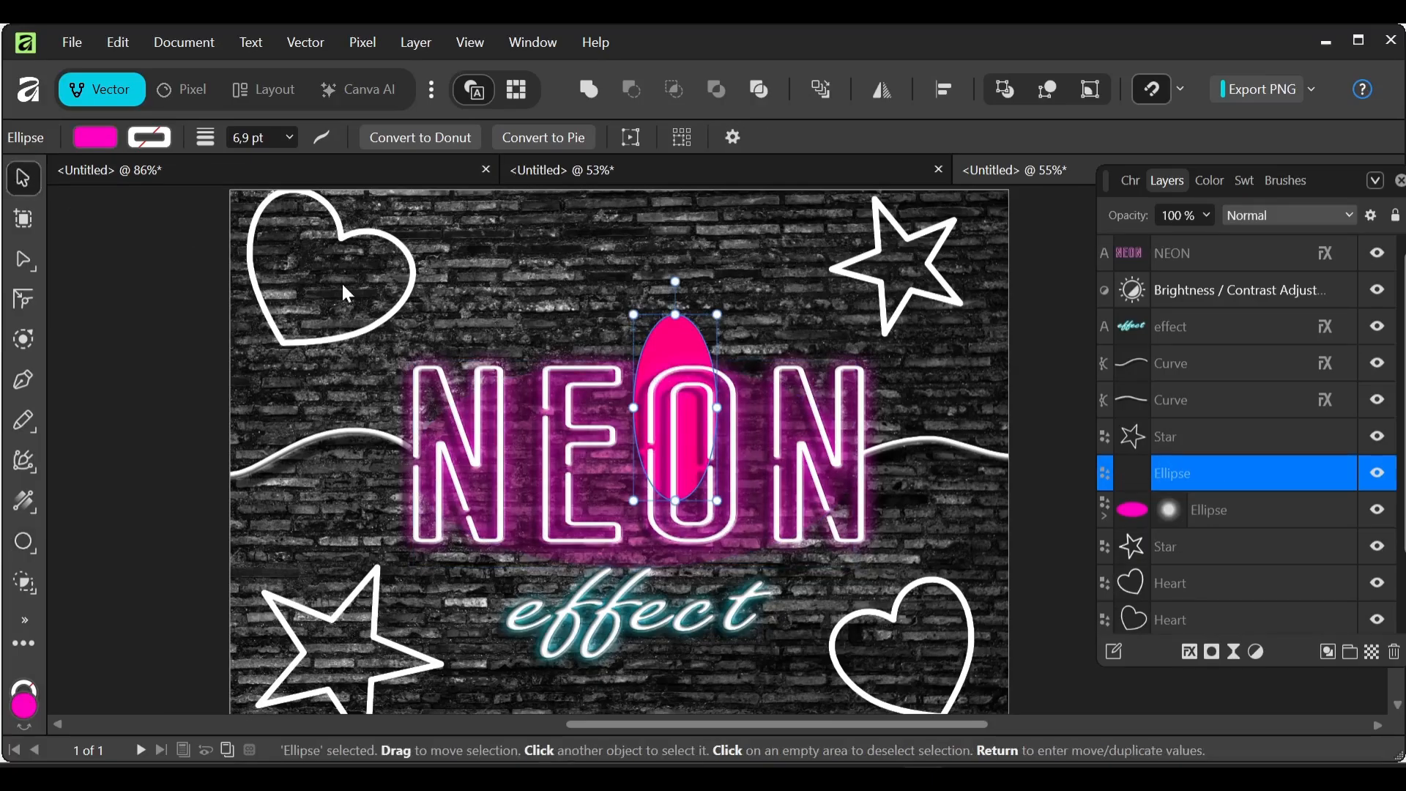
pyautogui.hotkey('ctrl', 'z')
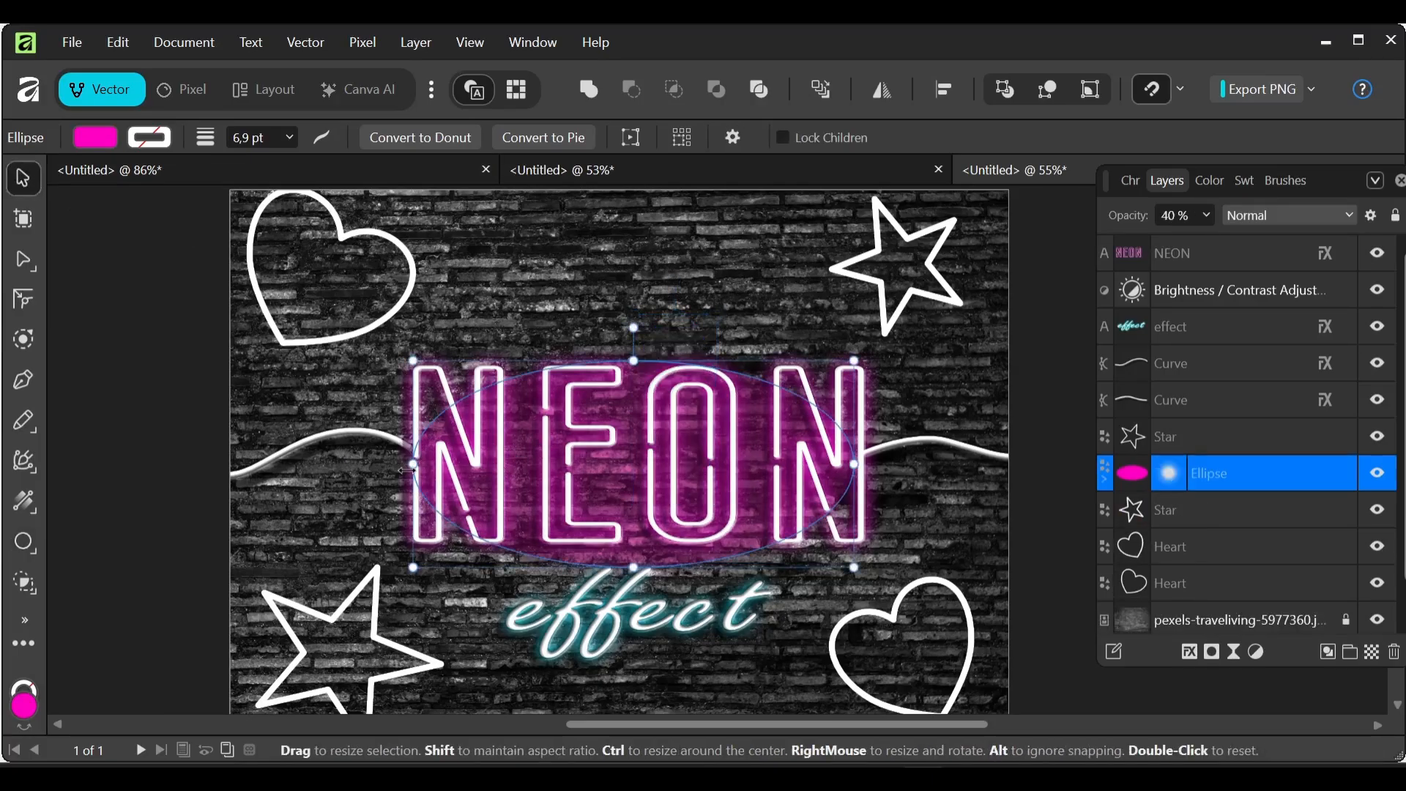
# Step: Narrow the blurred magenta ellipse to about one letter's width and place it over the last N of NEON
pyautogui.moveTo(414, 464); pyautogui.dragTo(652, 460)
pyautogui.moveTo(731, 460); pyautogui.dragTo(779, 444)
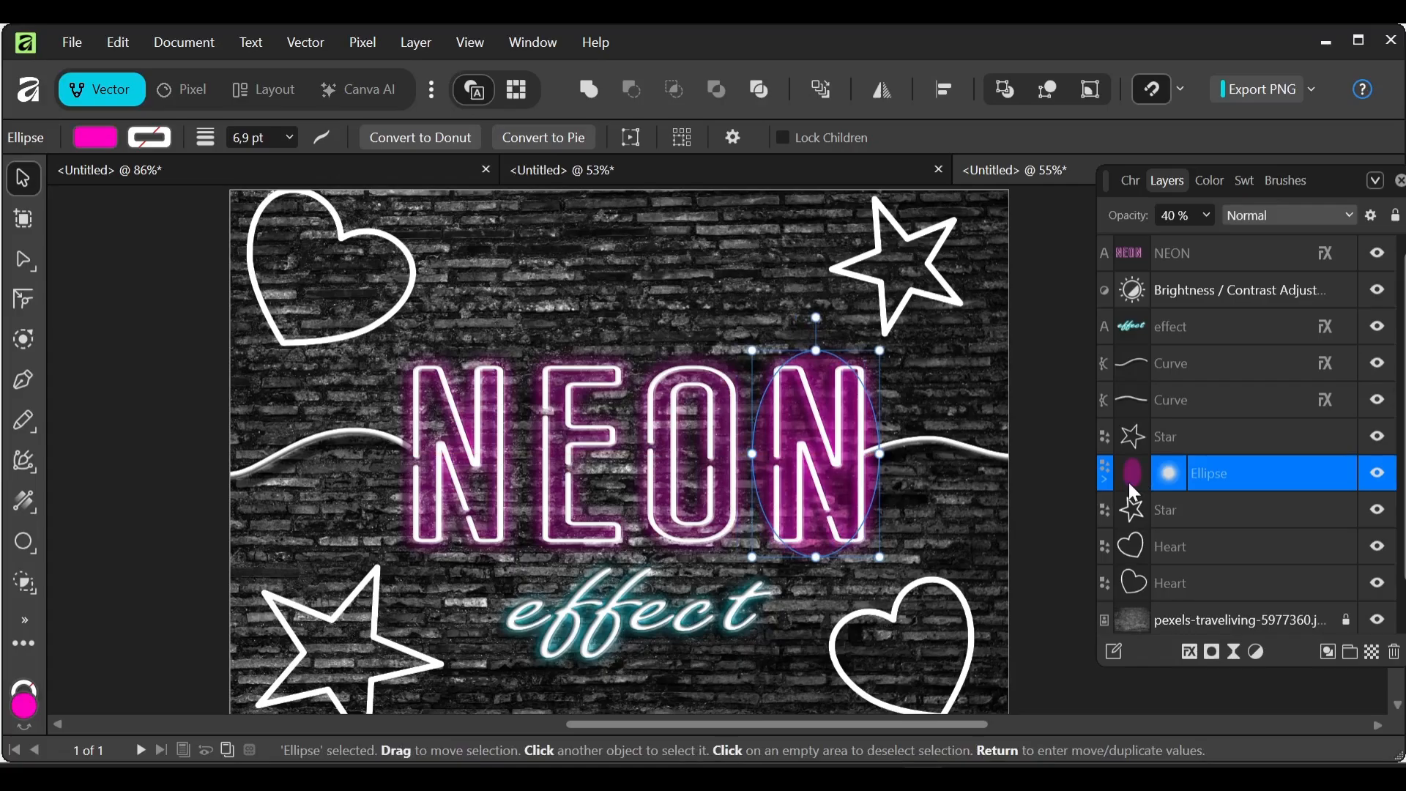
# Step: Duplicate the narrow magenta ellipse and position the copies over the first N, the E and the O
pyautogui.hotkey('ctrl', 'j')
pyautogui.hotkey('ctrl', 'j')
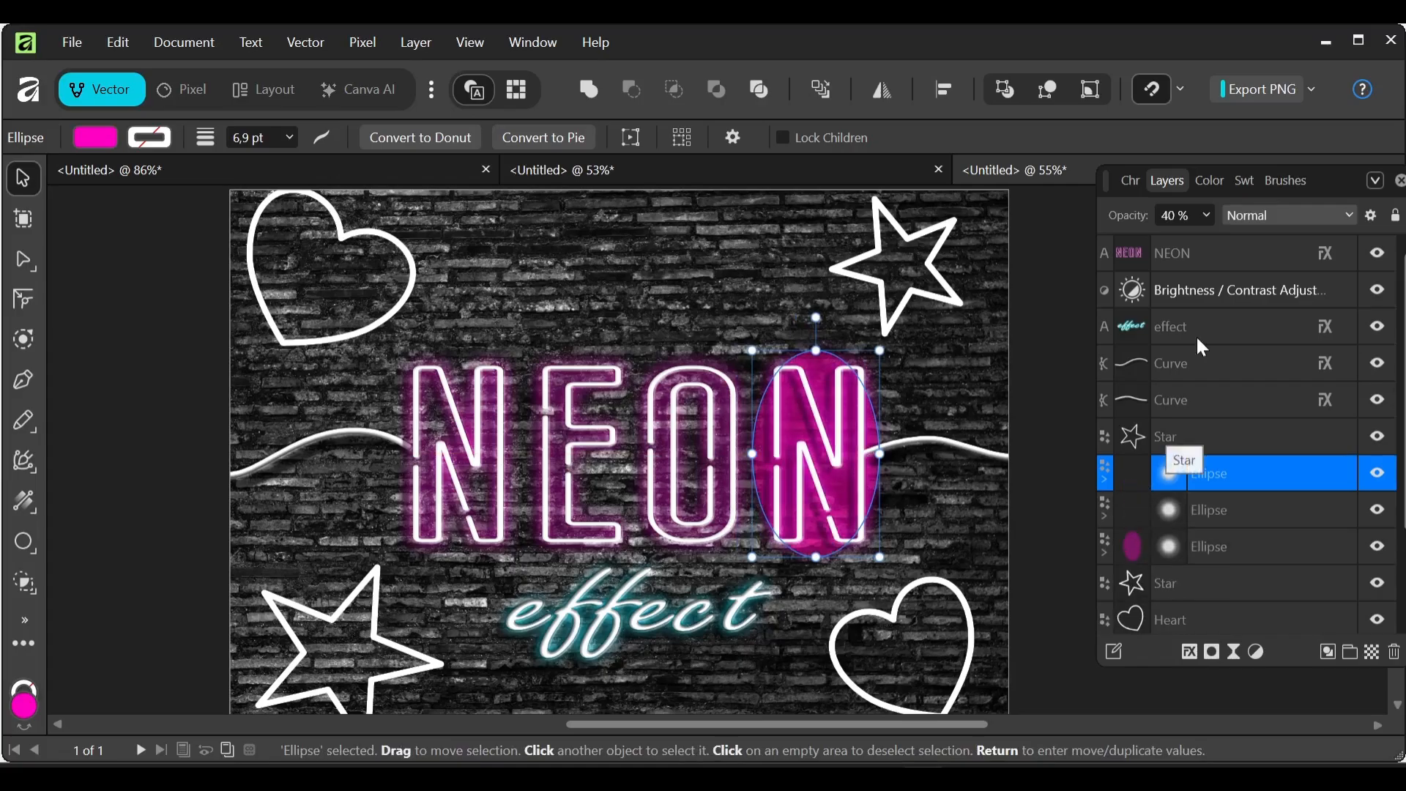
pyautogui.moveTo(770, 434); pyautogui.dragTo(438, 447)
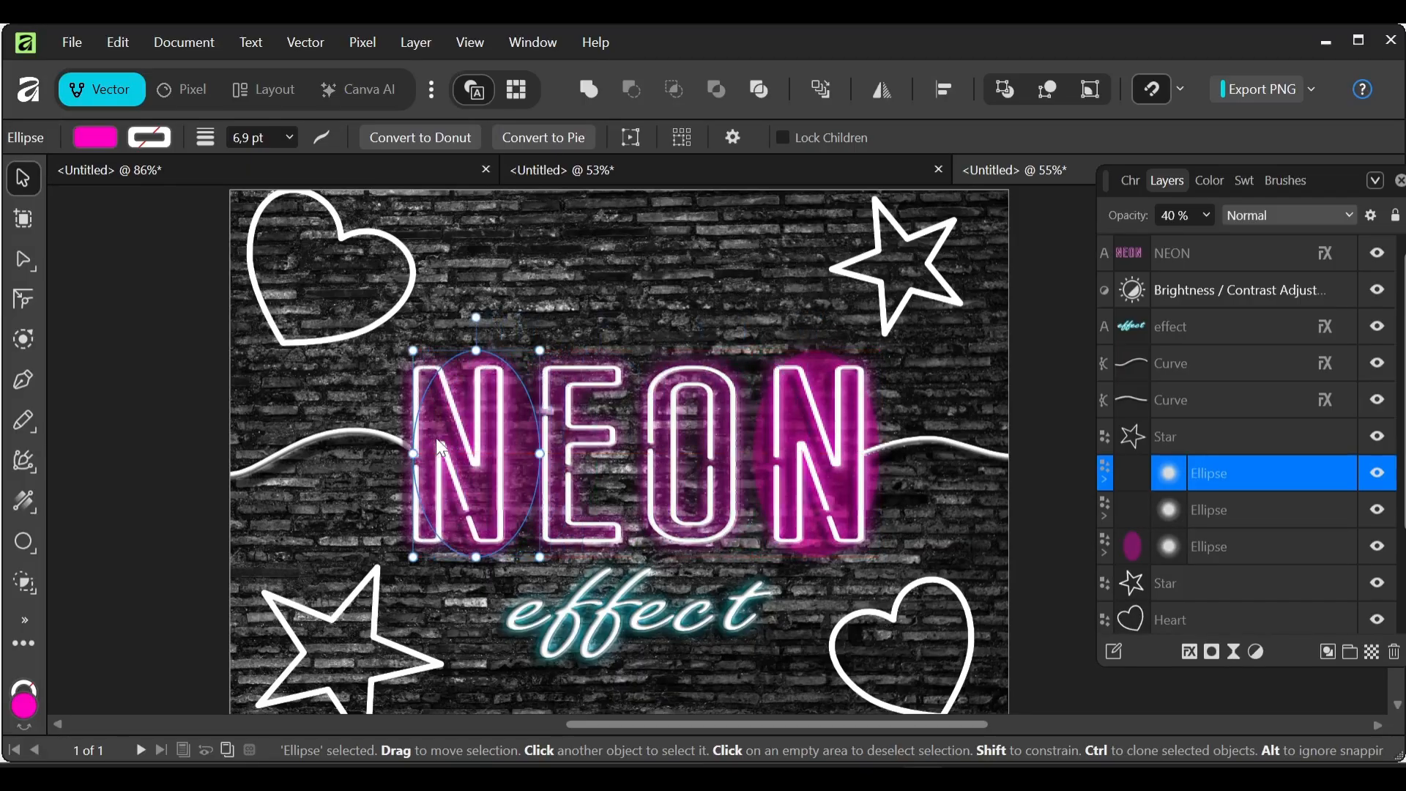
pyautogui.click(770, 436)
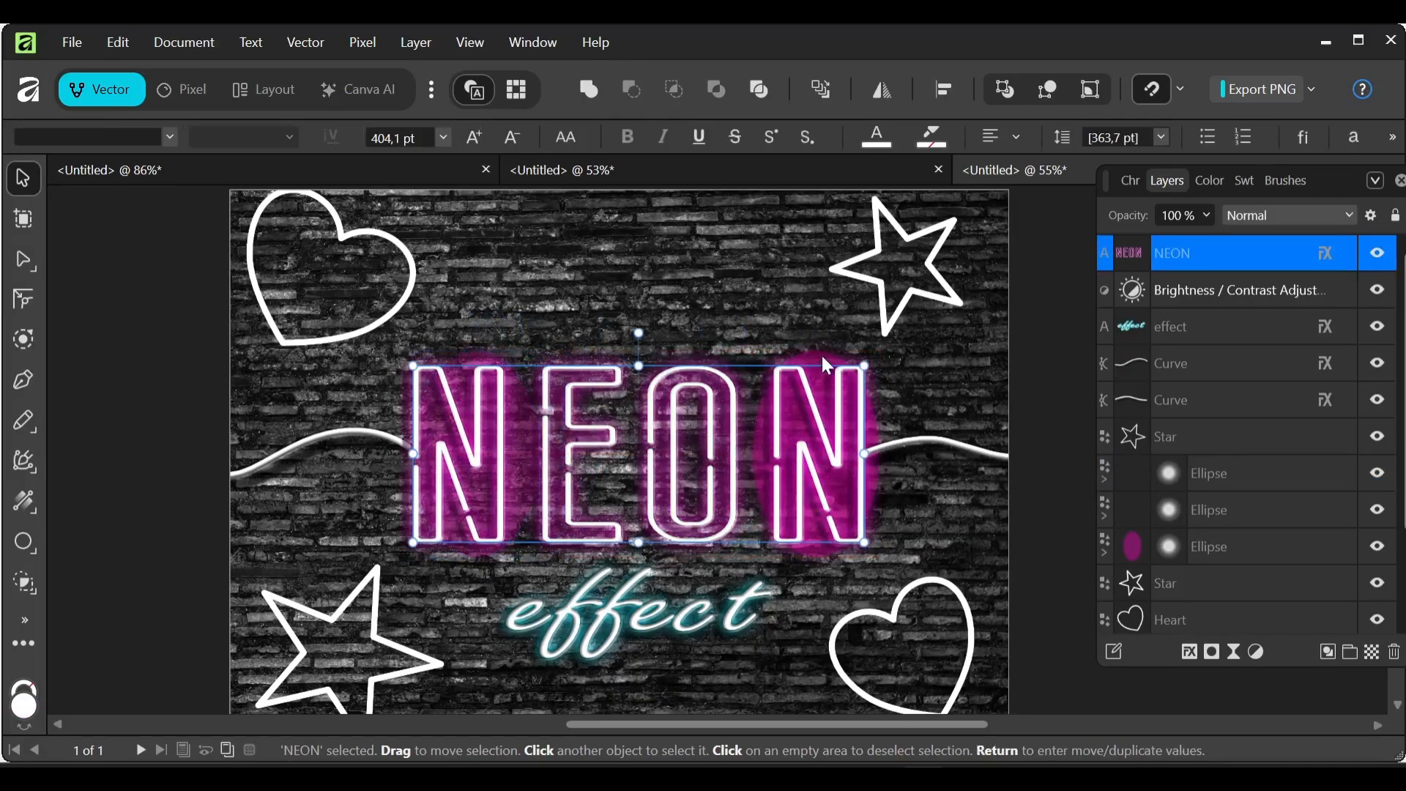
pyautogui.click(867, 429)
pyautogui.moveTo(856, 443); pyautogui.dragTo(589, 436)
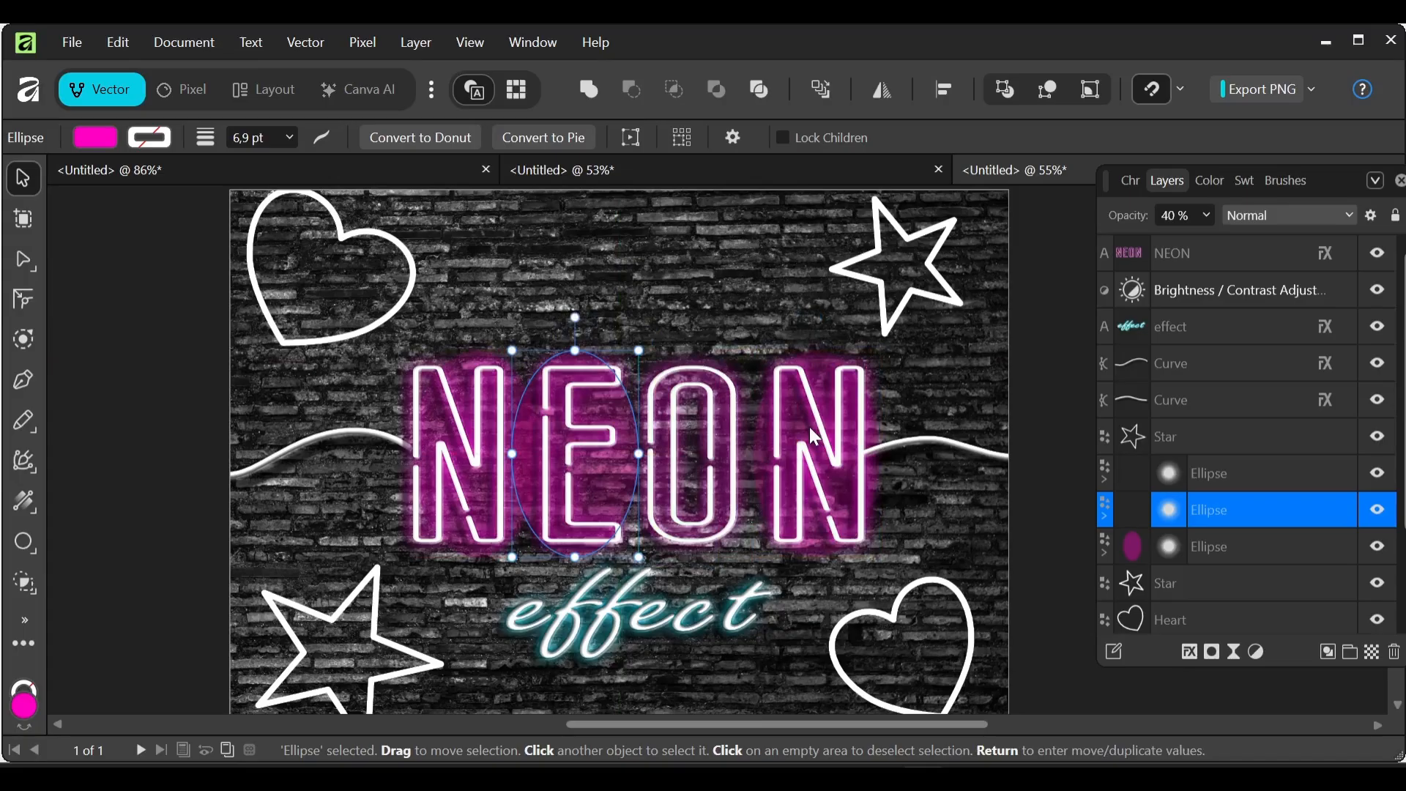
pyautogui.hotkey('ctrl', 'v')
pyautogui.moveTo(810, 445); pyautogui.dragTo(684, 445)
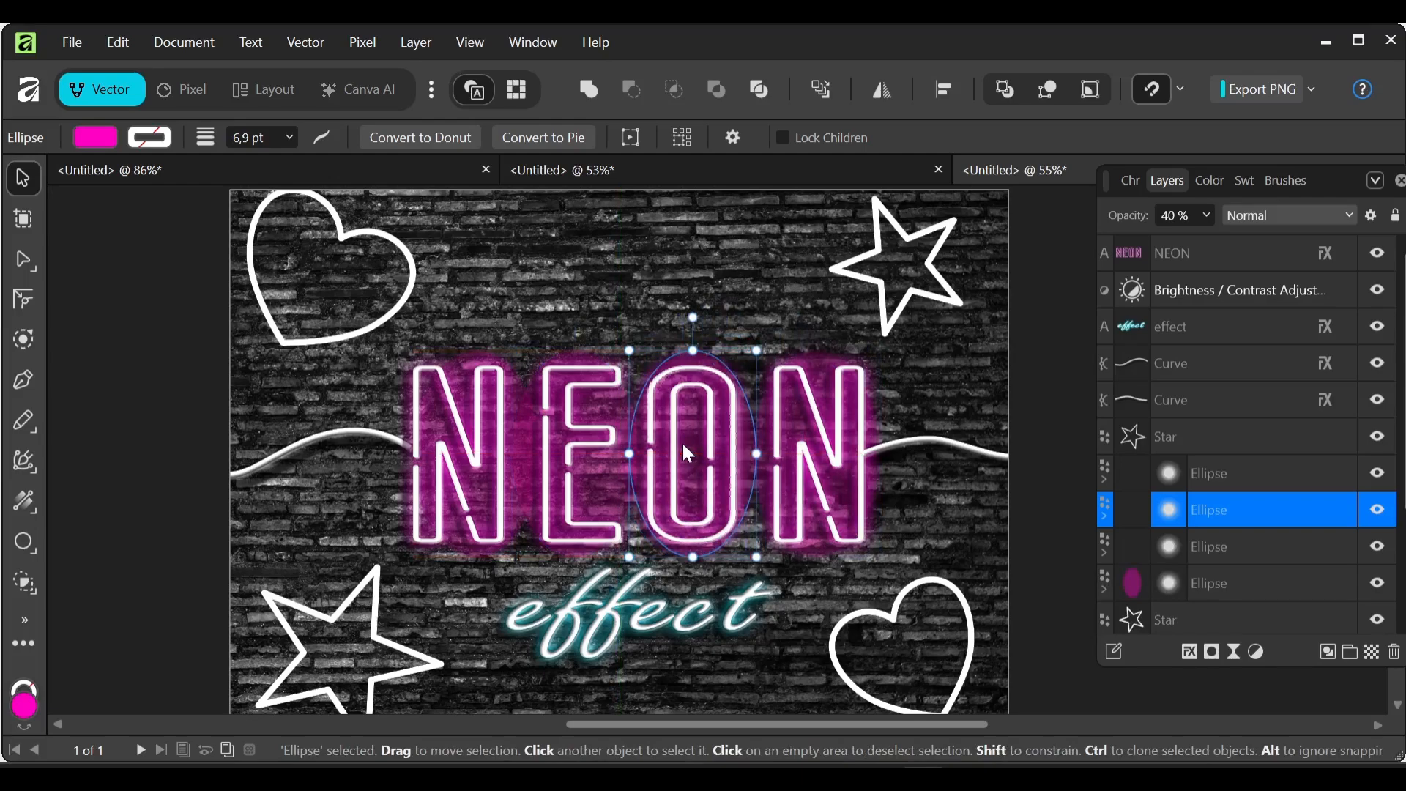
pyautogui.click(719, 291)
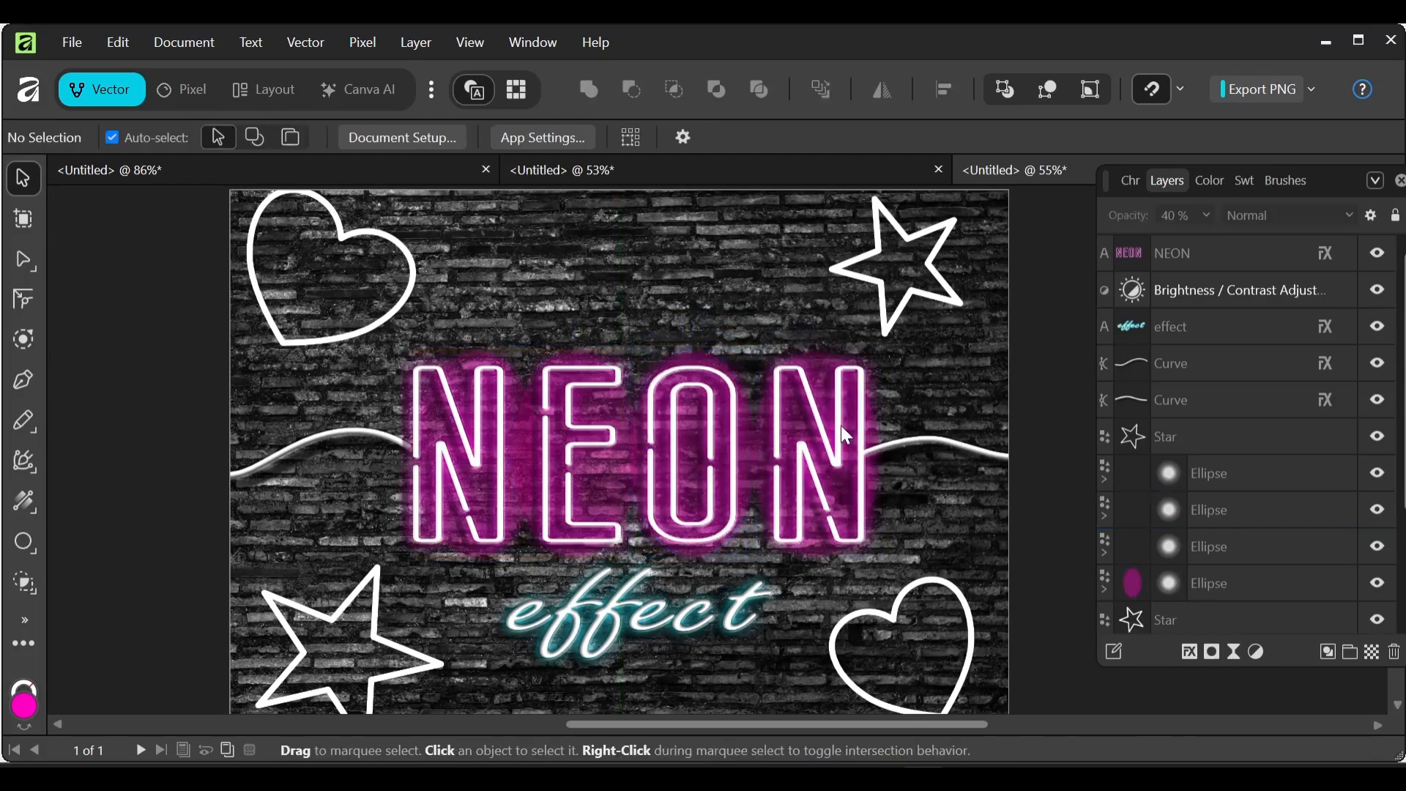
# Step: Lower the opacity of the magenta ellipse over the last N and set the one over the E to 22 %
pyautogui.click(841, 454)
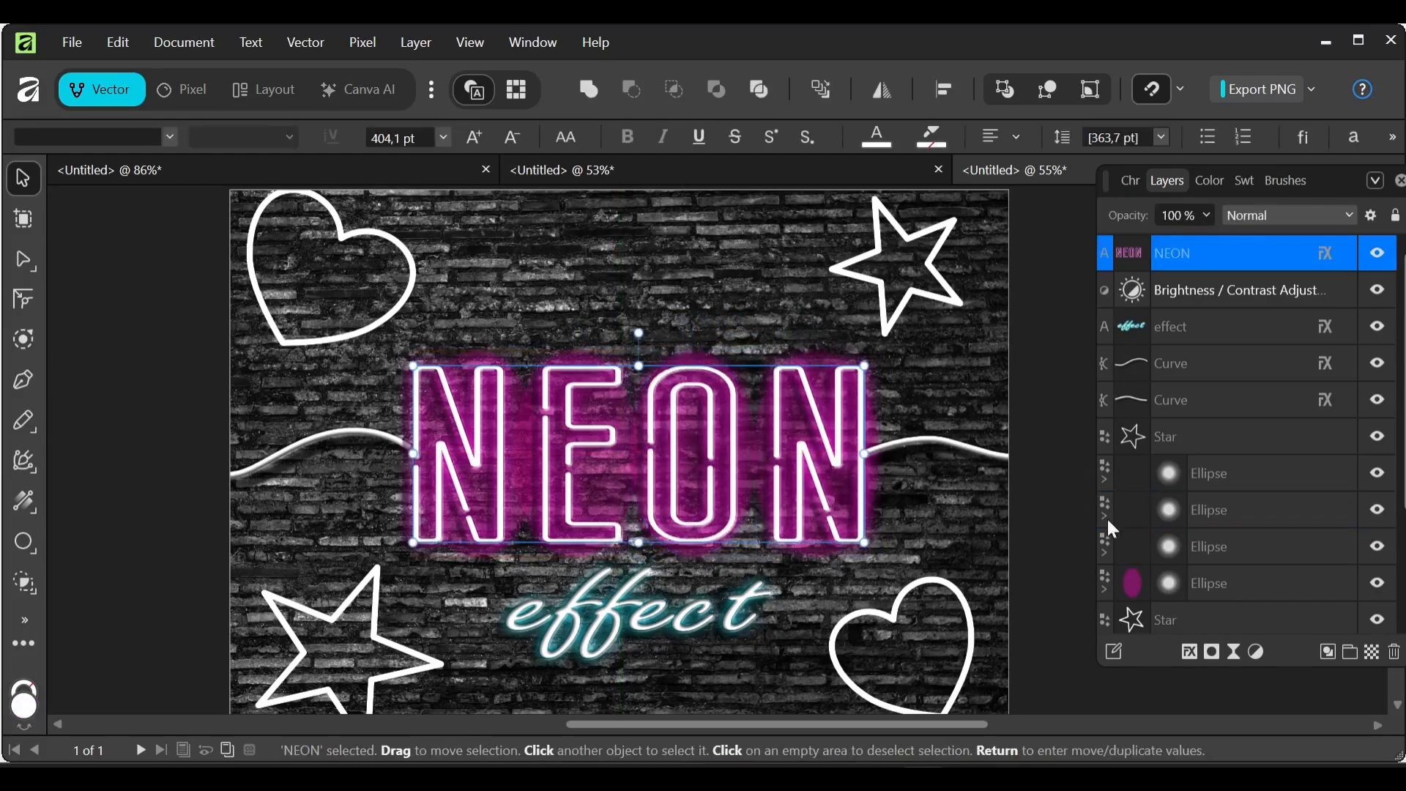
pyautogui.click(1135, 589)
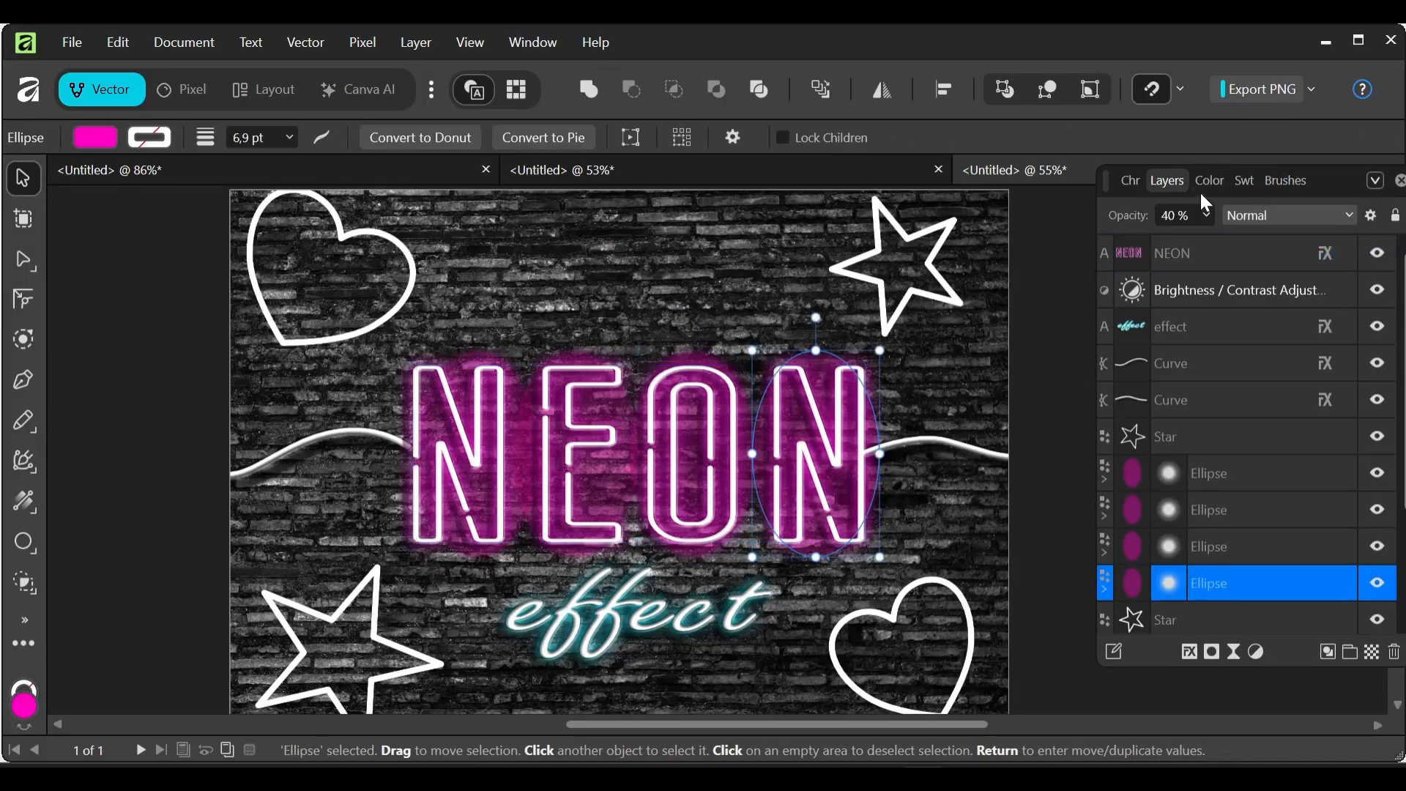
pyautogui.click(1206, 212)
pyautogui.click(1189, 237)
pyautogui.click(1131, 549)
pyautogui.click(1208, 216)
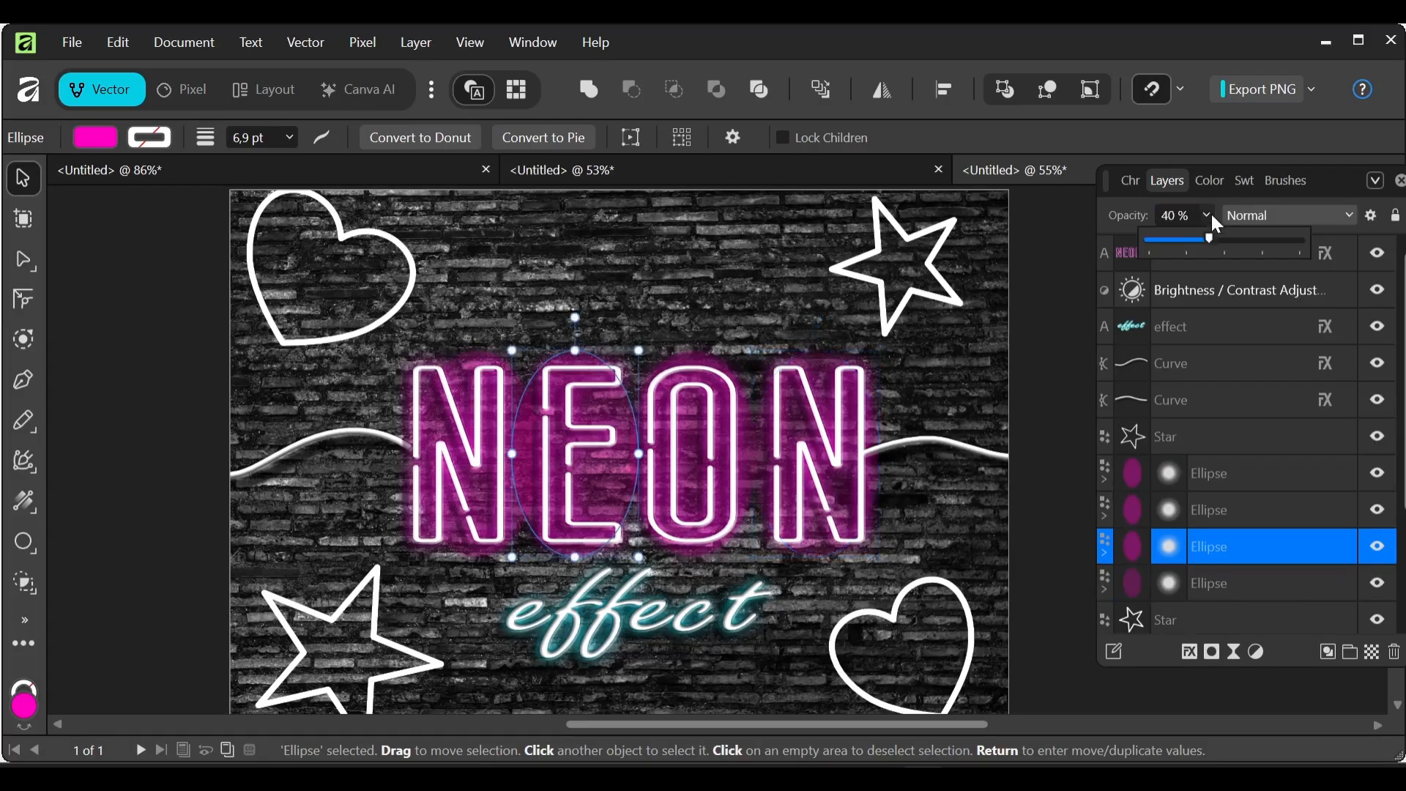
pyautogui.click(1183, 240)
pyautogui.moveTo(1188, 239); pyautogui.dragTo(1191, 241)
pyautogui.click(1207, 215)
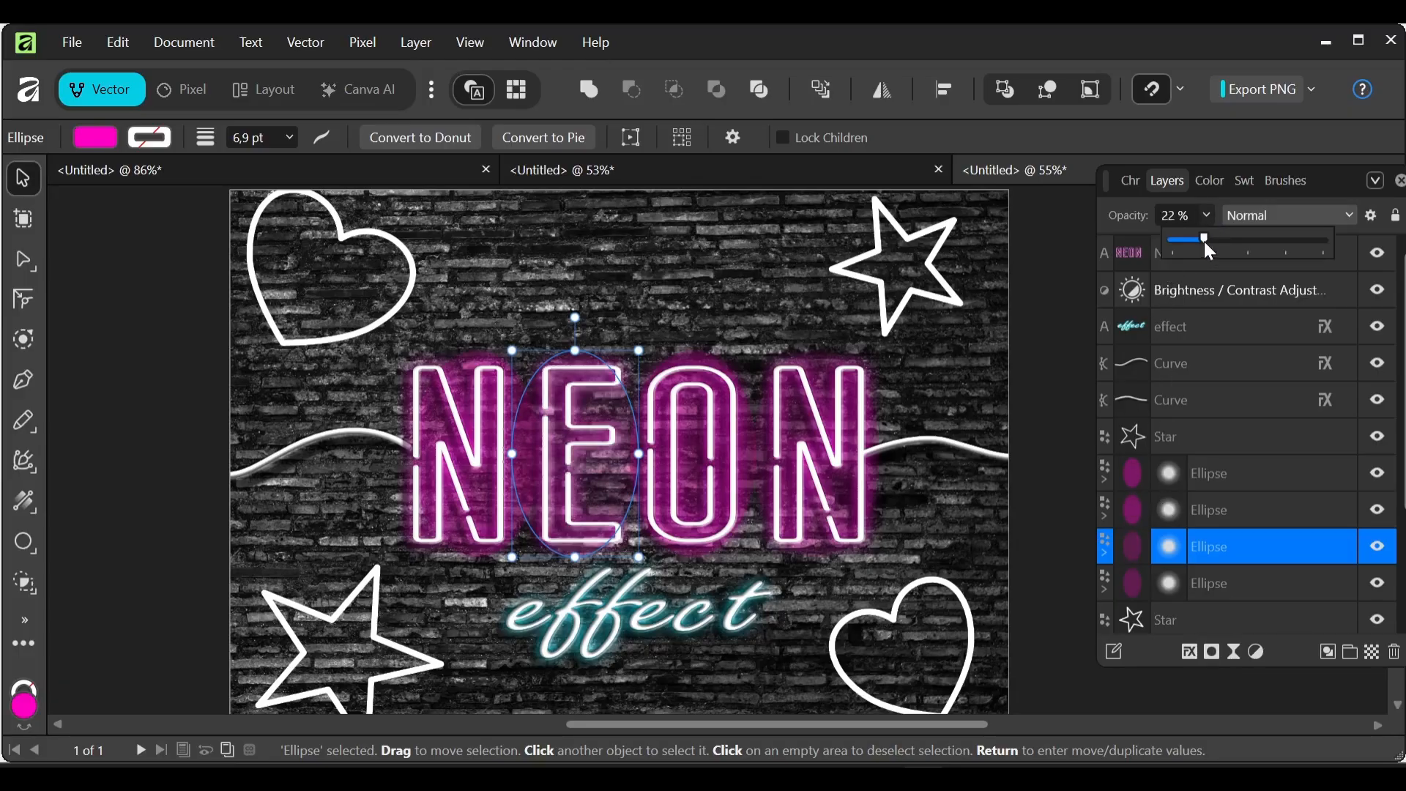
# Step: Set the opacity of the magenta ellipses over the O and the first N to 25 % each
pyautogui.click(1128, 509)
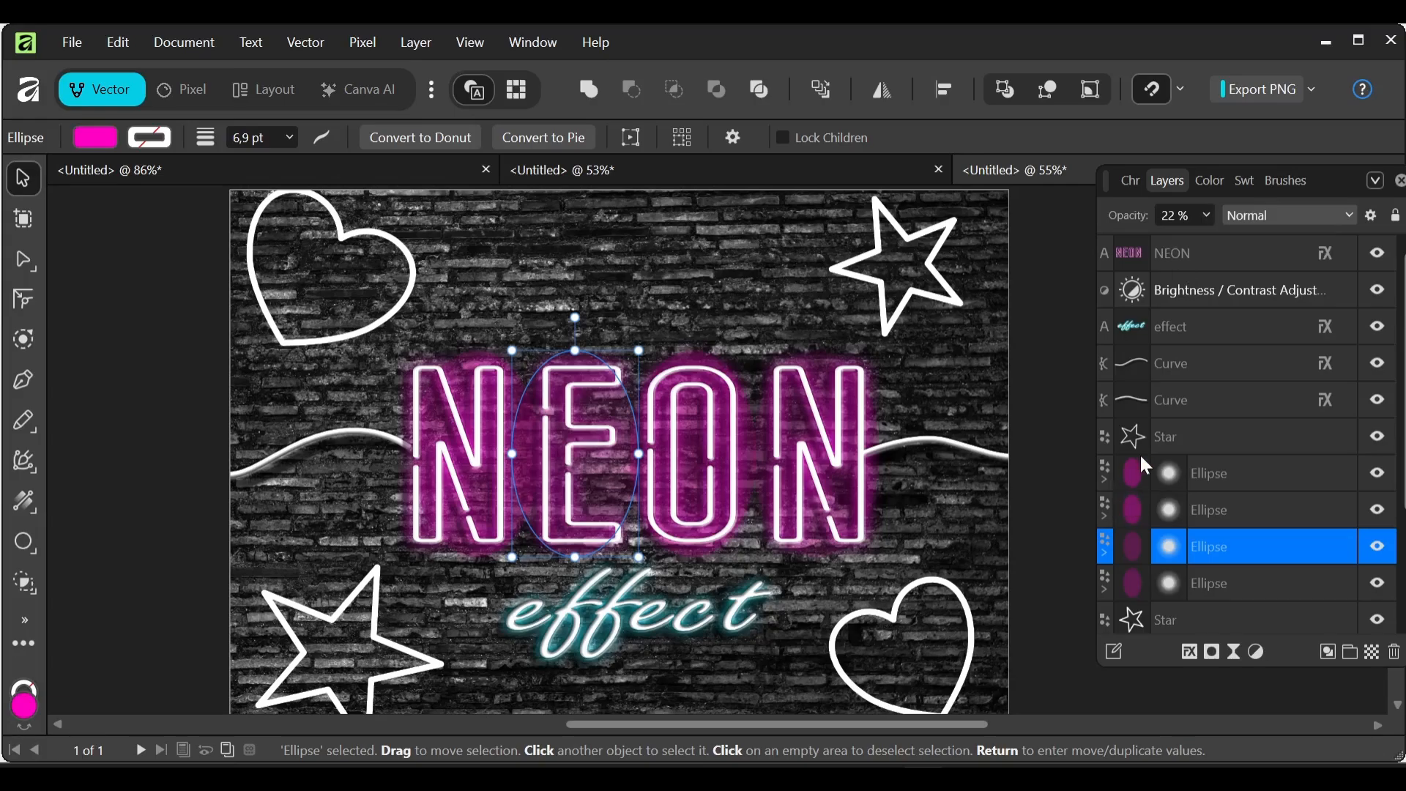
pyautogui.click(1206, 216)
pyautogui.moveTo(1205, 239); pyautogui.dragTo(1188, 237)
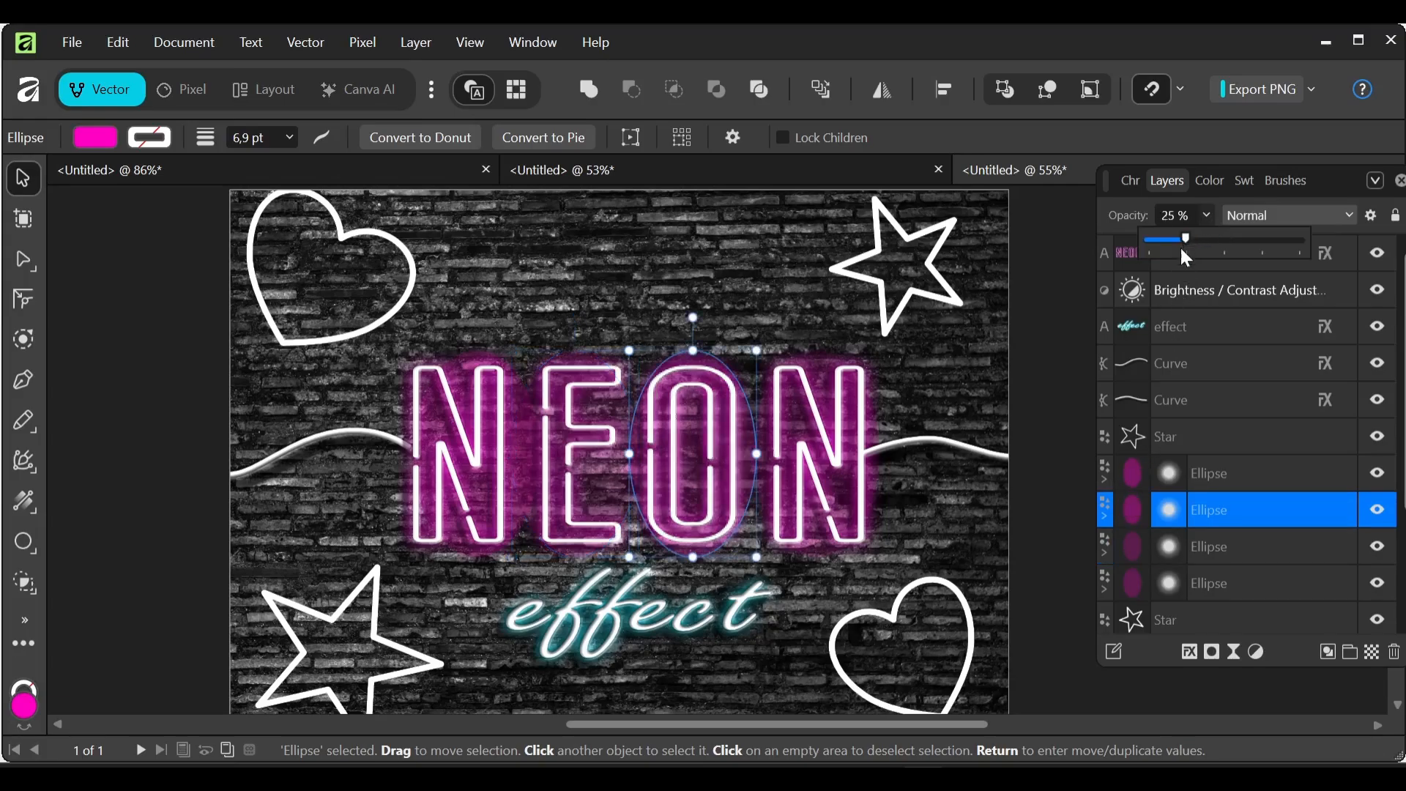
pyautogui.click(1139, 468)
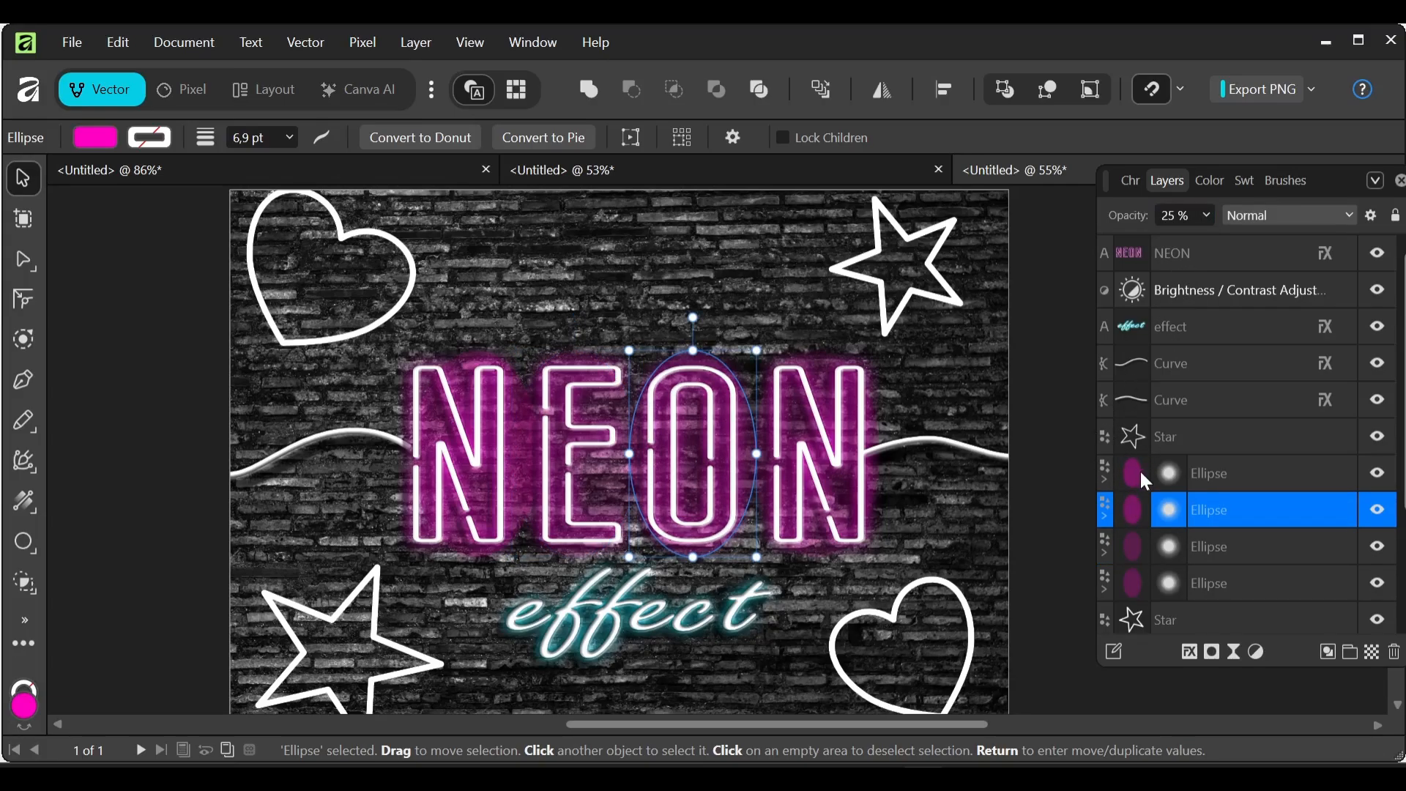
pyautogui.click(1208, 217)
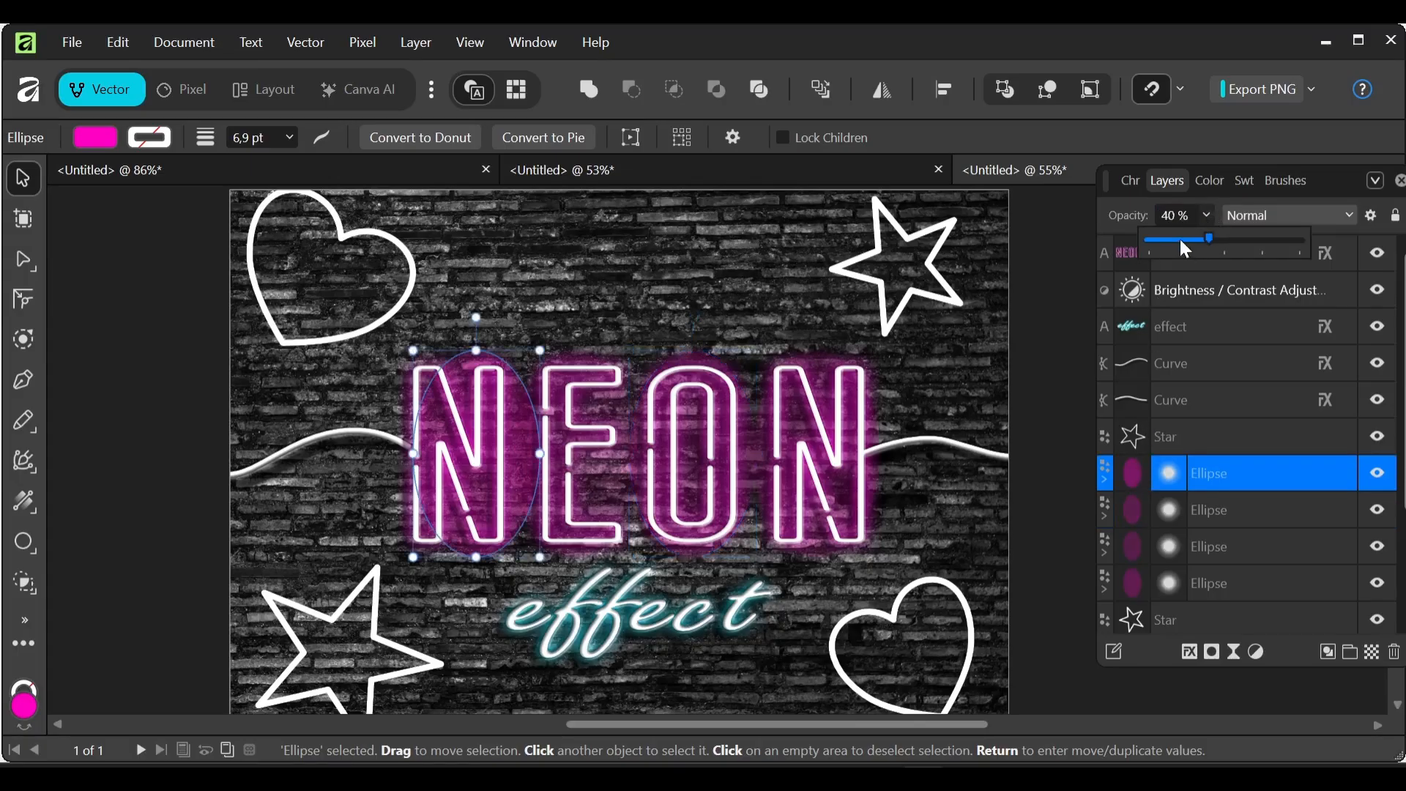
pyautogui.moveTo(1182, 241); pyautogui.dragTo(1184, 236)
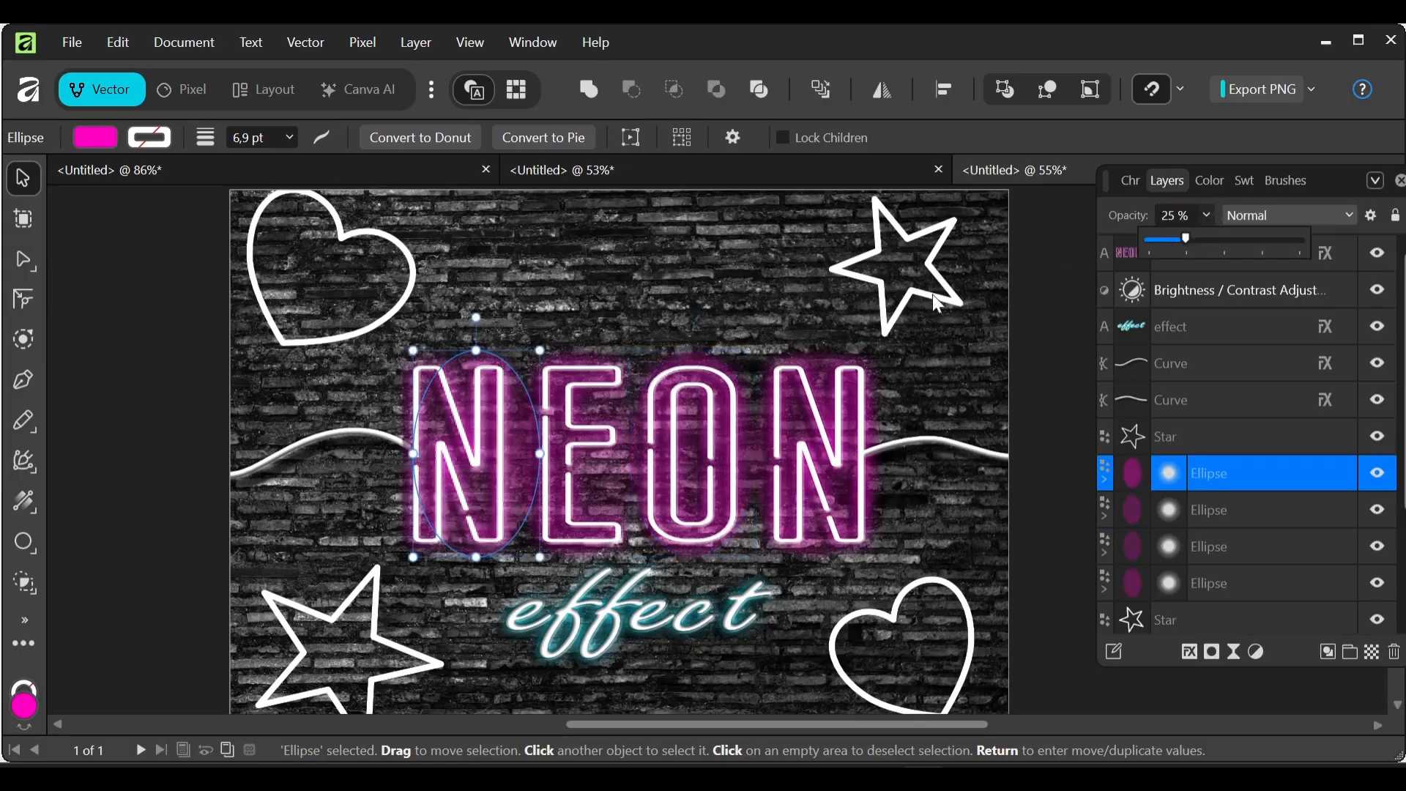
pyautogui.click(357, 373)
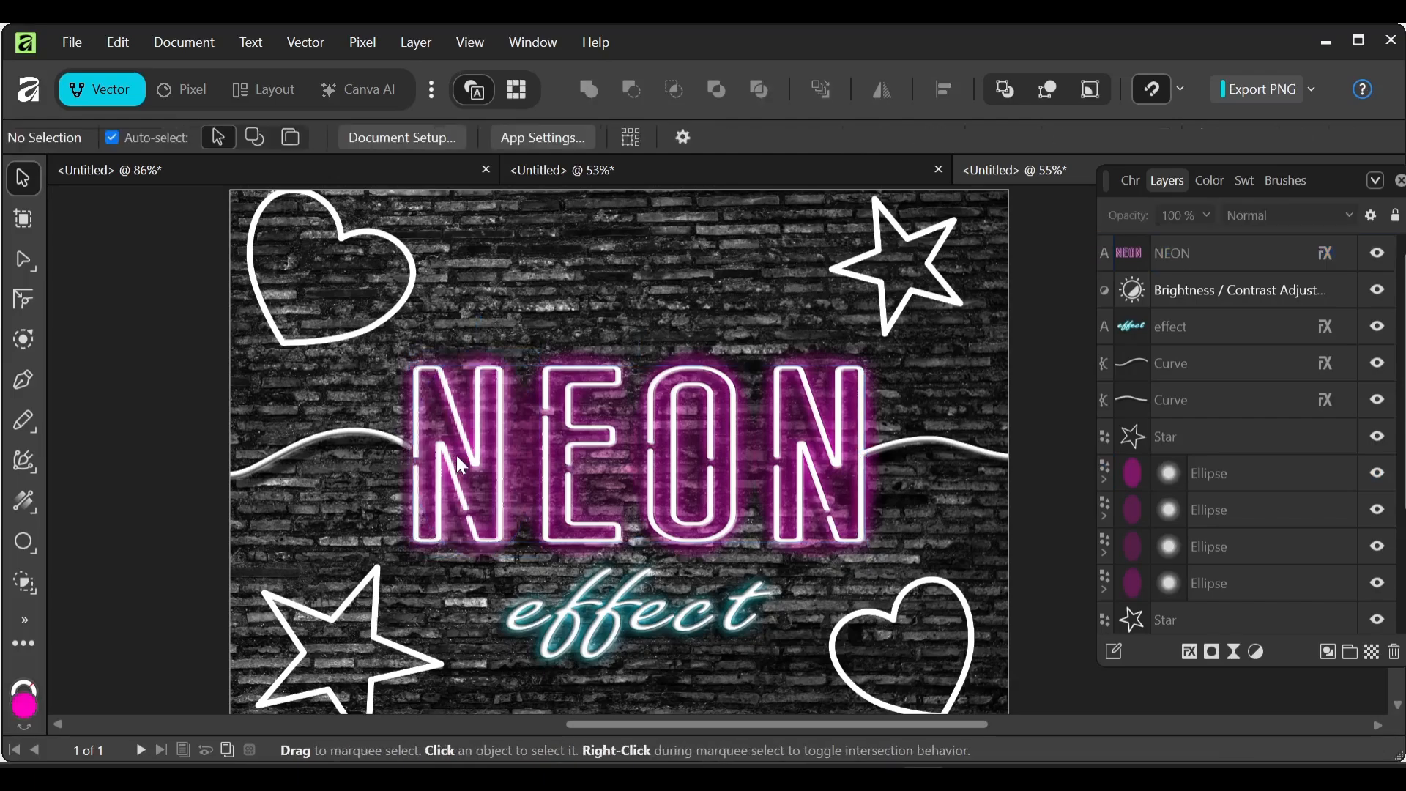
# Step: Shift the magenta ellipse over the first N slightly left and down to centre it on the letter
pyautogui.click(591, 432)
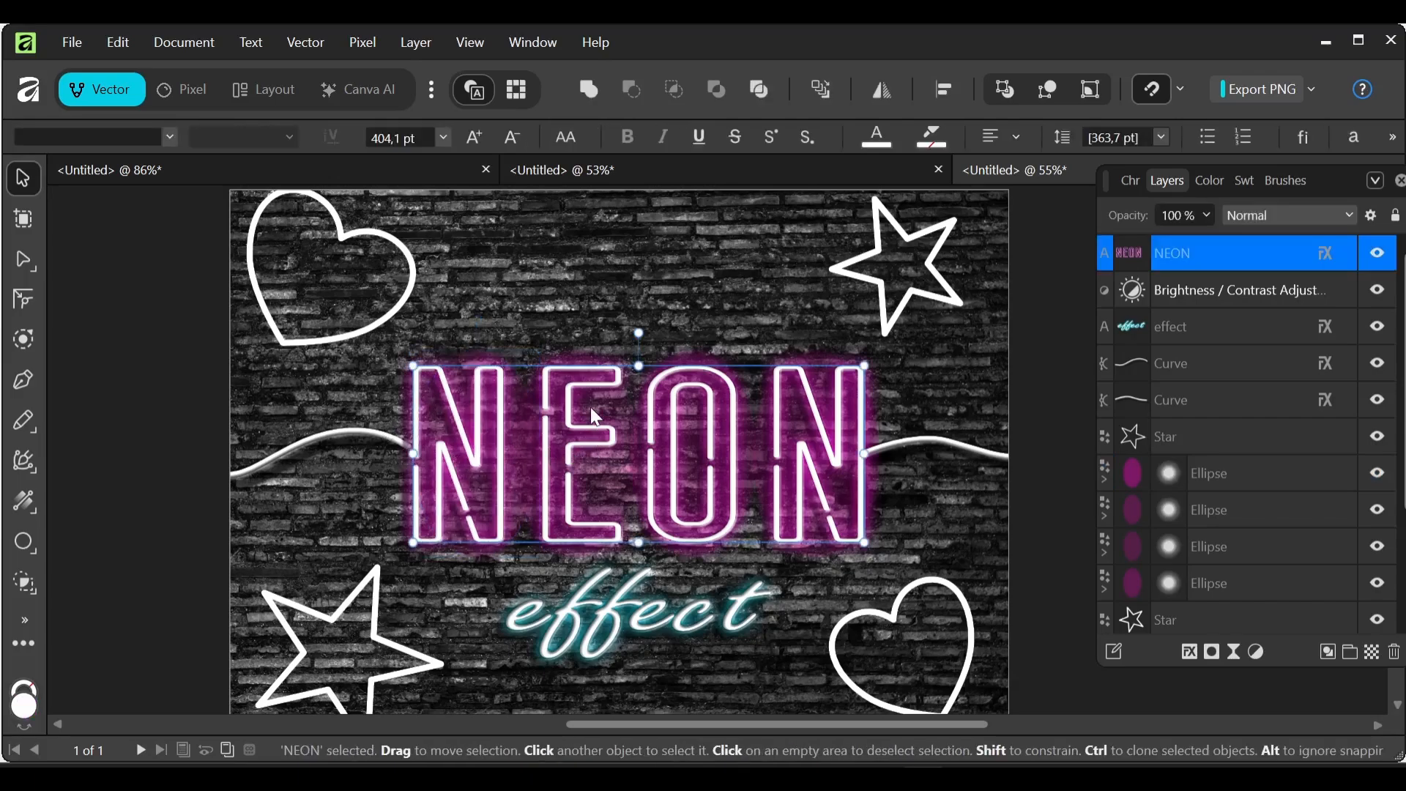
pyautogui.moveTo(590, 407)
pyautogui.mouseDown()
pyautogui.moveTo(606, 416)
pyautogui.moveTo(596, 410)
pyautogui.mouseUp()
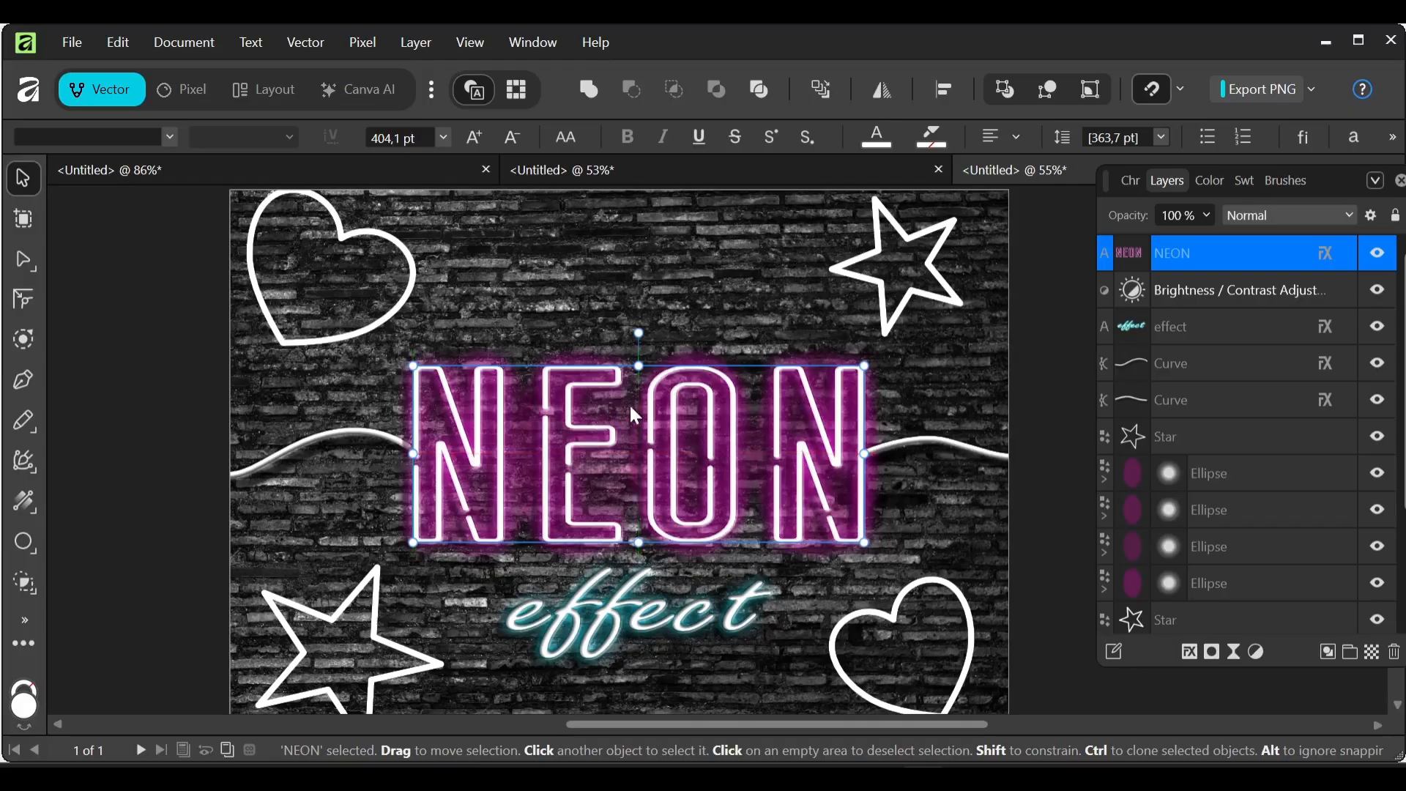
pyautogui.click(1142, 469)
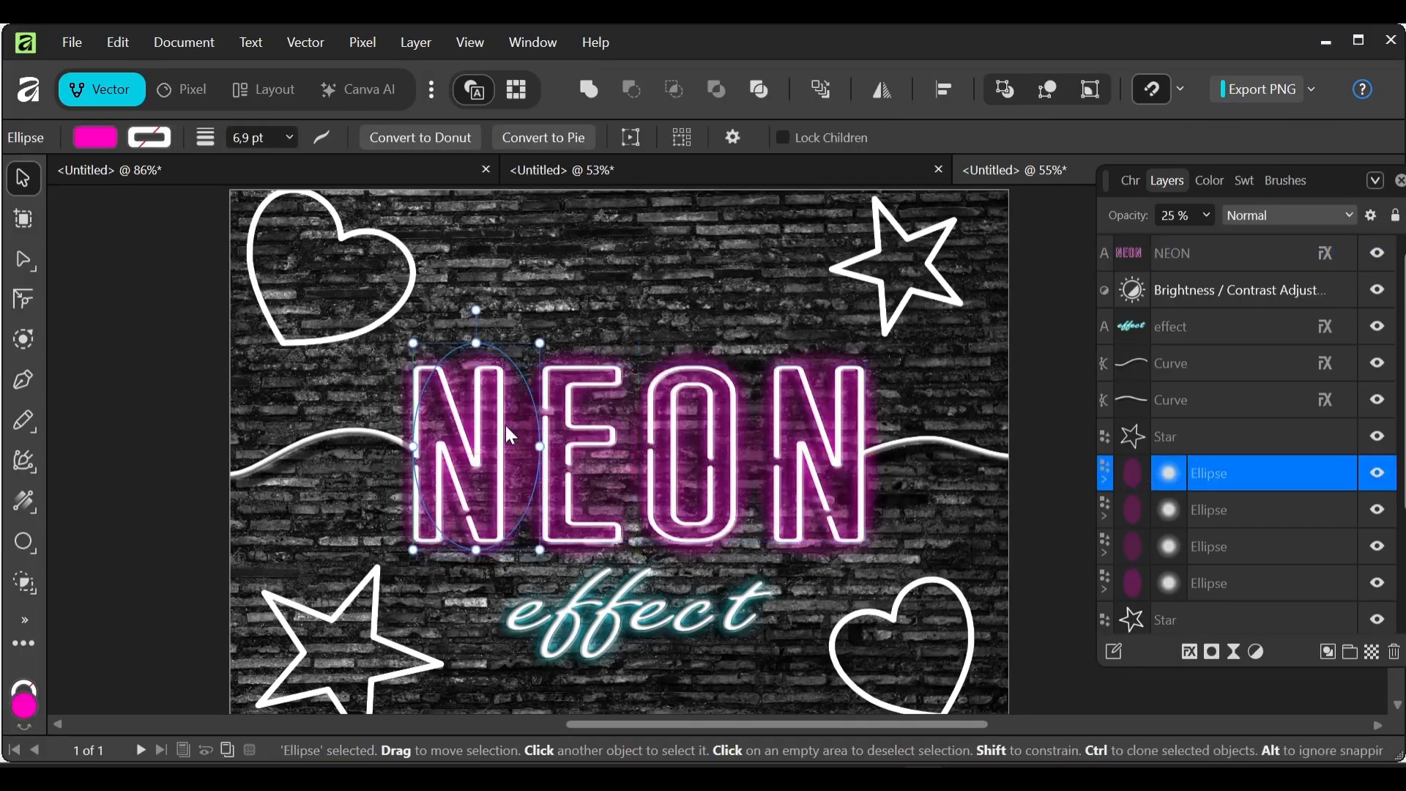
pyautogui.moveTo(507, 436); pyautogui.dragTo(495, 443)
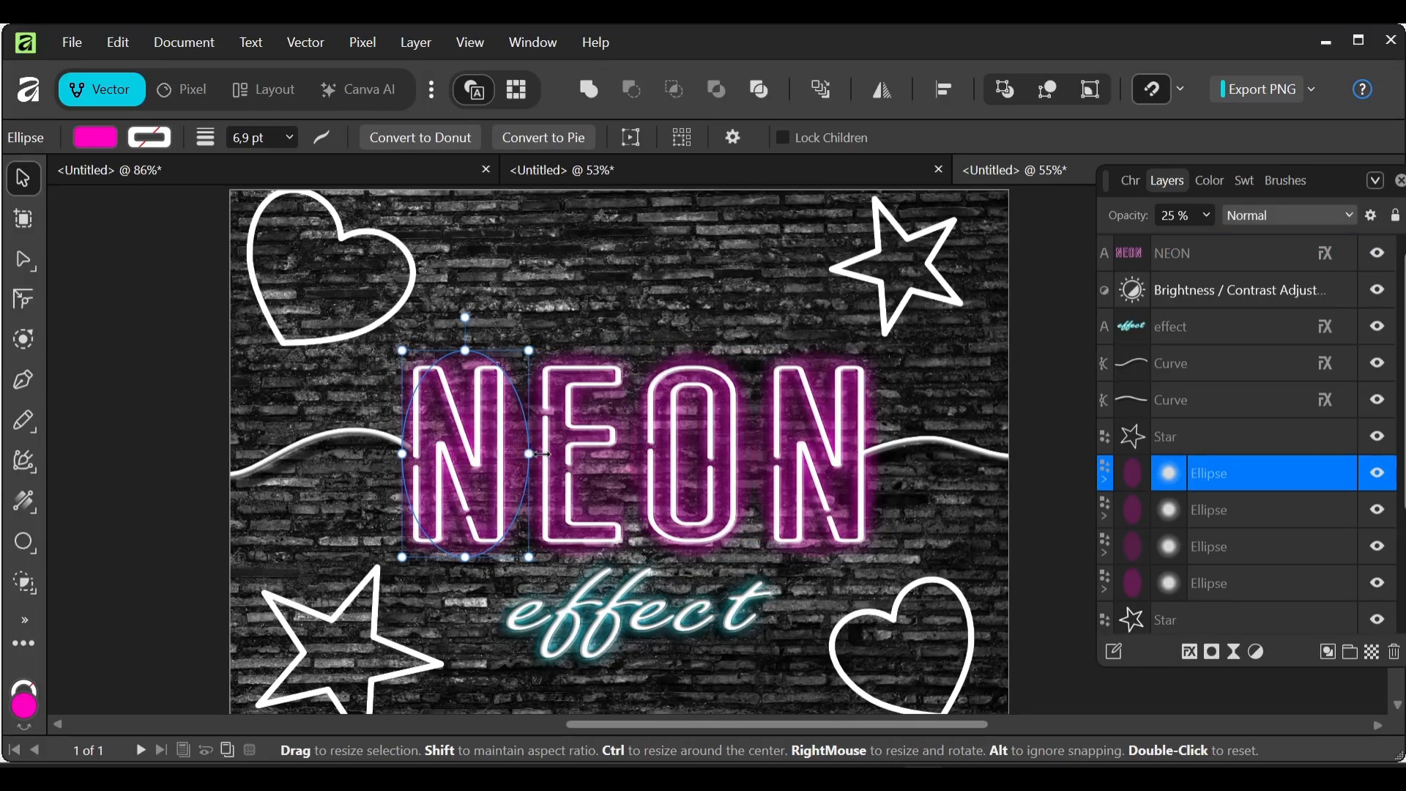
pyautogui.click(668, 445)
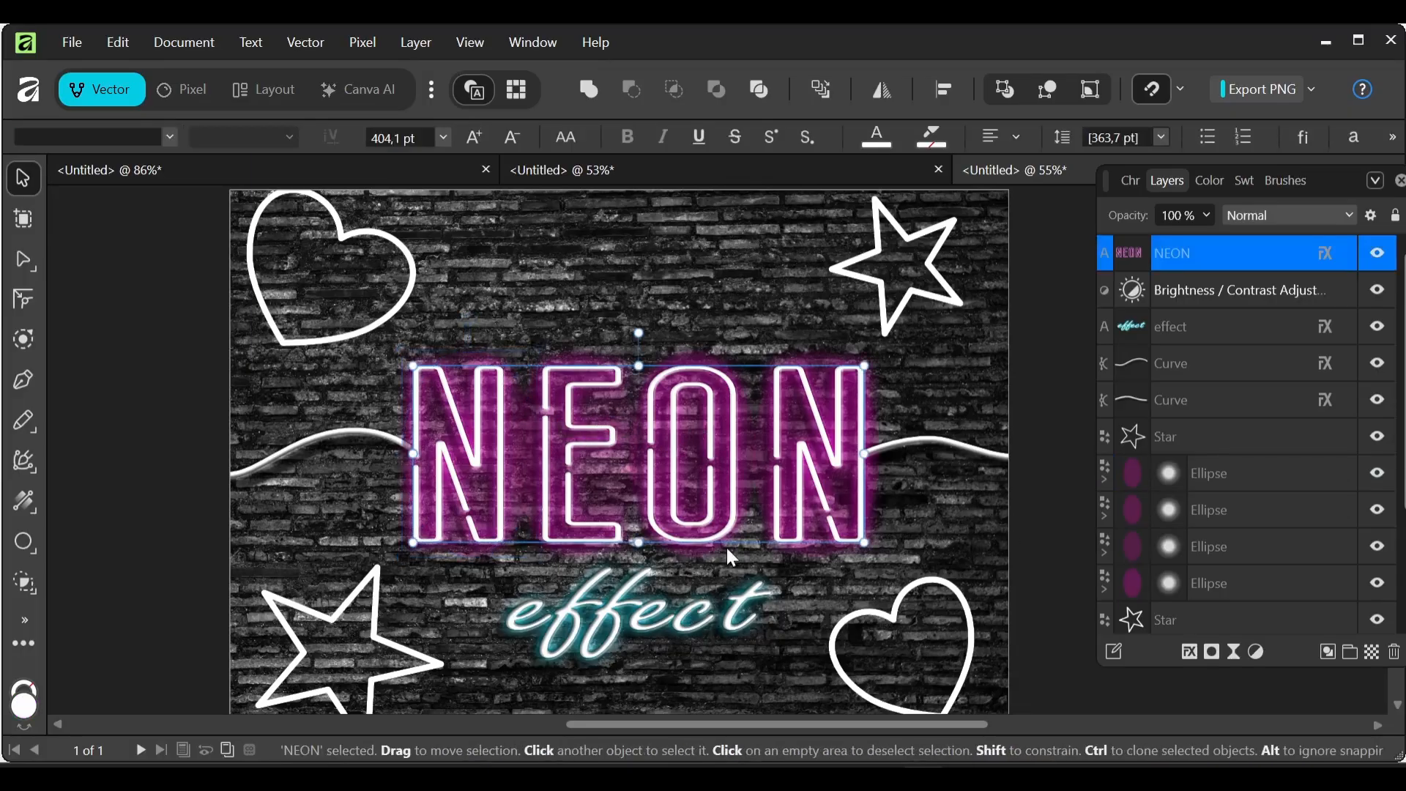
# Step: Draw a wide ellipse covering the "effect" lettering and fill it with the cyan colour 00F8FF
pyautogui.click(27, 552)
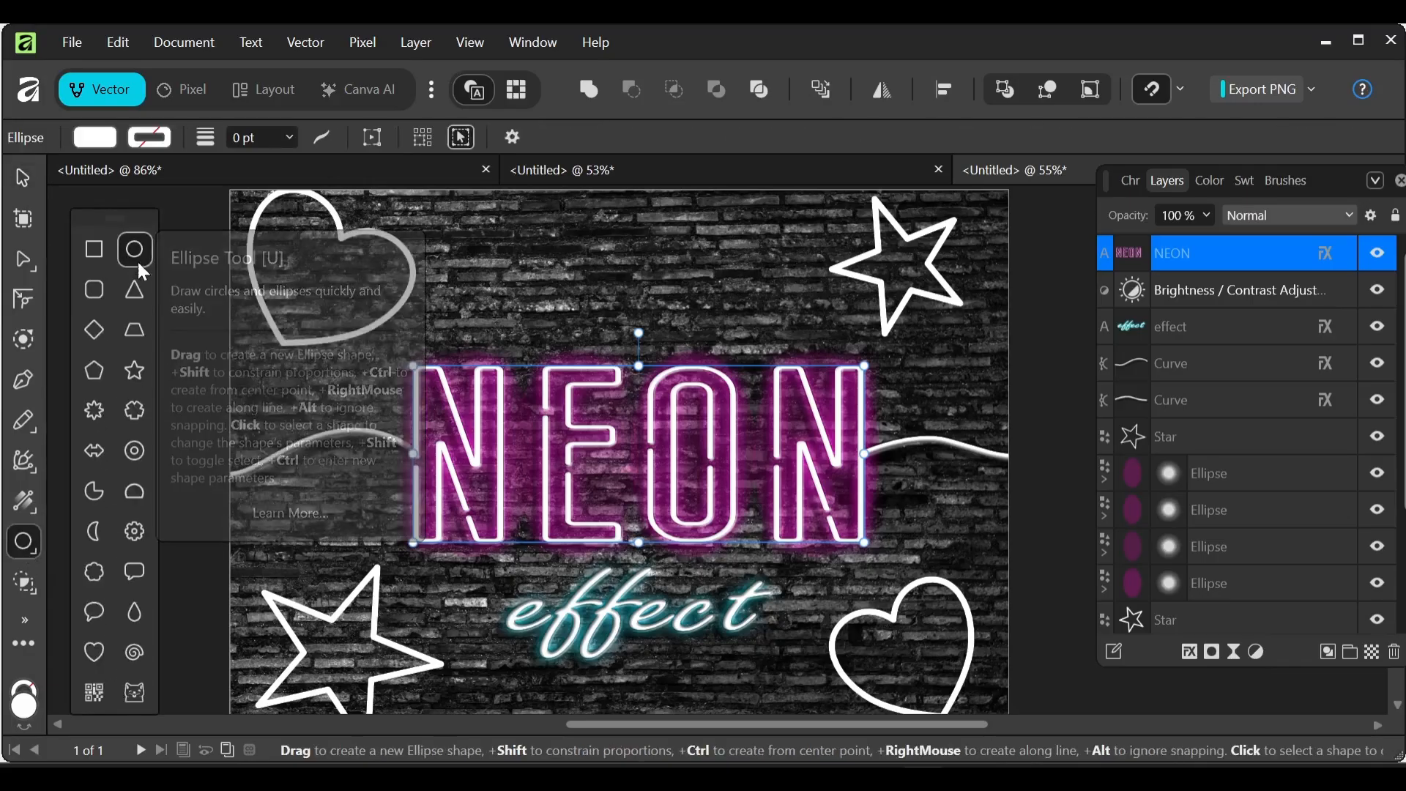
pyautogui.moveTo(511, 565); pyautogui.dragTo(799, 669)
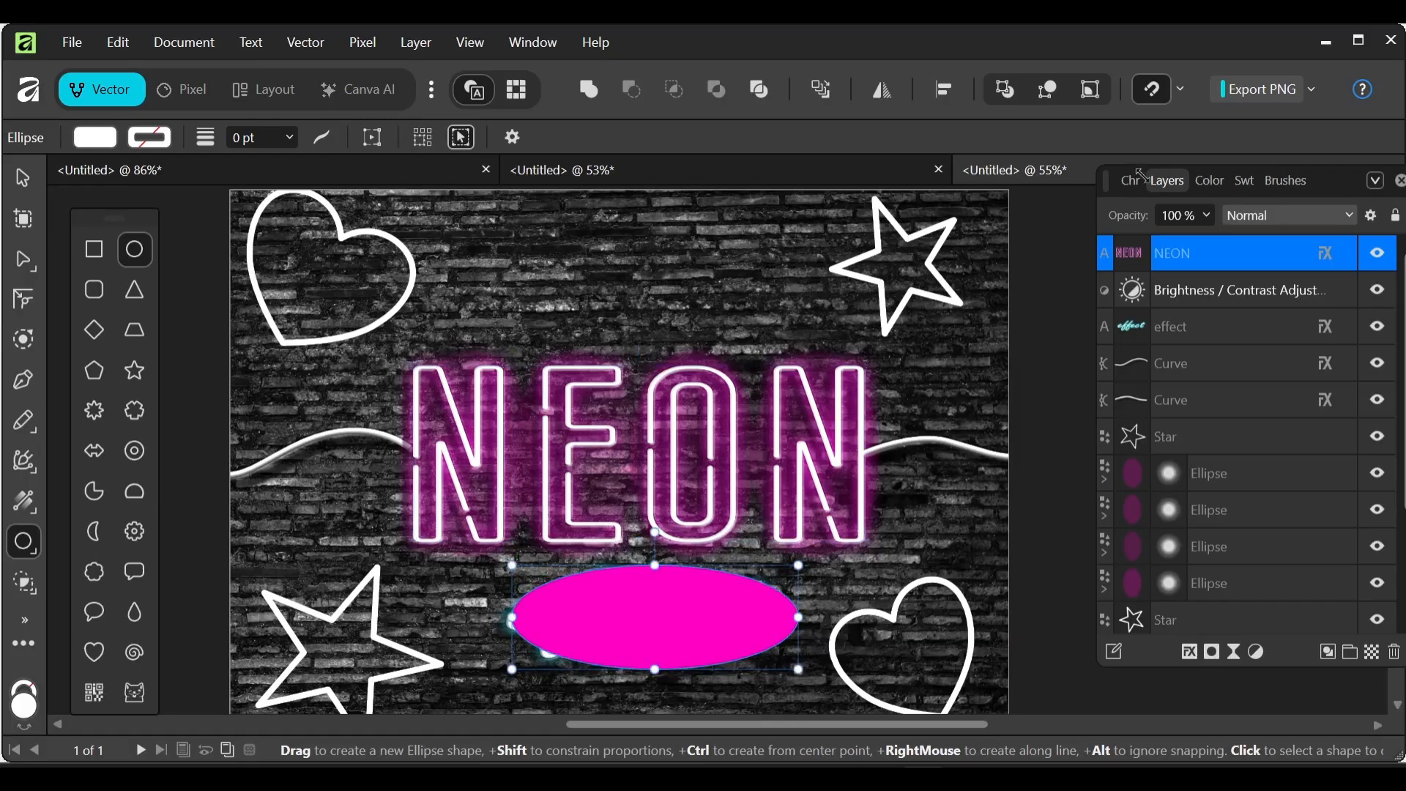
pyautogui.click(1212, 182)
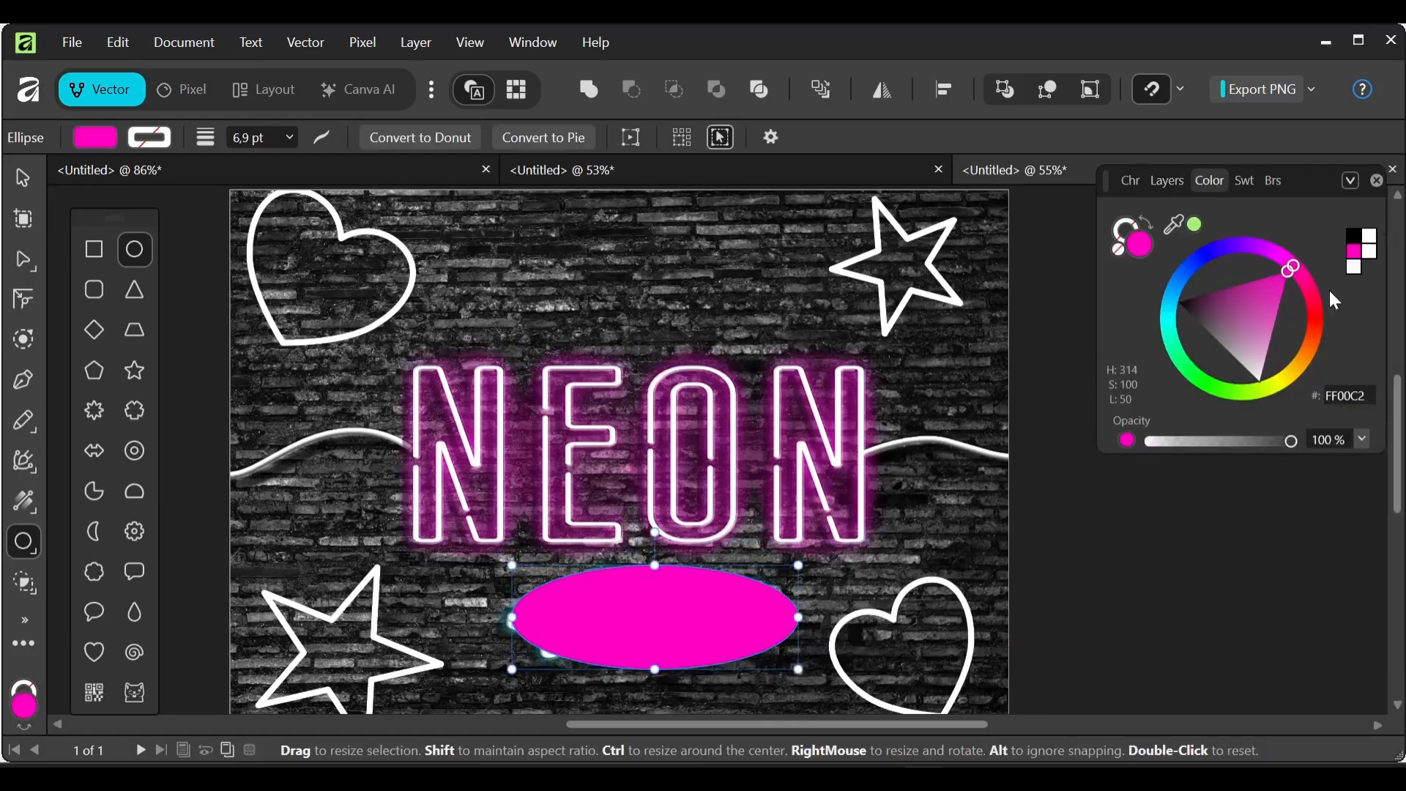
pyautogui.click(1172, 317)
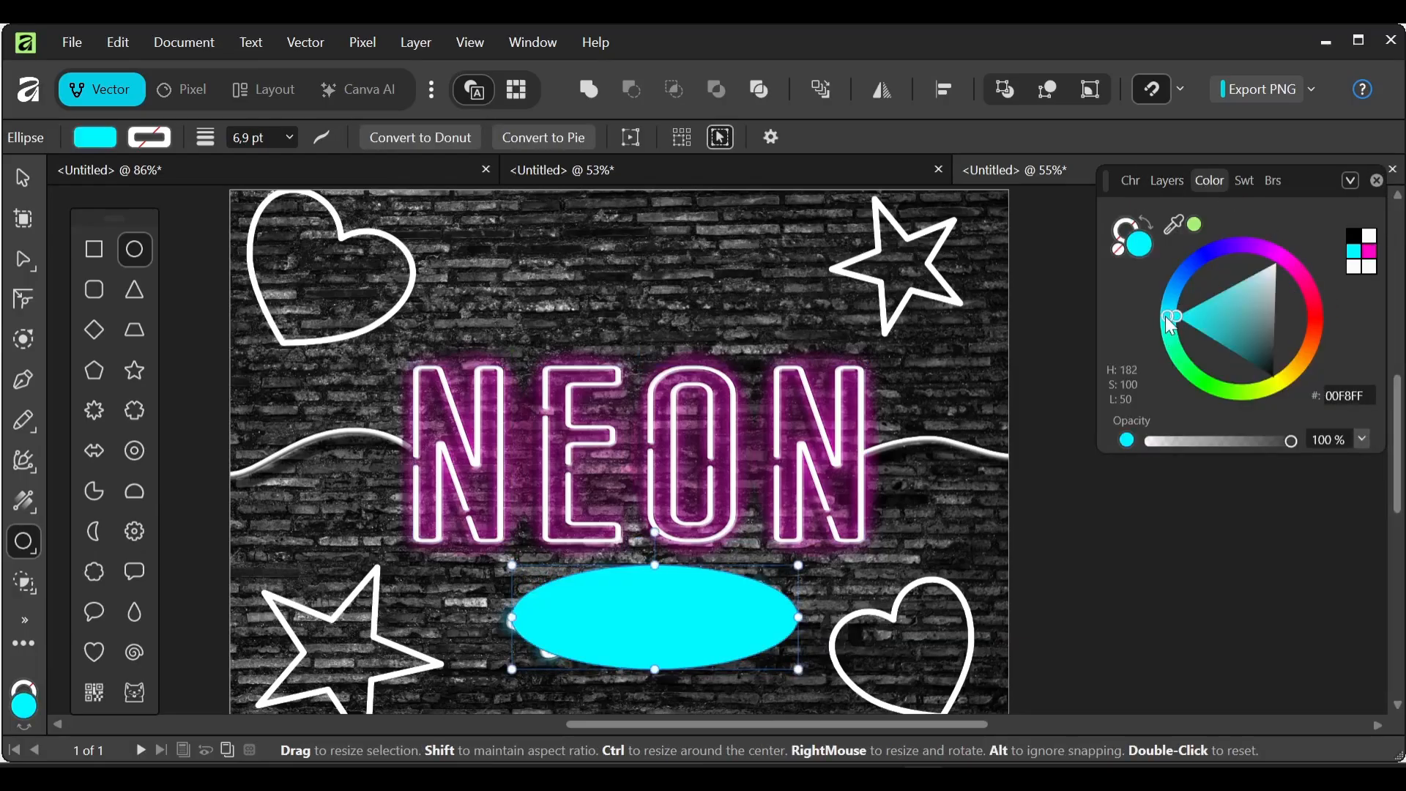
# Step: Add a live Gaussian Blur to the cyan ellipse, raise its radius and set the blur layer's opacity to 27 %
pyautogui.click(1181, 182)
pyautogui.click(1237, 652)
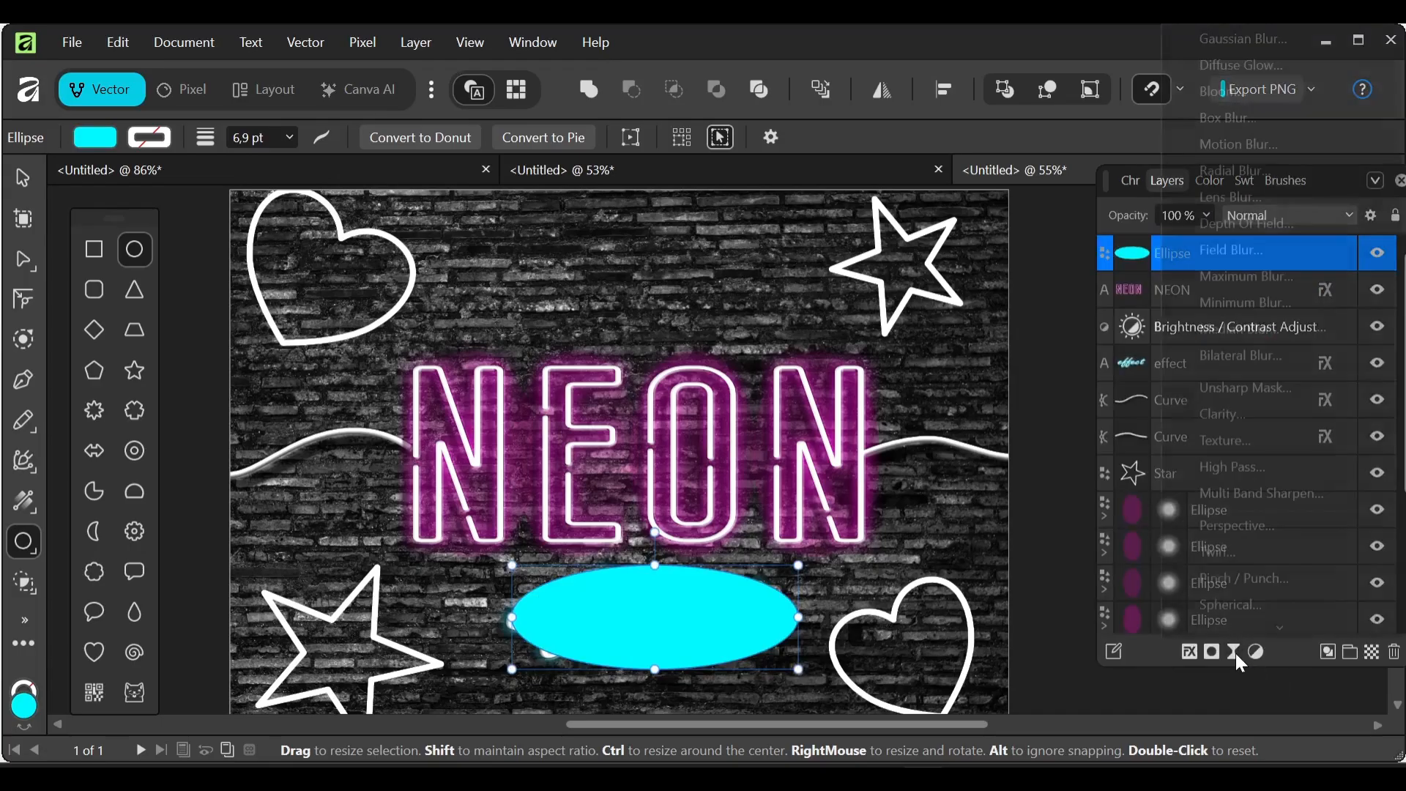
pyautogui.click(1216, 38)
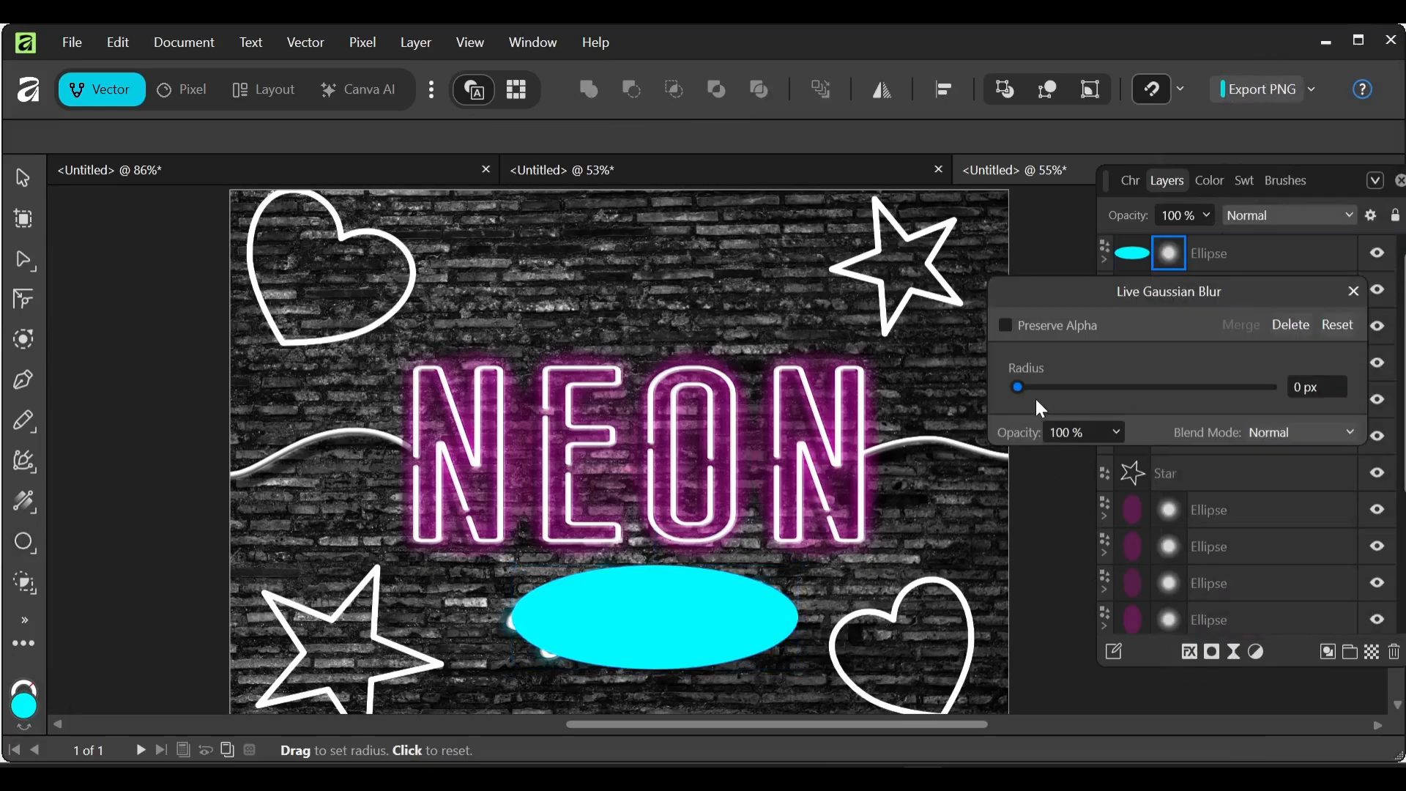
pyautogui.moveTo(1017, 387); pyautogui.dragTo(1189, 380)
pyautogui.click(1207, 215)
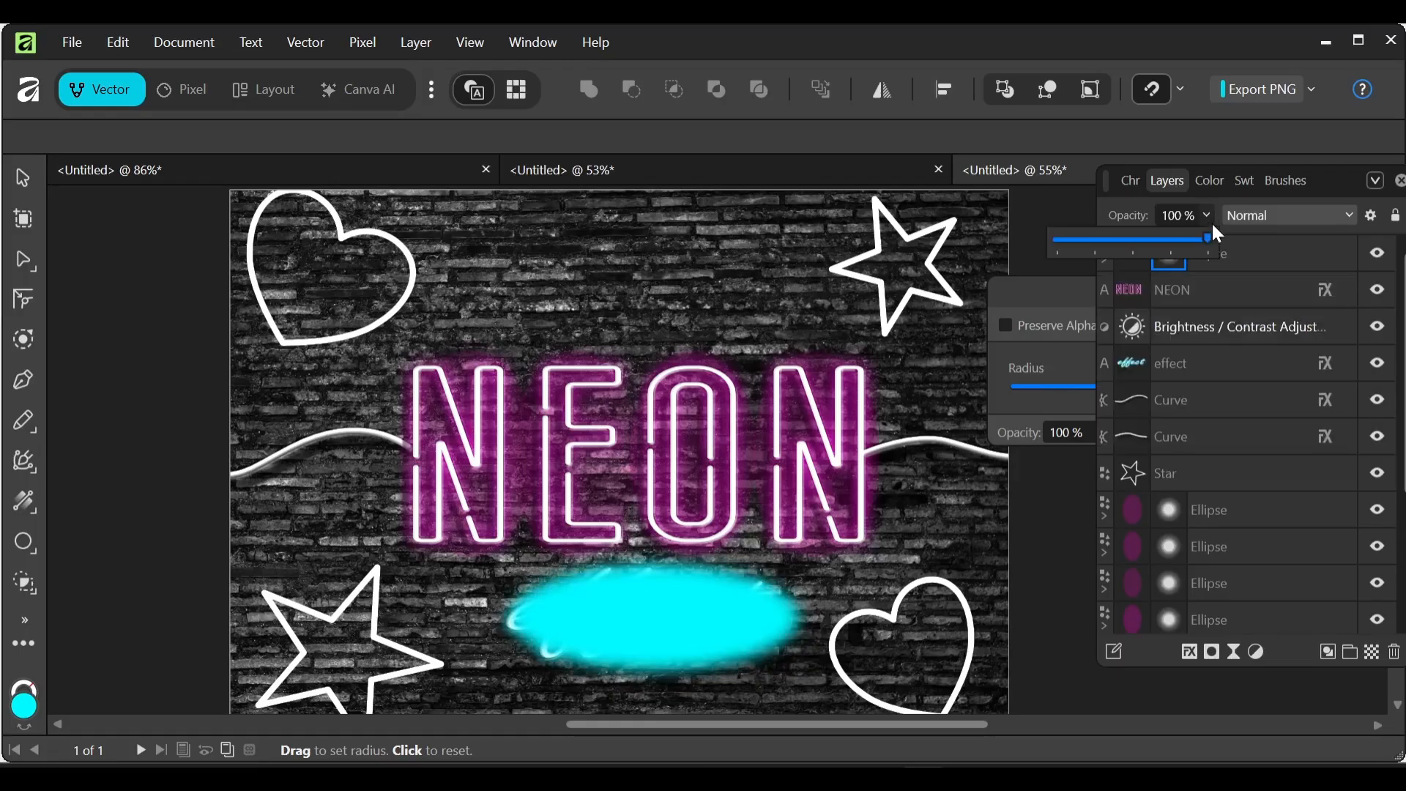
pyautogui.moveTo(1204, 240); pyautogui.dragTo(1097, 240)
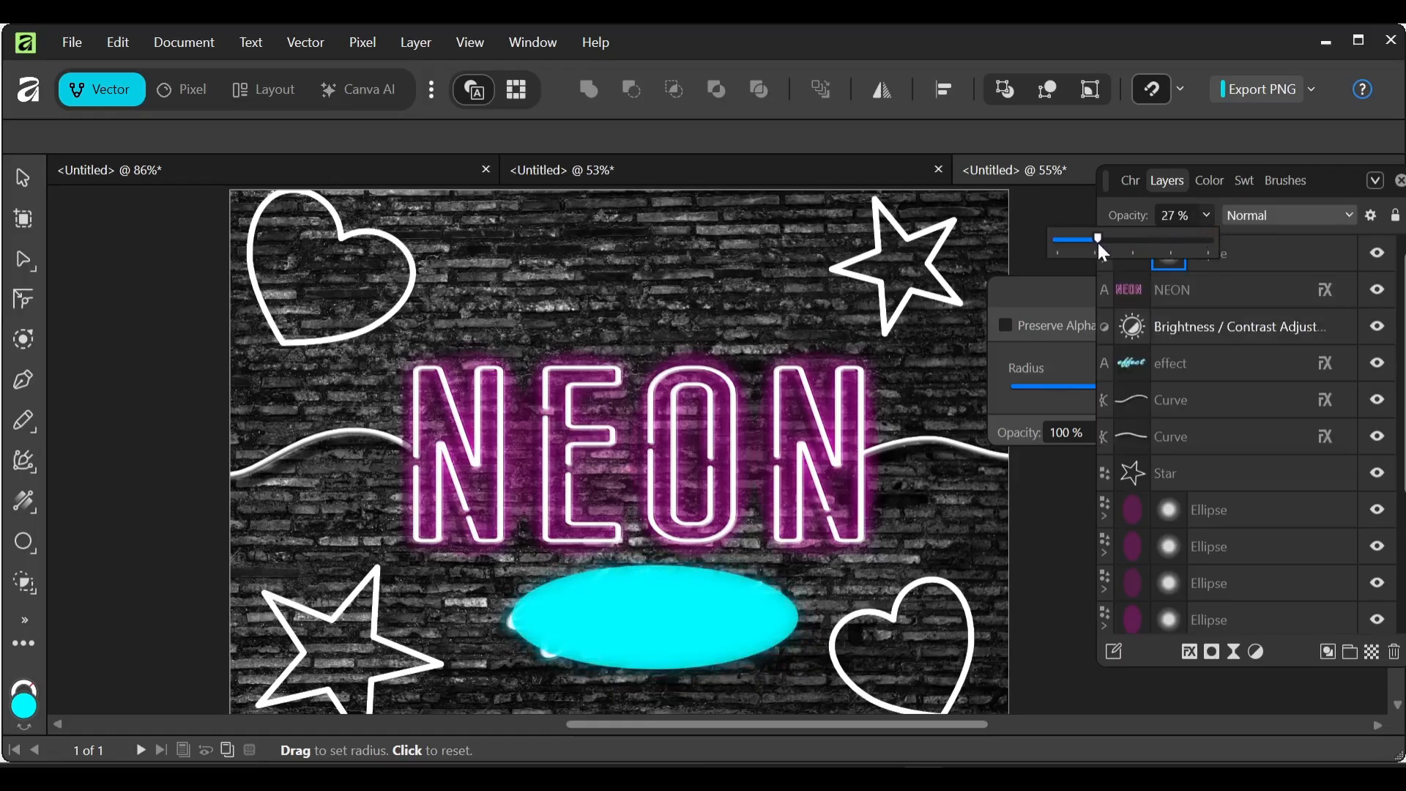
# Step: Set the cyan ellipse's opacity to 35 % and place its layer directly beneath the "effect" text layer
pyautogui.click(22, 178)
pyautogui.click(651, 597)
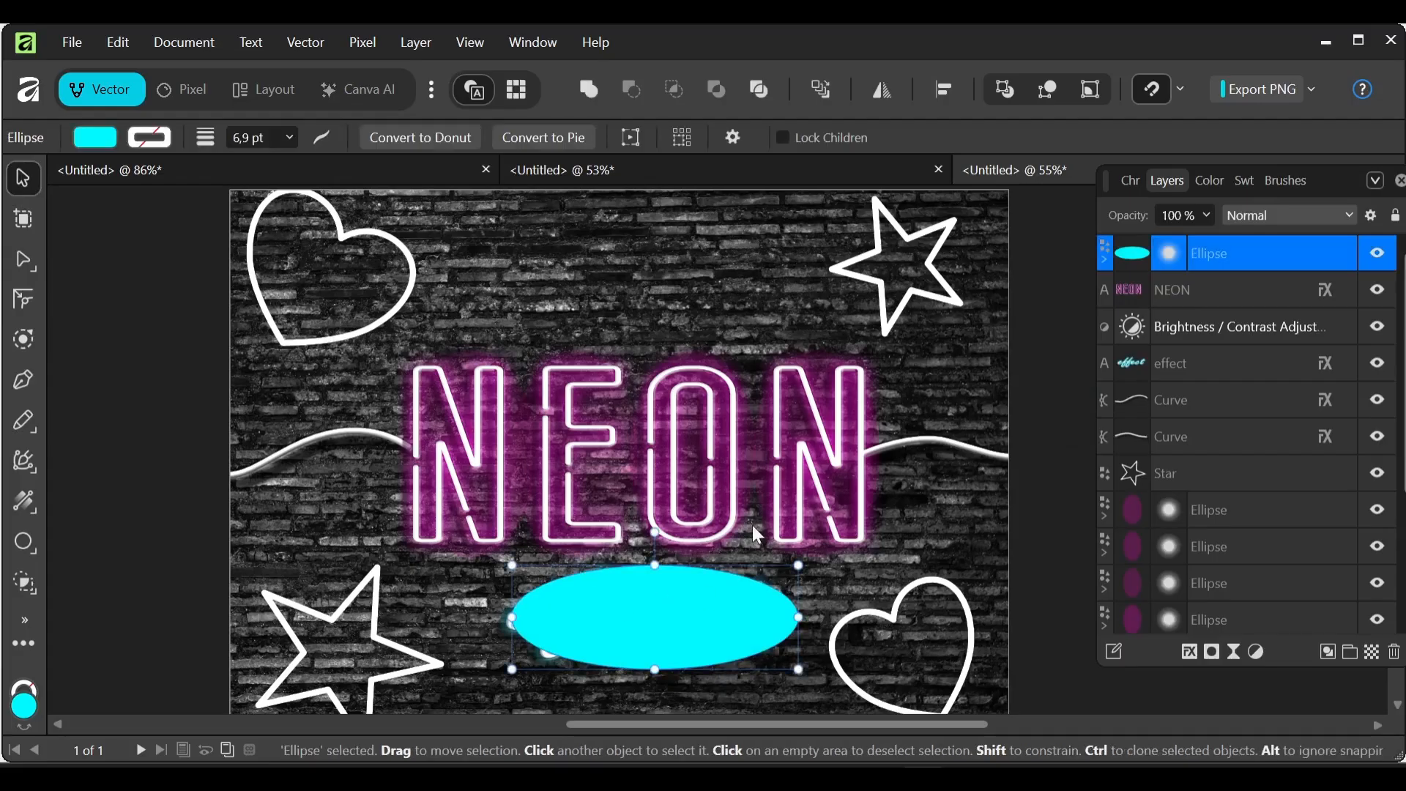
pyautogui.click(1208, 215)
pyautogui.moveTo(1210, 239); pyautogui.dragTo(1110, 258)
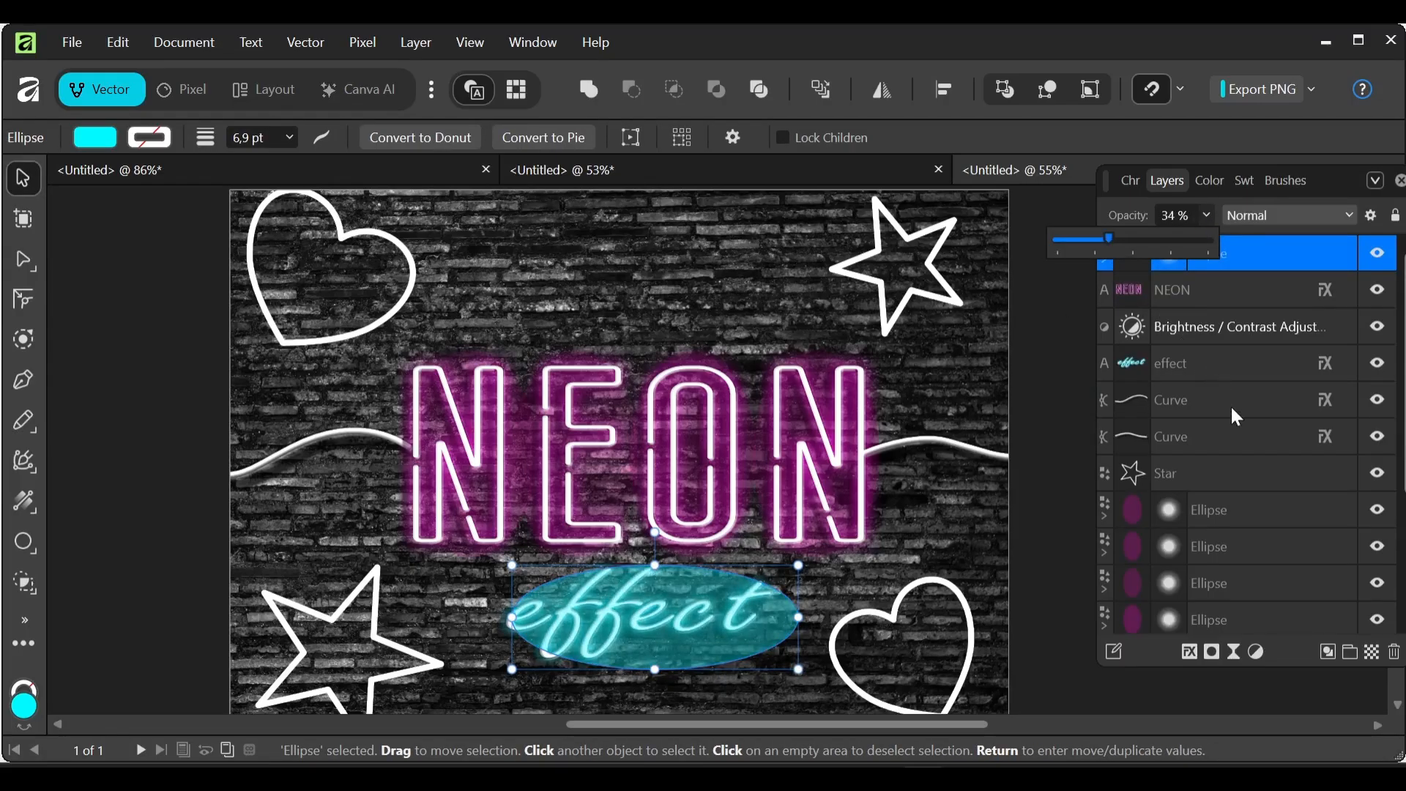
pyautogui.click(1136, 270)
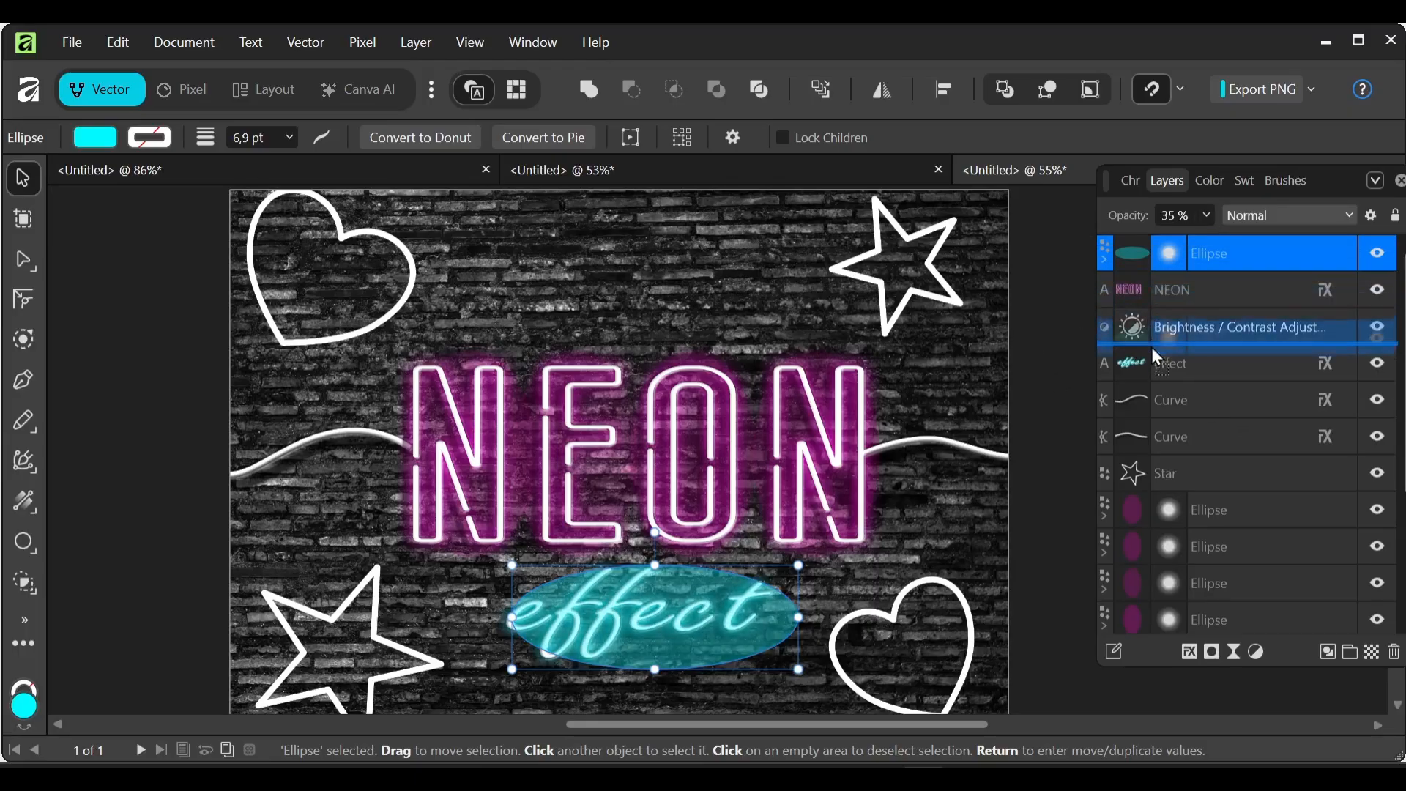
pyautogui.moveTo(1153, 389); pyautogui.dragTo(1153, 383)
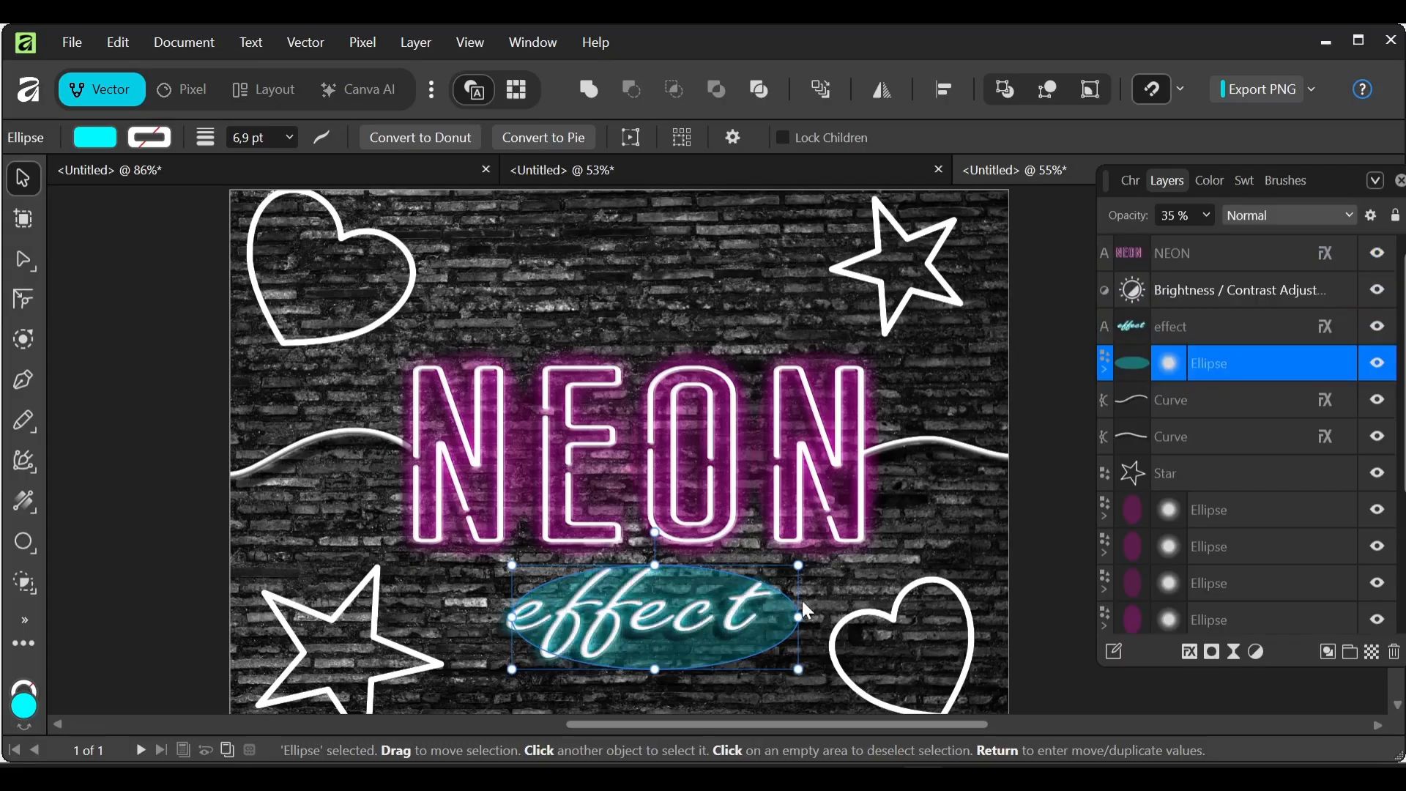
# Step: Centre the cyan ellipse on the "effect" lettering and reduce its height to fit the word
pyautogui.moveTo(658, 644)
pyautogui.mouseDown()
pyautogui.moveTo(640, 640)
pyautogui.moveTo(650, 655)
pyautogui.mouseUp()
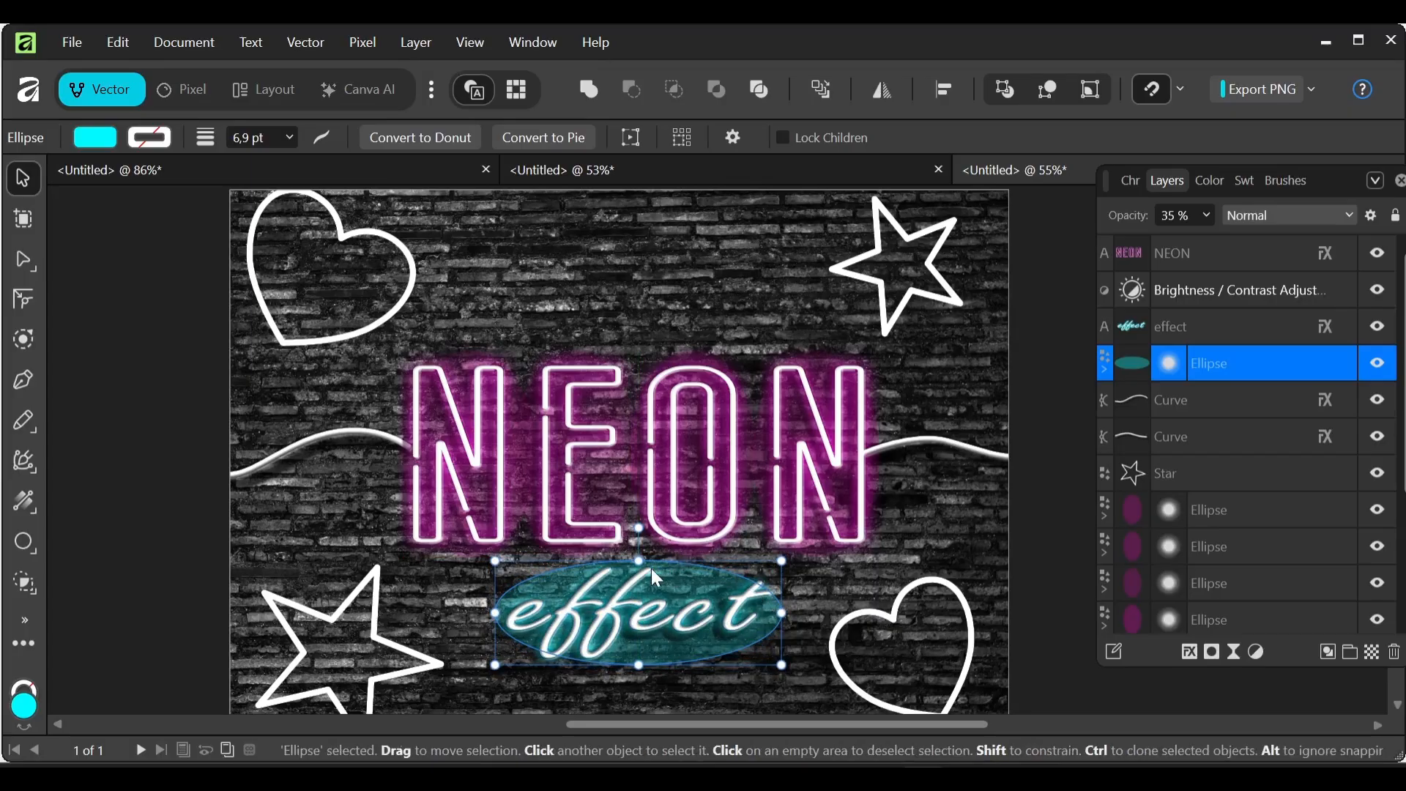
pyautogui.moveTo(641, 561); pyautogui.dragTo(644, 579)
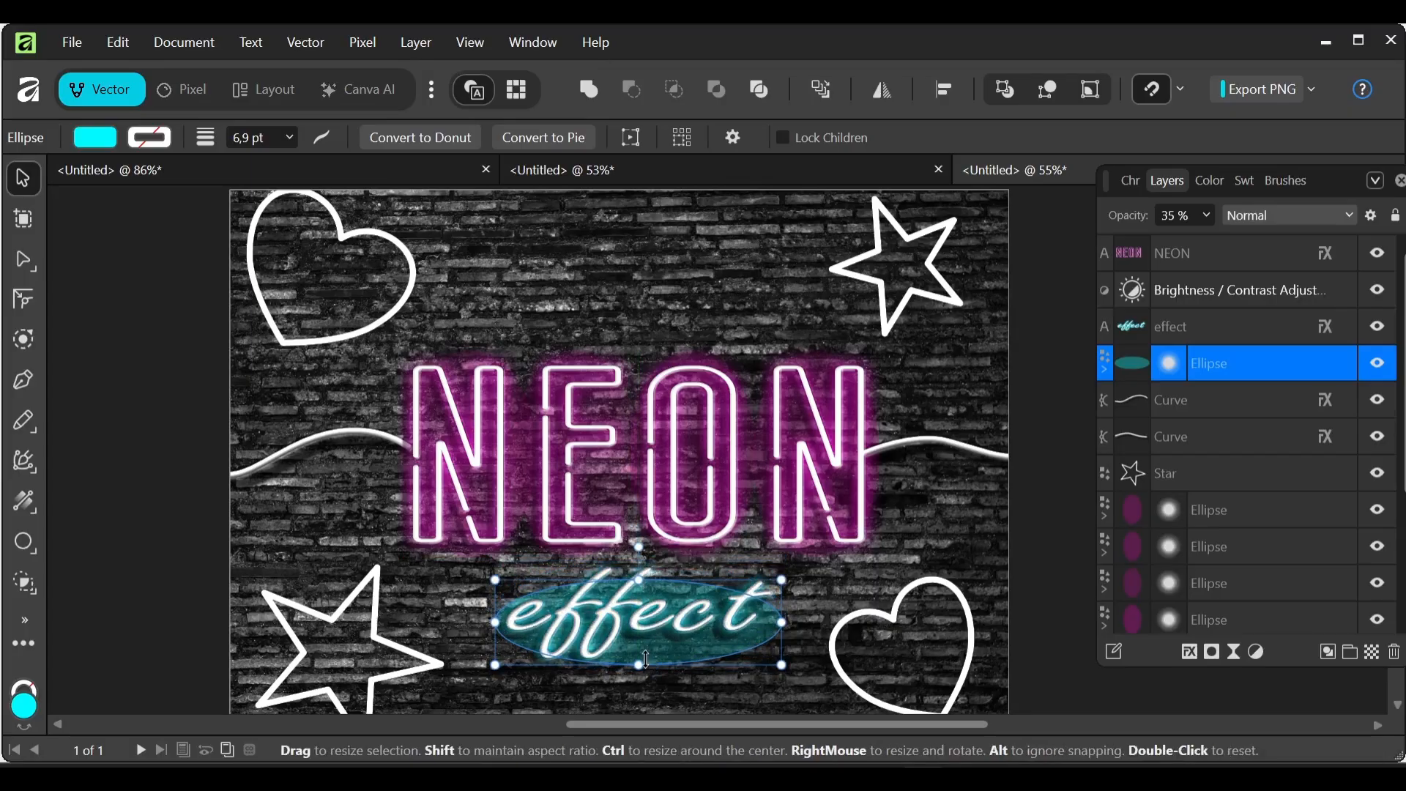
pyautogui.moveTo(645, 651); pyautogui.dragTo(663, 594)
pyautogui.click(595, 258)
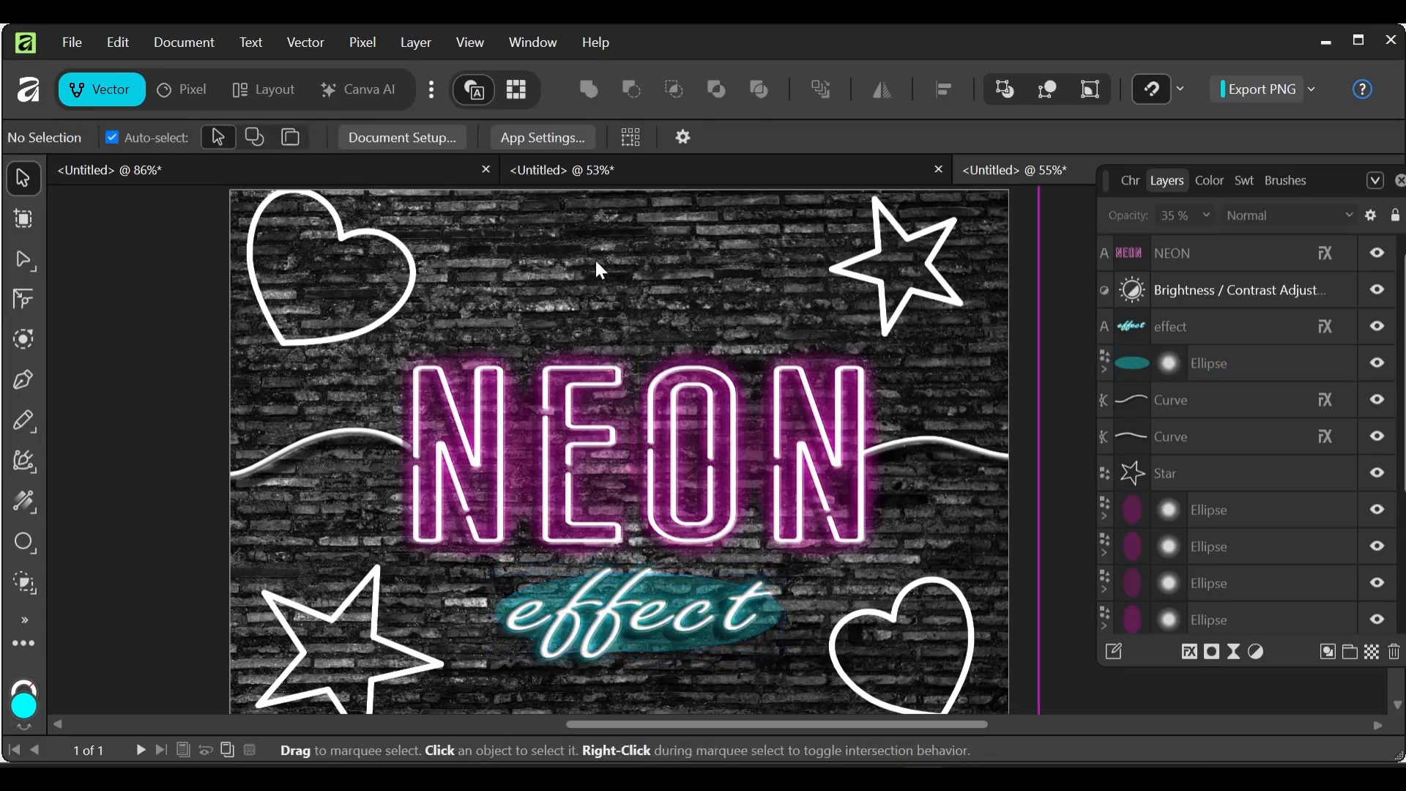
# Step: Add a second live Gaussian Blur with a 20,8 px radius to the cyan ellipse behind "effect"
pyautogui.click(711, 588)
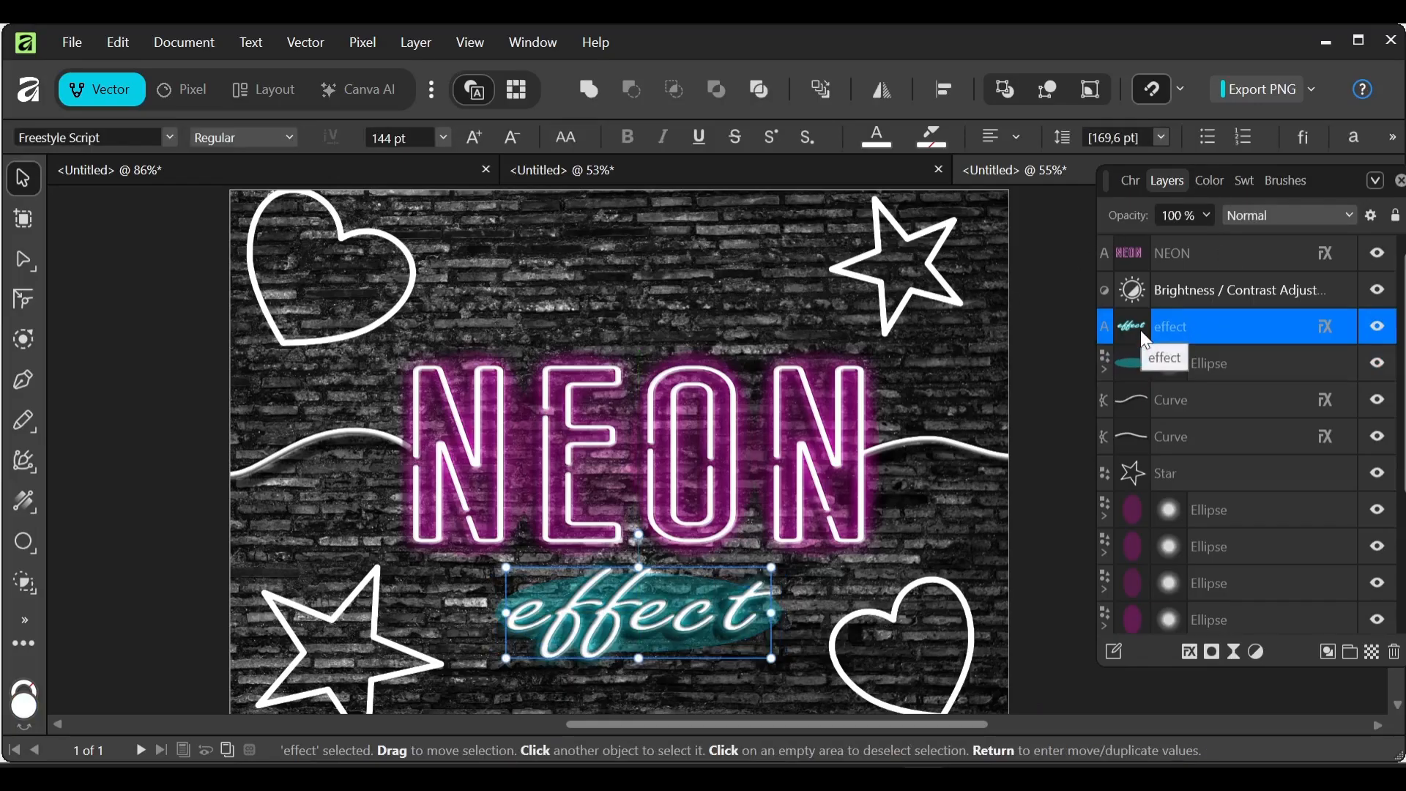
pyautogui.click(1139, 364)
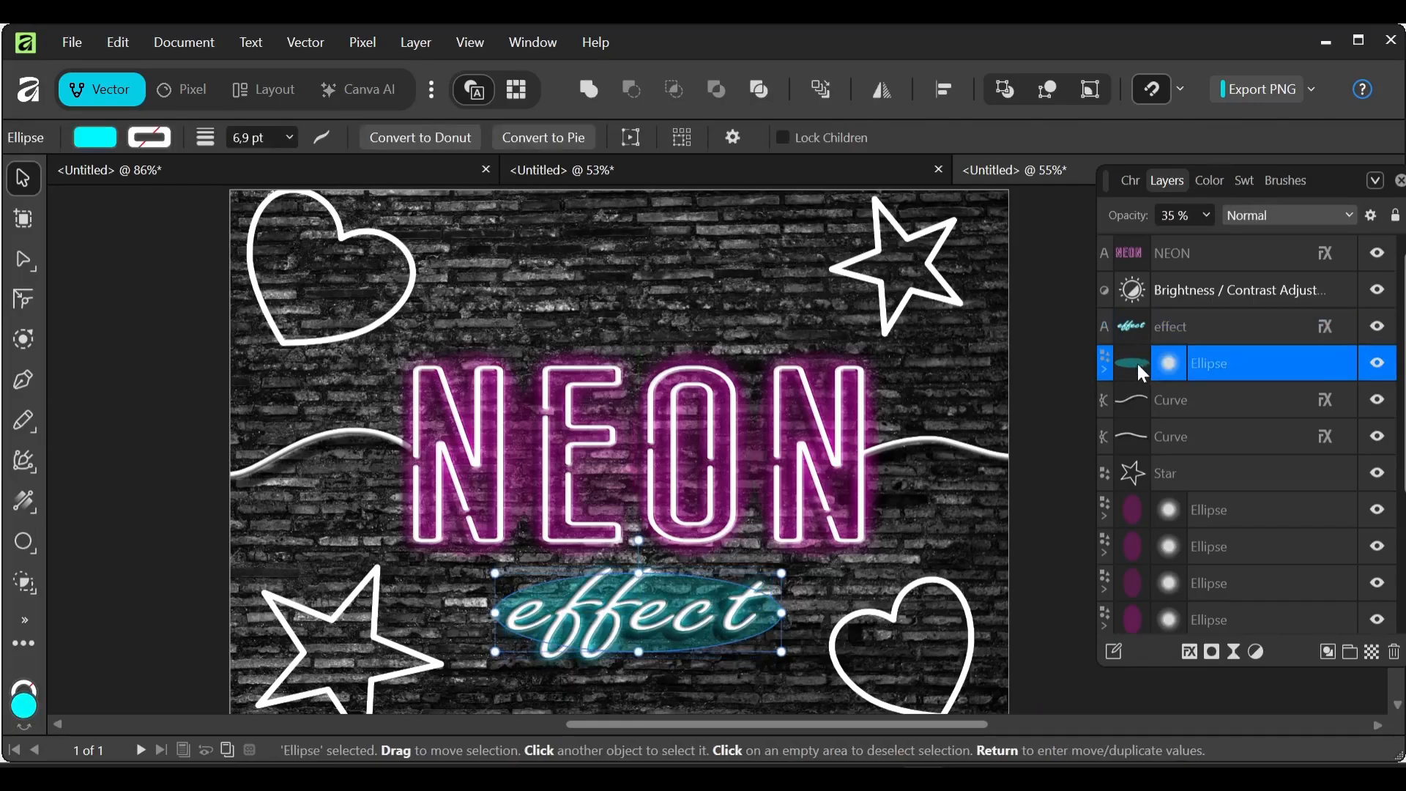
pyautogui.click(1235, 651)
pyautogui.click(1238, 48)
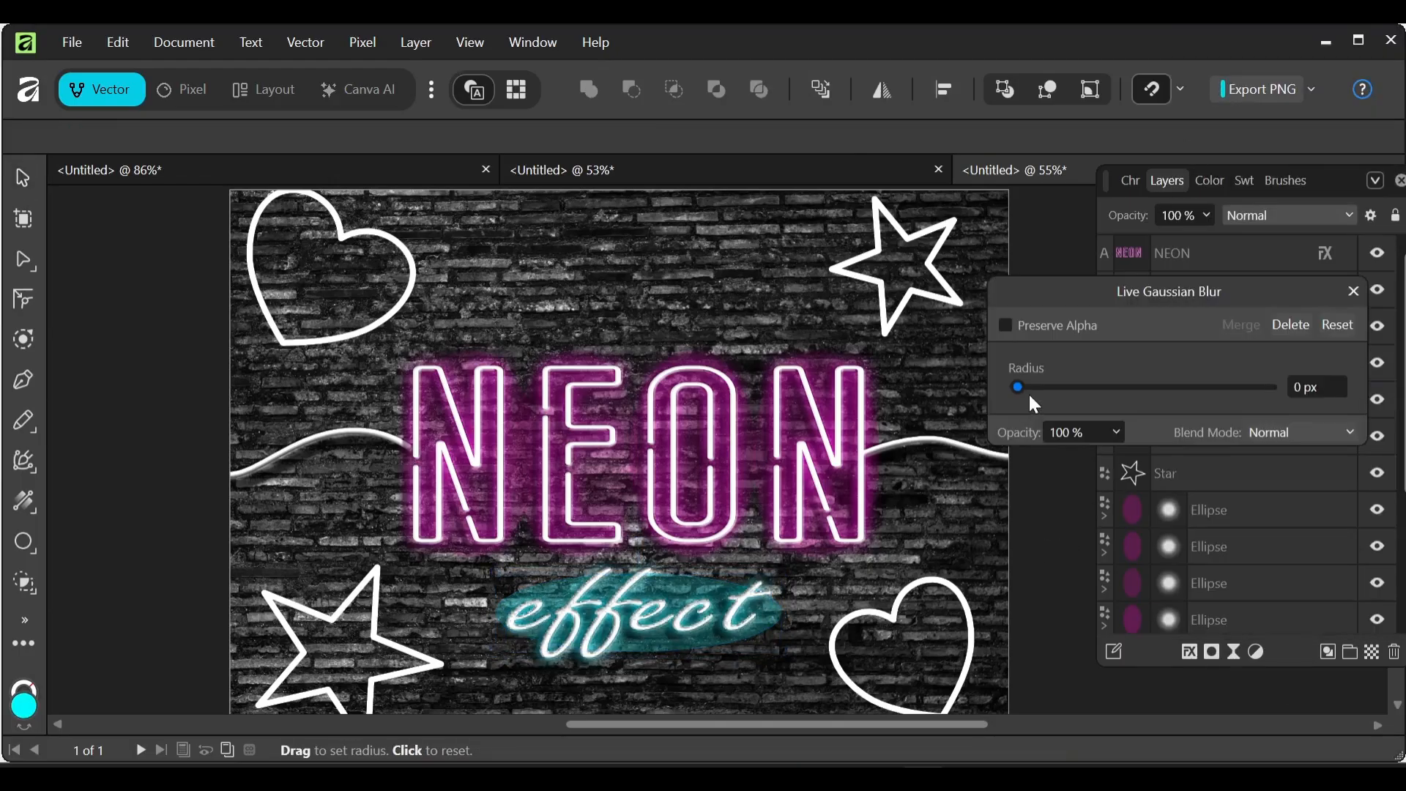
pyautogui.moveTo(1019, 387); pyautogui.dragTo(1158, 390)
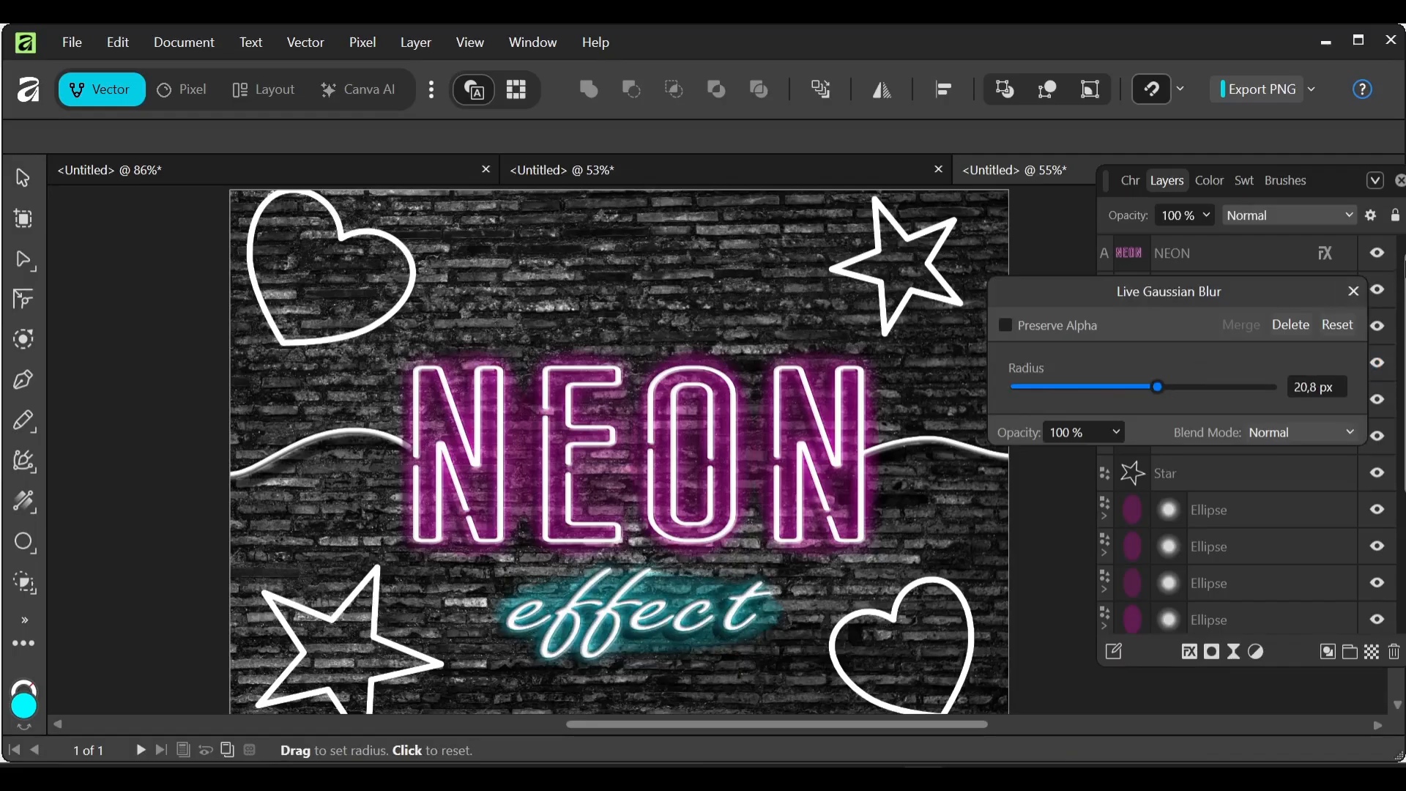
pyautogui.click(1355, 292)
pyautogui.hotkey('ctrl', 'd')
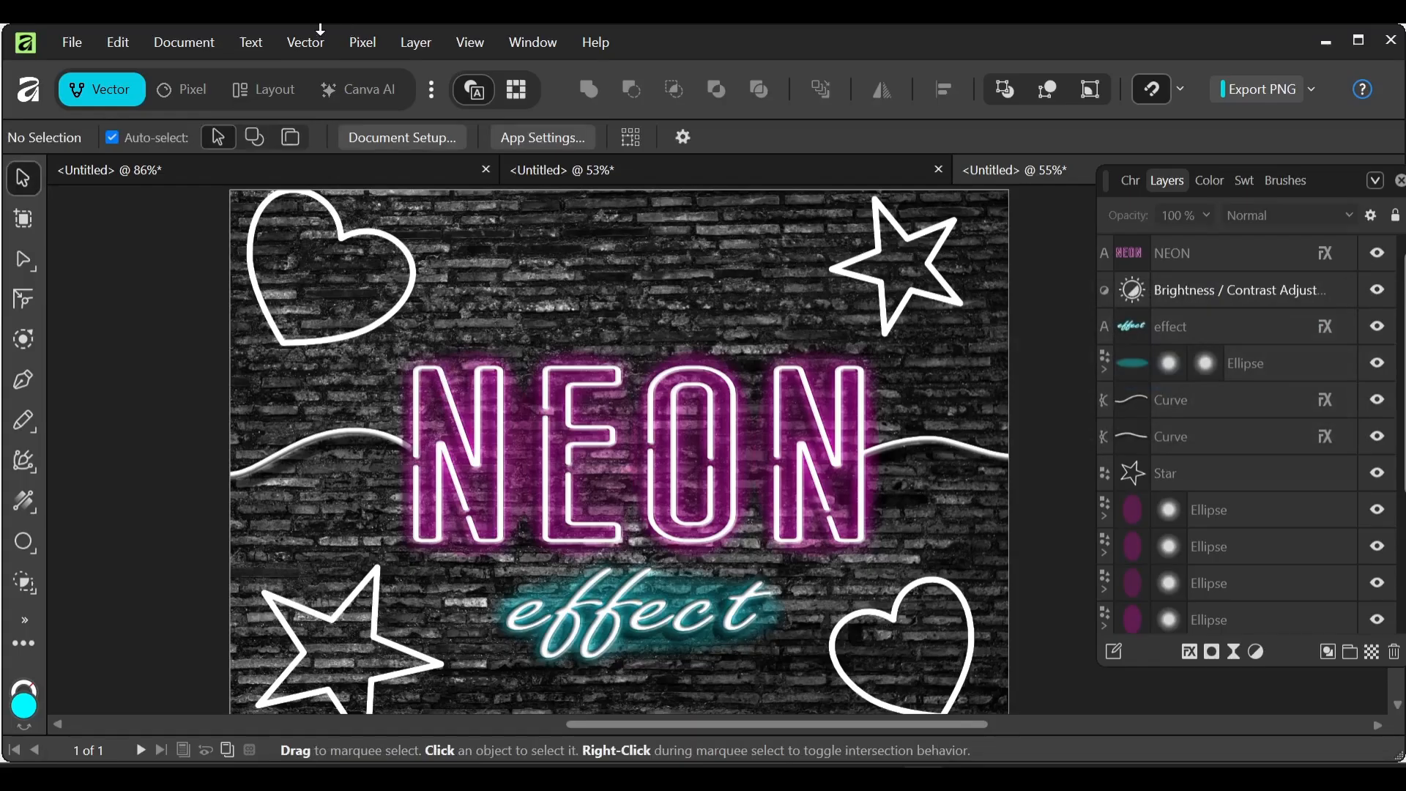
# Step: Give the upper-left heart a magenta FF00C2 stroke and no fill
pyautogui.click(355, 231)
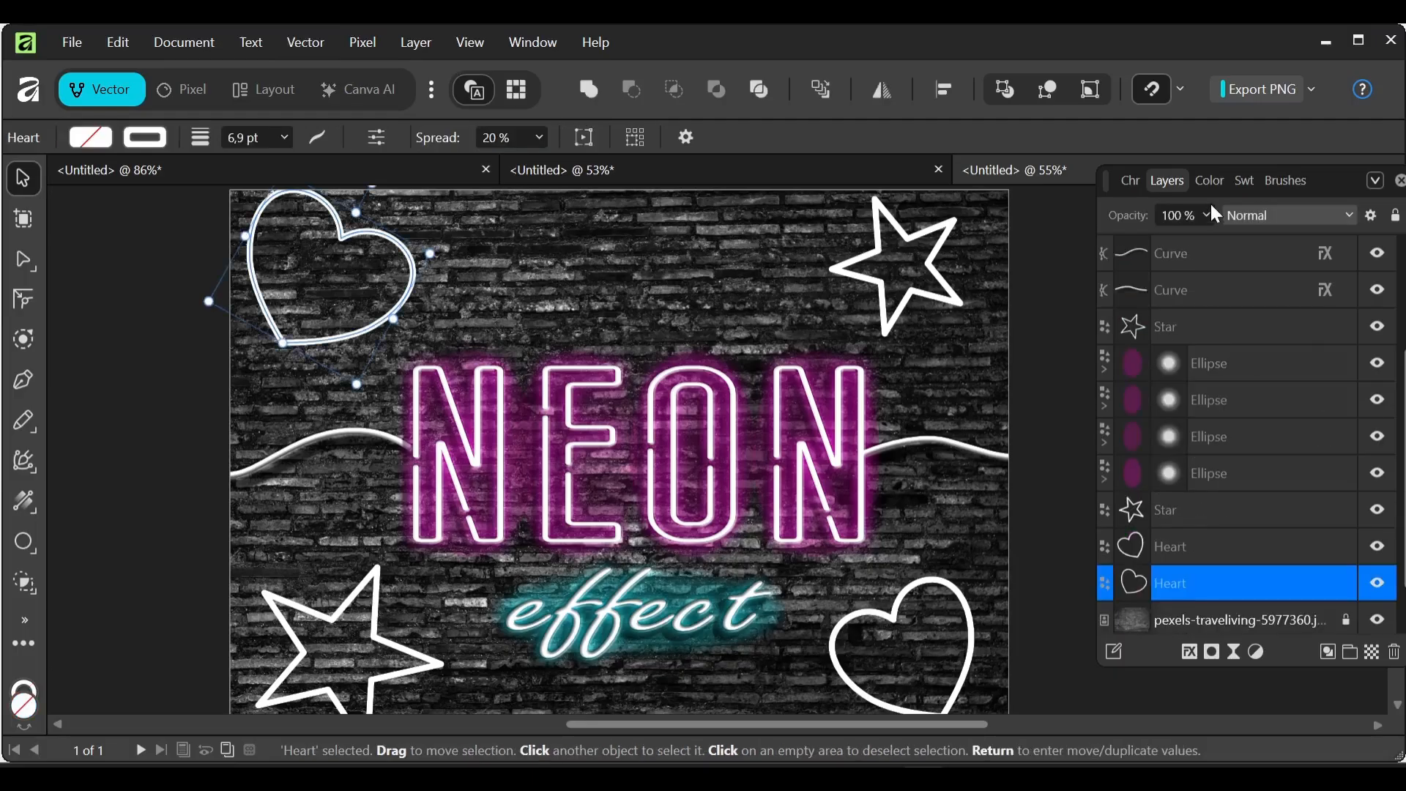
pyautogui.click(1210, 181)
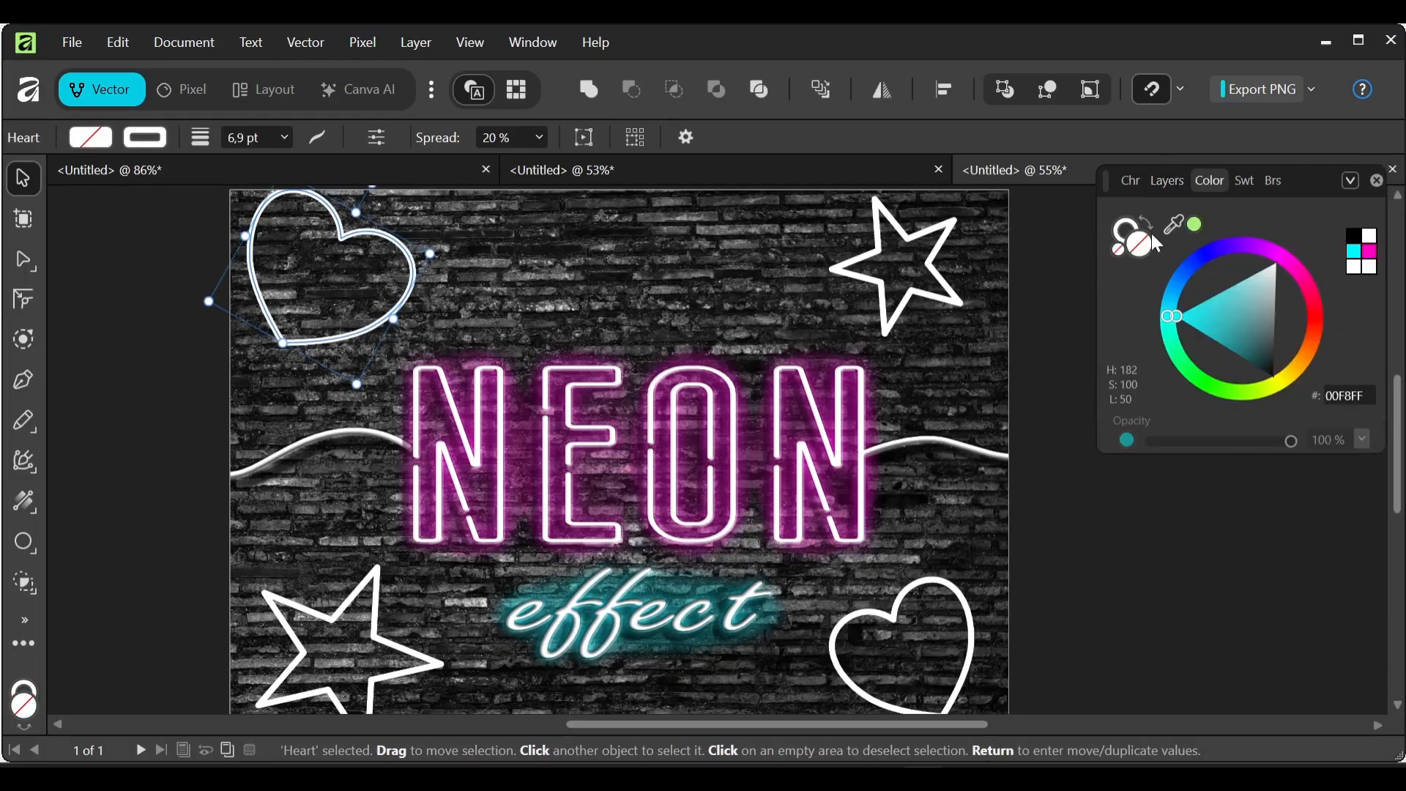
pyautogui.click(1374, 260)
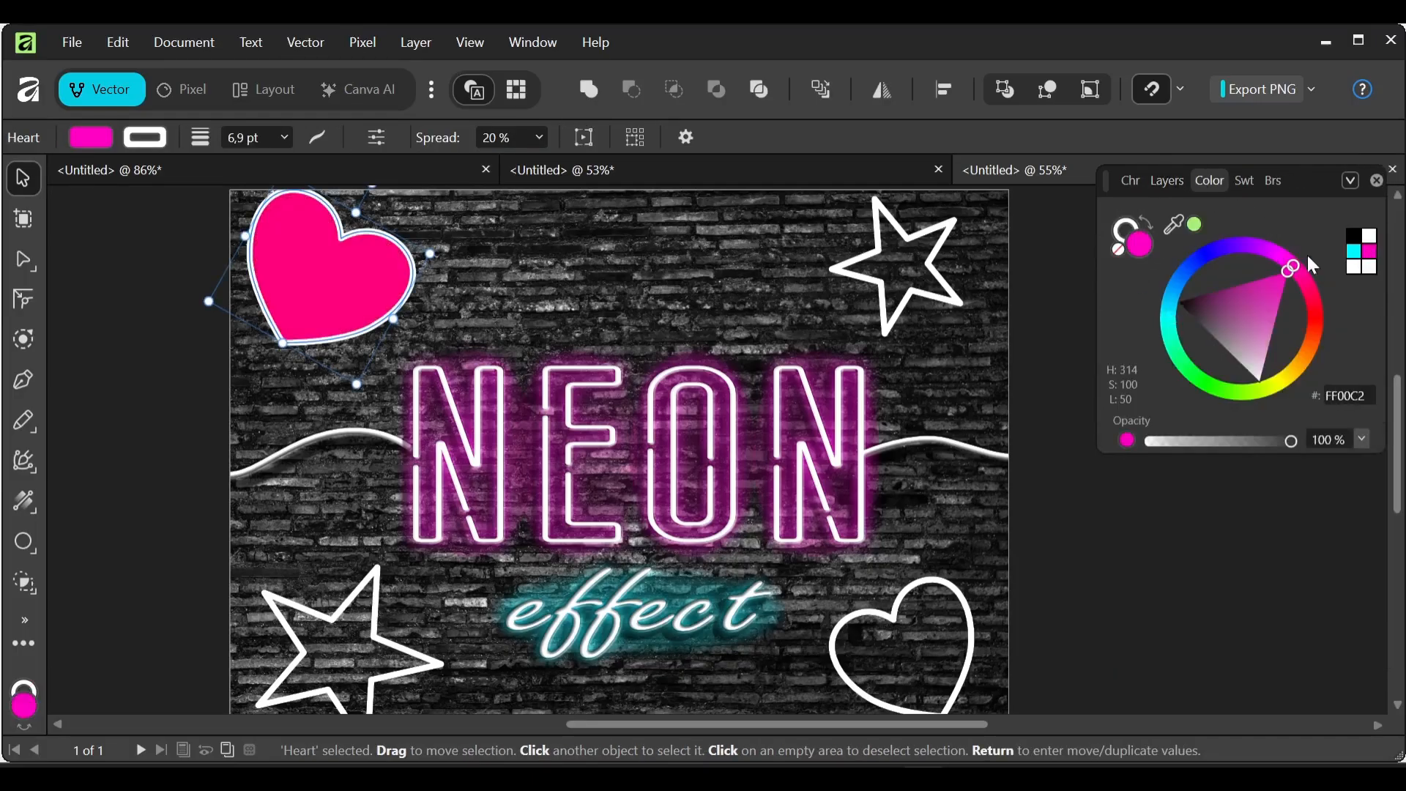
pyautogui.click(1124, 231)
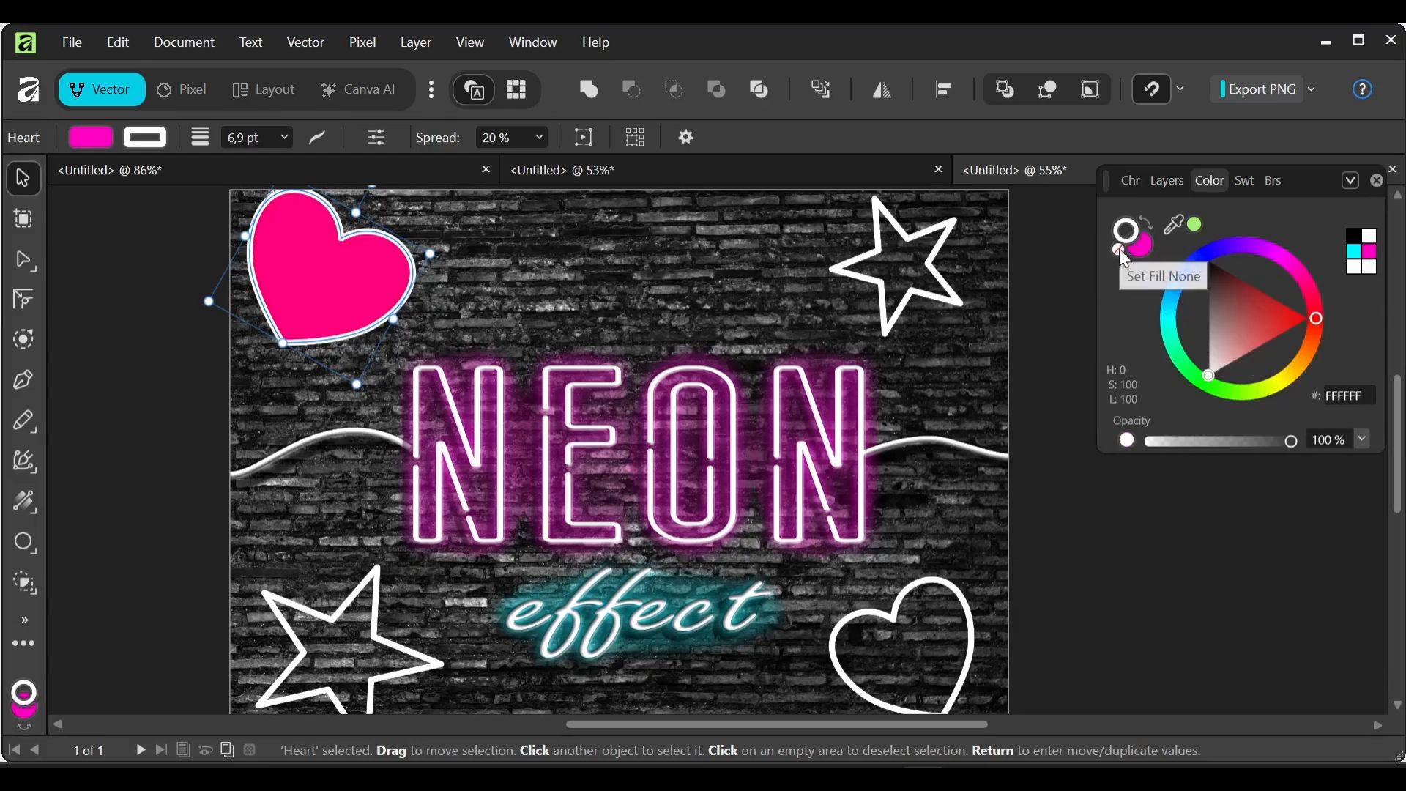
pyautogui.click(1373, 254)
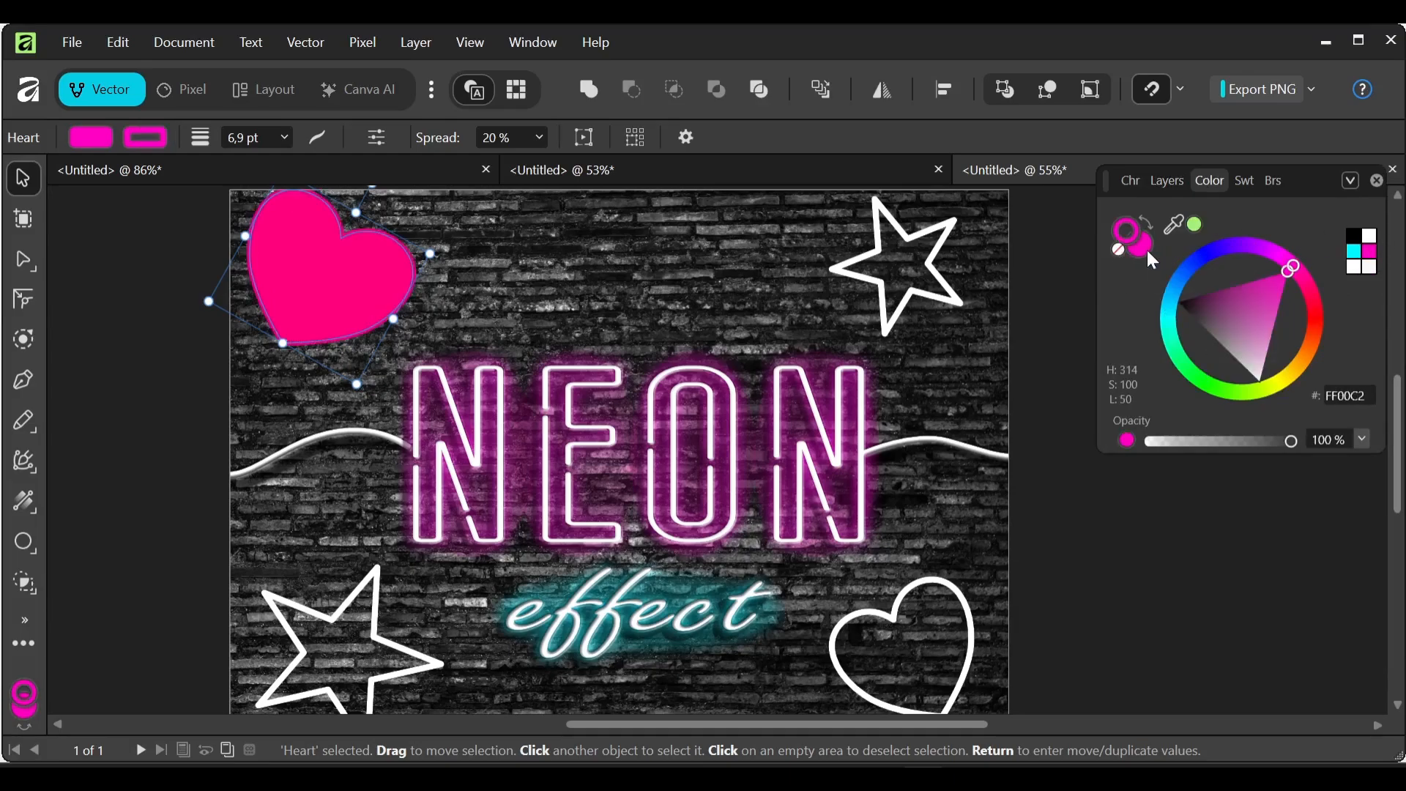
pyautogui.click(1121, 249)
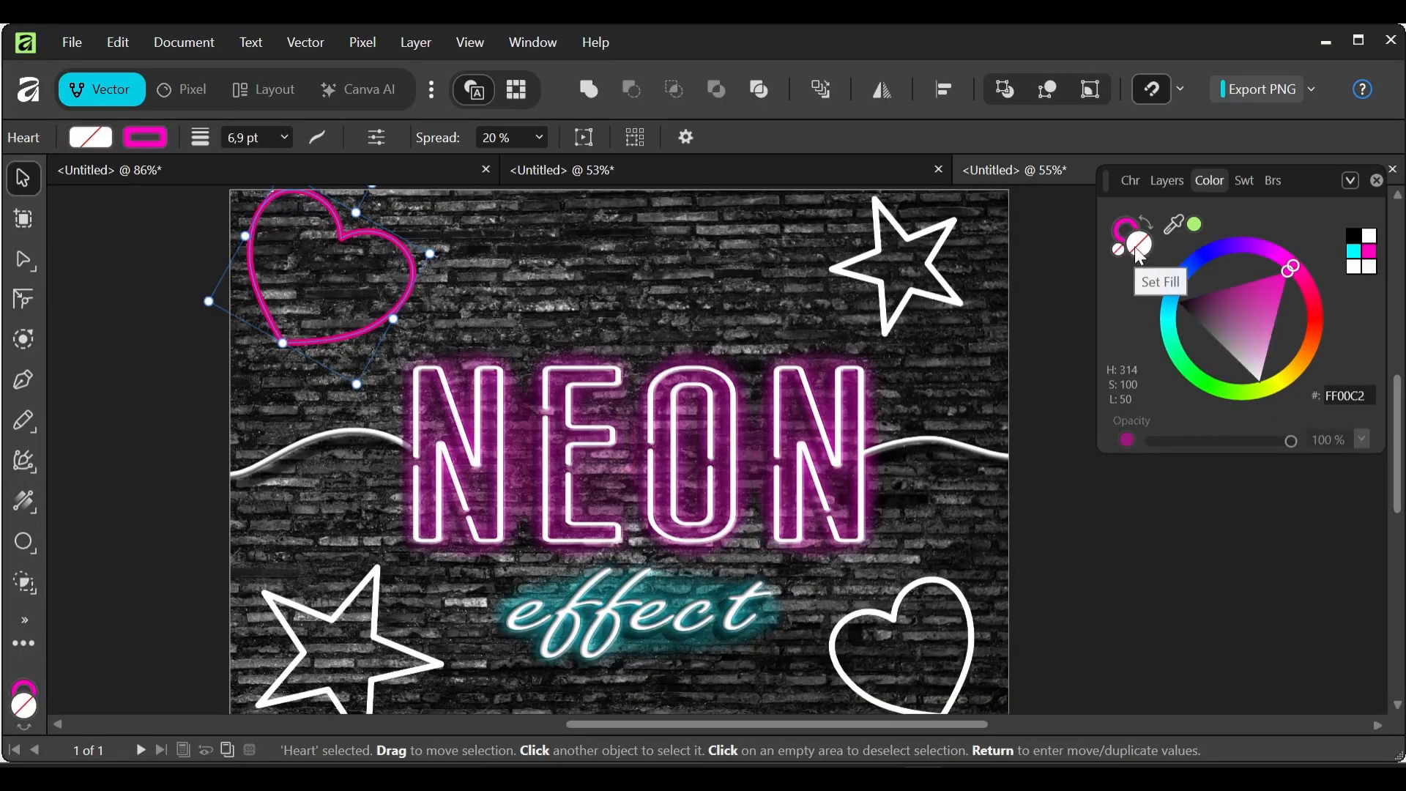
pyautogui.click(1128, 231)
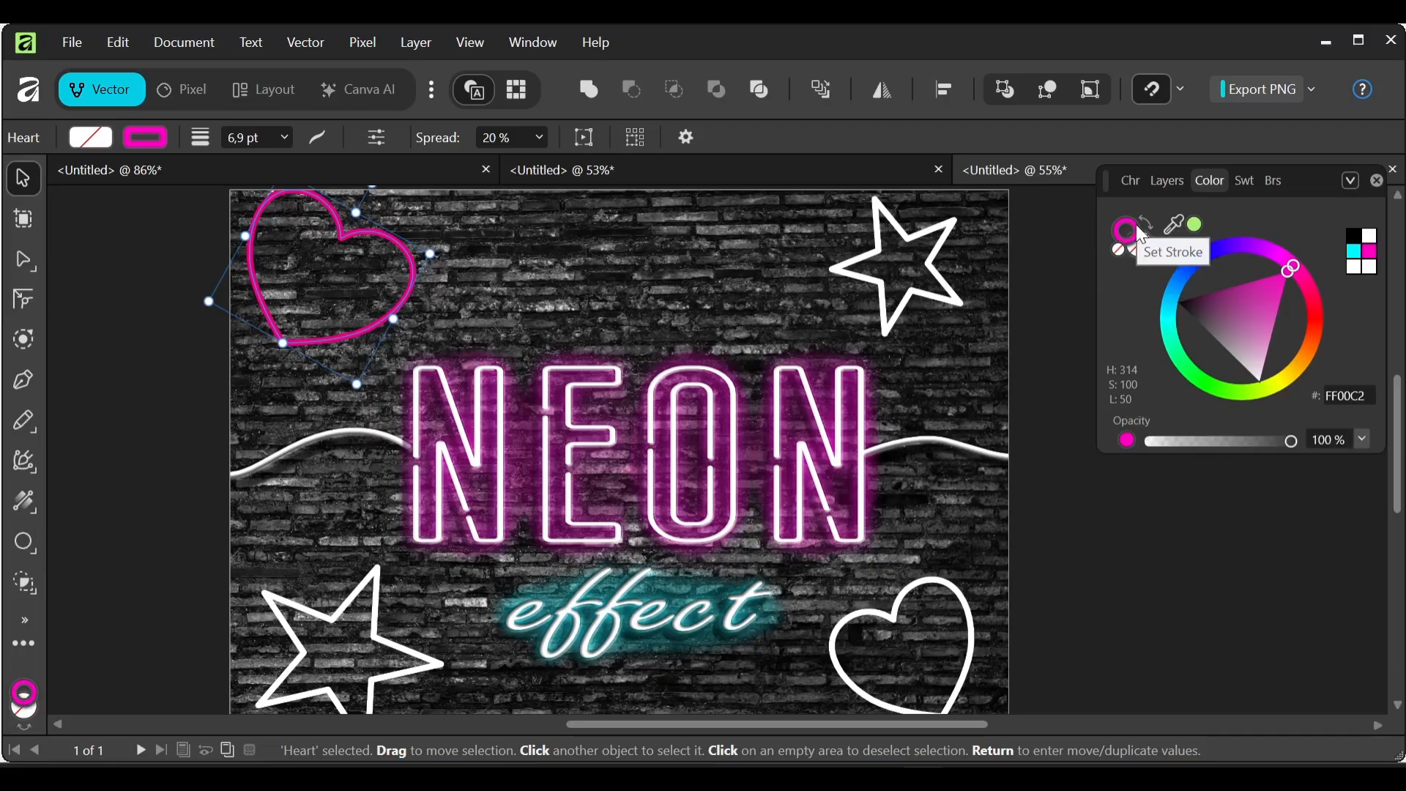
# Step: Copy the NEON text's glow layer effects onto both star layers and both heart layers
pyautogui.click(1159, 184)
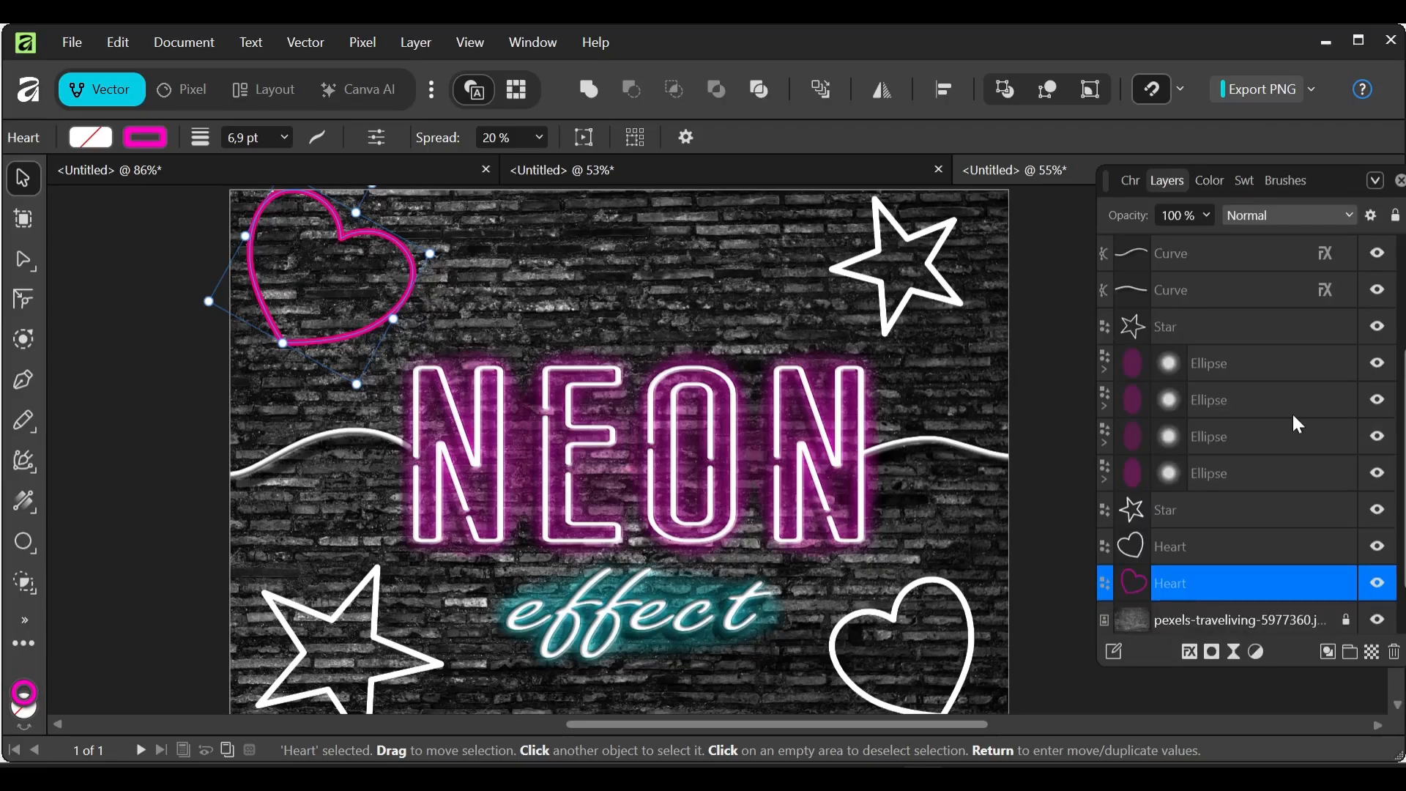
pyautogui.scroll(4, 1311, 469)
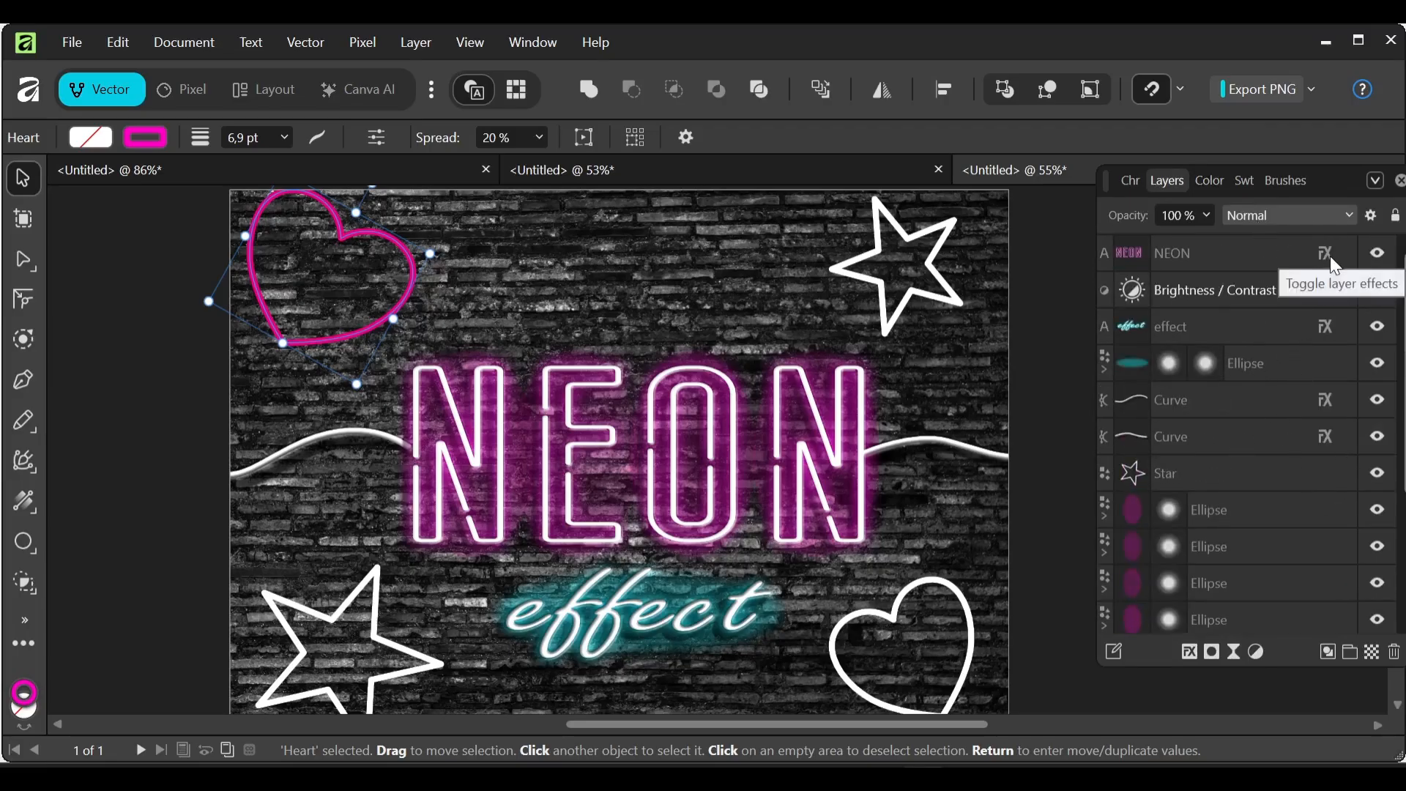
pyautogui.moveTo(1330, 257); pyautogui.dragTo(1283, 286)
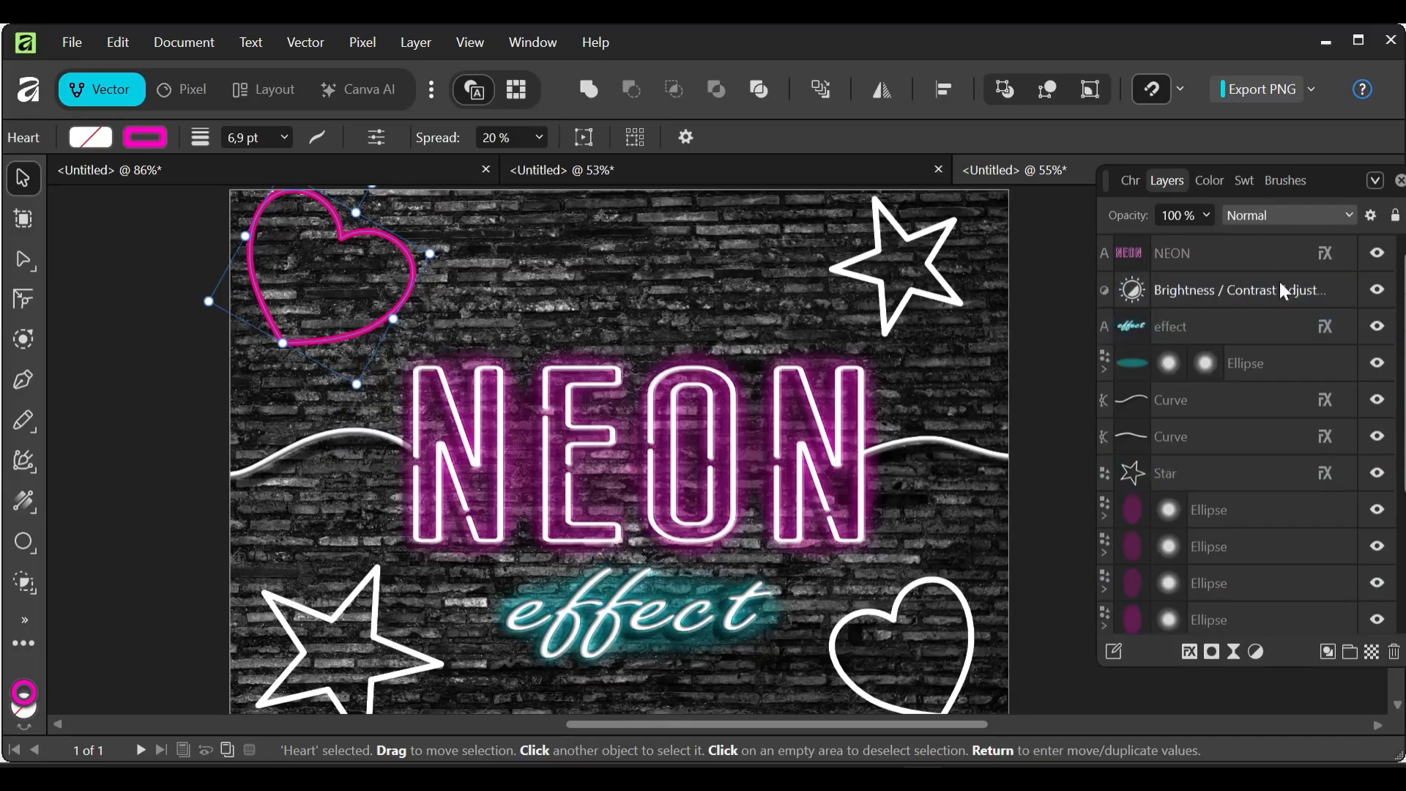
pyautogui.scroll(-3, 1341, 425)
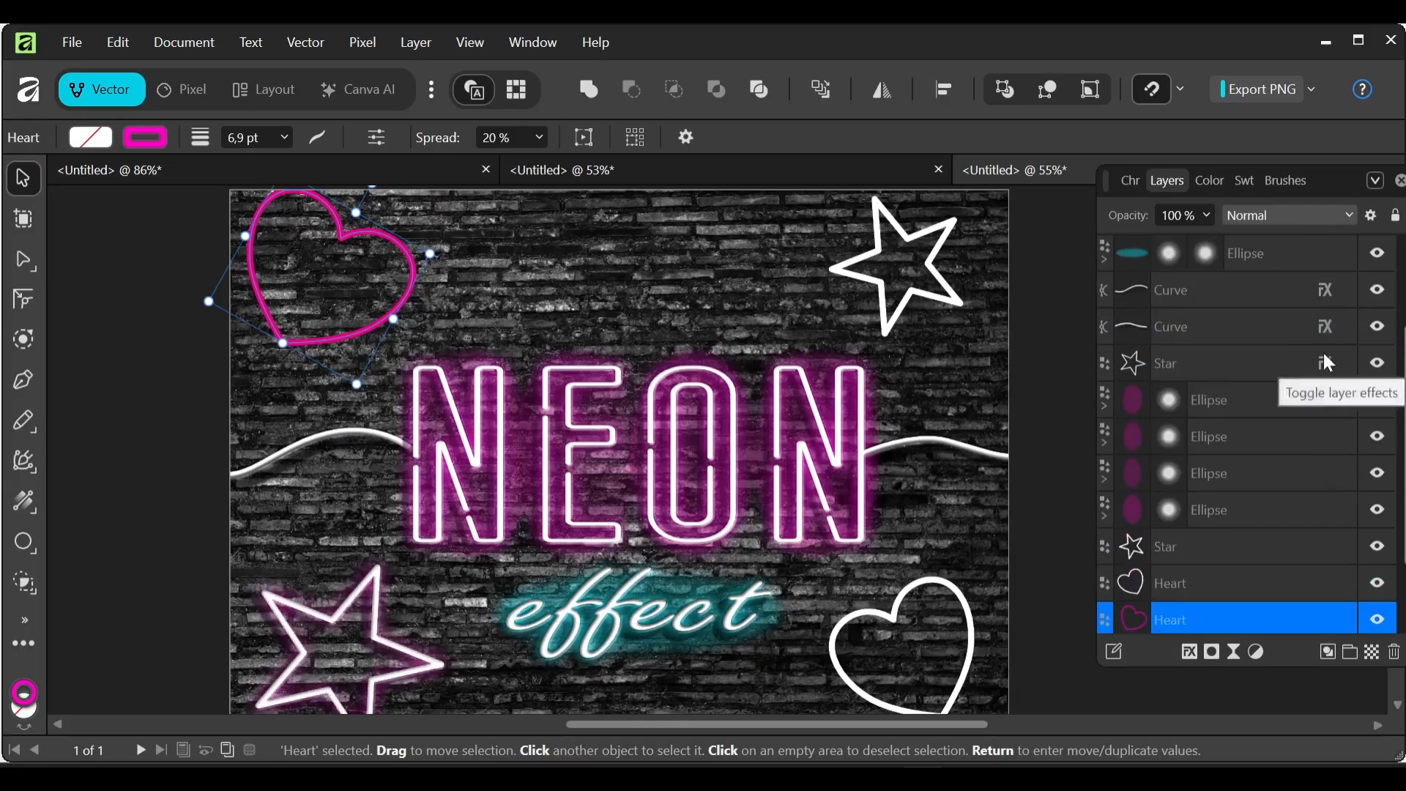
pyautogui.moveTo(1324, 366); pyautogui.dragTo(1325, 545)
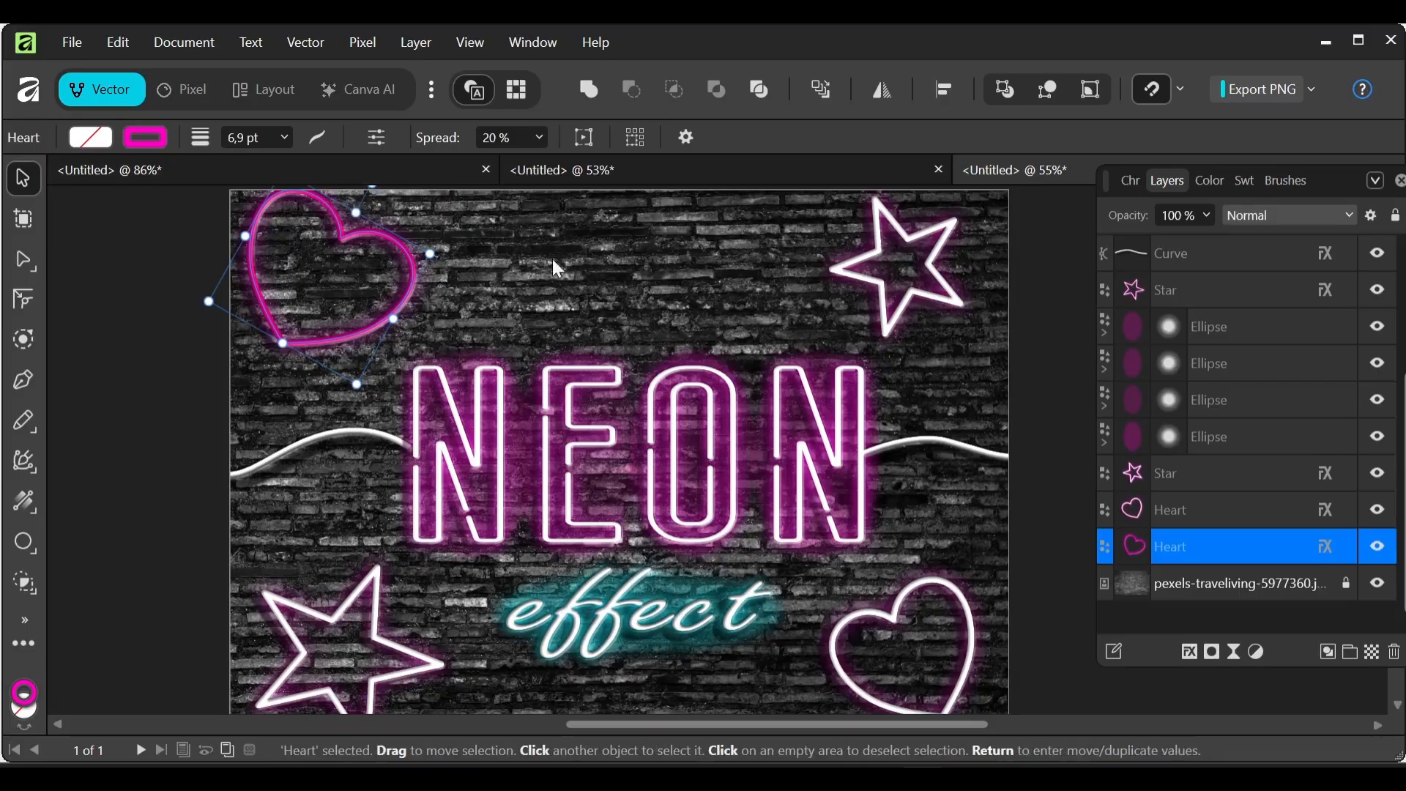
# Step: Change the stroke of the upper-right star to green 00FF71 and that of the lower-right heart to orange
pyautogui.click(926, 255)
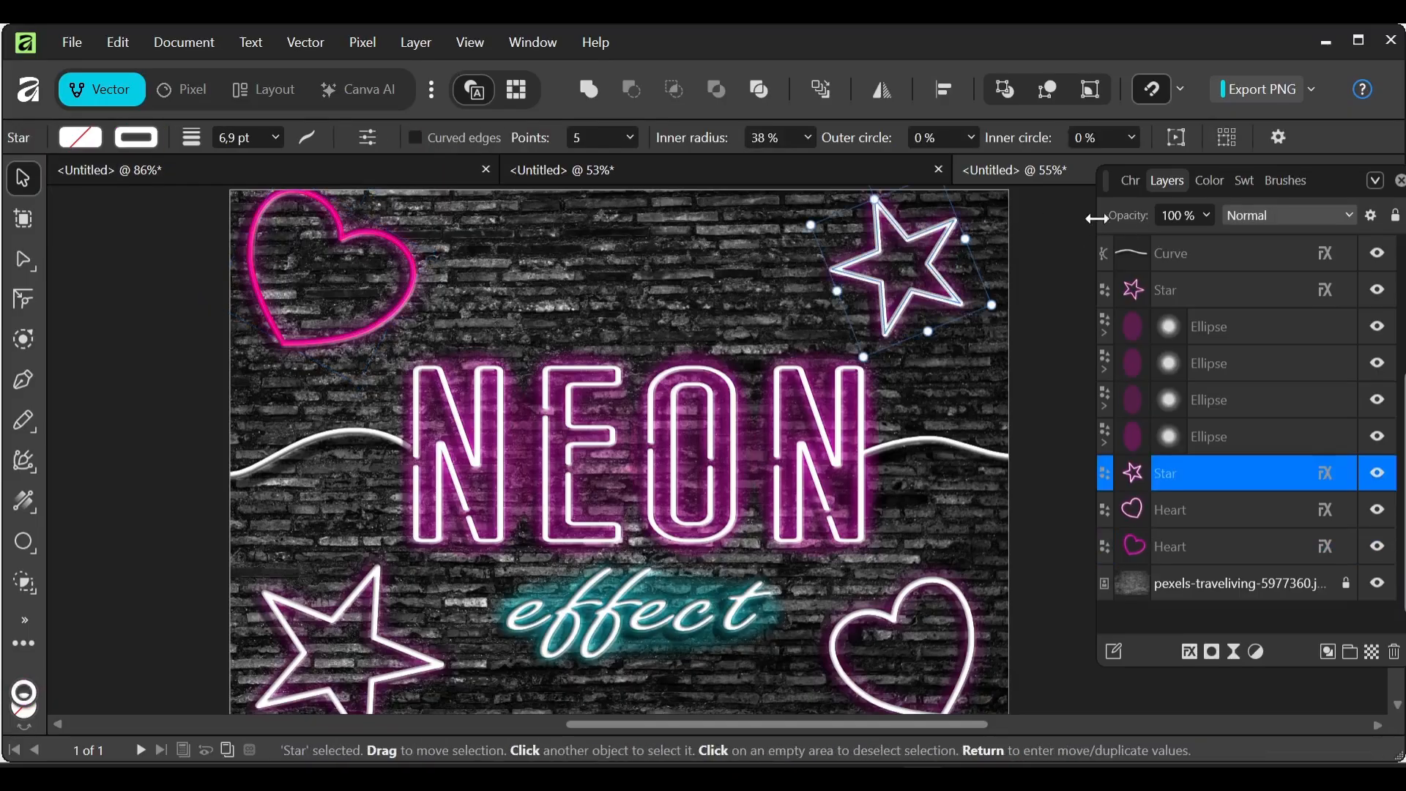
pyautogui.click(1216, 184)
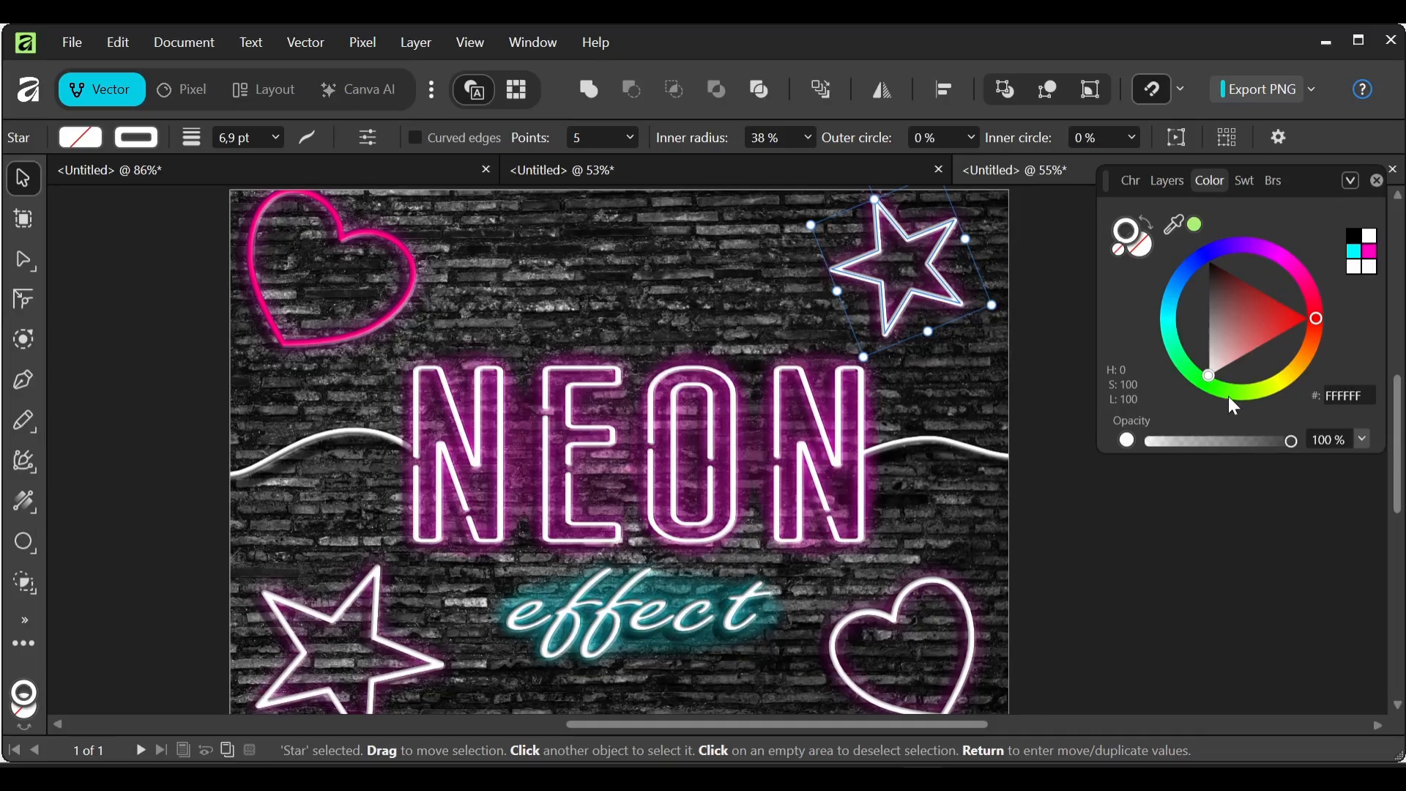
pyautogui.click(1183, 380)
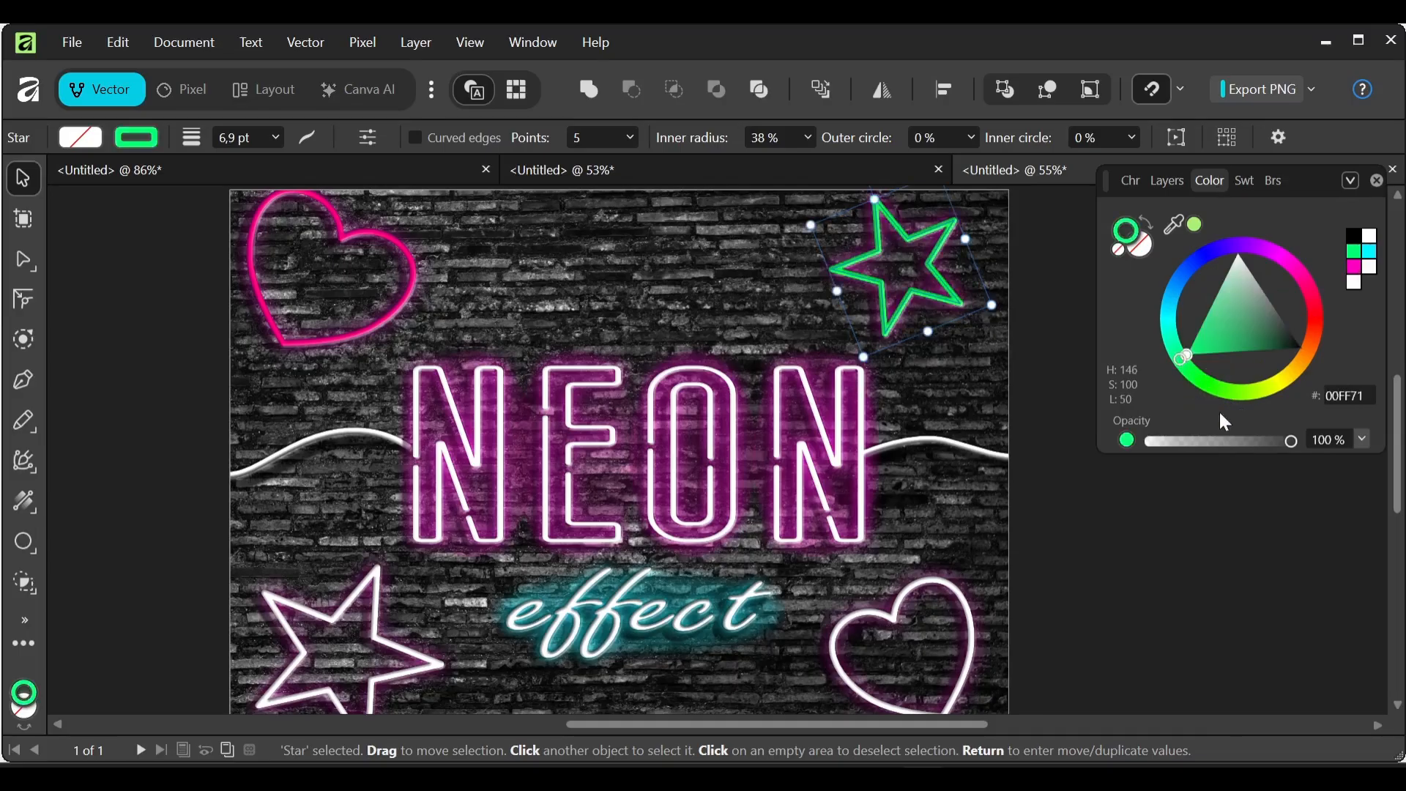
pyautogui.click(903, 596)
pyautogui.click(1307, 357)
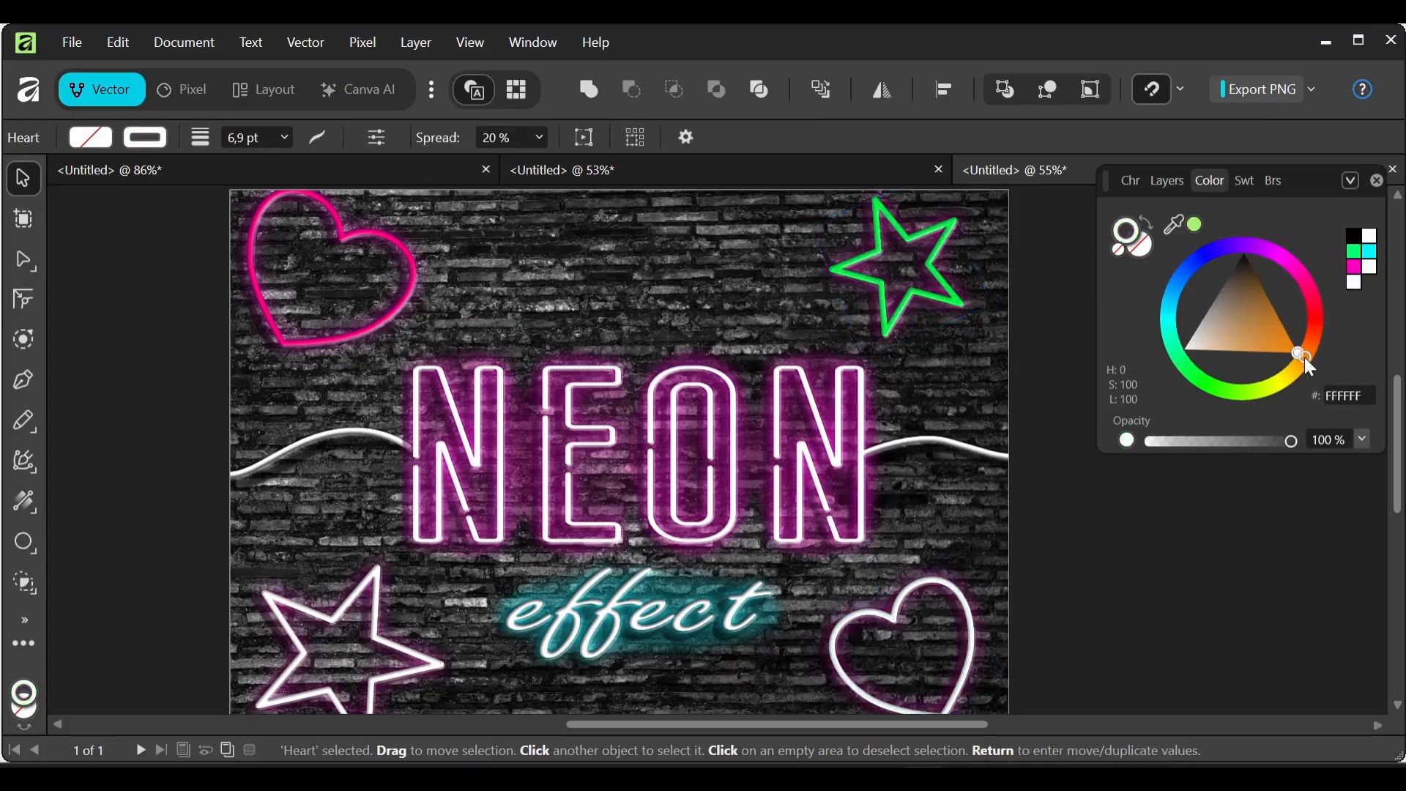
# Step: Change the stroke of the lower-left star to purple 8600FF
pyautogui.click(321, 629)
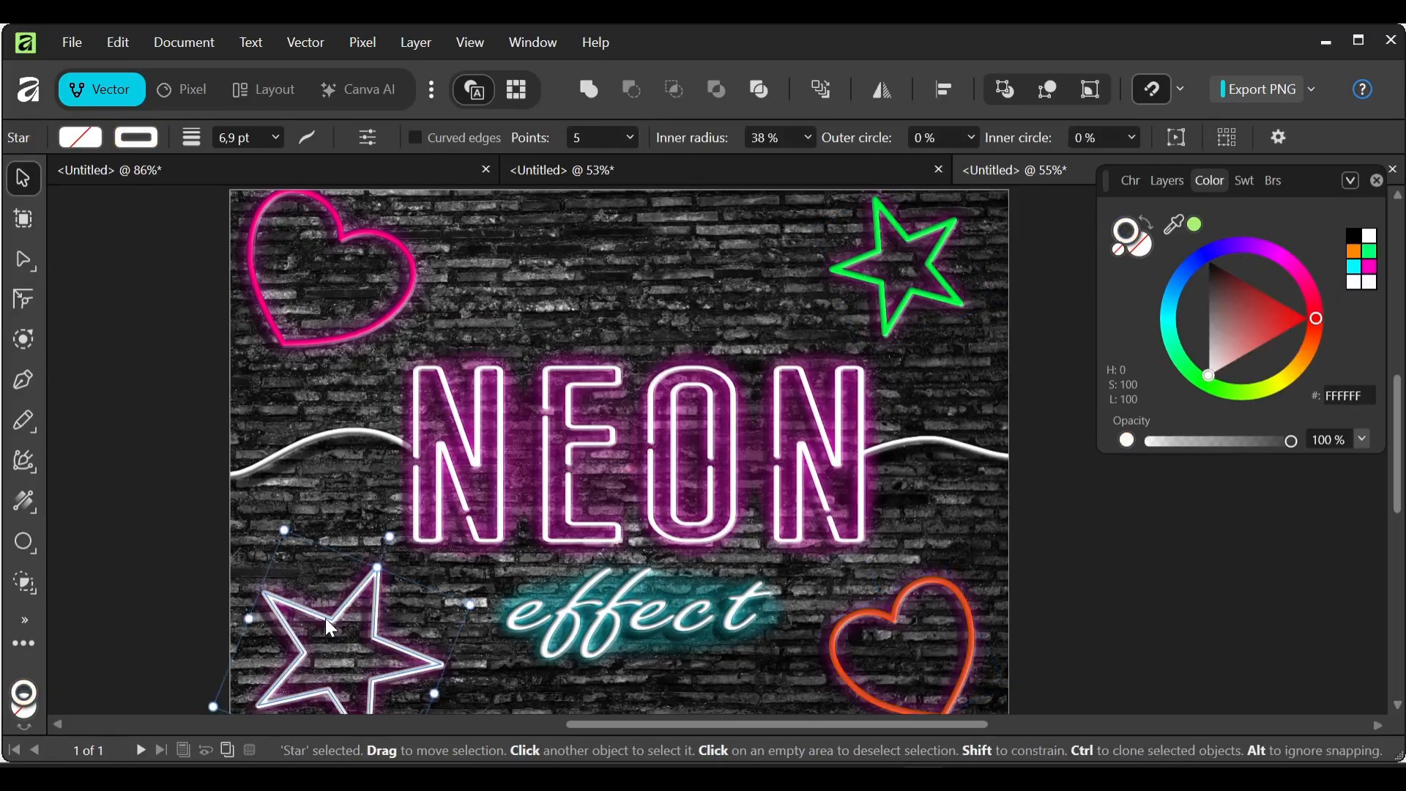
pyautogui.click(1238, 245)
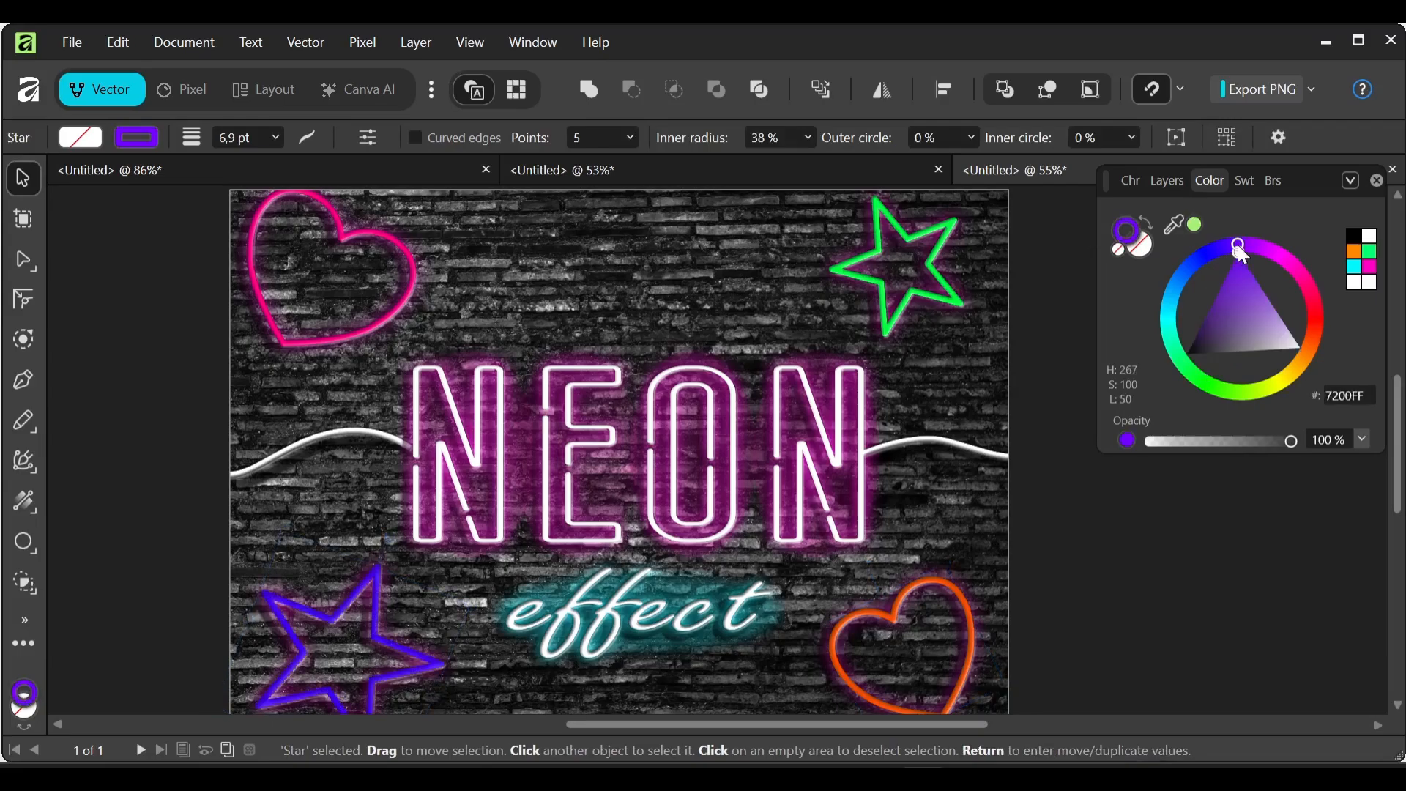
pyautogui.click(1244, 246)
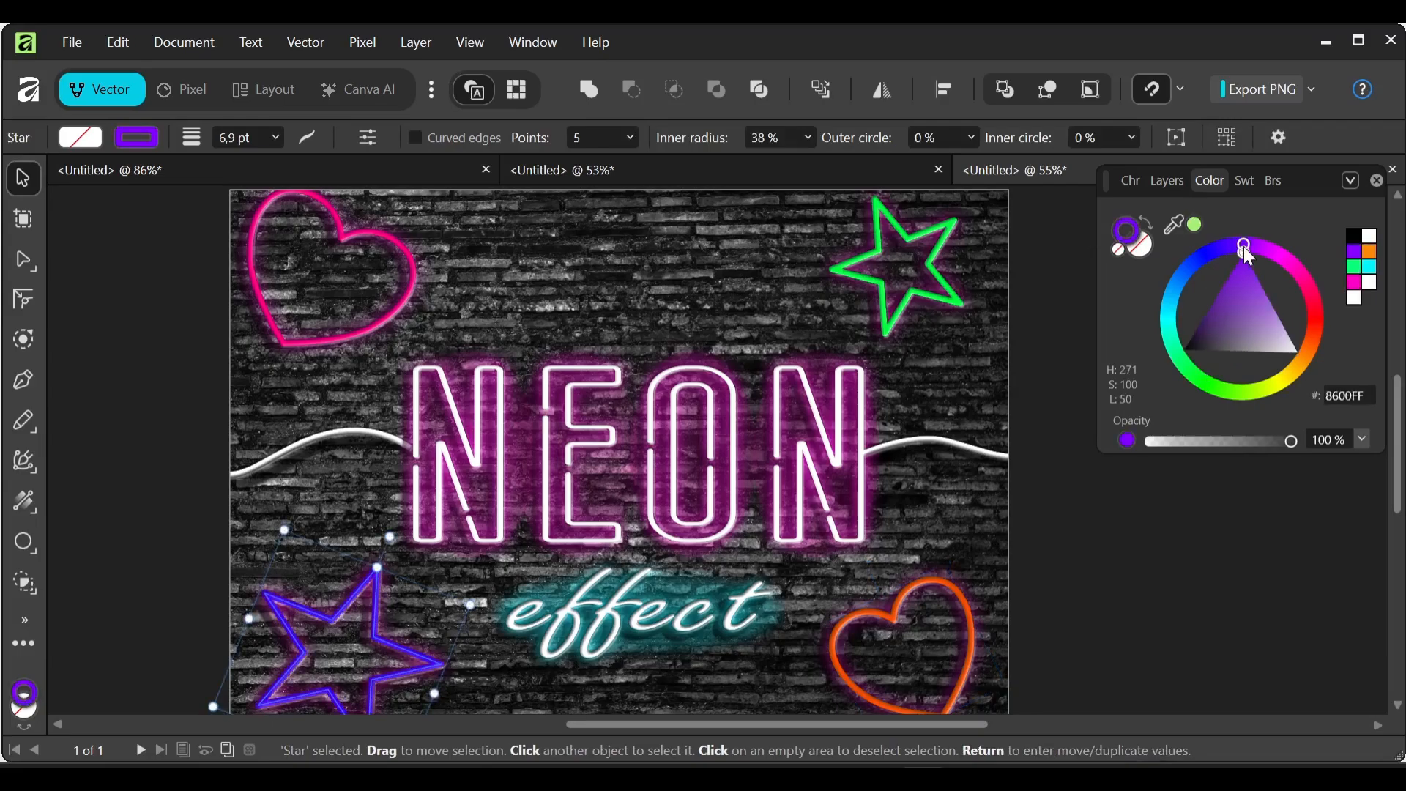
# Step: Change the outer glow colour of the lower-left purple star to blue-violet 3728D7
pyautogui.click(1180, 183)
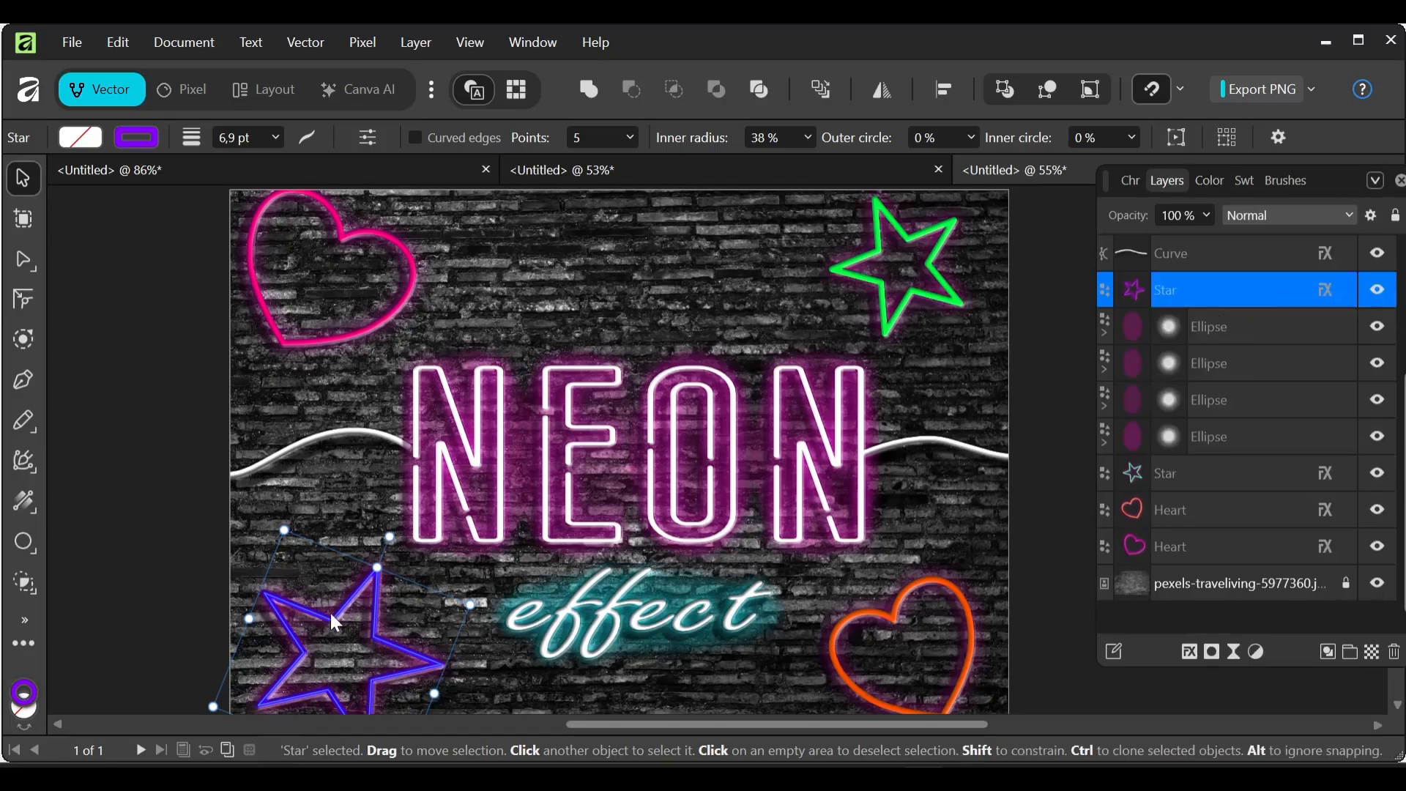
pyautogui.click(1326, 293)
pyautogui.click(737, 340)
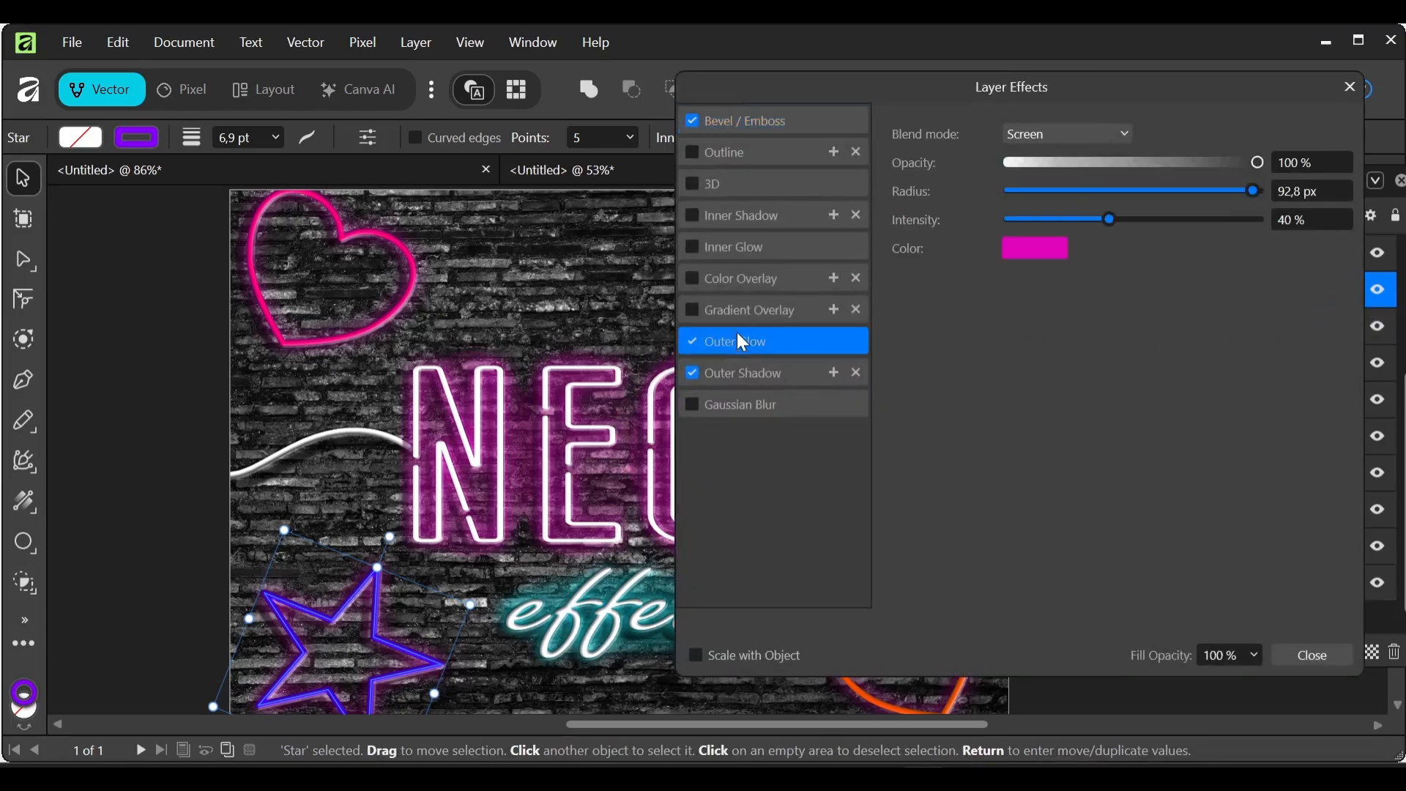
pyautogui.click(1019, 243)
pyautogui.click(1060, 307)
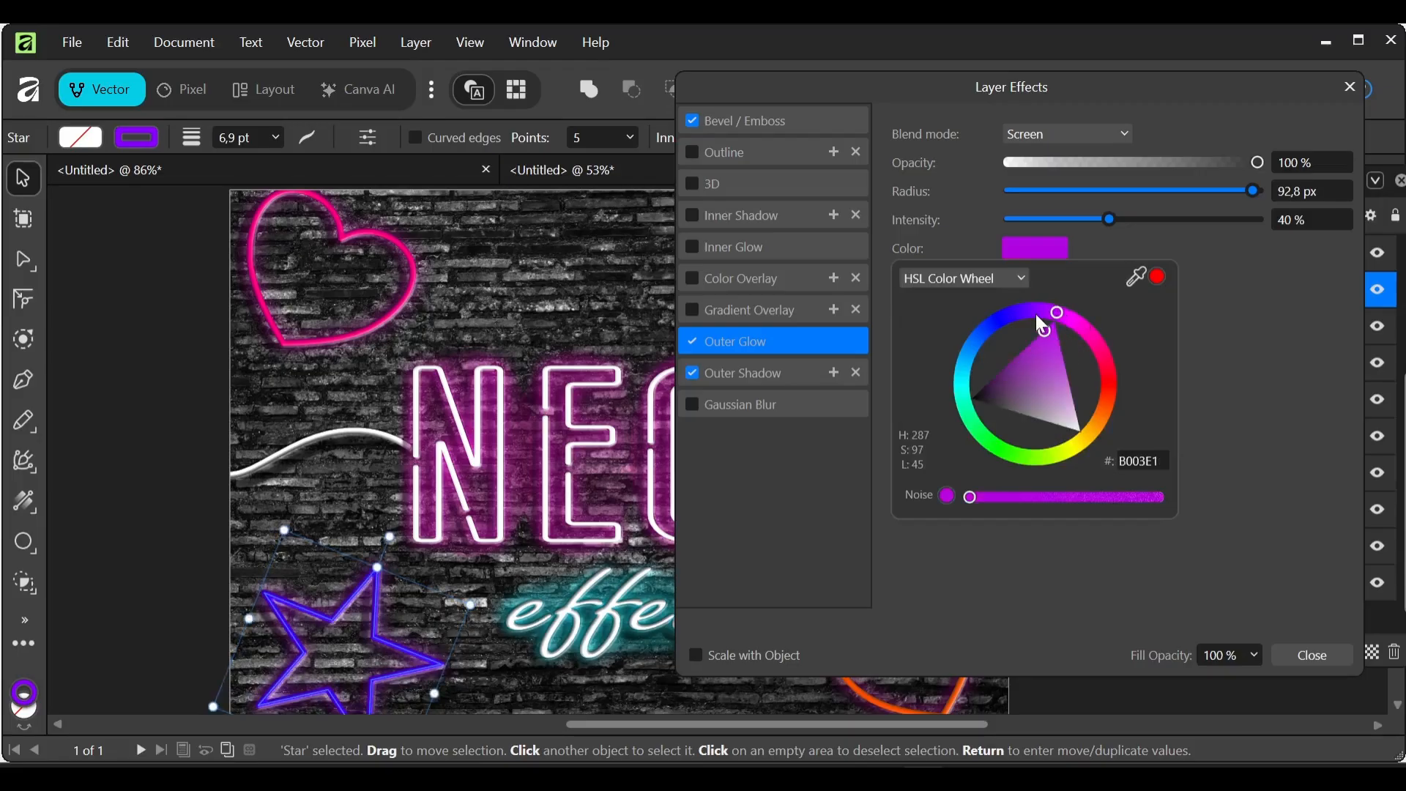
pyautogui.click(1036, 313)
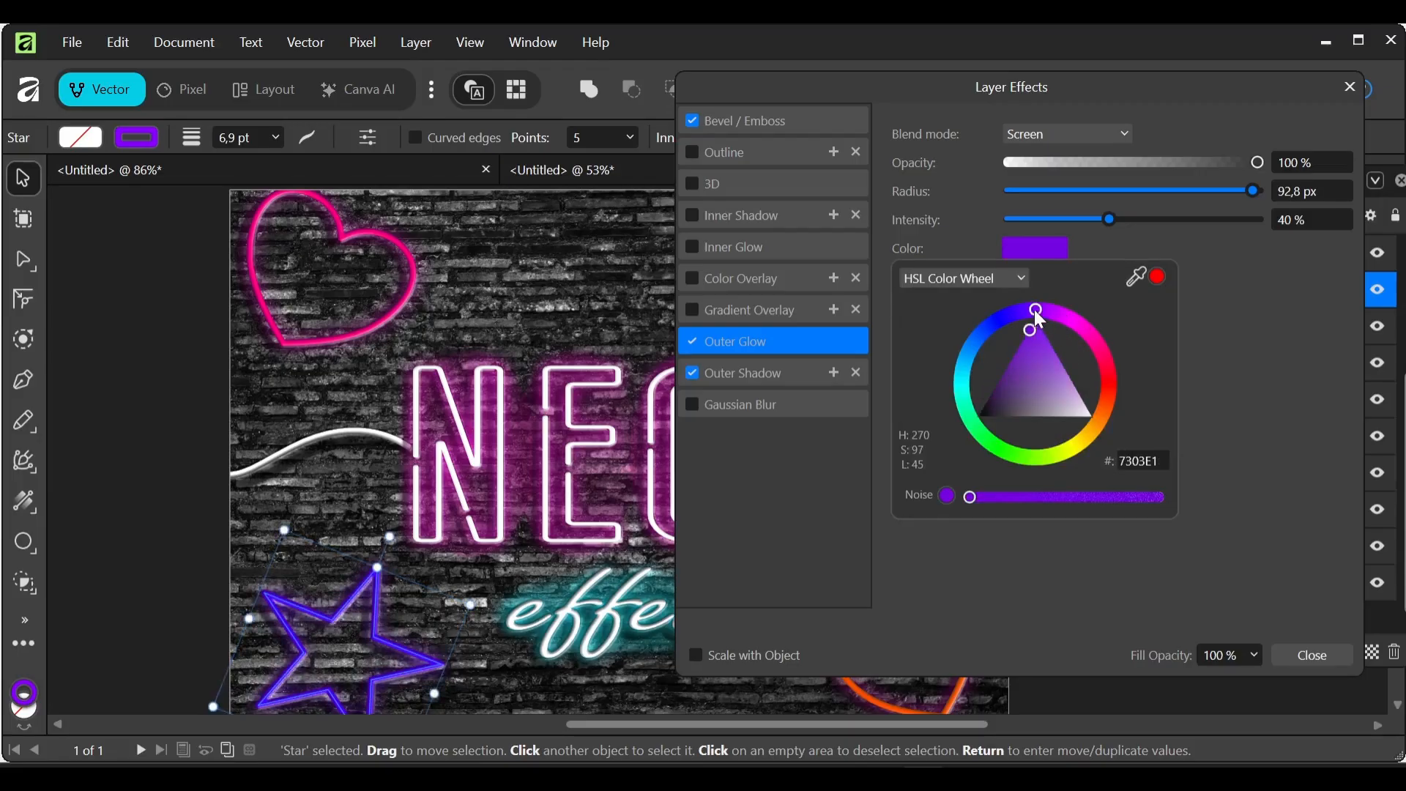
pyautogui.moveTo(1034, 309); pyautogui.dragTo(1041, 309)
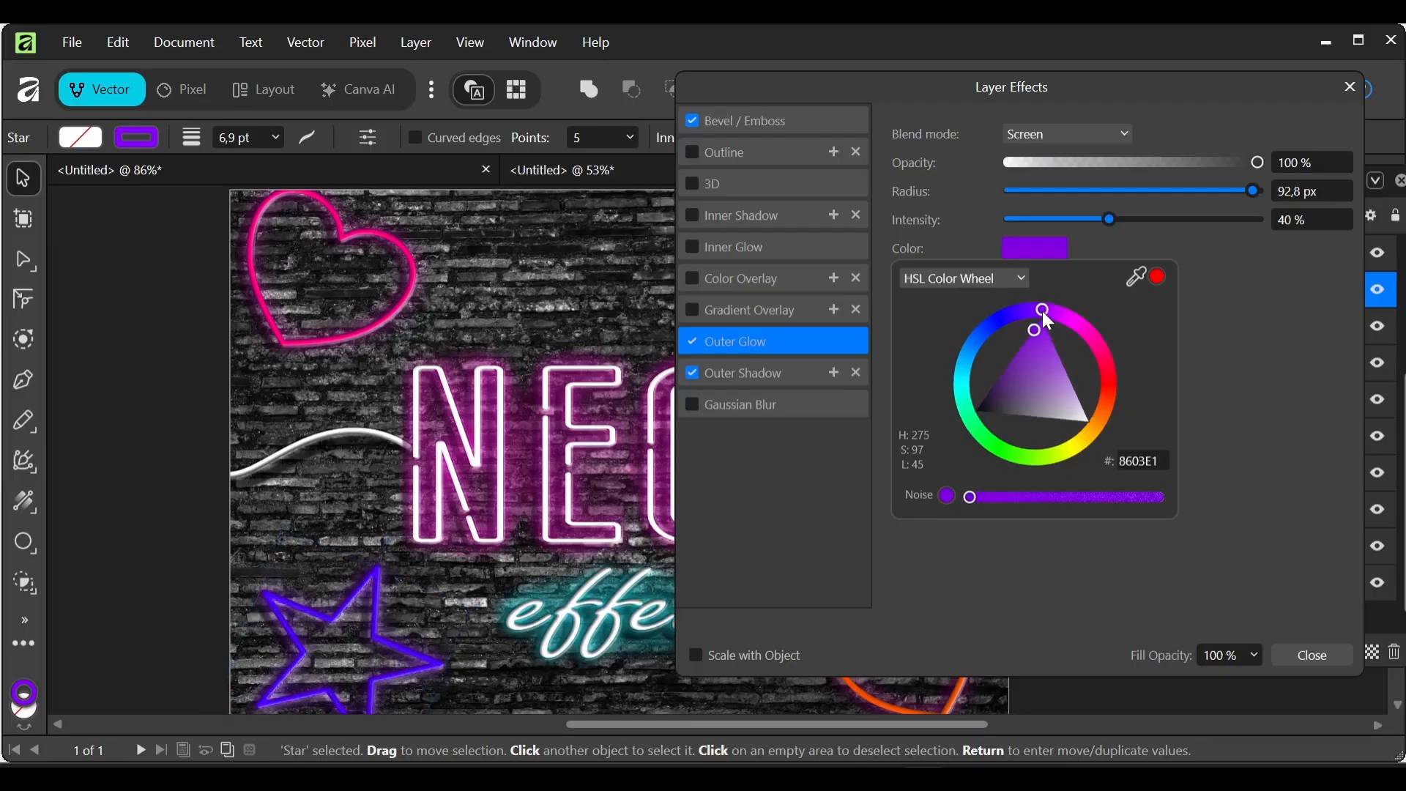
pyautogui.click(1039, 348)
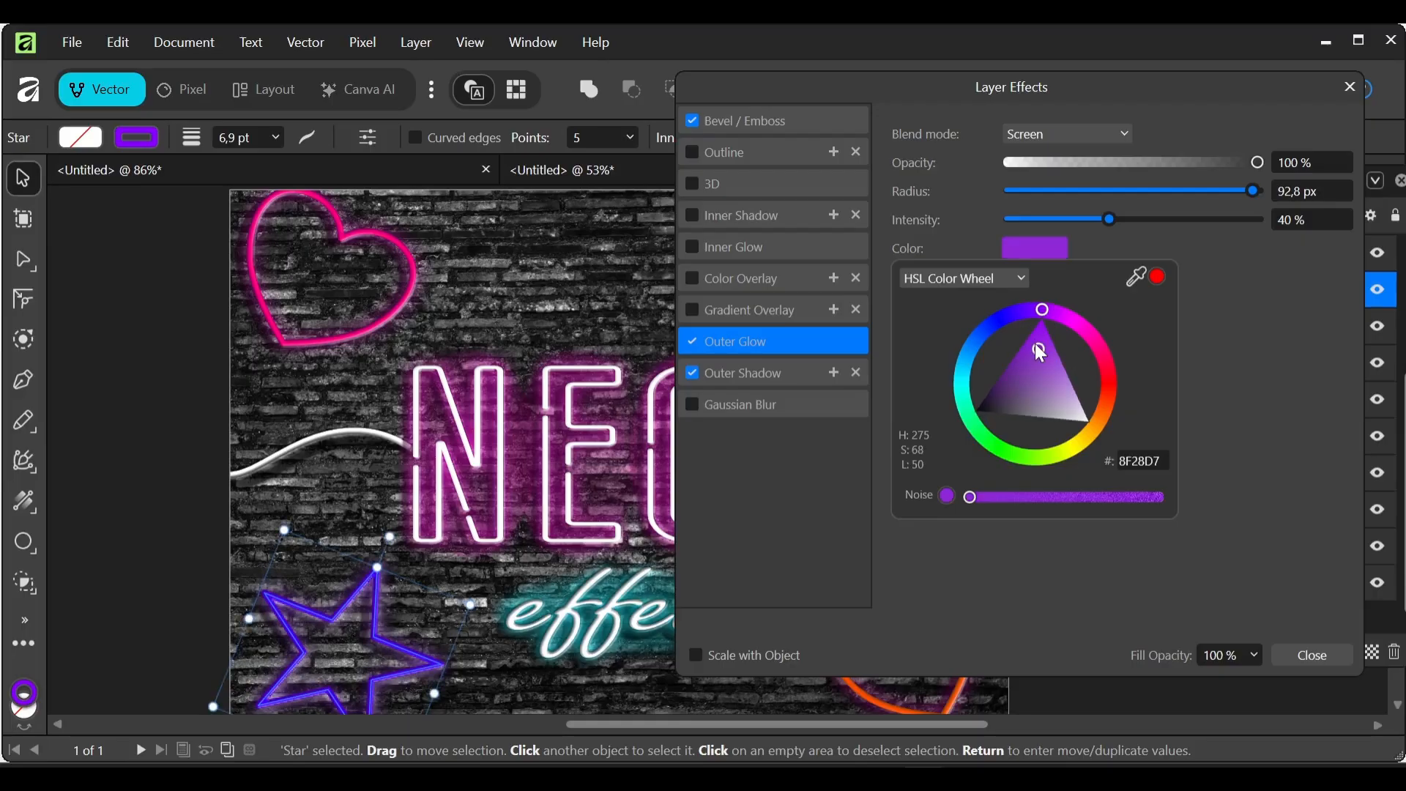
pyautogui.moveTo(1038, 309); pyautogui.dragTo(1002, 315)
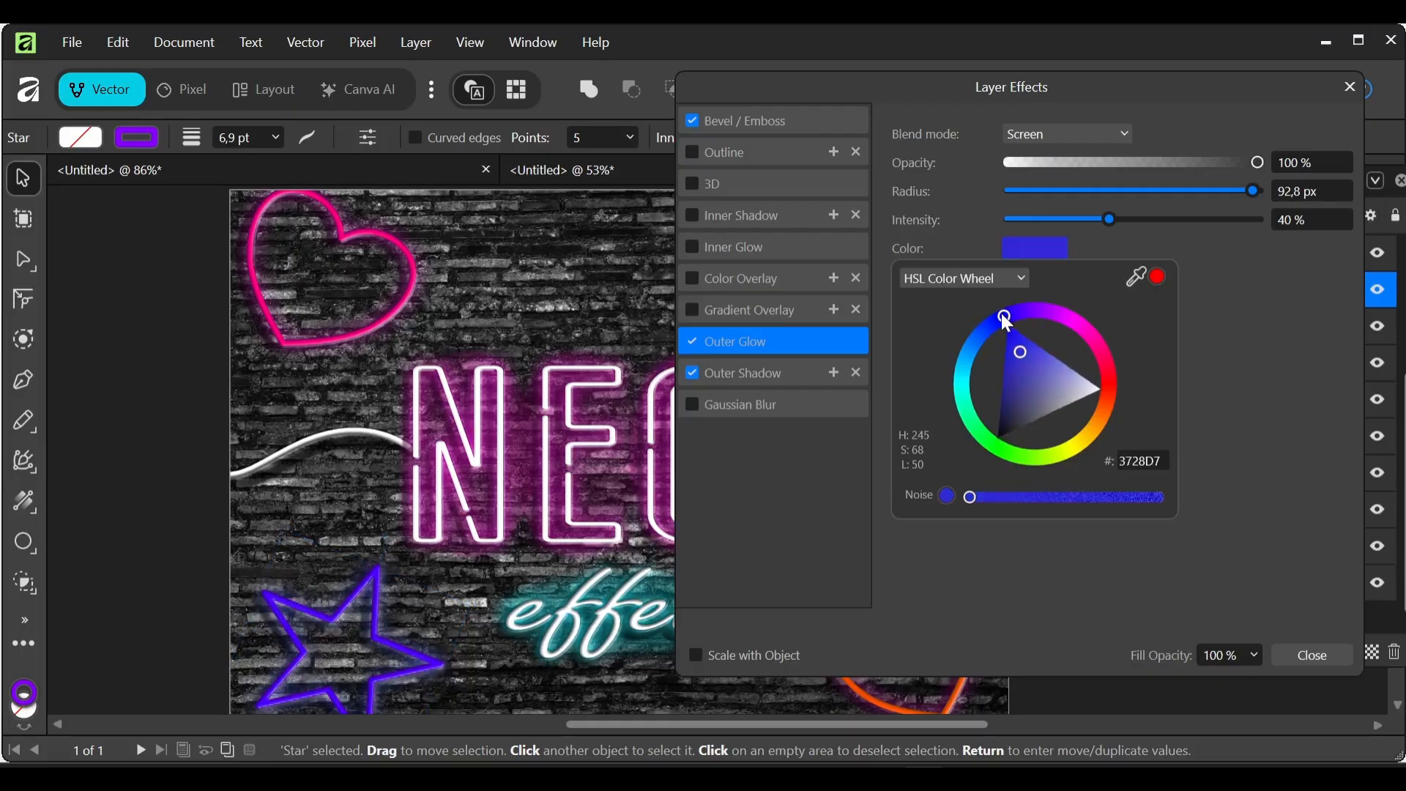
pyautogui.click(1351, 87)
# Step: Change the outer glow colour of the upper-right star to green 03E12F
pyautogui.click(880, 290)
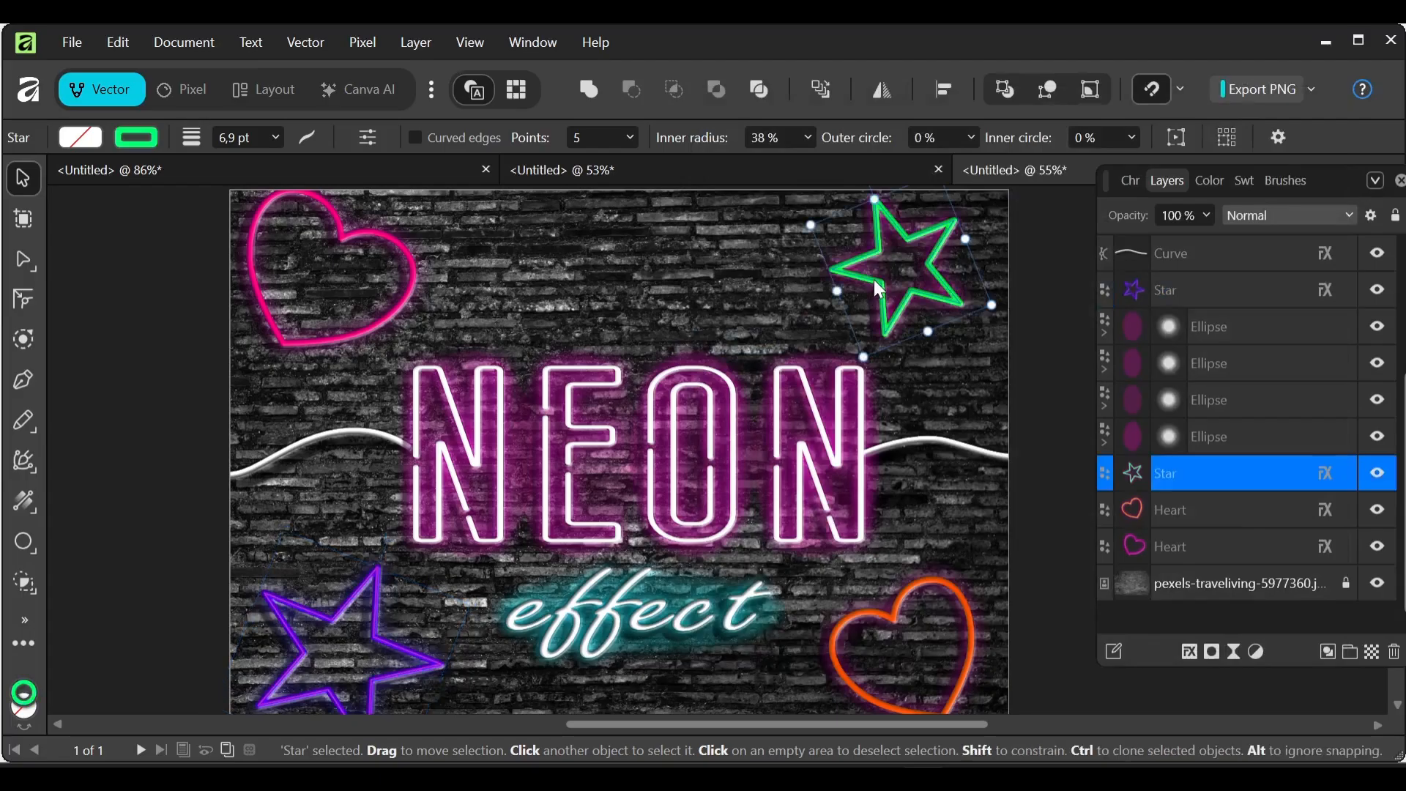
pyautogui.click(1319, 472)
pyautogui.click(781, 358)
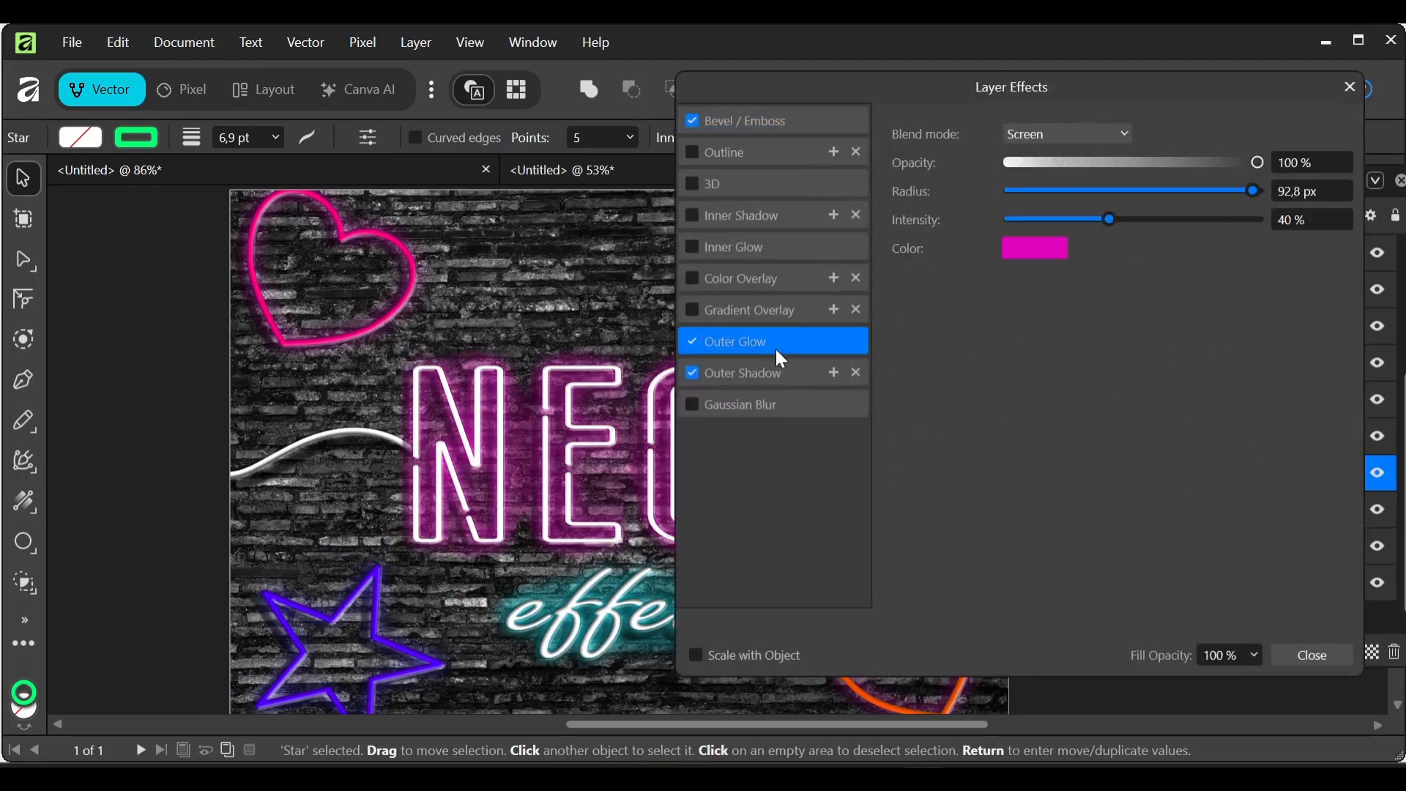
pyautogui.click(1025, 249)
pyautogui.moveTo(1158, 85); pyautogui.dragTo(584, 100)
pyautogui.click(460, 261)
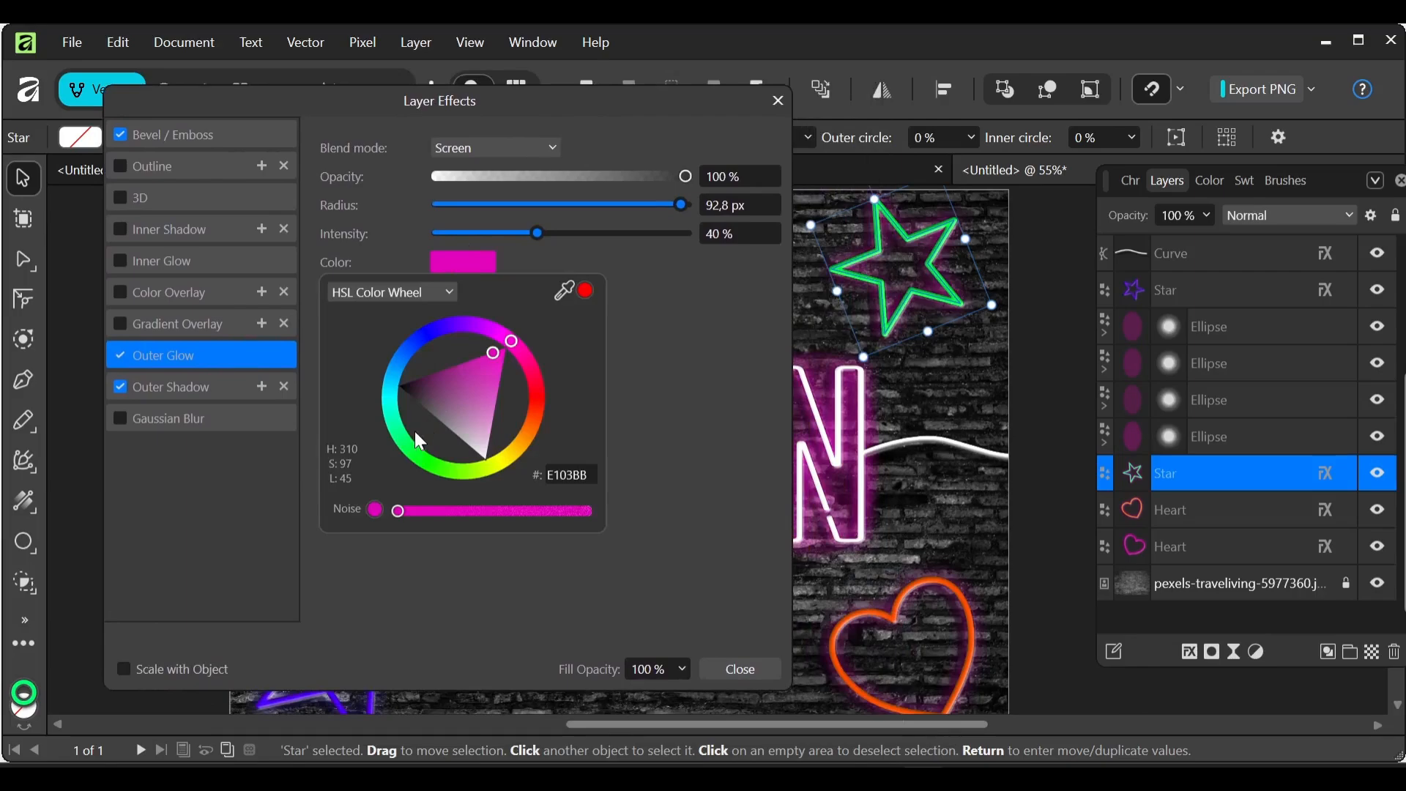
pyautogui.click(410, 459)
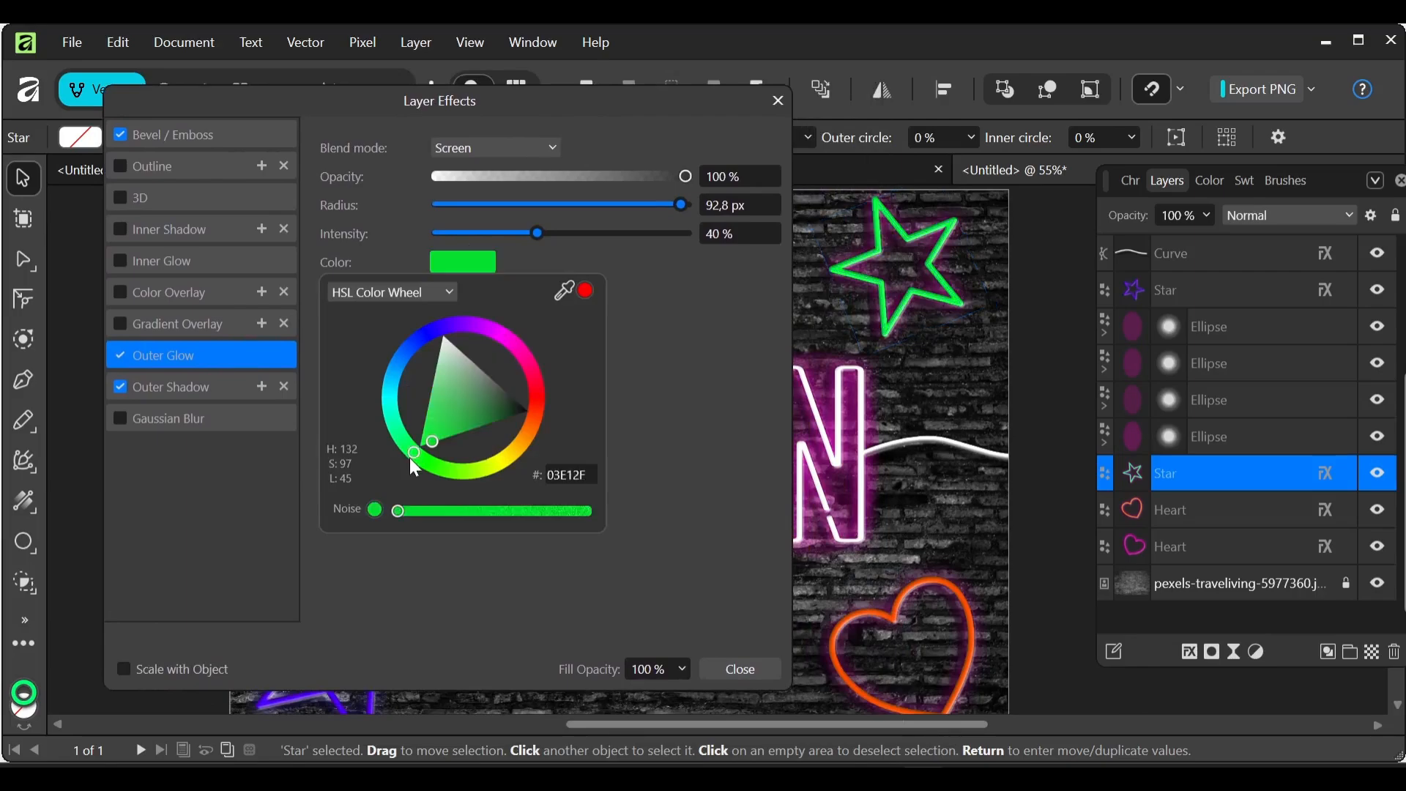
pyautogui.click(778, 102)
# Step: Change the outer glow colour of the lower-right heart to orange E15703, and deselect it
pyautogui.click(905, 616)
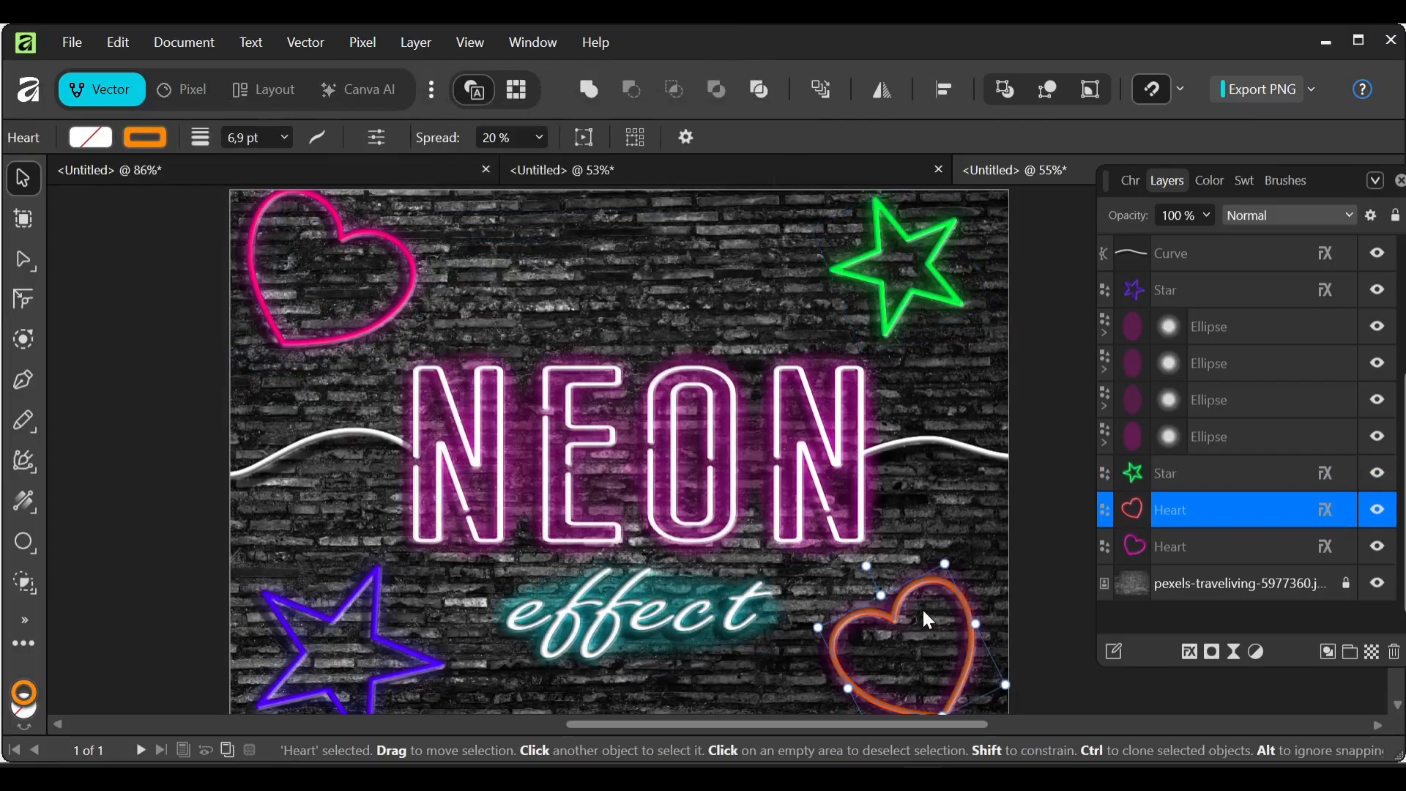
pyautogui.click(1329, 512)
pyautogui.click(155, 362)
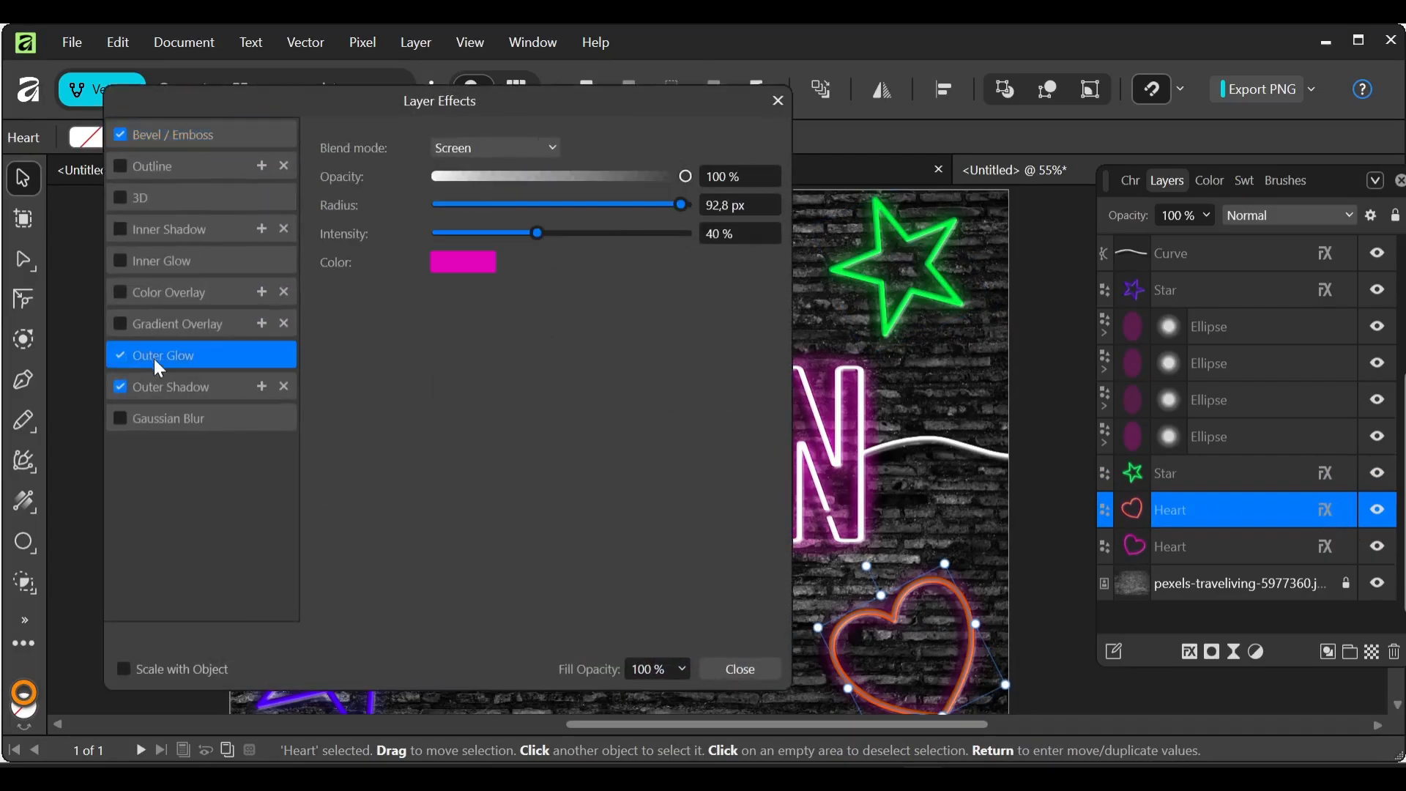
pyautogui.click(442, 272)
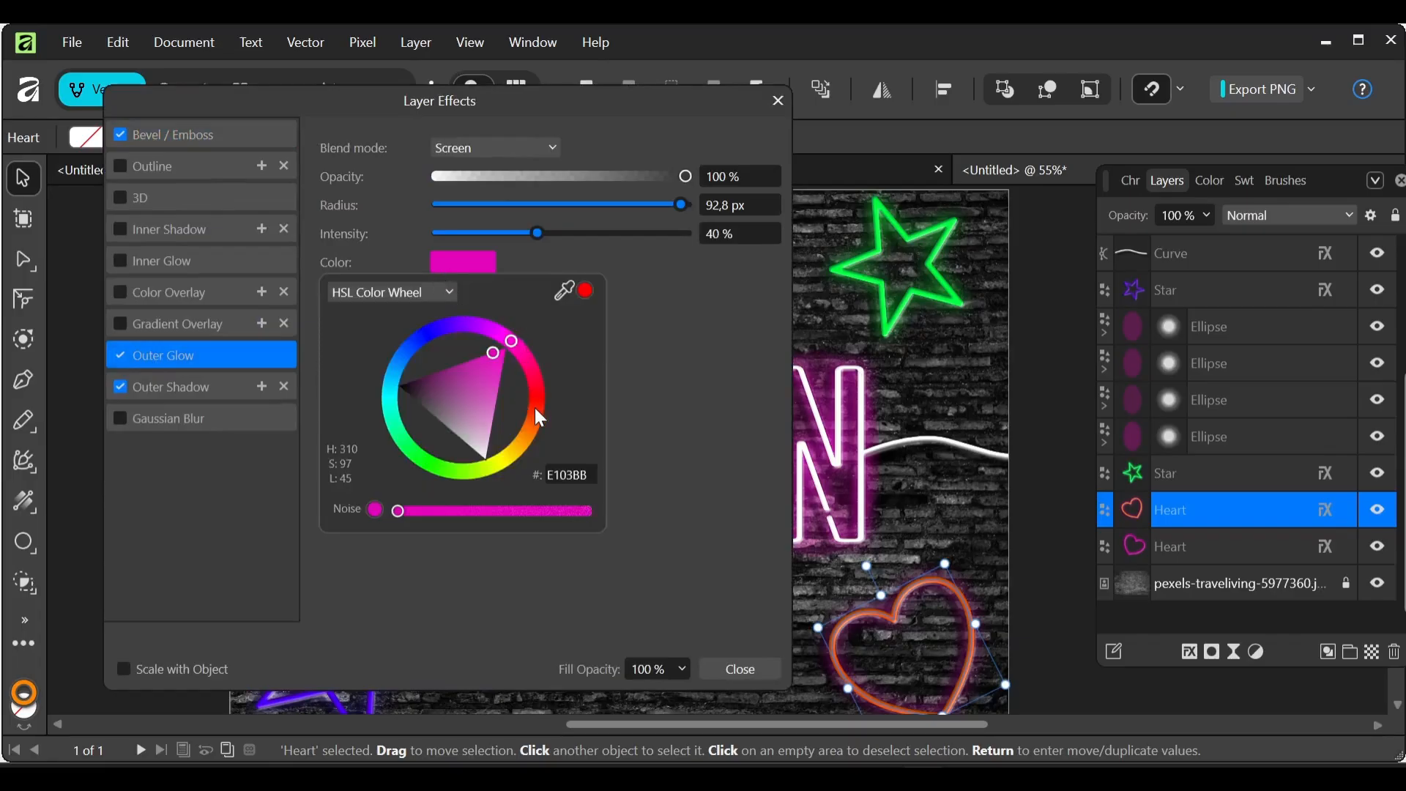
pyautogui.click(533, 427)
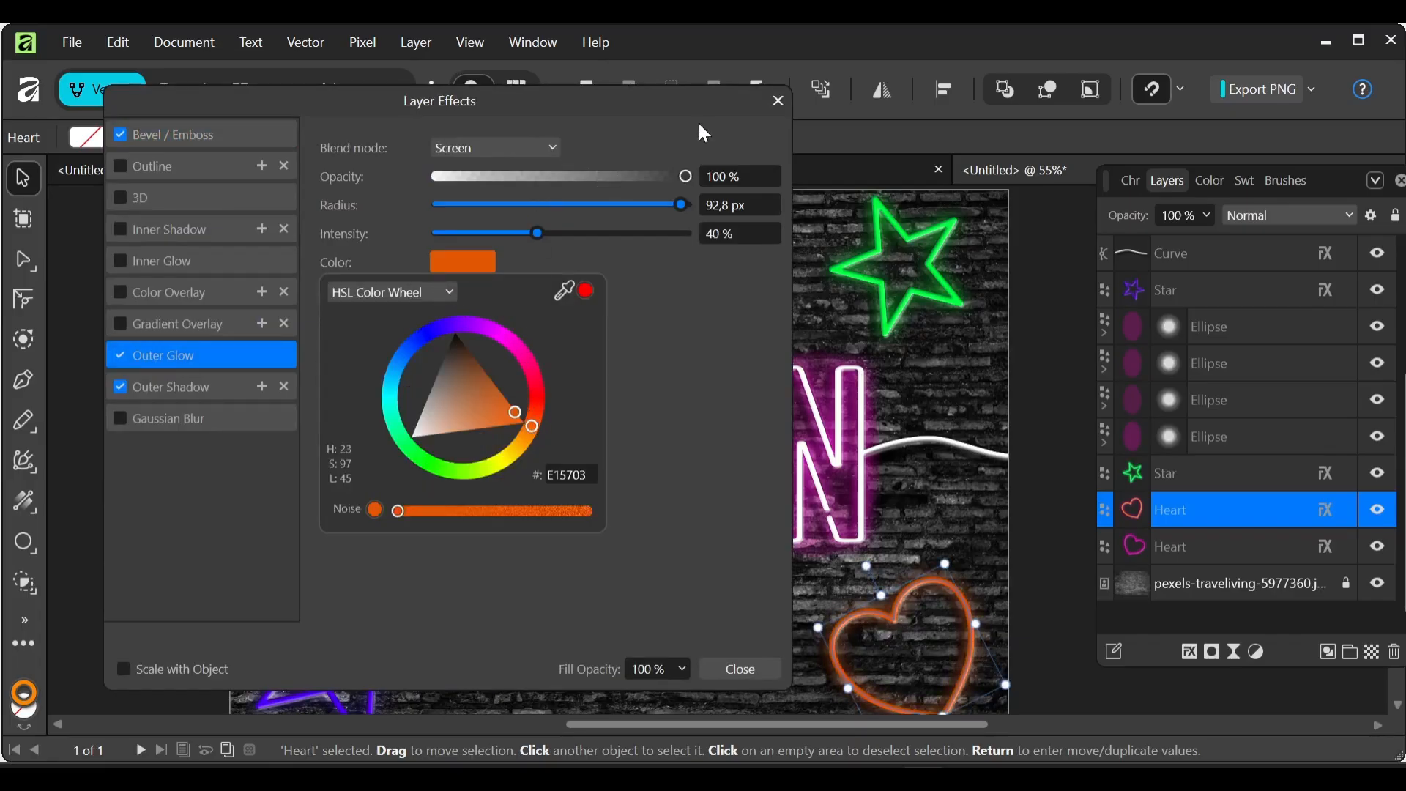
pyautogui.click(777, 102)
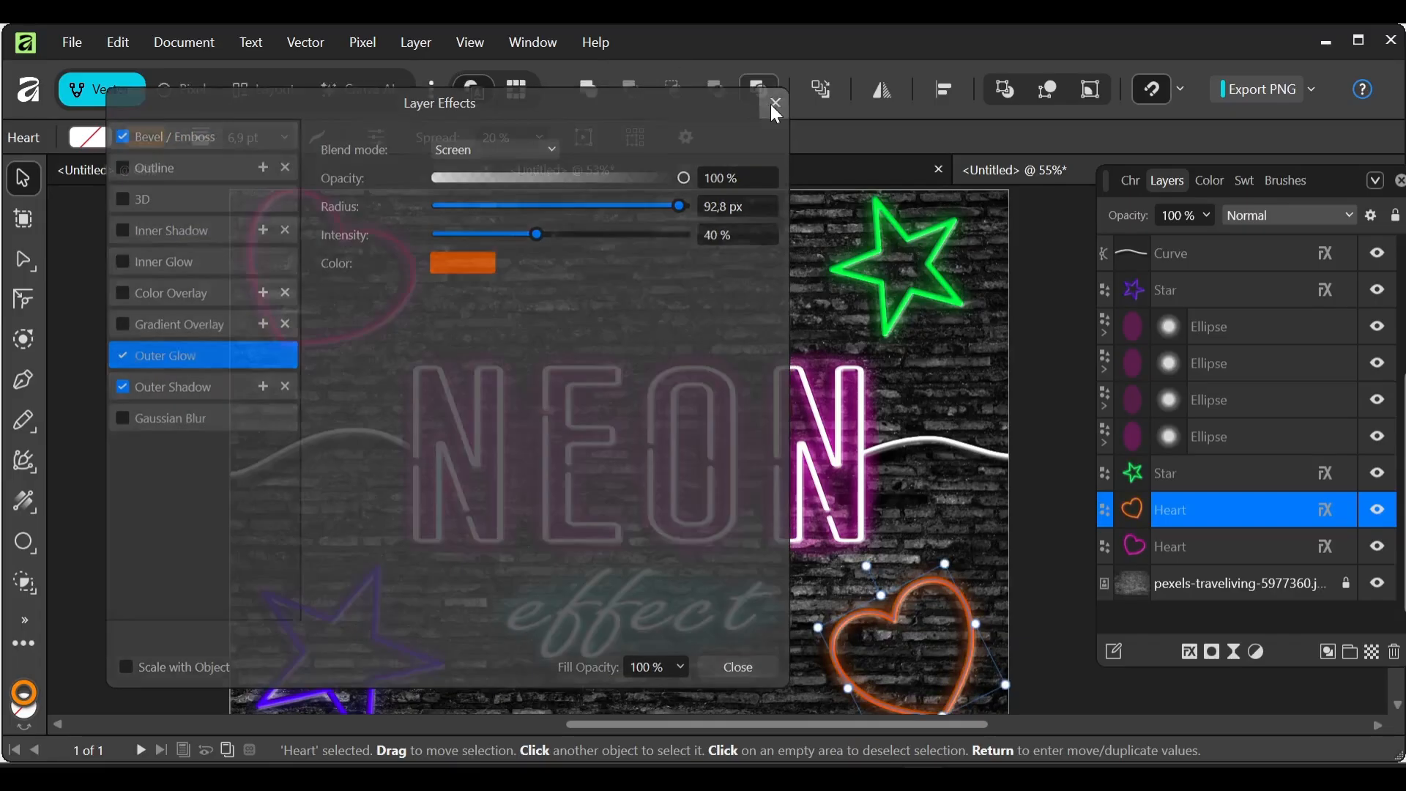
pyautogui.click(929, 381)
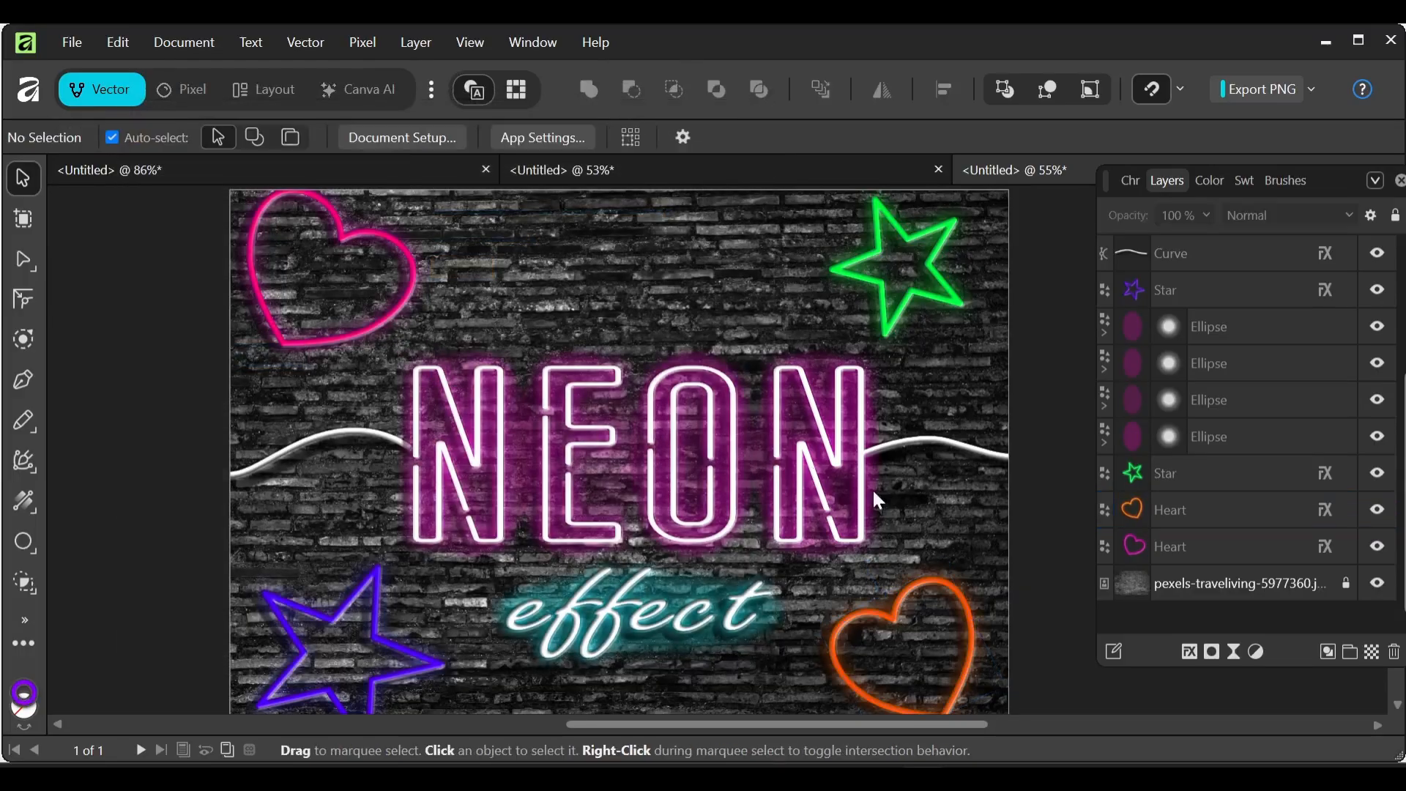
# Step: Copy the blurred glow ellipse behind the first N and place the copy directly beneath the orange heart in the layer order
pyautogui.scroll(3, 1142, 411)
pyautogui.scroll(-3, 1139, 440)
pyautogui.click(1135, 346)
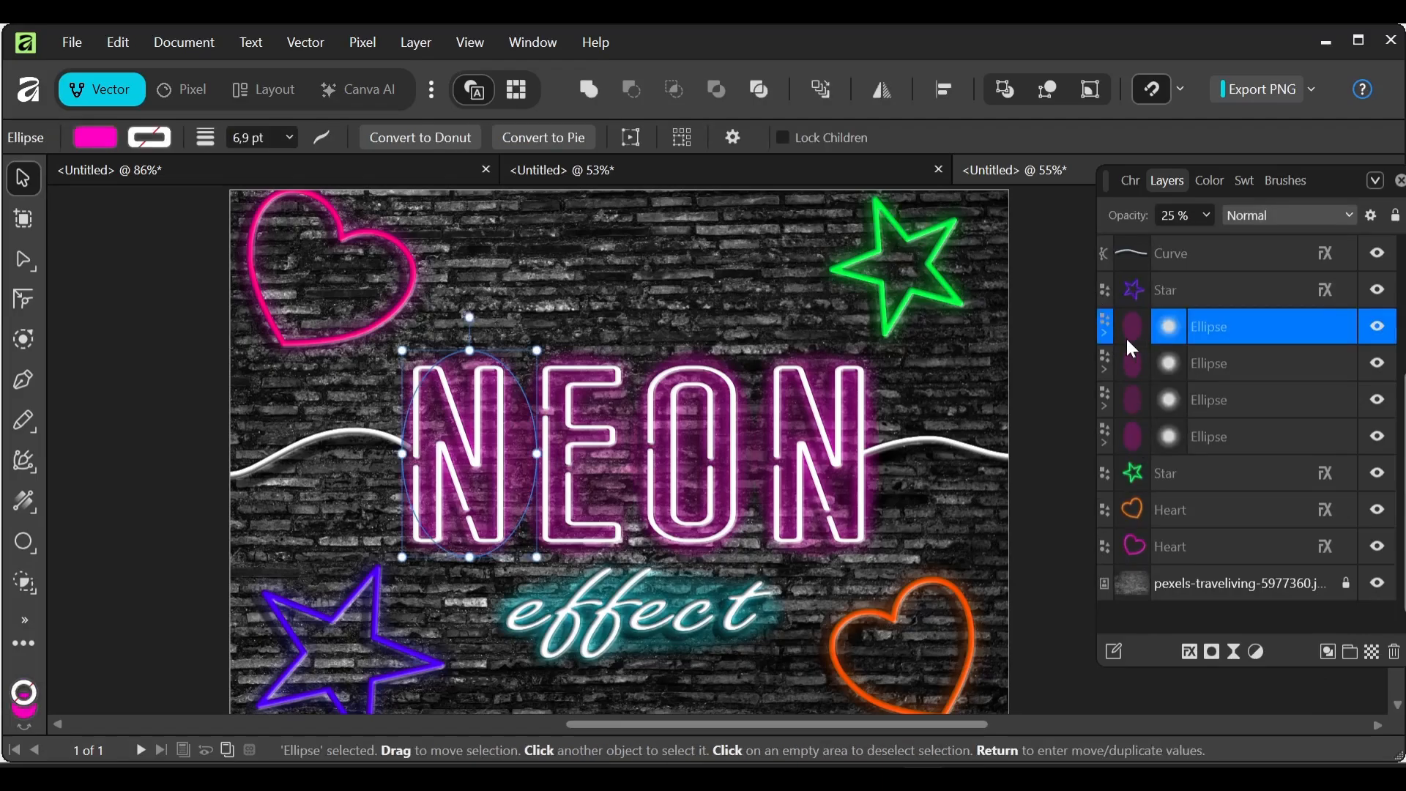
pyautogui.rightClick(1128, 341)
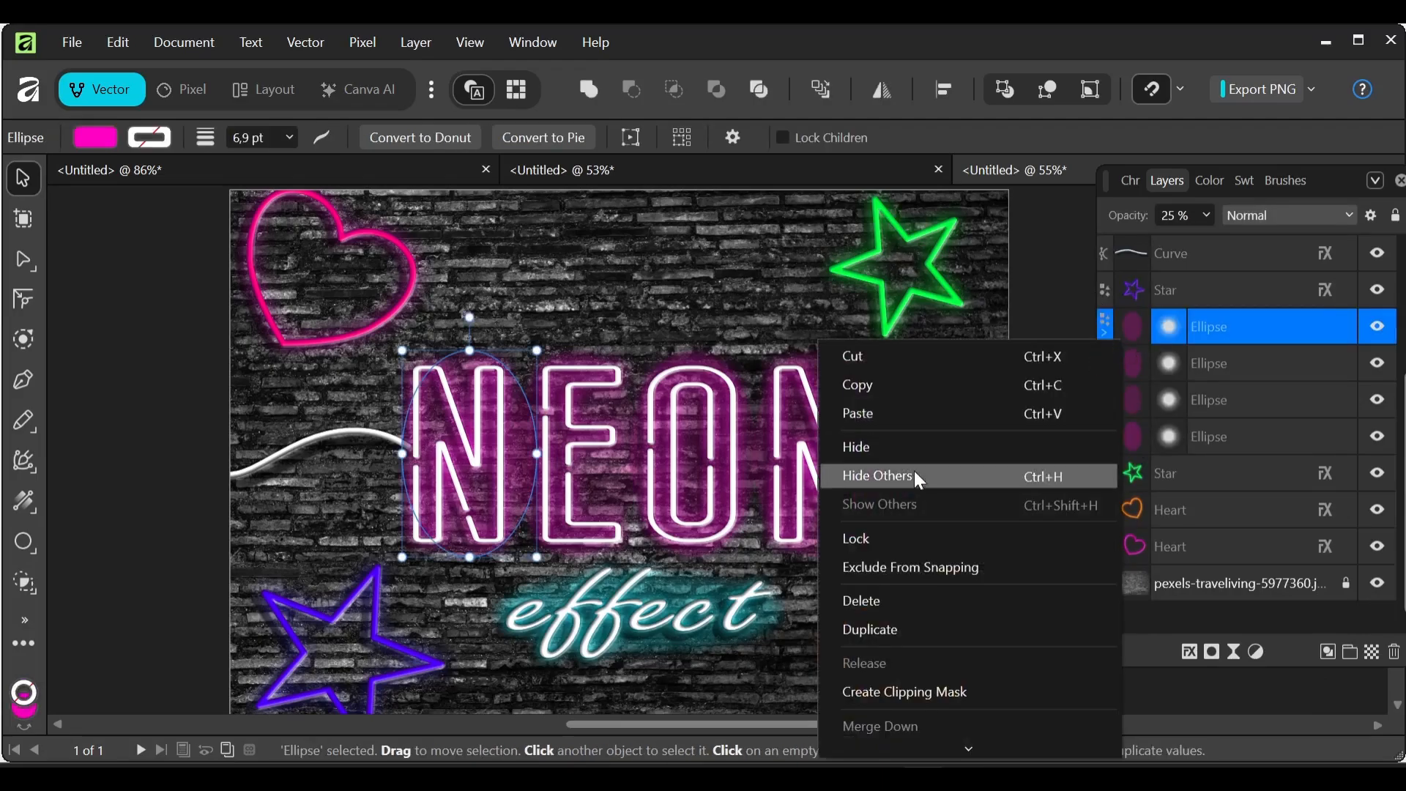
pyautogui.click(904, 394)
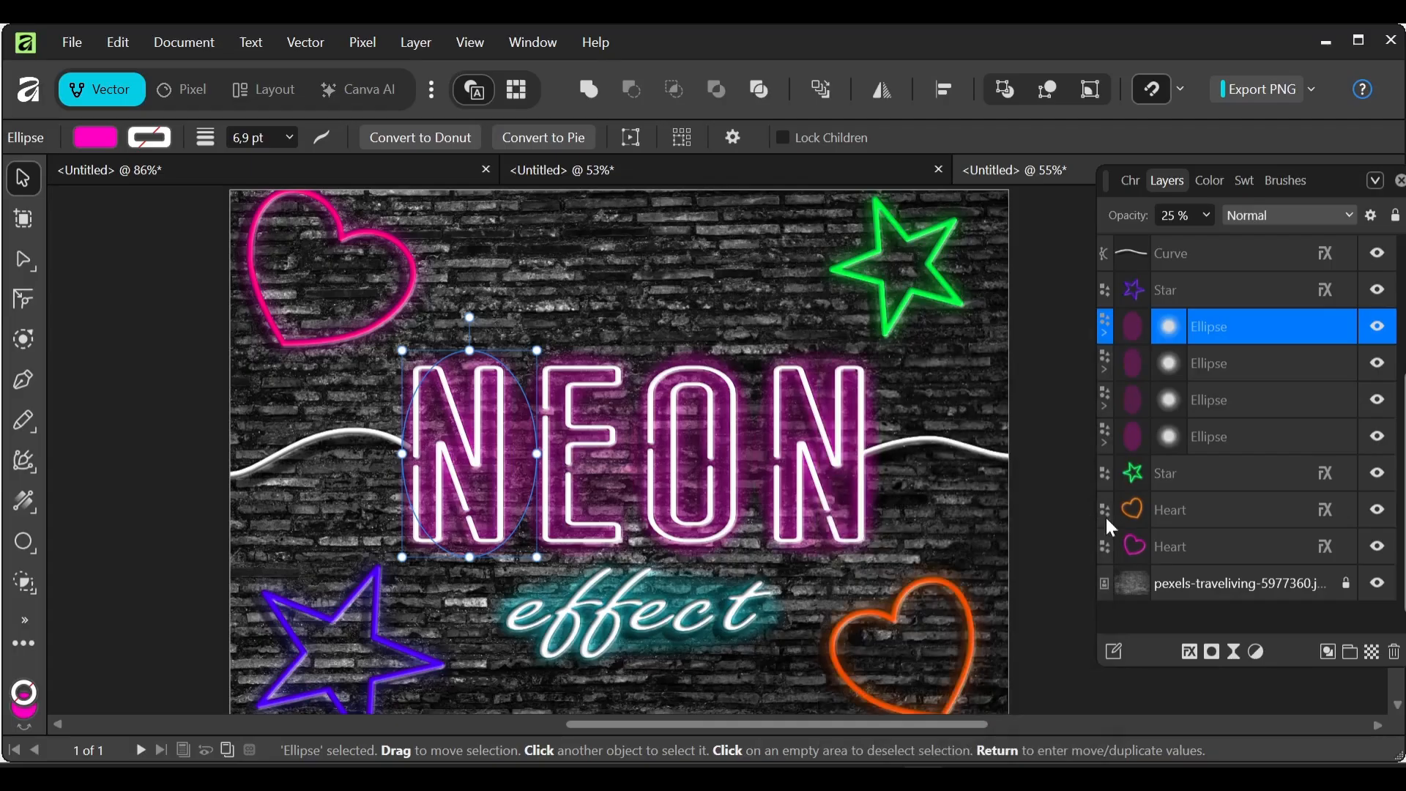
pyautogui.click(1185, 539)
pyautogui.click(1179, 526)
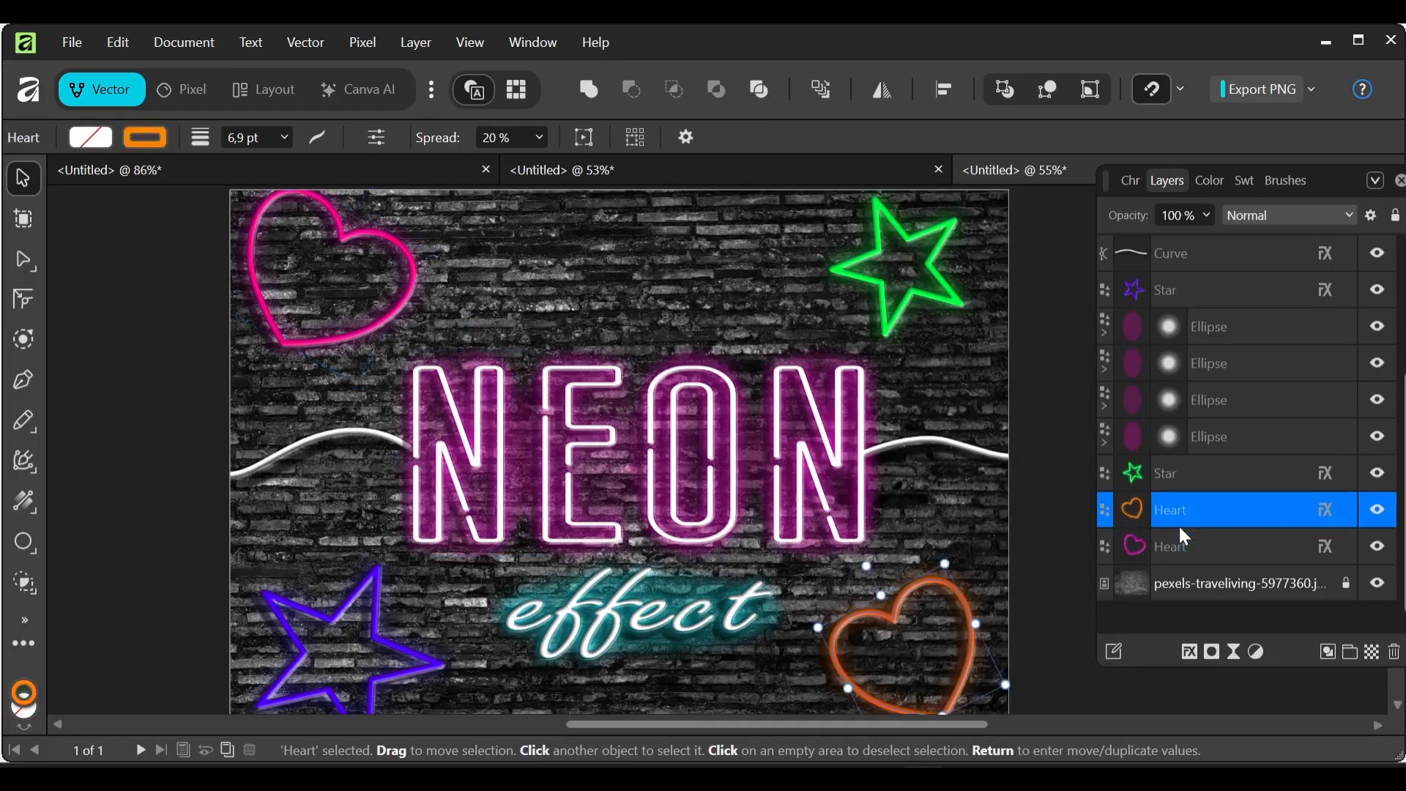
pyautogui.rightClick(1180, 528)
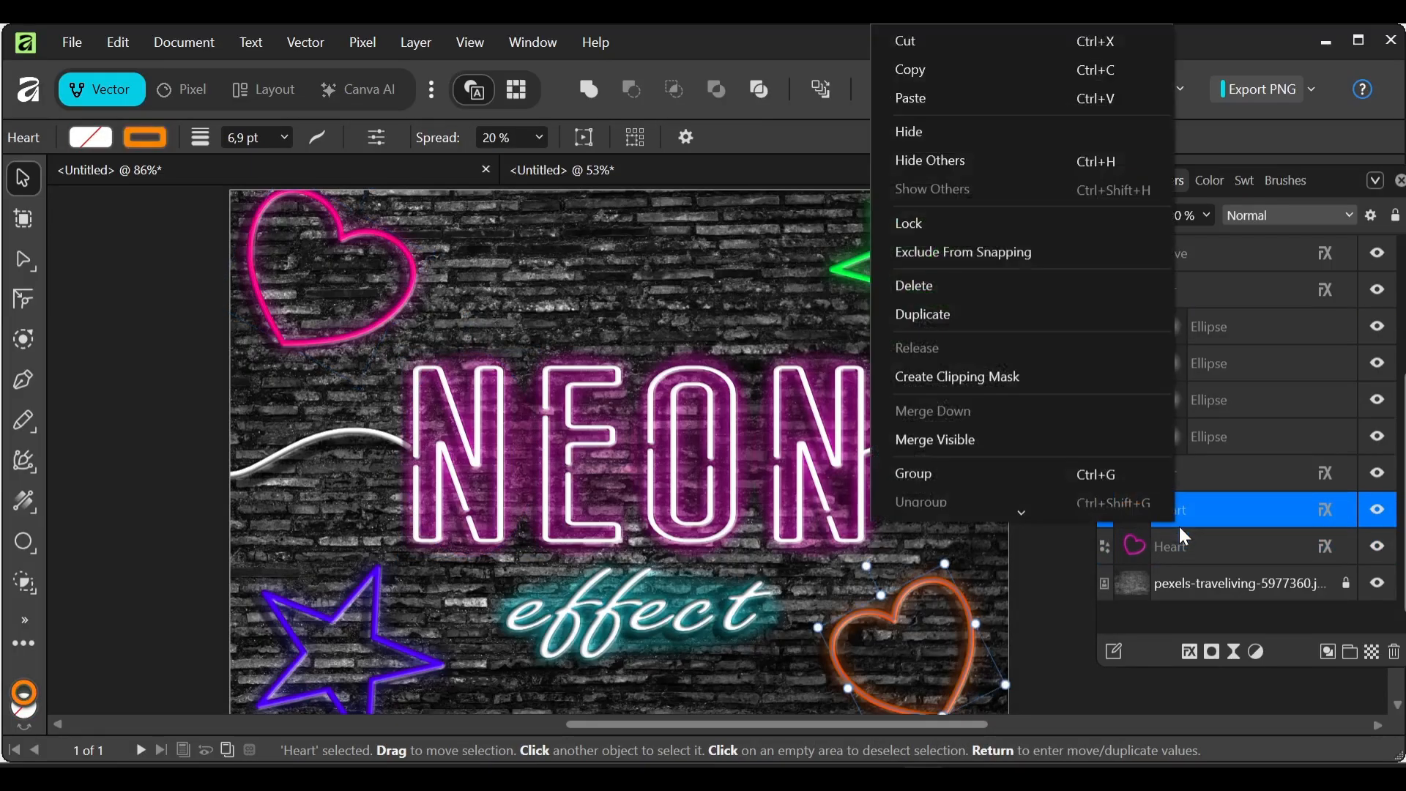
pyautogui.click(966, 104)
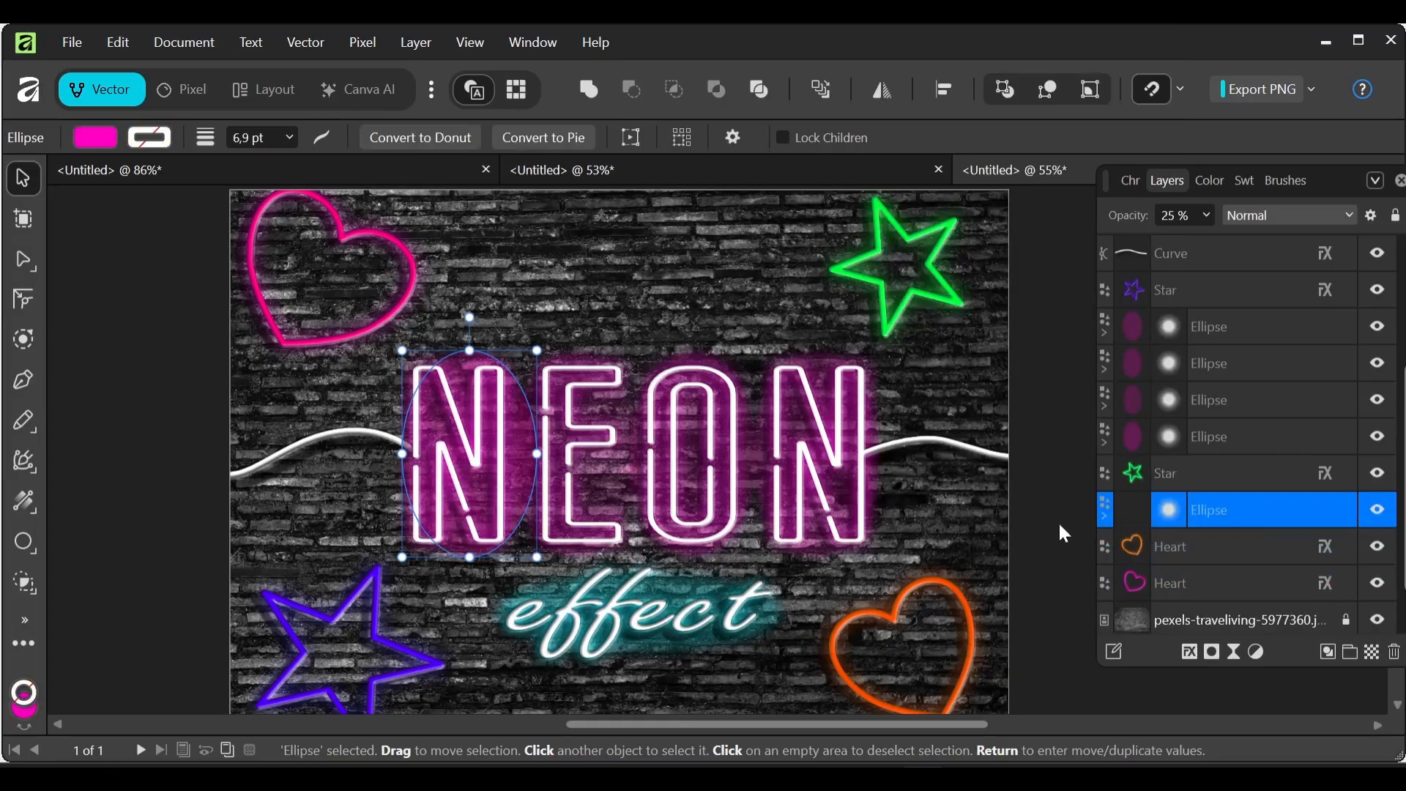
pyautogui.moveTo(1128, 510); pyautogui.dragTo(1124, 571)
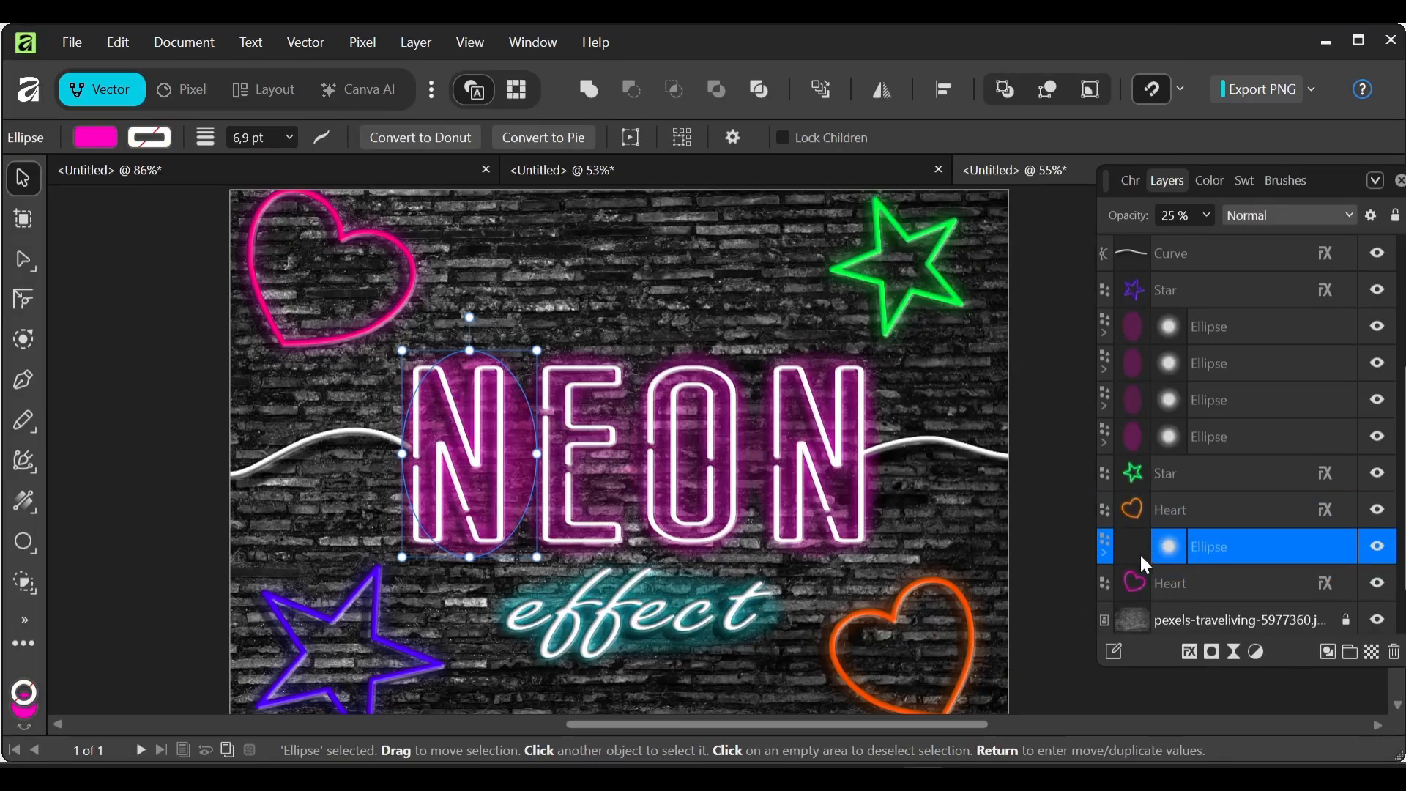
# Step: Give the copied glow ellipse beneath the orange heart an amber FFB900 stroke
pyautogui.click(1134, 336)
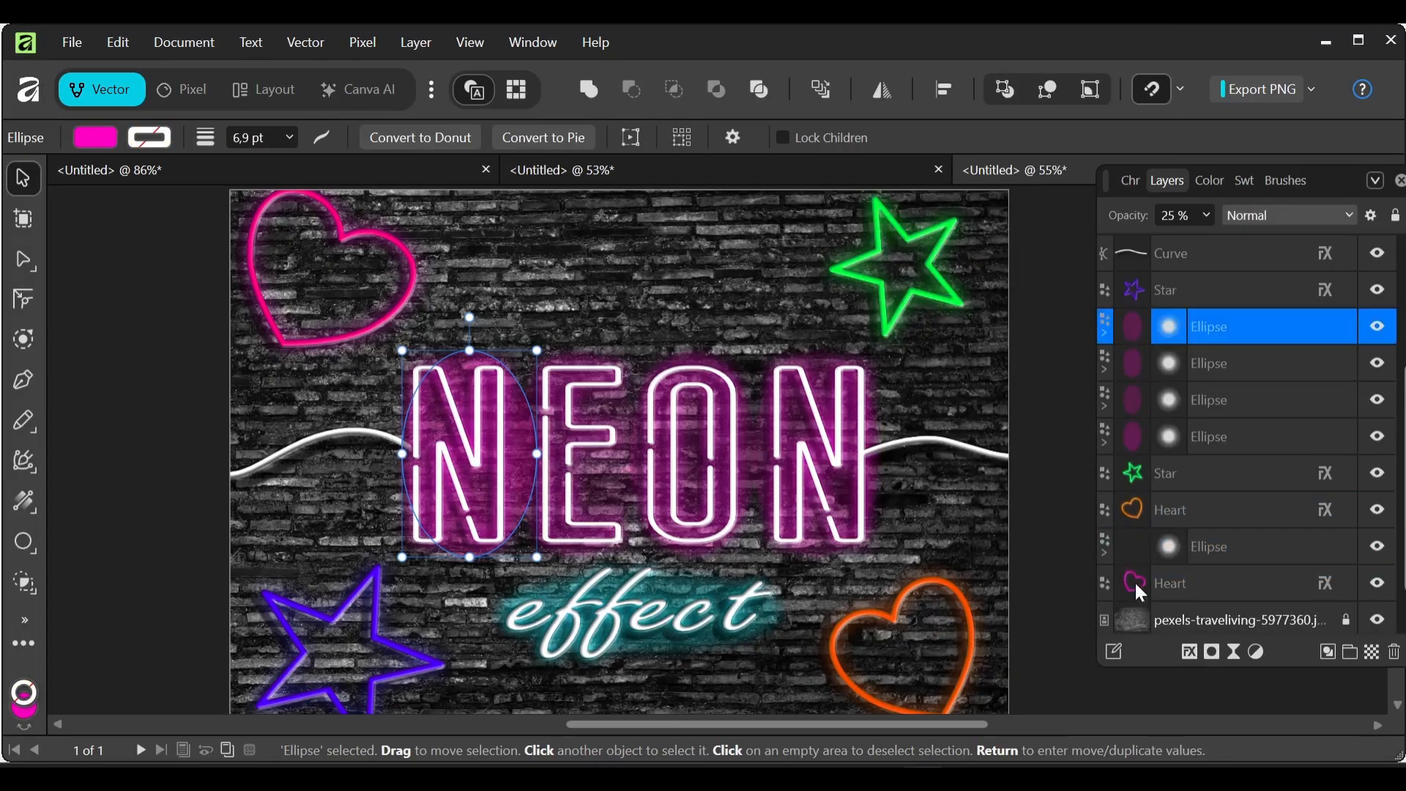
pyautogui.click(1137, 548)
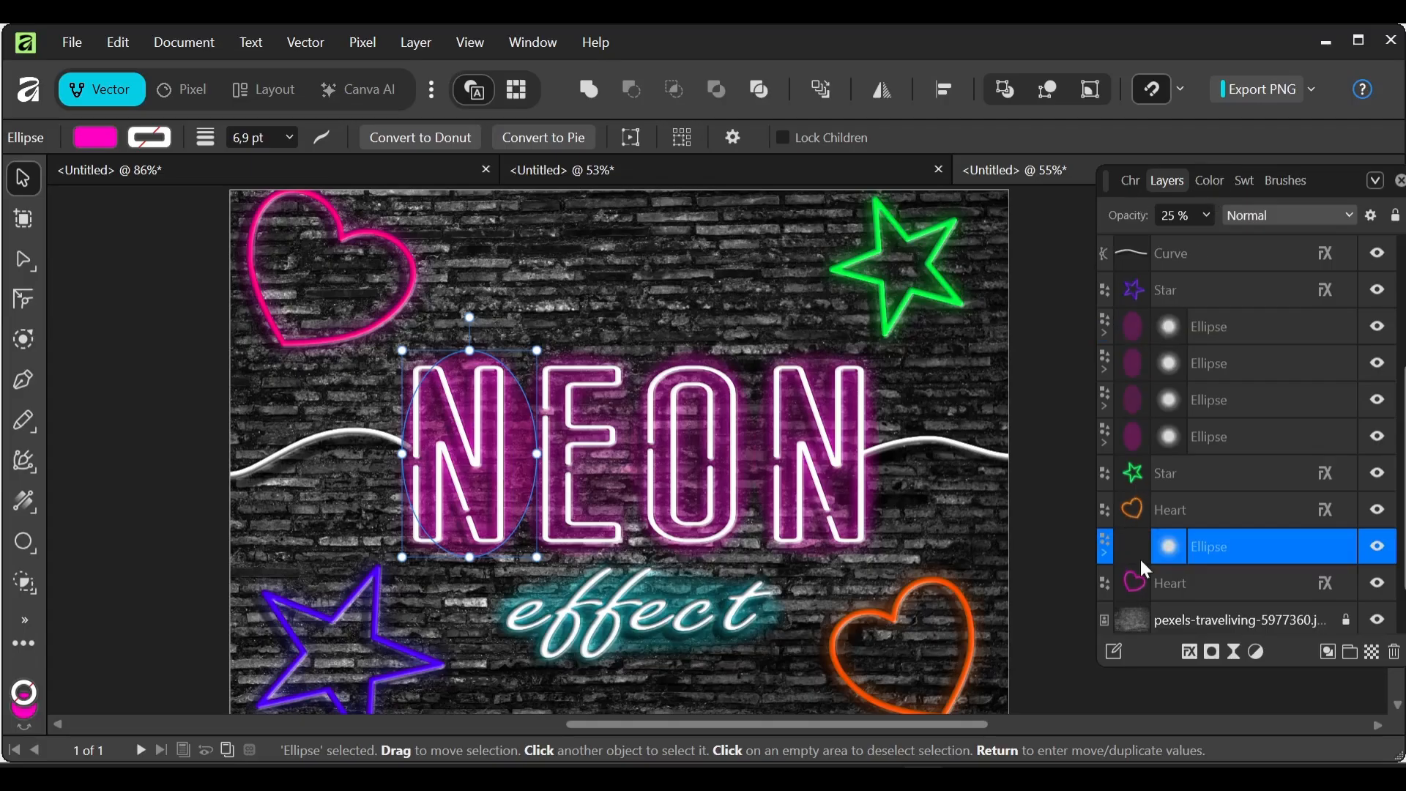
pyautogui.click(1193, 652)
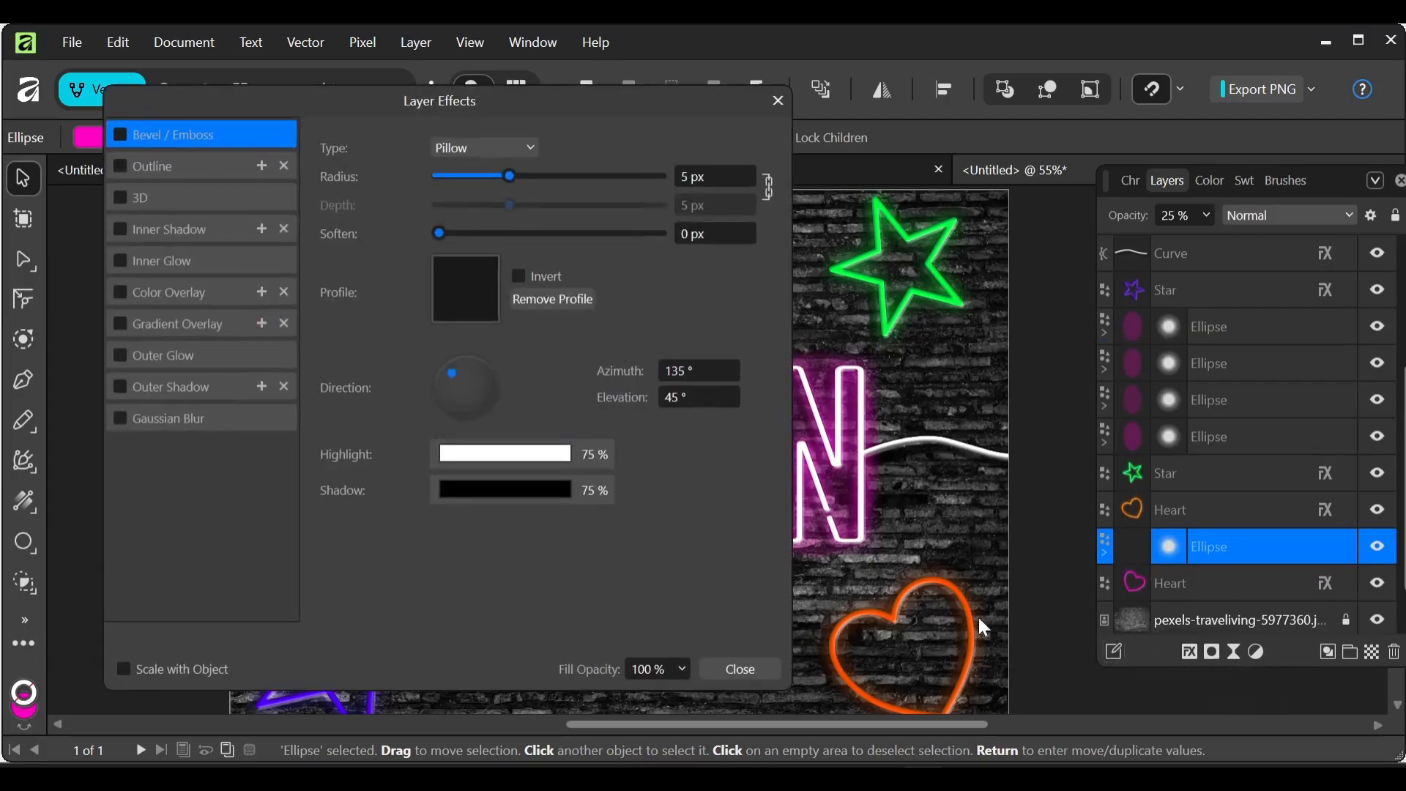
pyautogui.click(779, 108)
pyautogui.click(1211, 182)
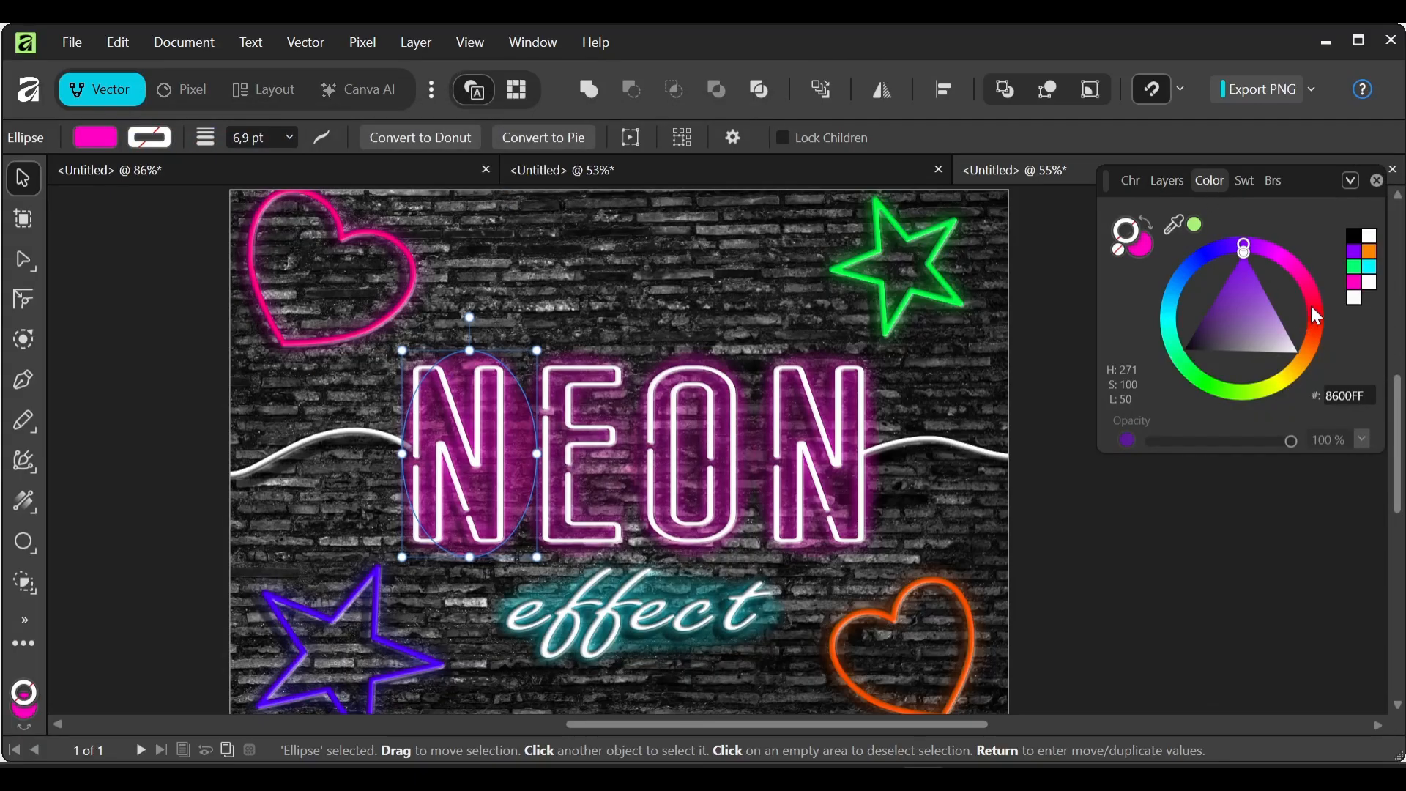
pyautogui.moveTo(1292, 377); pyautogui.dragTo(1296, 370)
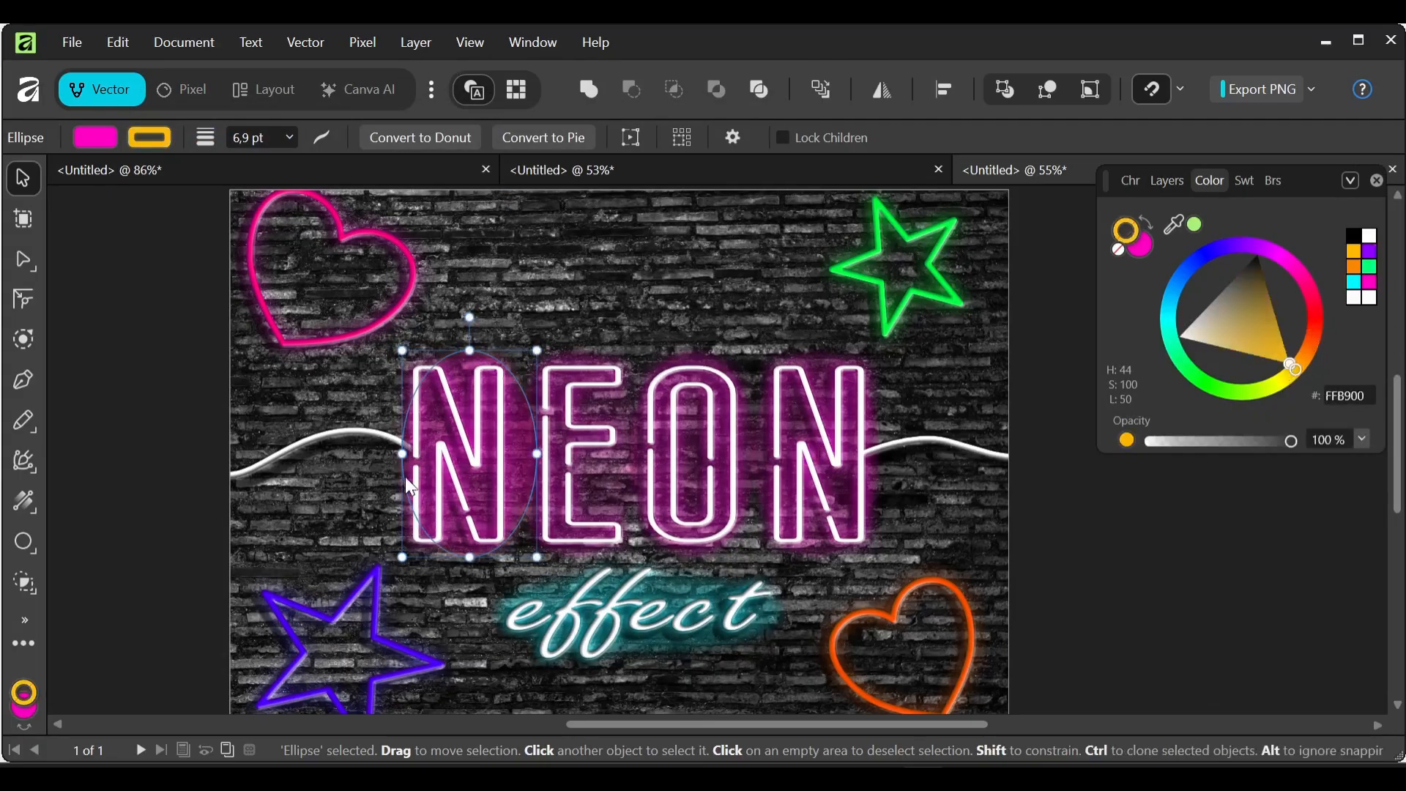
# Step: Move the copied glow ellipse onto the lower-right orange heart and shrink it to fit within the heart
pyautogui.click(1176, 182)
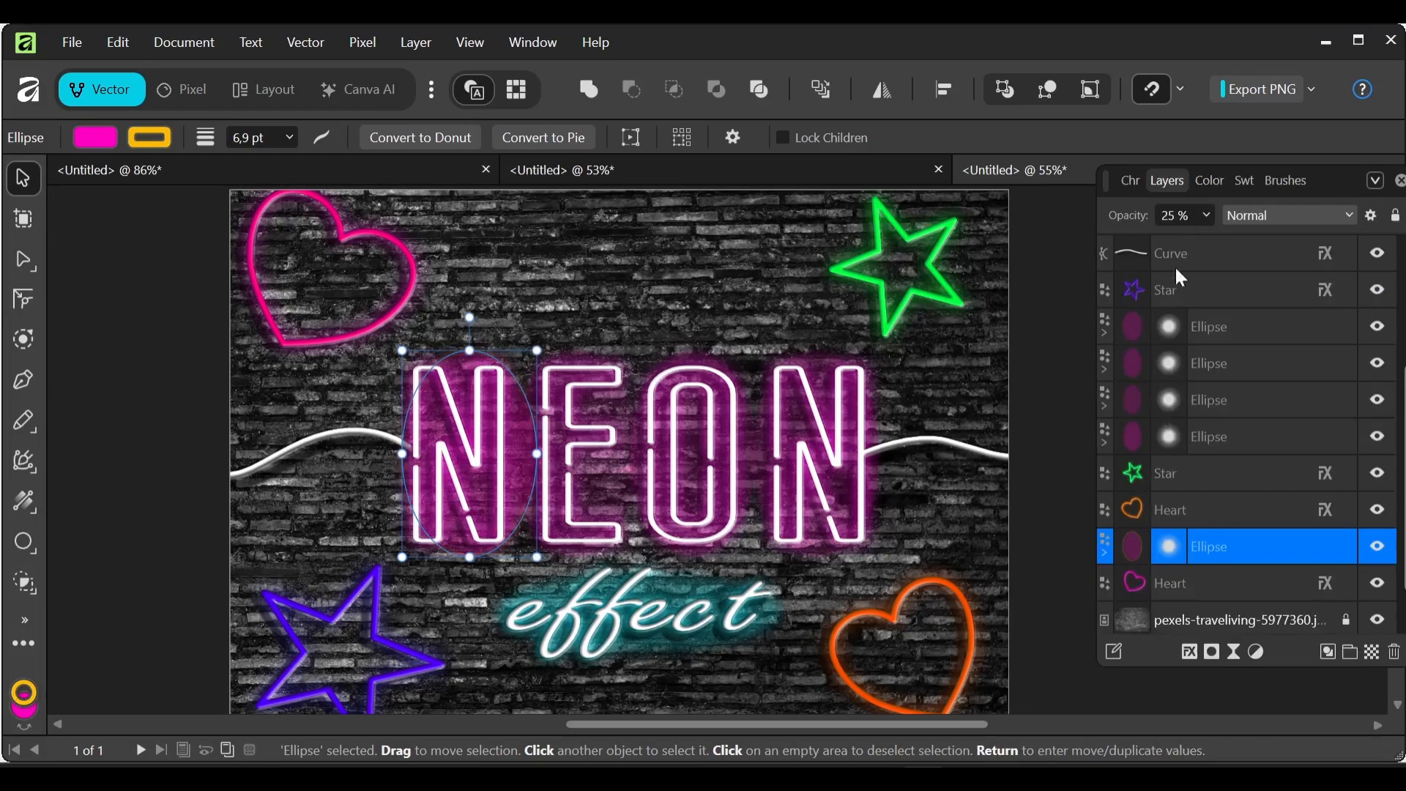
pyautogui.scroll(-1, 1187, 539)
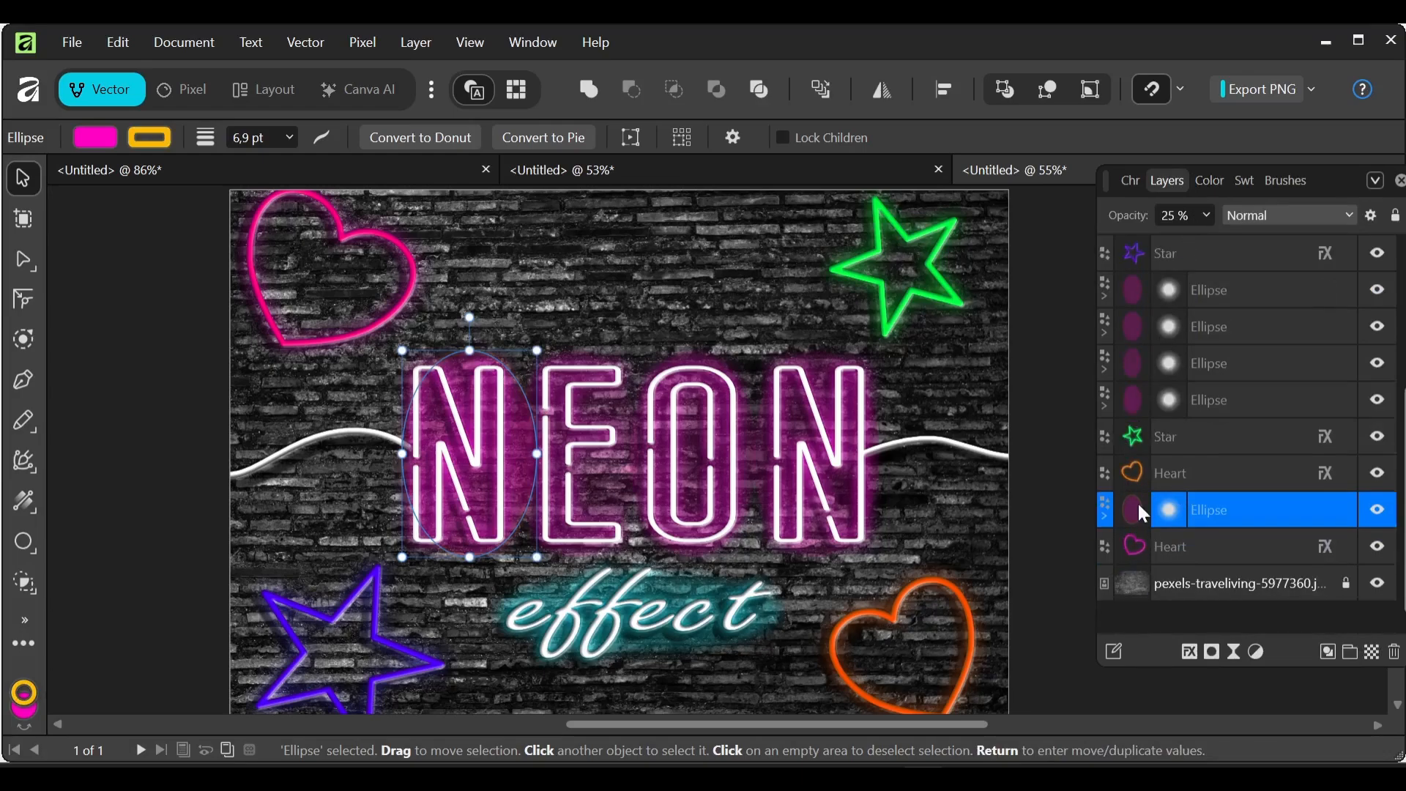
pyautogui.moveTo(540, 462); pyautogui.dragTo(974, 669)
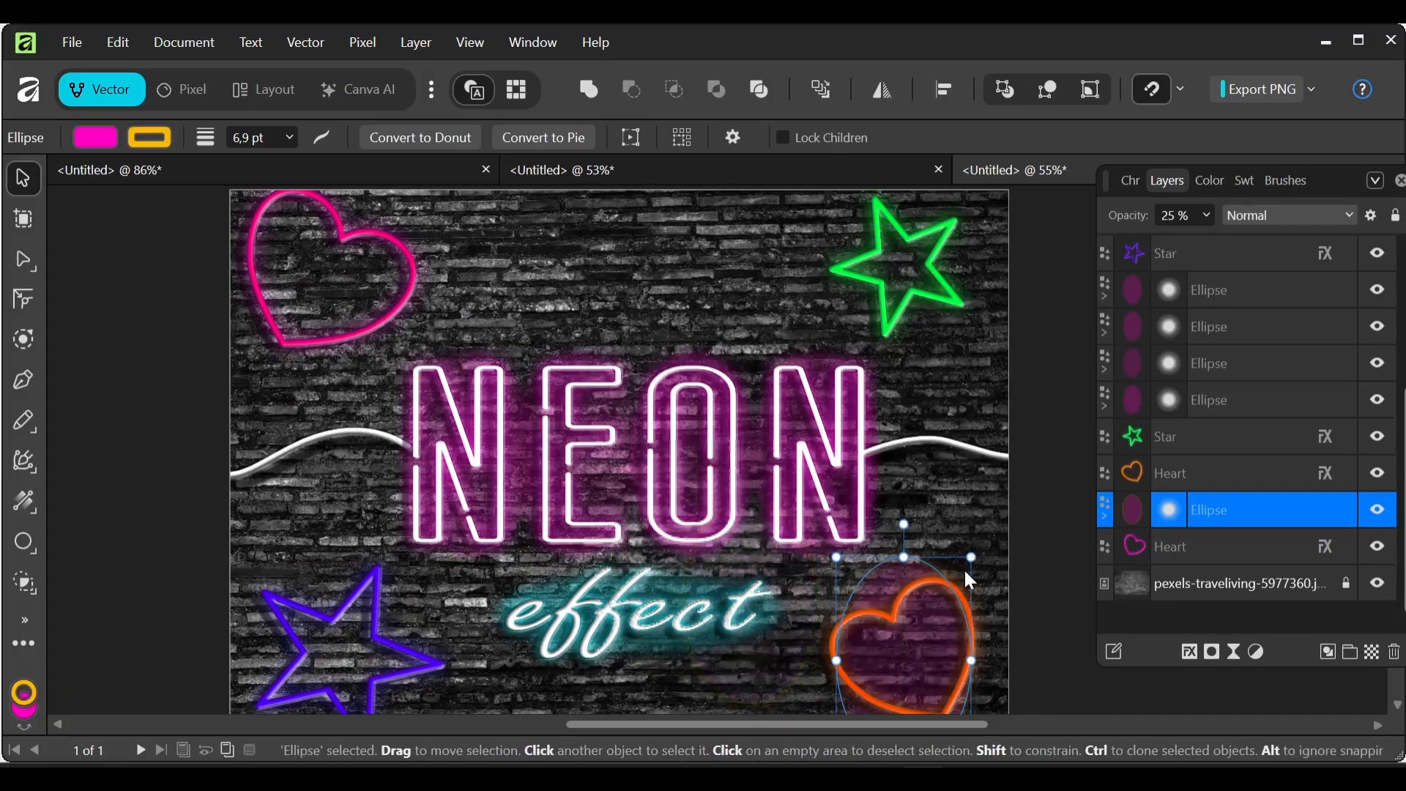
pyautogui.moveTo(970, 566); pyautogui.dragTo(955, 616)
pyautogui.moveTo(917, 669); pyautogui.dragTo(928, 641)
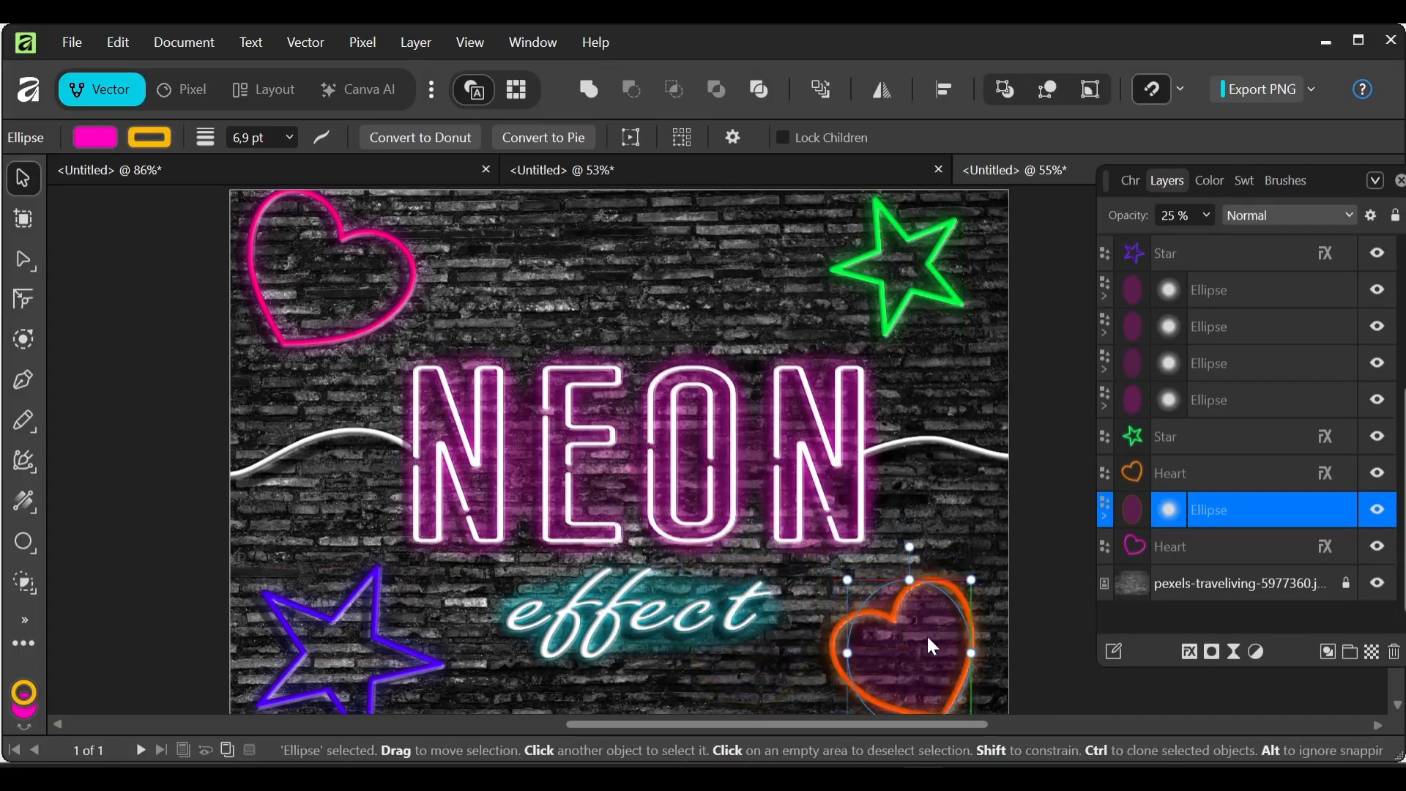
# Step: Fill the glow ellipse in the lower-right heart with orange FF9B00, remove its stroke, and deselect it
pyautogui.click(1210, 181)
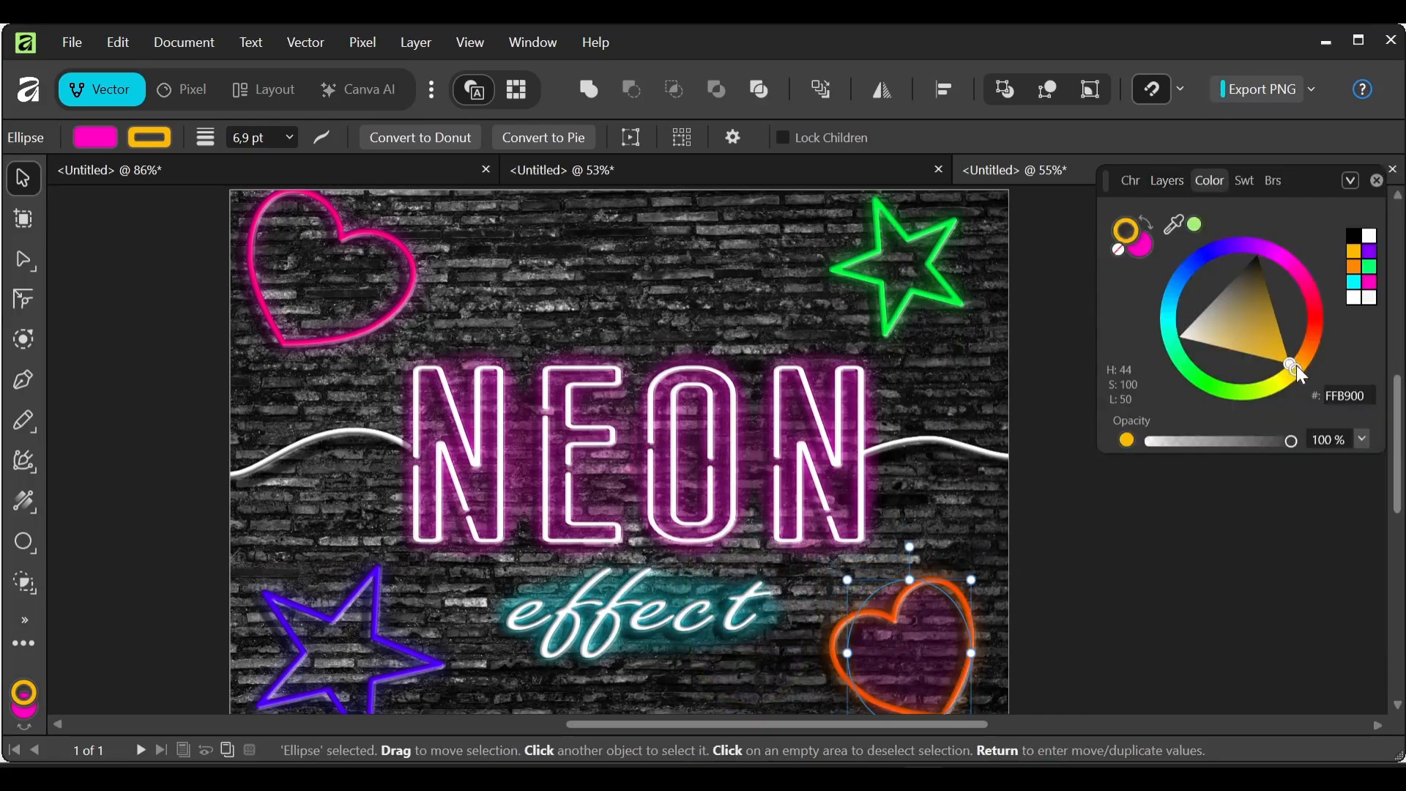
pyautogui.click(1144, 246)
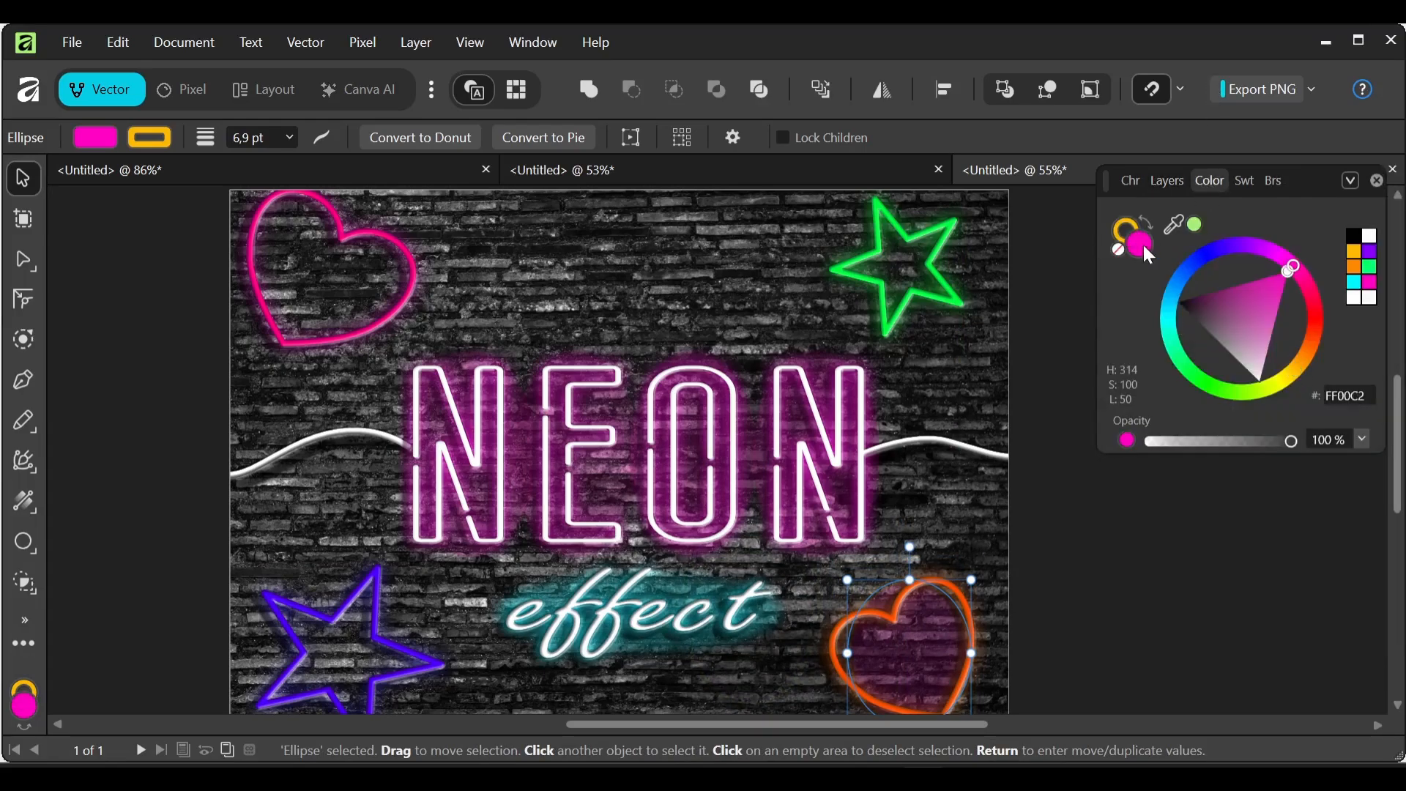
pyautogui.moveTo(1294, 262); pyautogui.dragTo(1299, 362)
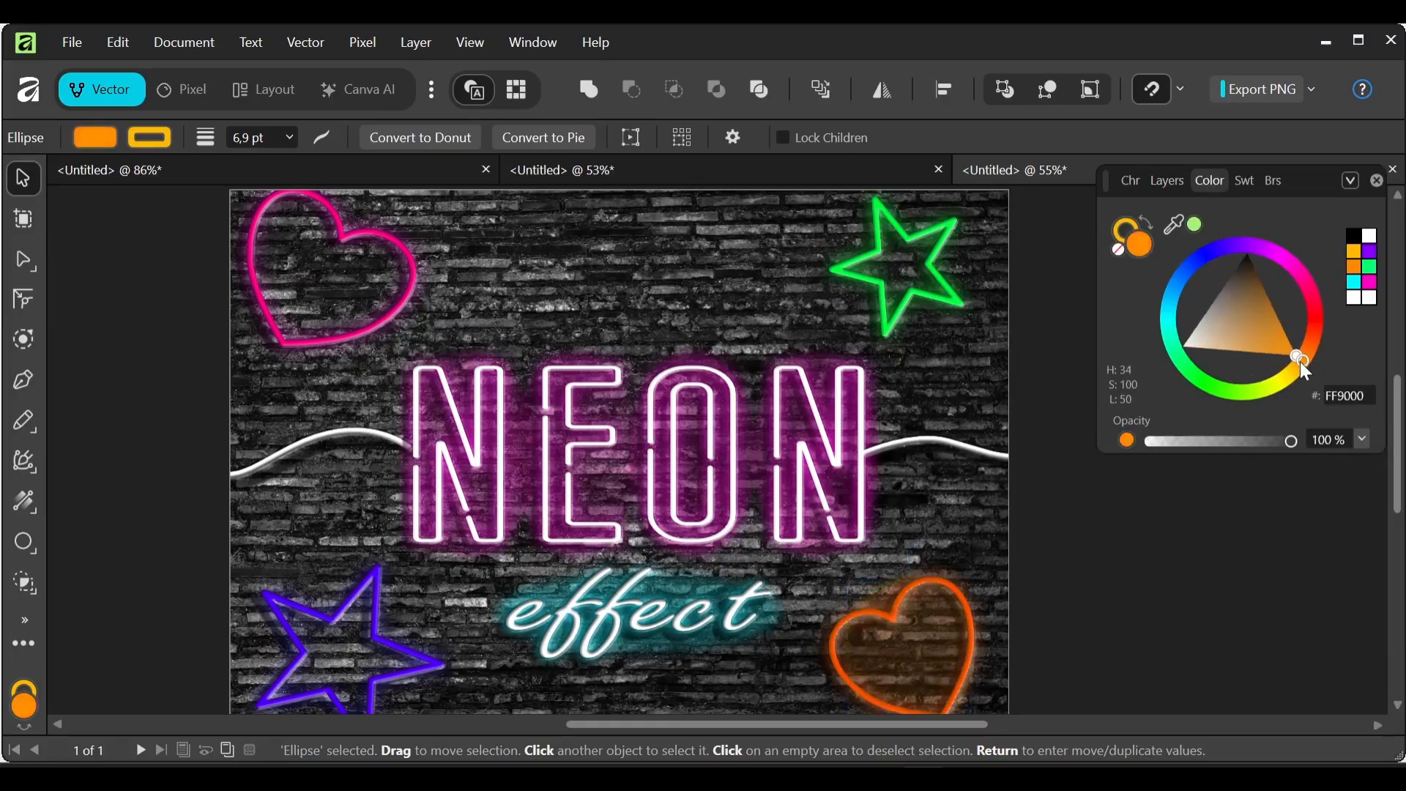
pyautogui.click(1118, 240)
pyautogui.click(1119, 247)
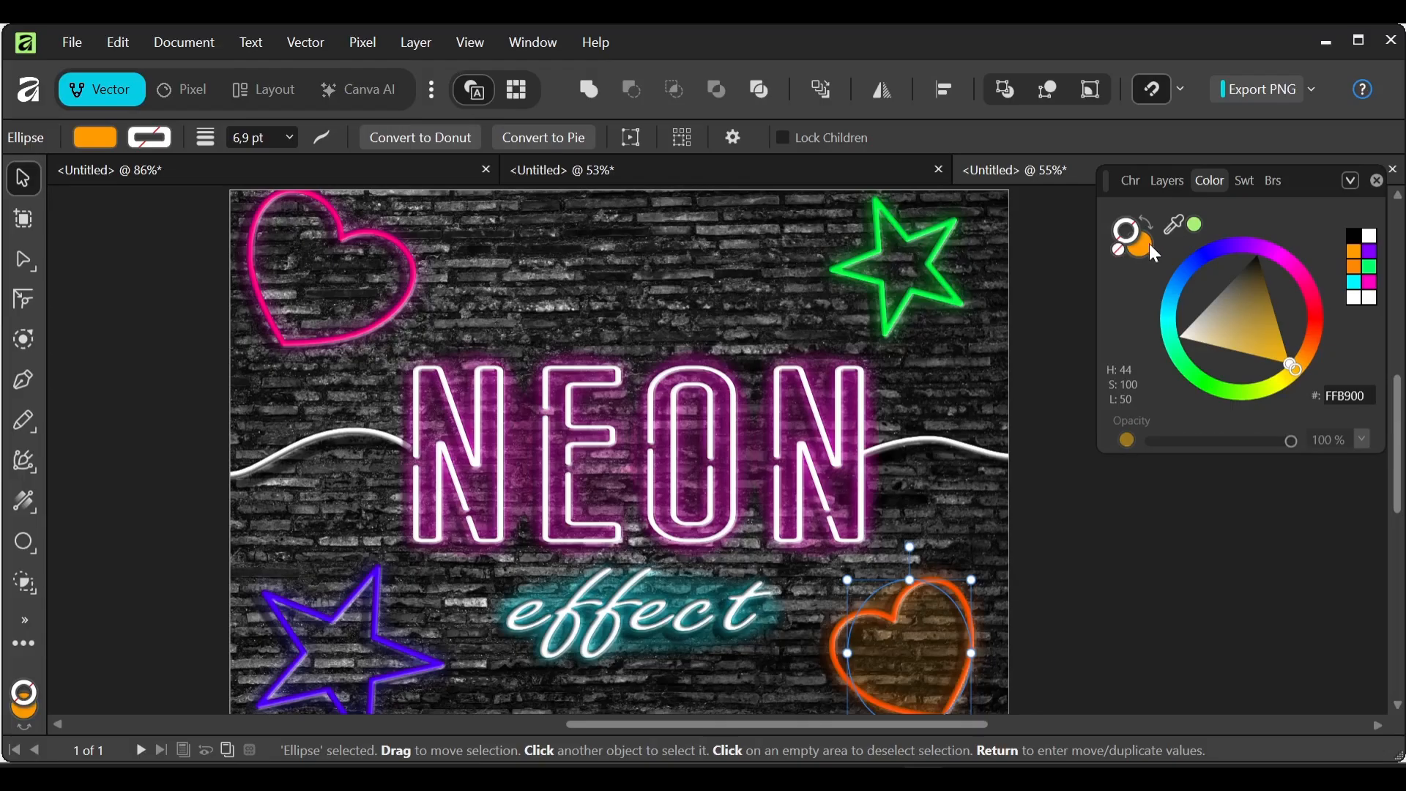
pyautogui.click(1149, 243)
pyautogui.click(1018, 433)
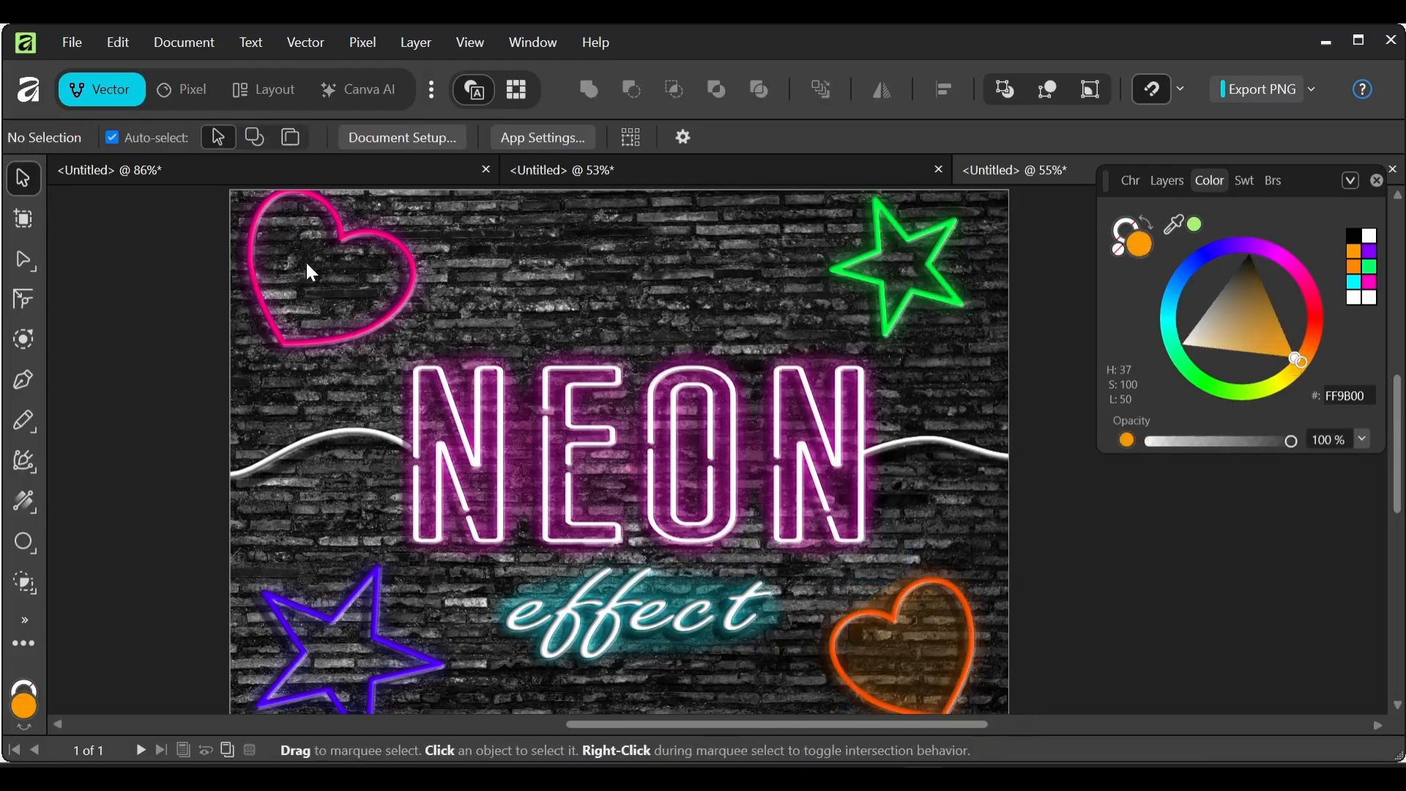
# Step: Copy the orange glow ellipse onto the upper-left pink heart, enlarge it to fit, and fill it with magenta FF00C2
pyautogui.click(902, 644)
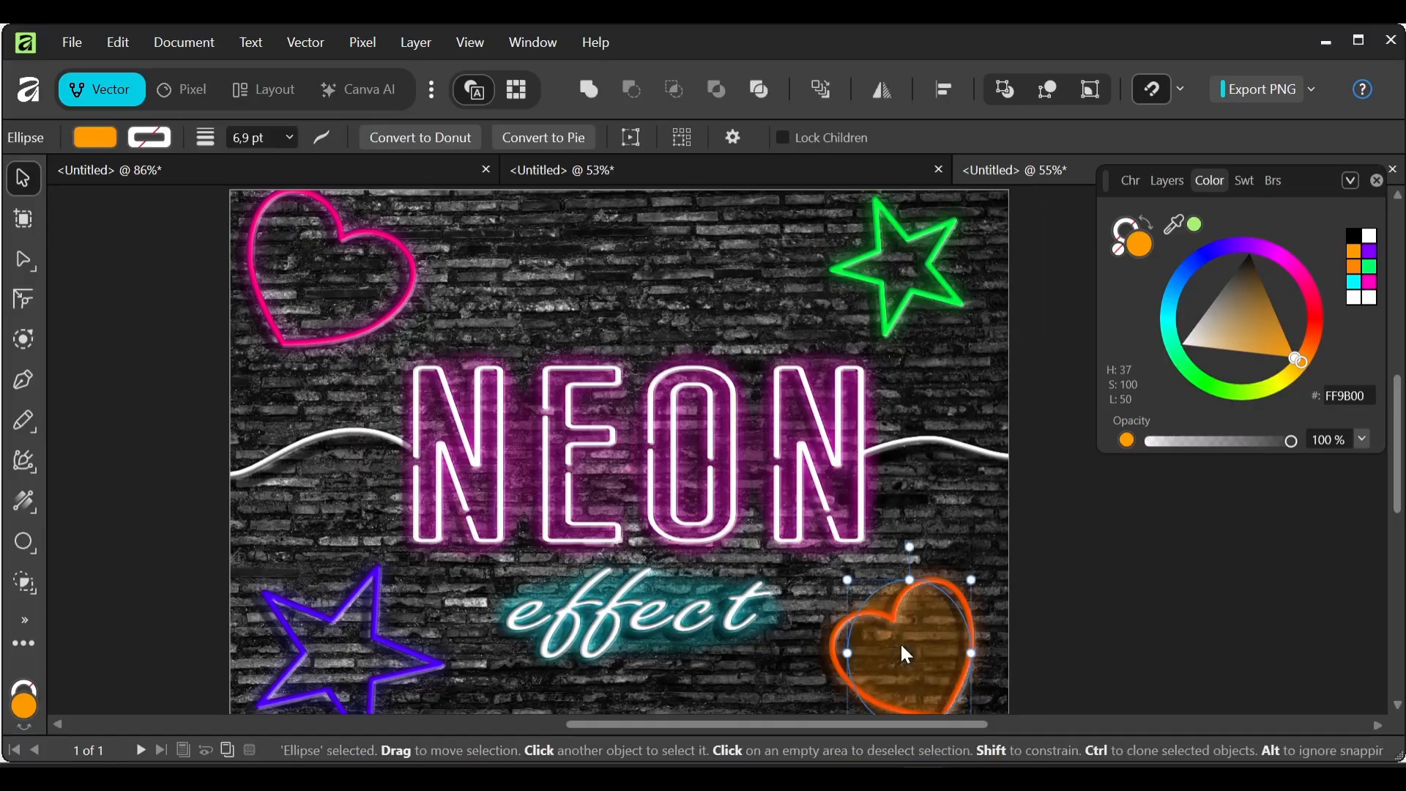
pyautogui.moveTo(899, 644); pyautogui.dragTo(415, 265)
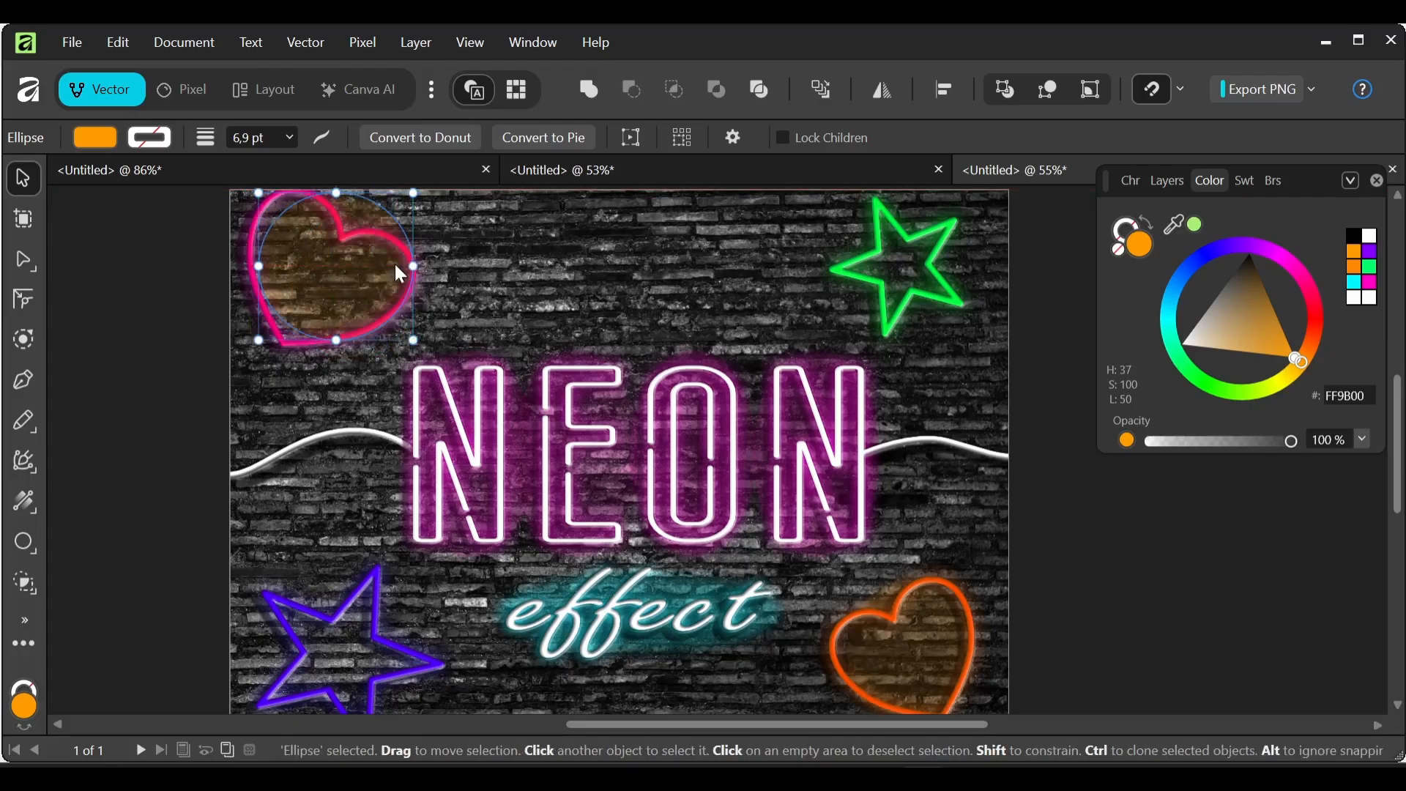
pyautogui.click(1168, 181)
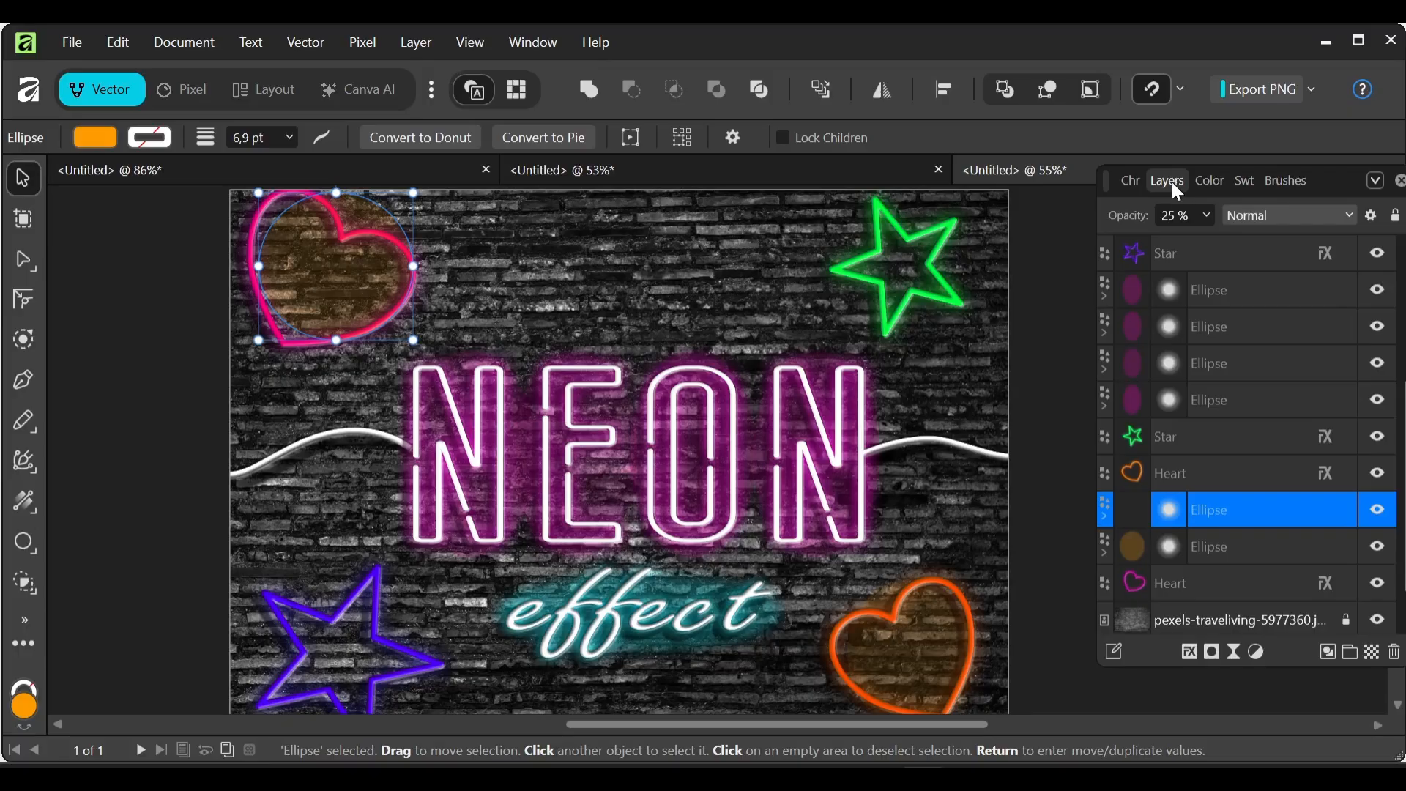
pyautogui.click(1218, 183)
pyautogui.click(1369, 280)
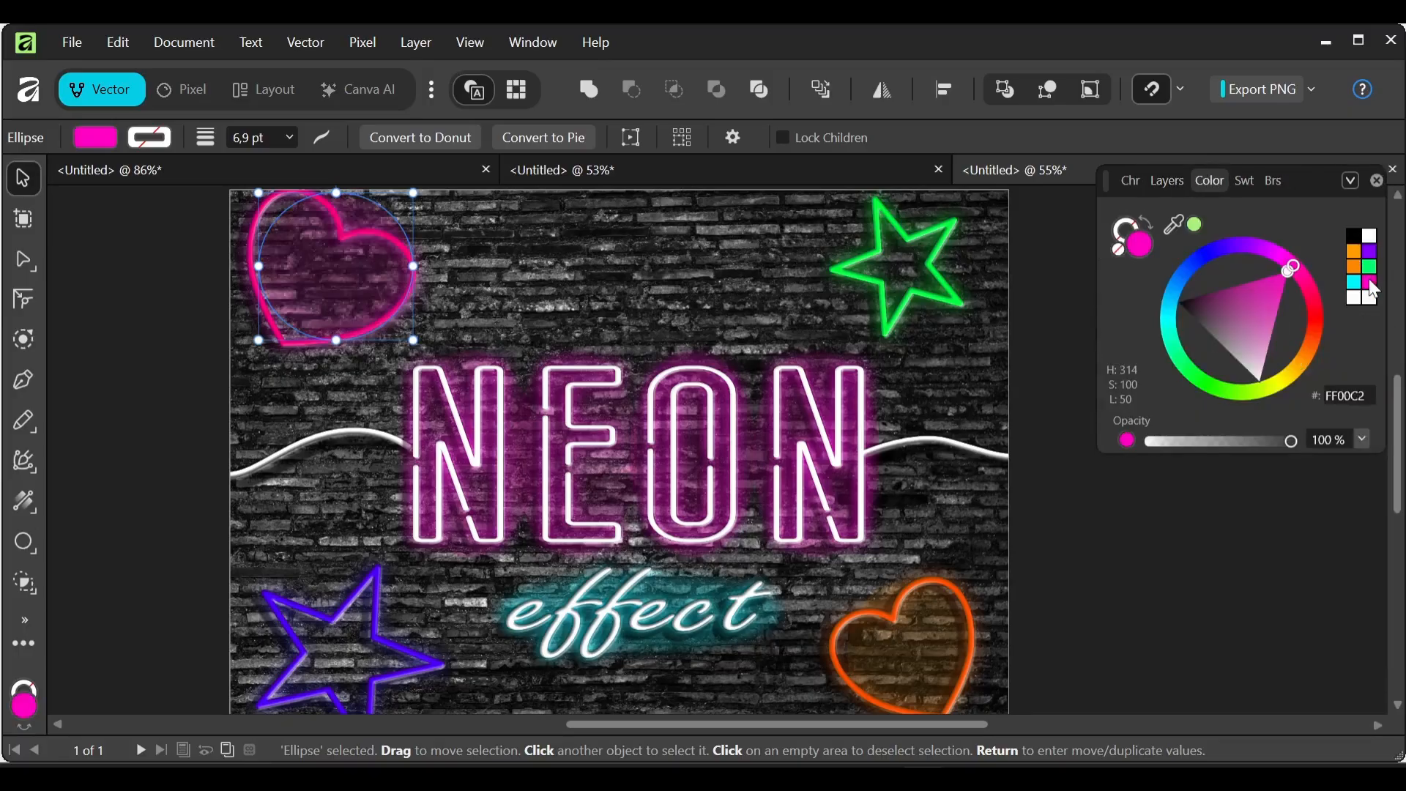
pyautogui.moveTo(374, 281); pyautogui.dragTo(364, 283)
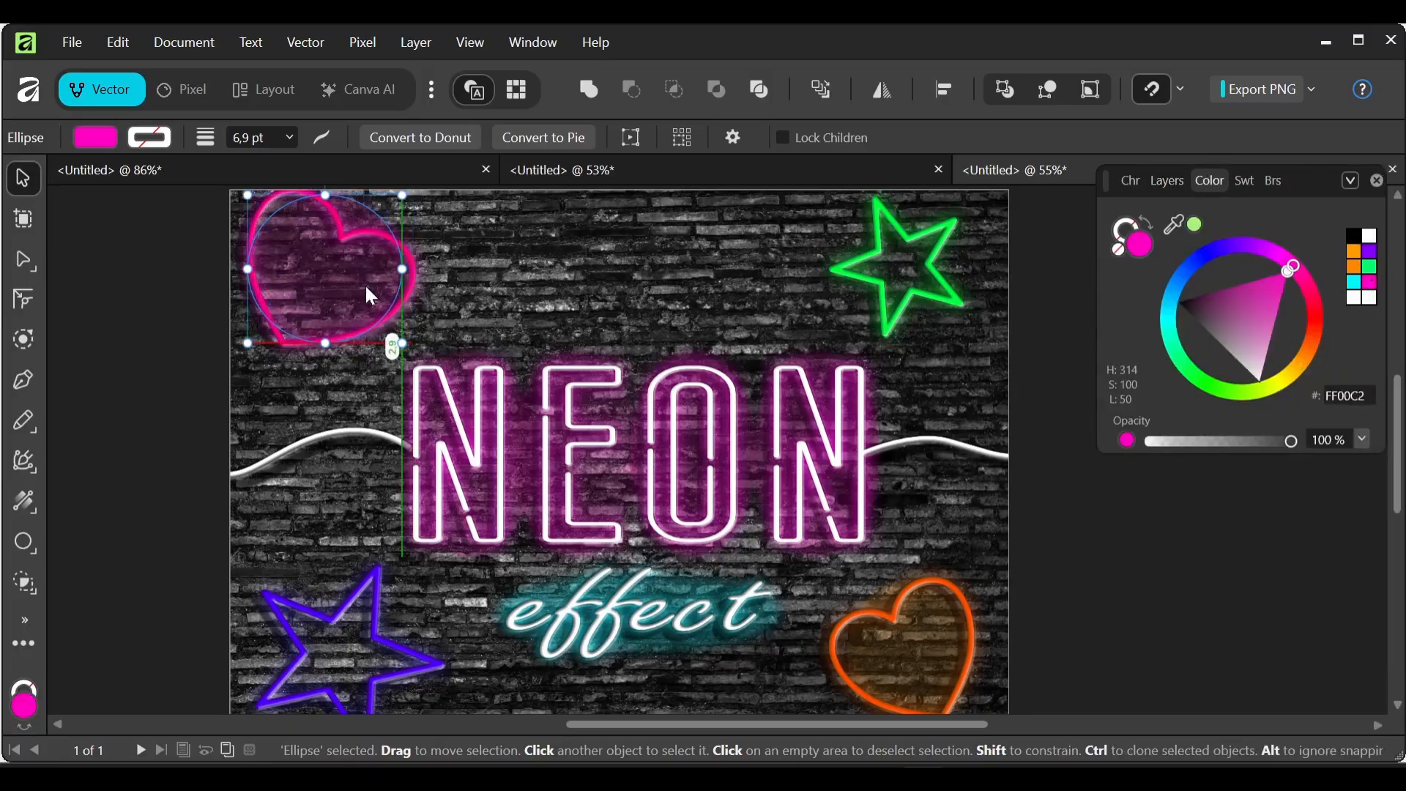
# Step: Copy the orange glow ellipse onto the green star, fitted and filled green, and onto the lower-left star, filled purple 8600FF
pyautogui.hotkey('ctrl', 'z')
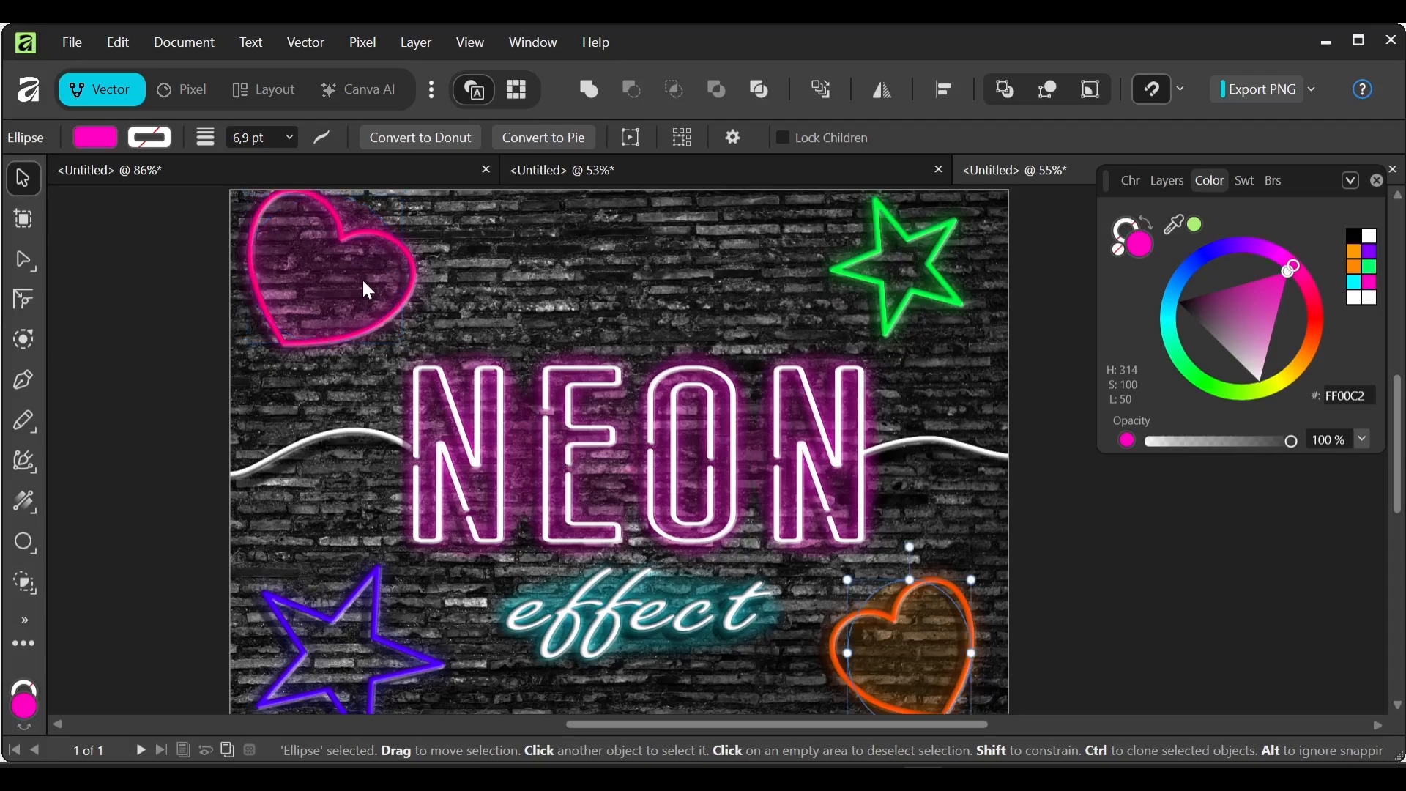
pyautogui.hotkey('ctrl', 'z')
pyautogui.scroll(1, 394, 209)
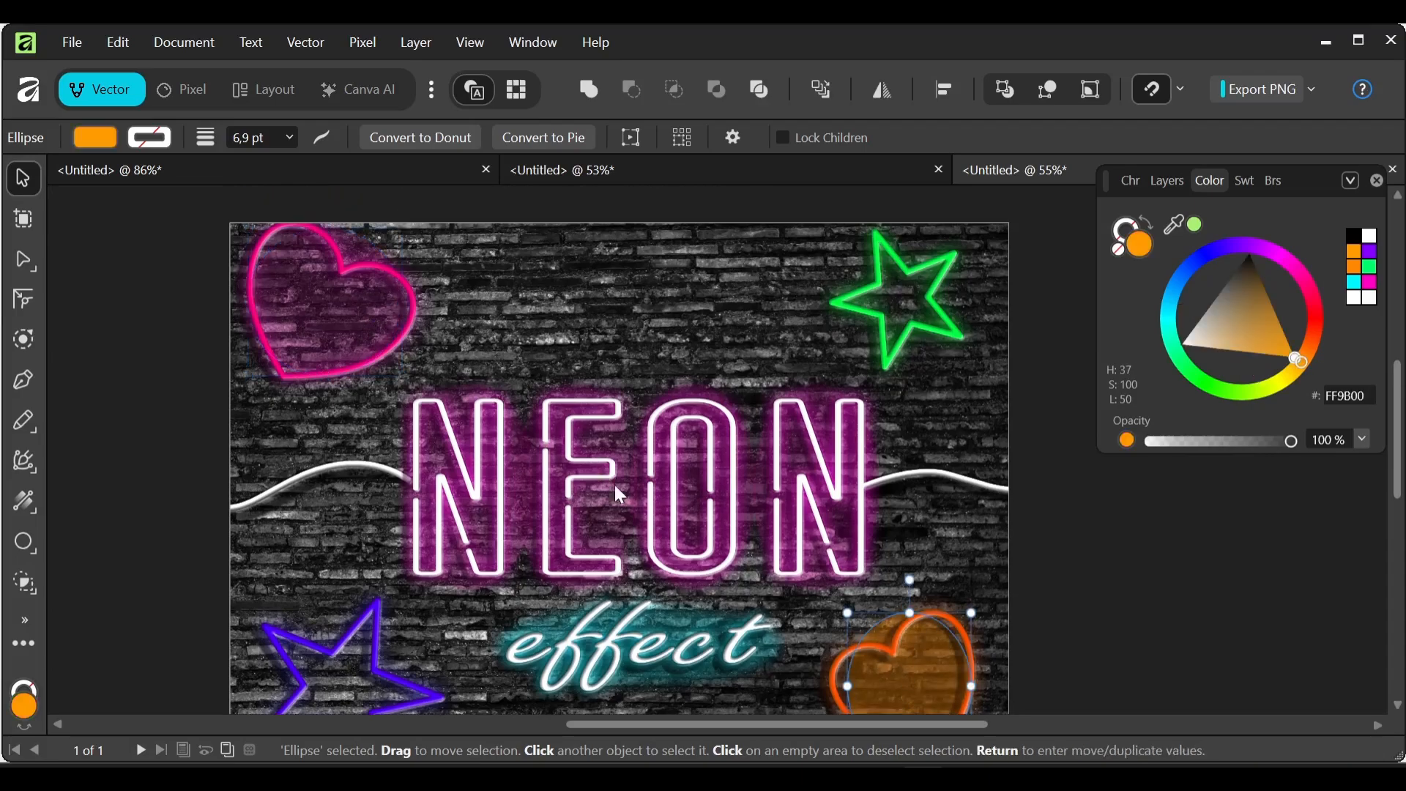
pyautogui.moveTo(919, 662); pyautogui.dragTo(905, 274)
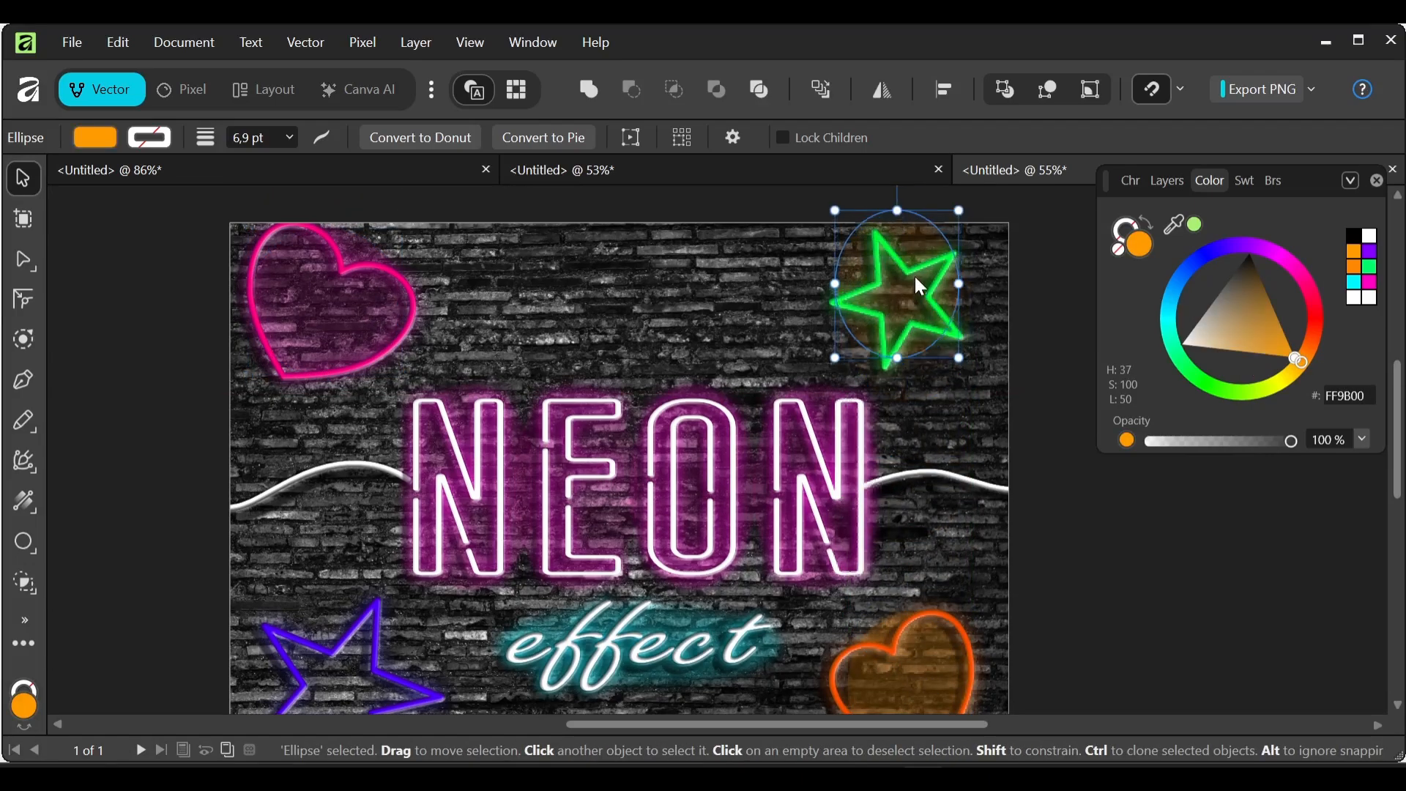
pyautogui.moveTo(953, 233); pyautogui.dragTo(954, 249)
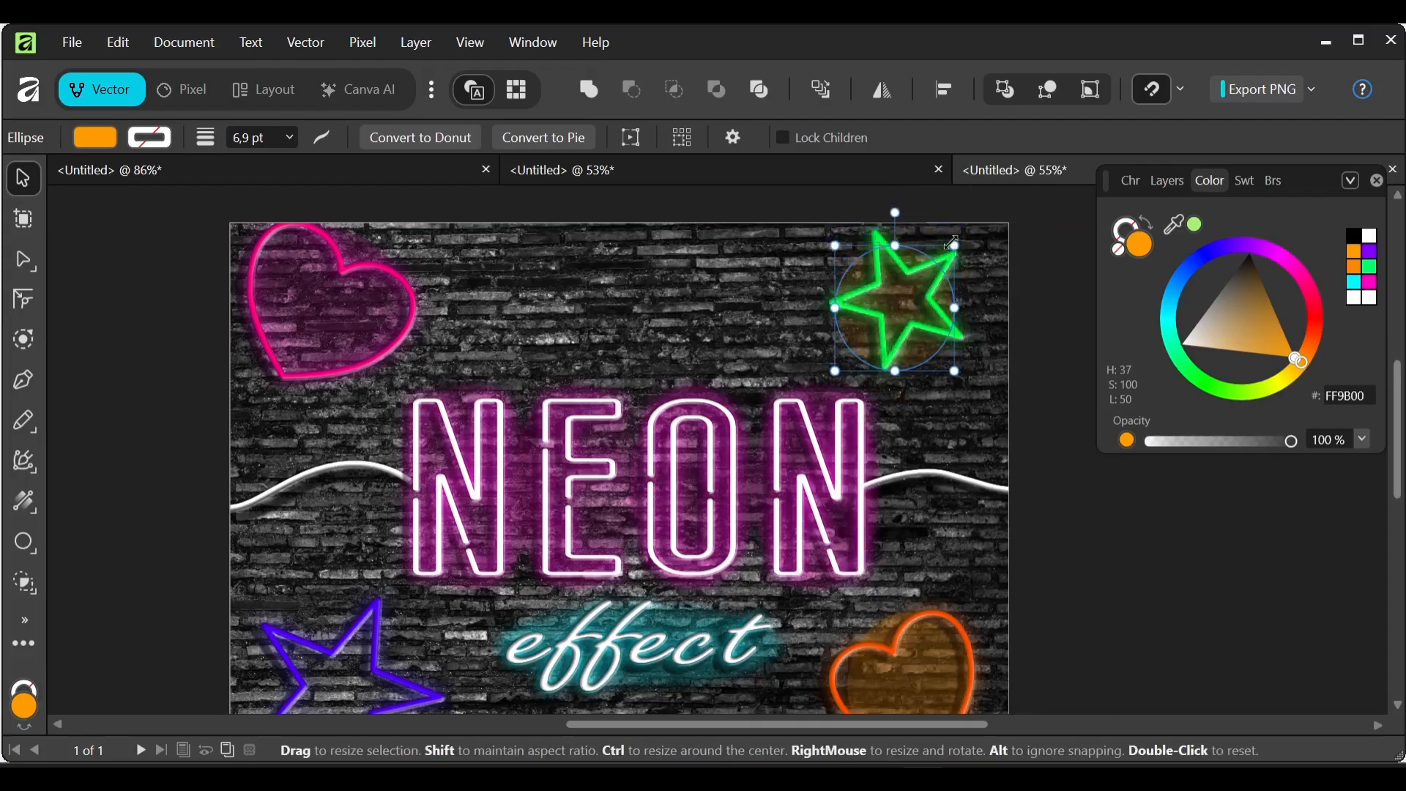
pyautogui.click(1369, 263)
pyautogui.moveTo(912, 687); pyautogui.dragTo(341, 676)
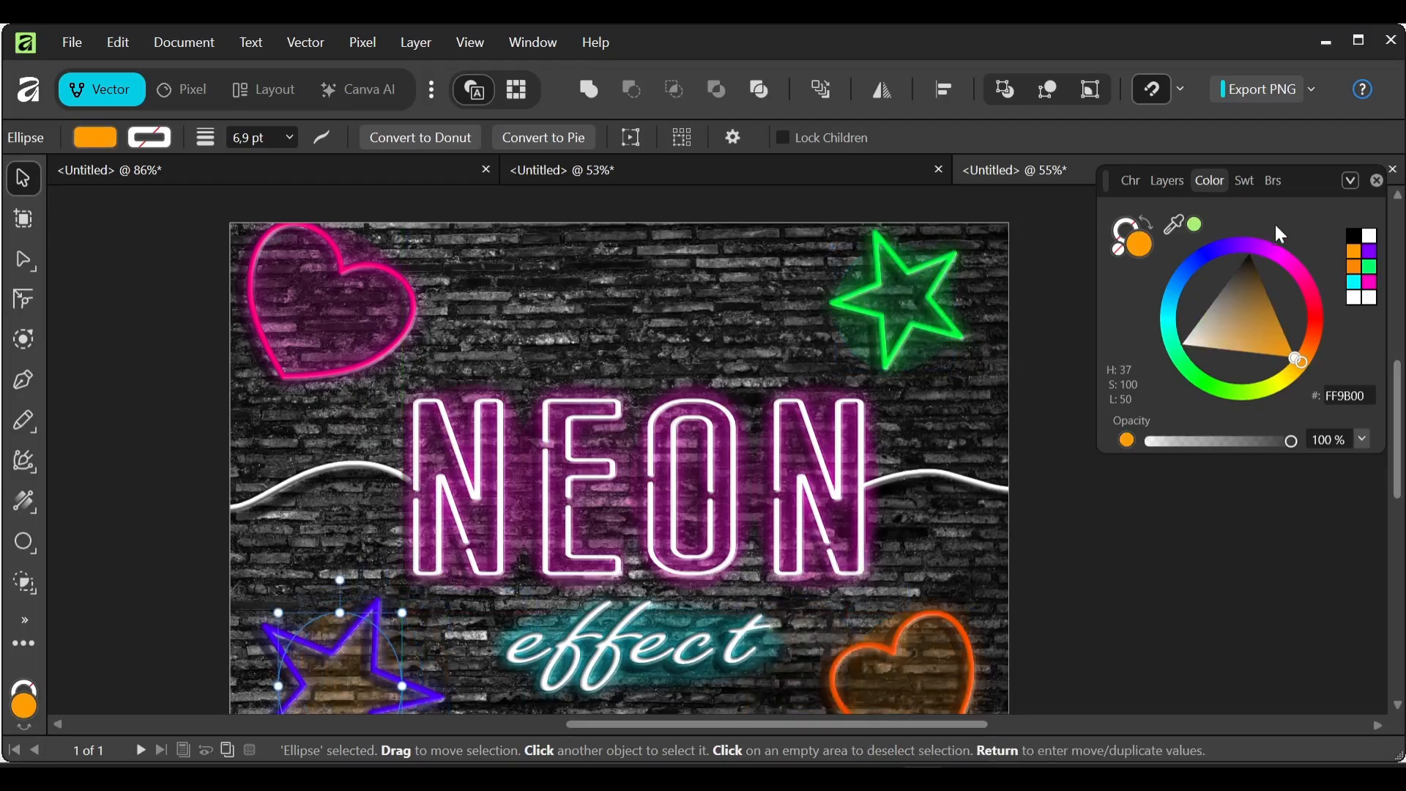
pyautogui.click(1375, 253)
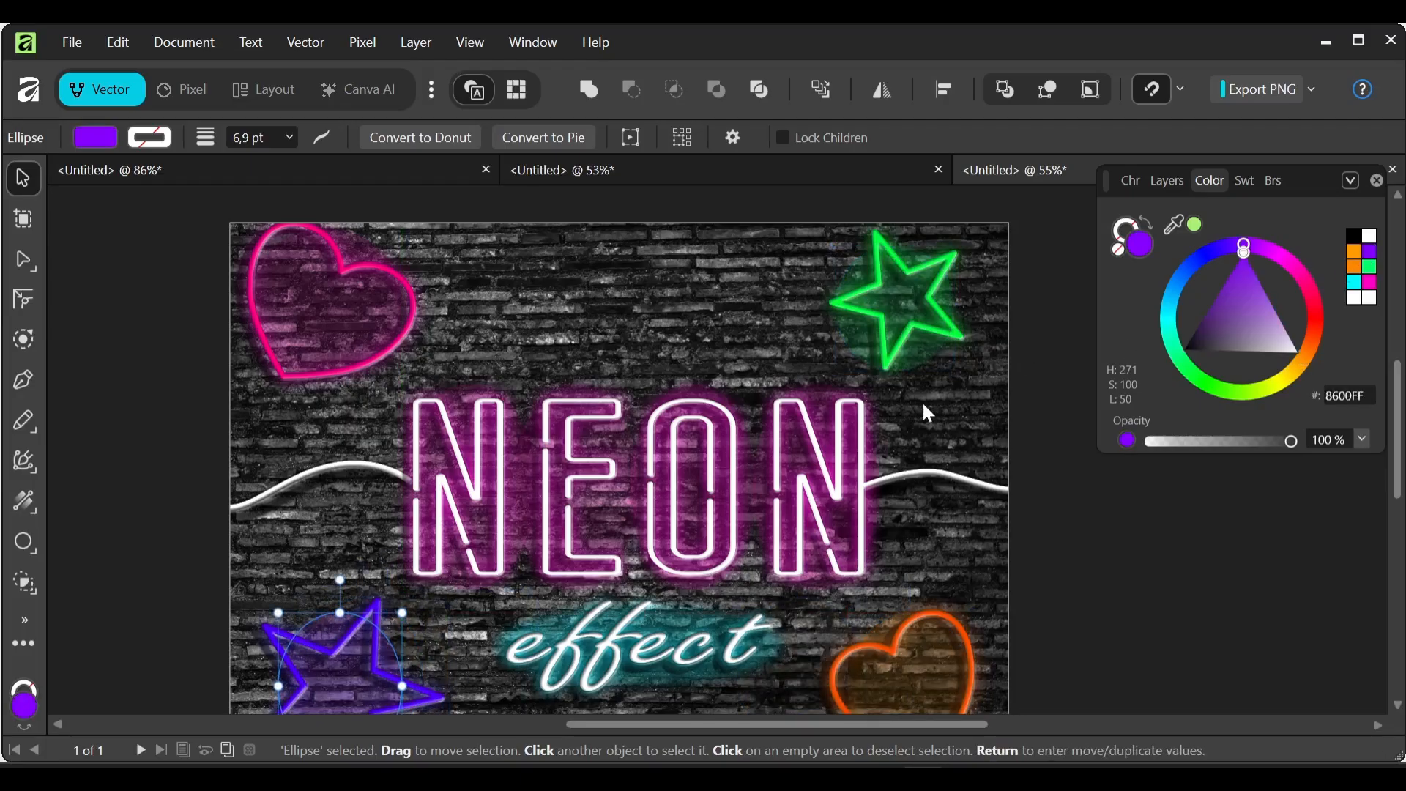
# Step: Set the opacity of the magenta glow ellipse in the upper-left heart to 16 %
pyautogui.click(293, 301)
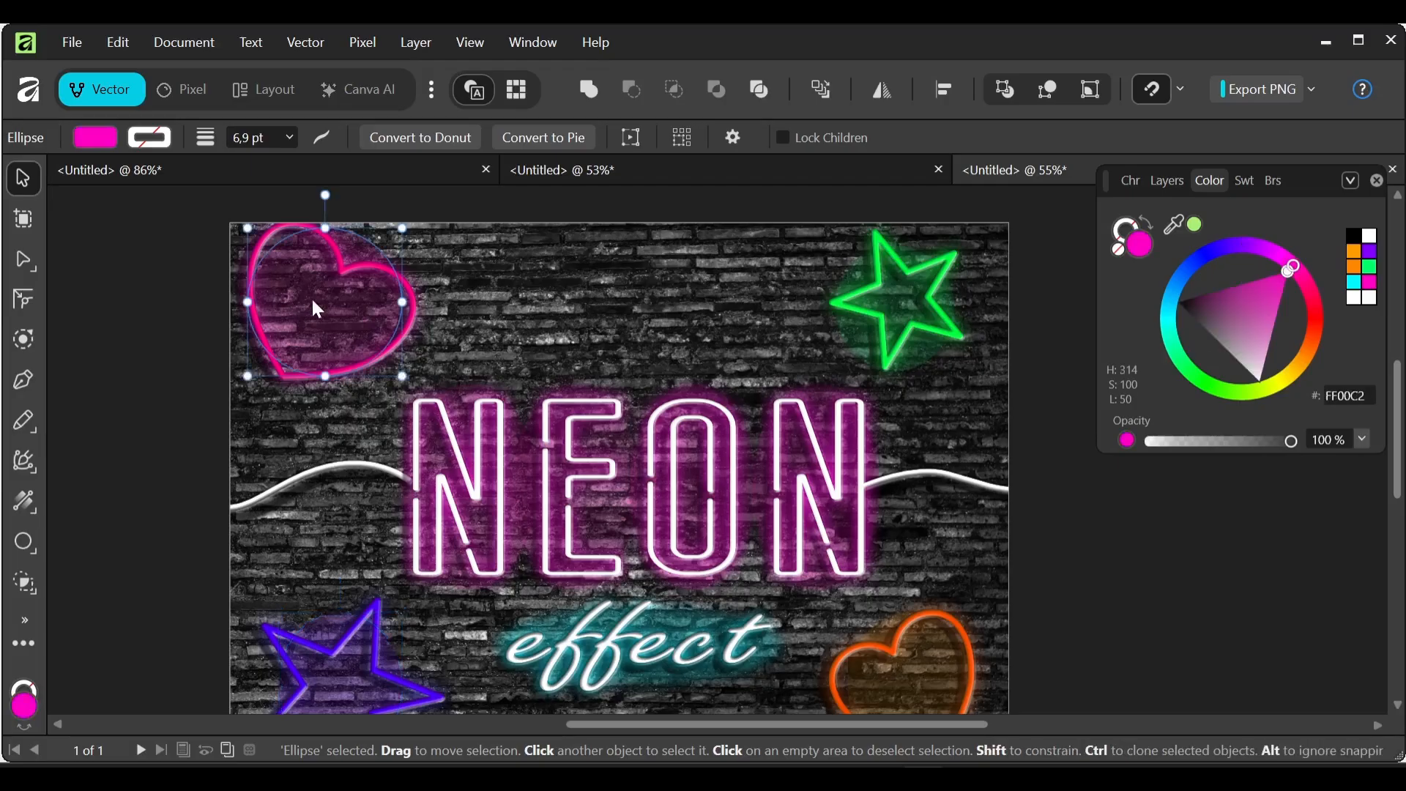
pyautogui.click(1175, 179)
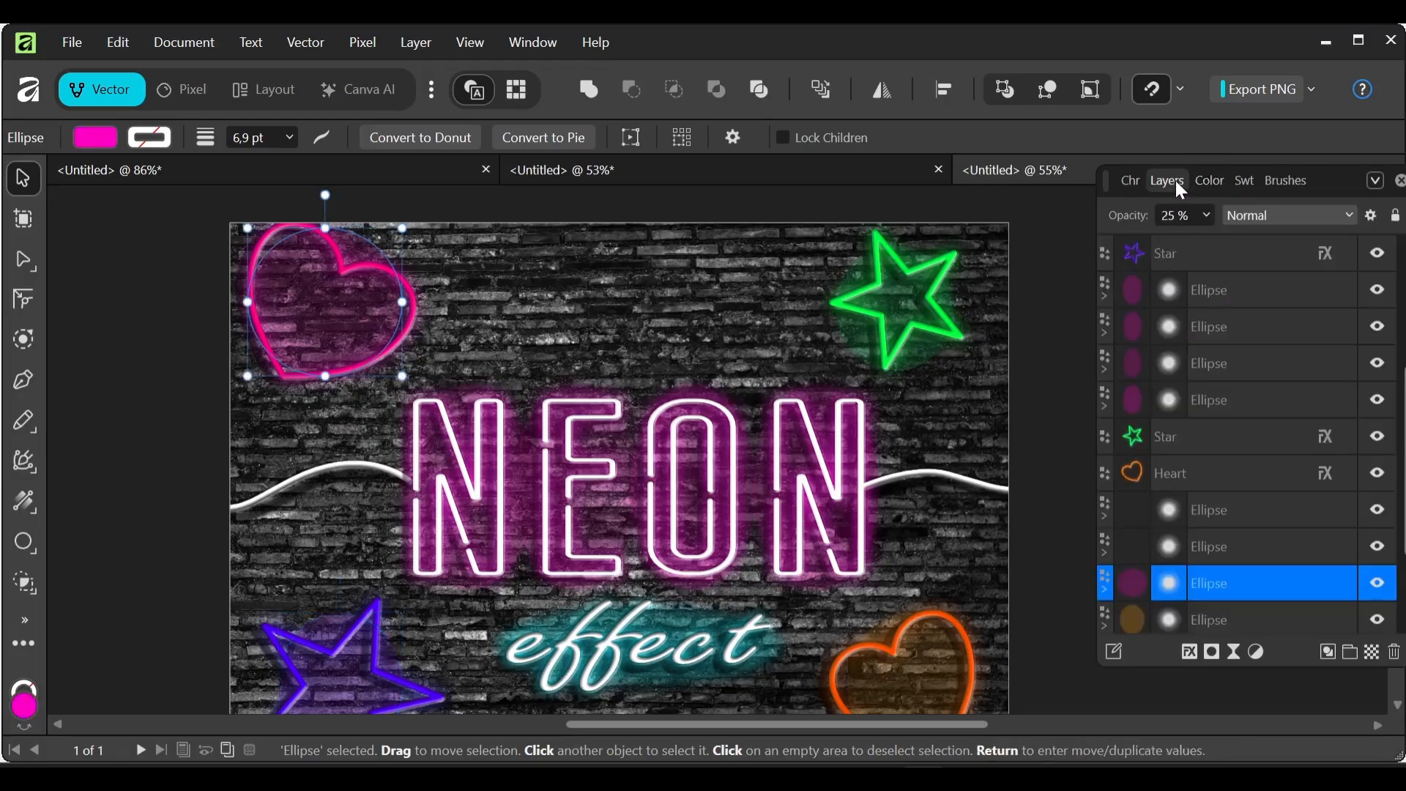
pyautogui.click(1207, 216)
pyautogui.moveTo(1207, 237); pyautogui.dragTo(1202, 239)
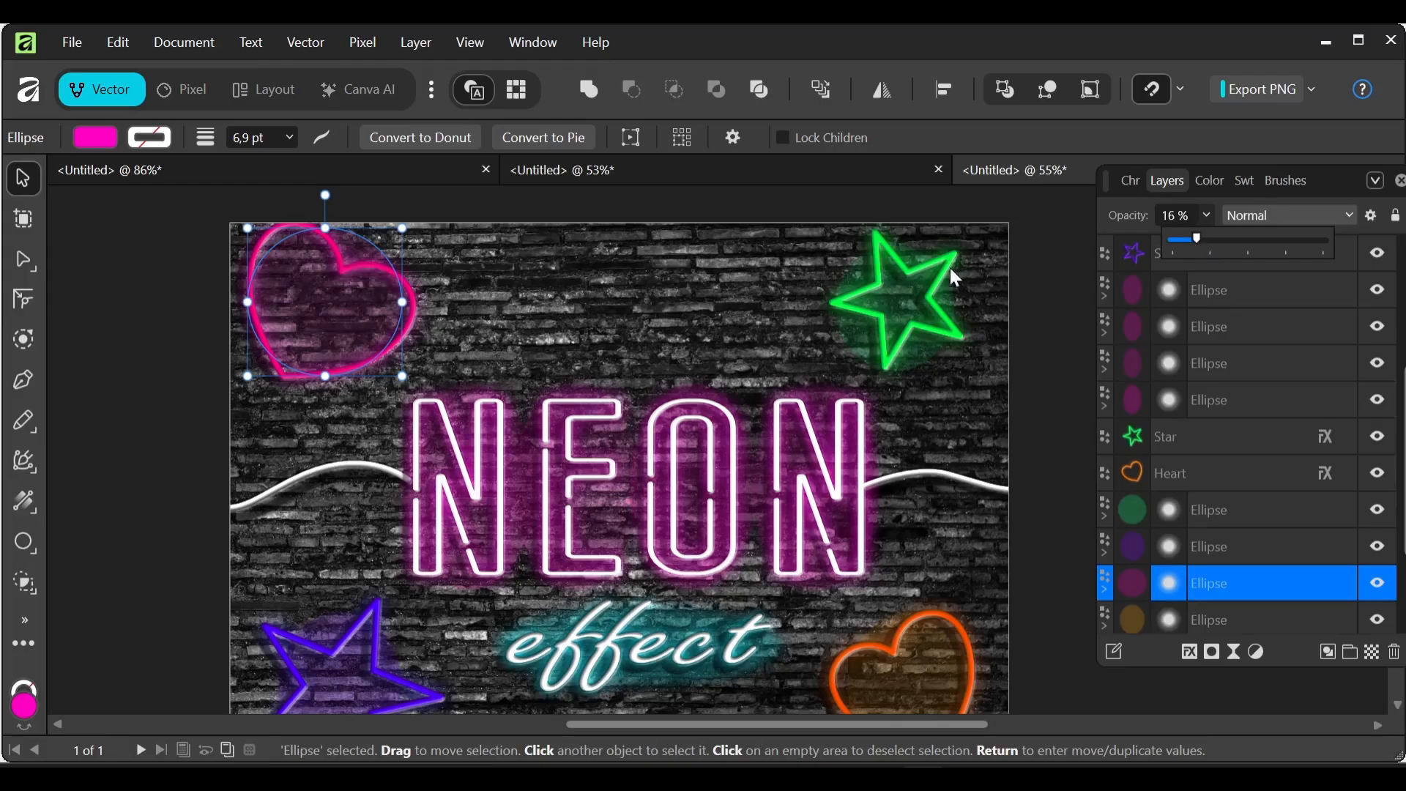
# Step: Set the opacity of the green glow ellipse behind the upper-right star to 15 %, and clear the selection
pyautogui.click(903, 293)
pyautogui.click(1209, 216)
pyautogui.moveTo(1207, 237); pyautogui.dragTo(1199, 239)
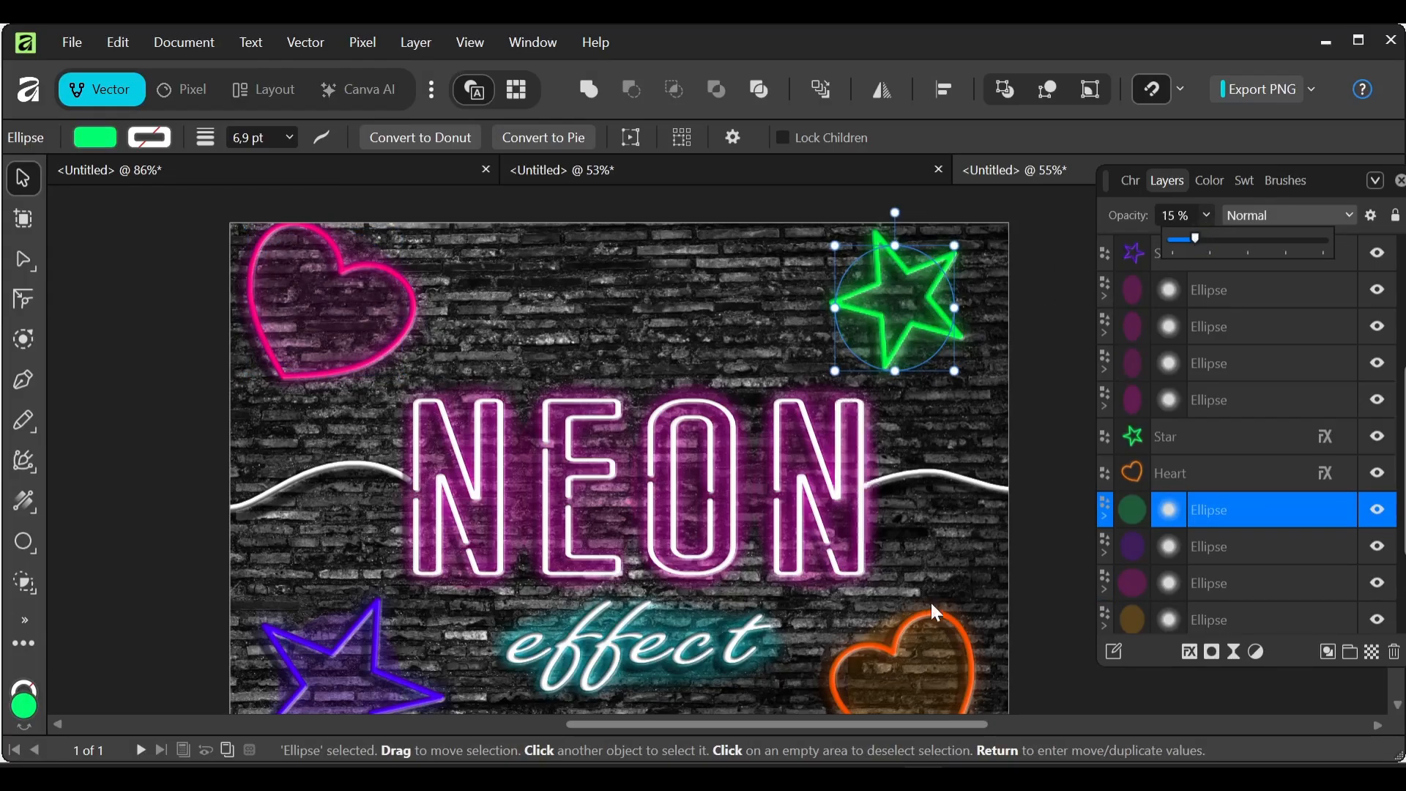
pyautogui.click(1002, 515)
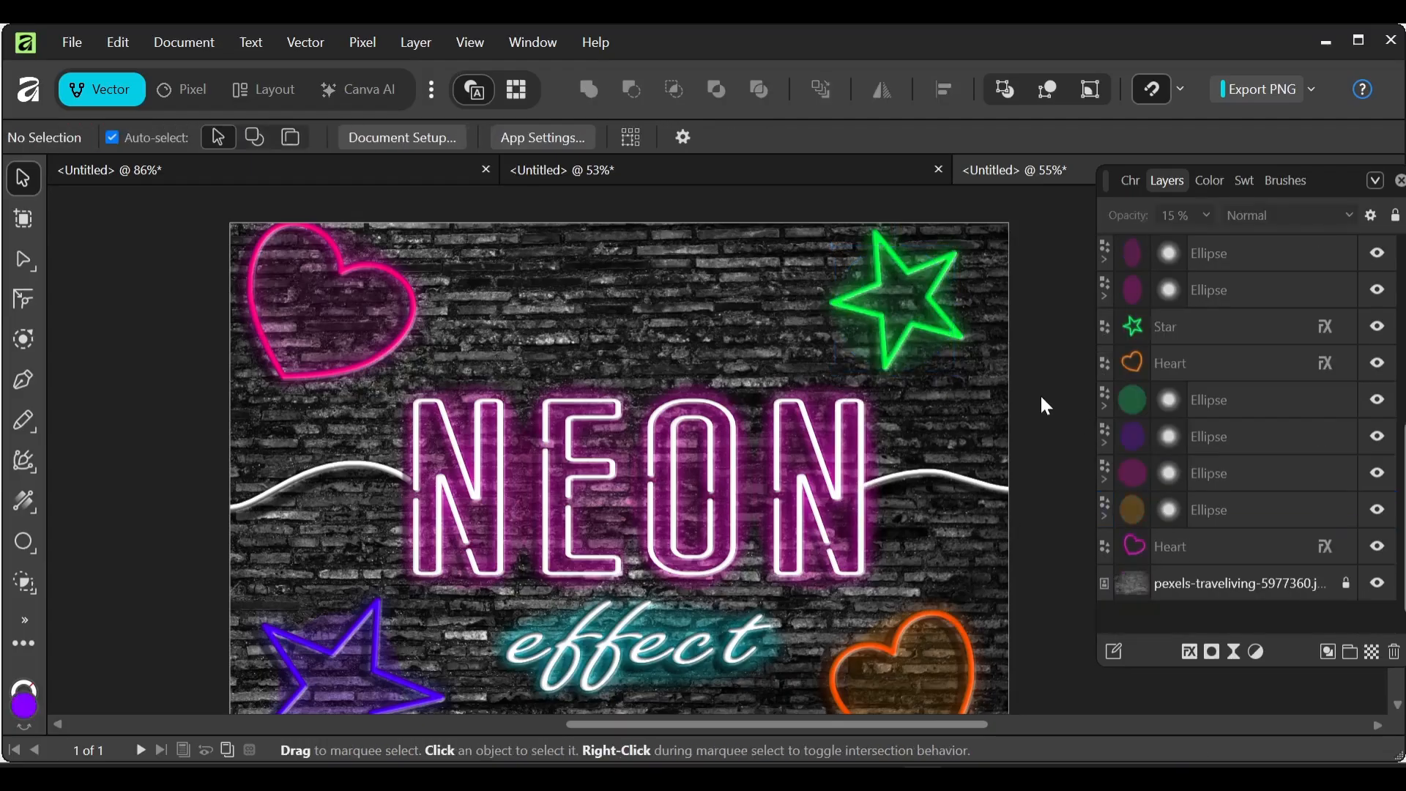
pyautogui.scroll(-2, 1040, 393)
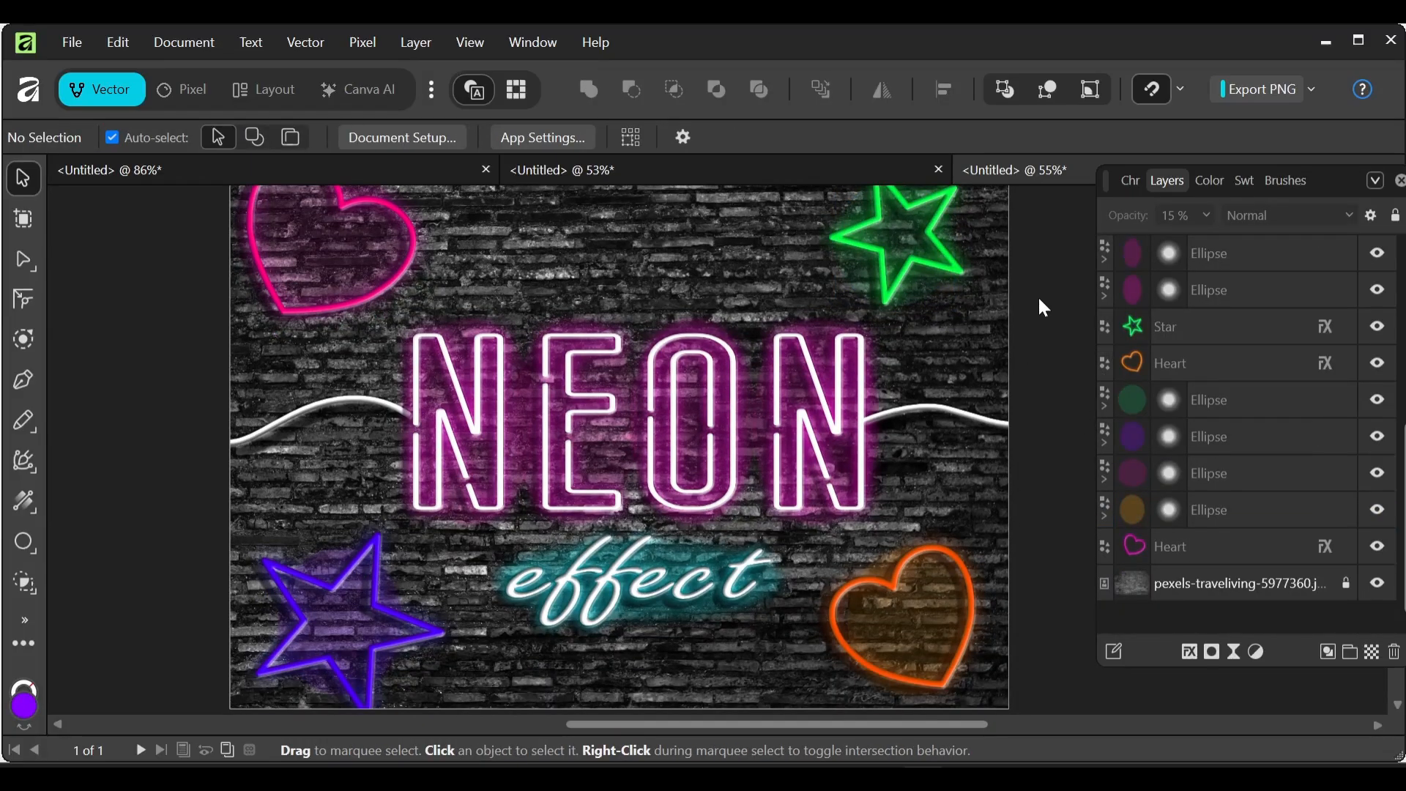